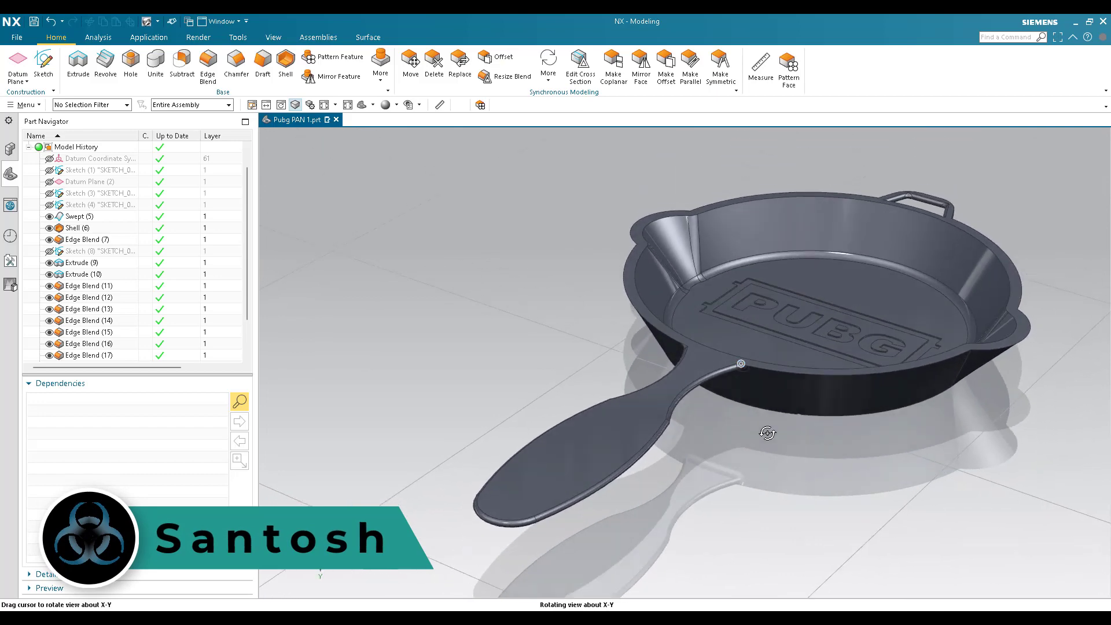
Step: Examine the finished PUBG frying pan model from several angles, including its bowl, pouring spouts, handle and rear loop
scroll(766, 433, "down", 3)
scroll(766, 433, "up", 3)
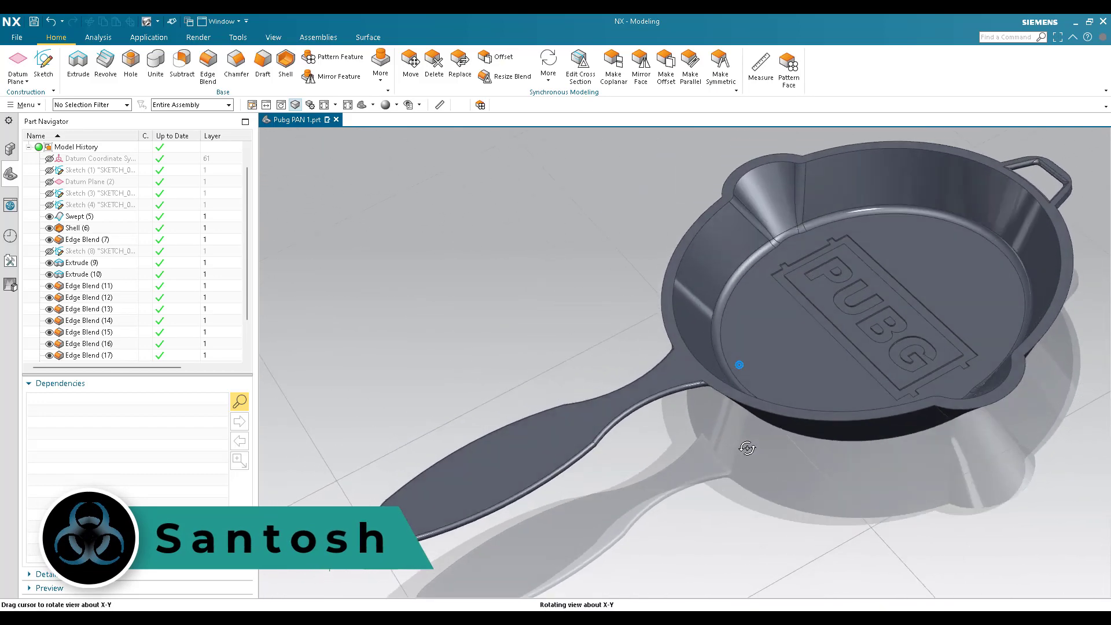
scroll(748, 449, "down", 5)
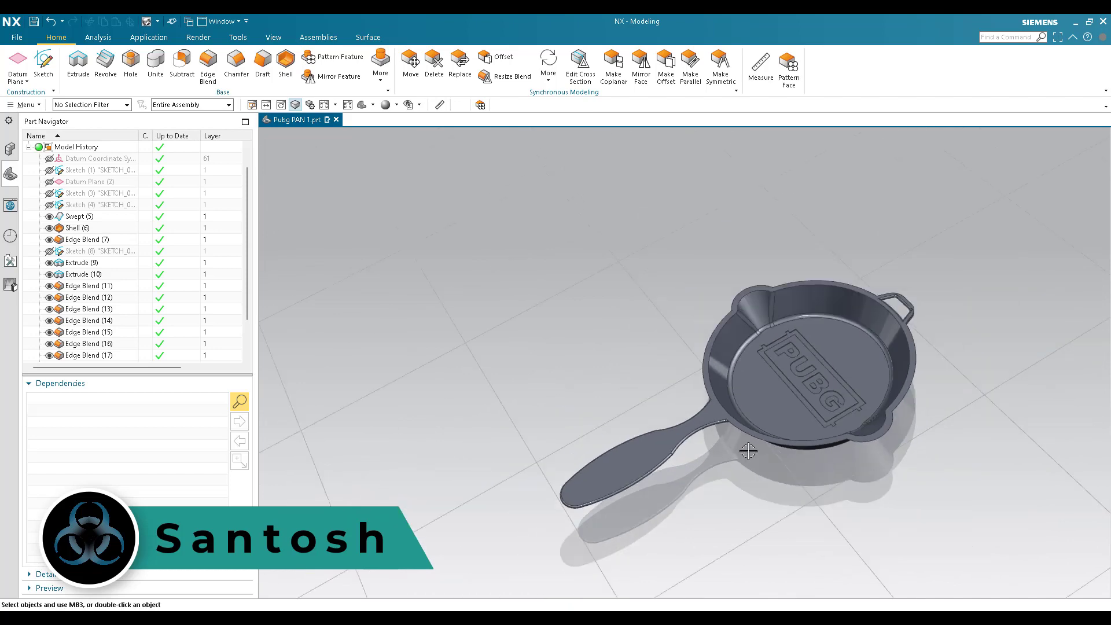
middle_click_drag(749, 451, 775, 405)
scroll(779, 331, "up", 3)
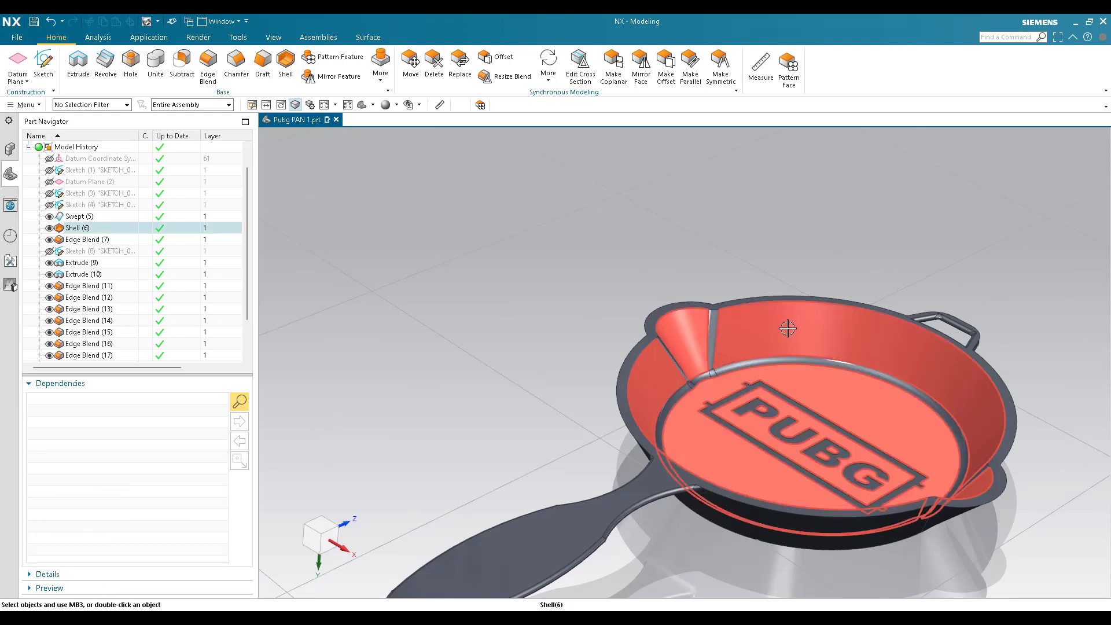
scroll(778, 327, "down", 2)
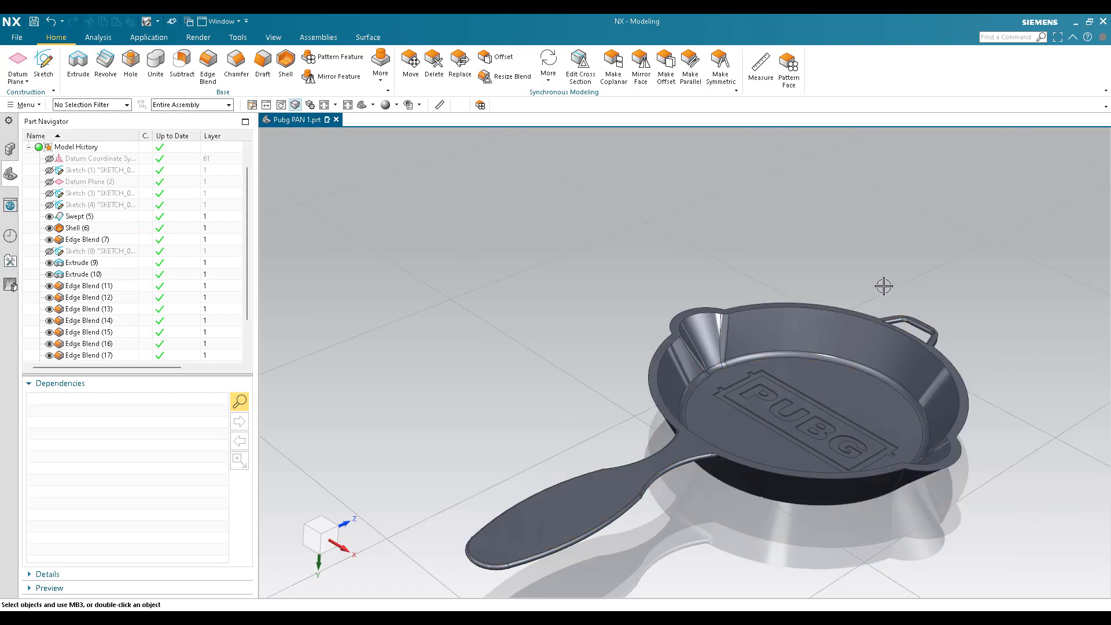
scroll(899, 297, "up", 2)
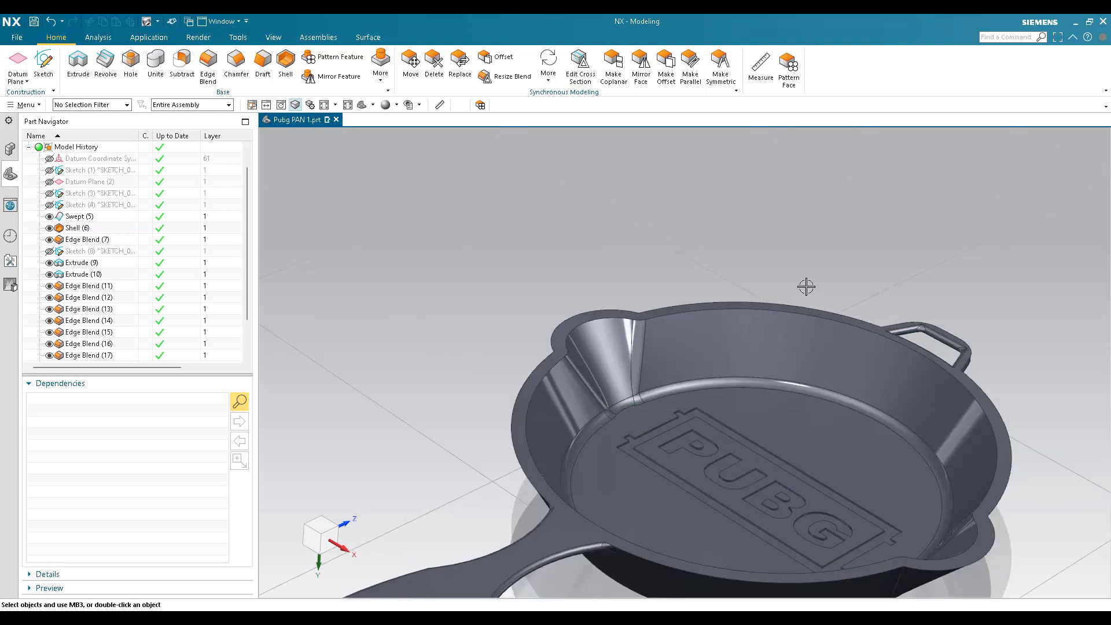
scroll(806, 287, "down", 2)
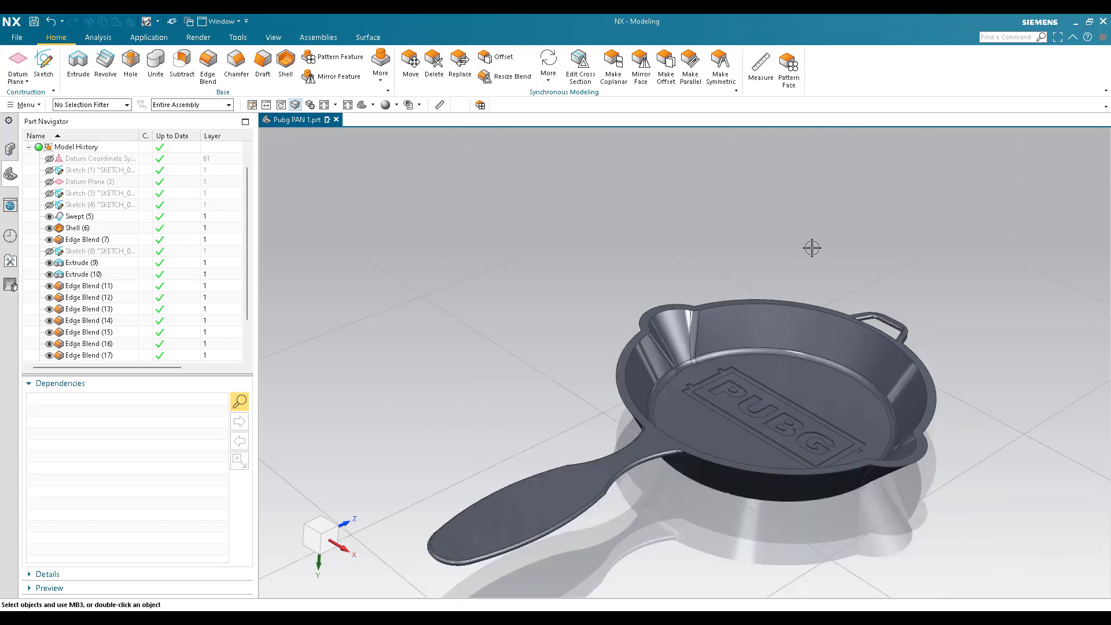
Step: Create a new part from the Model template in millimetres, keeping the file name model1.prt
left_click(16, 39)
left_click(435, 297)
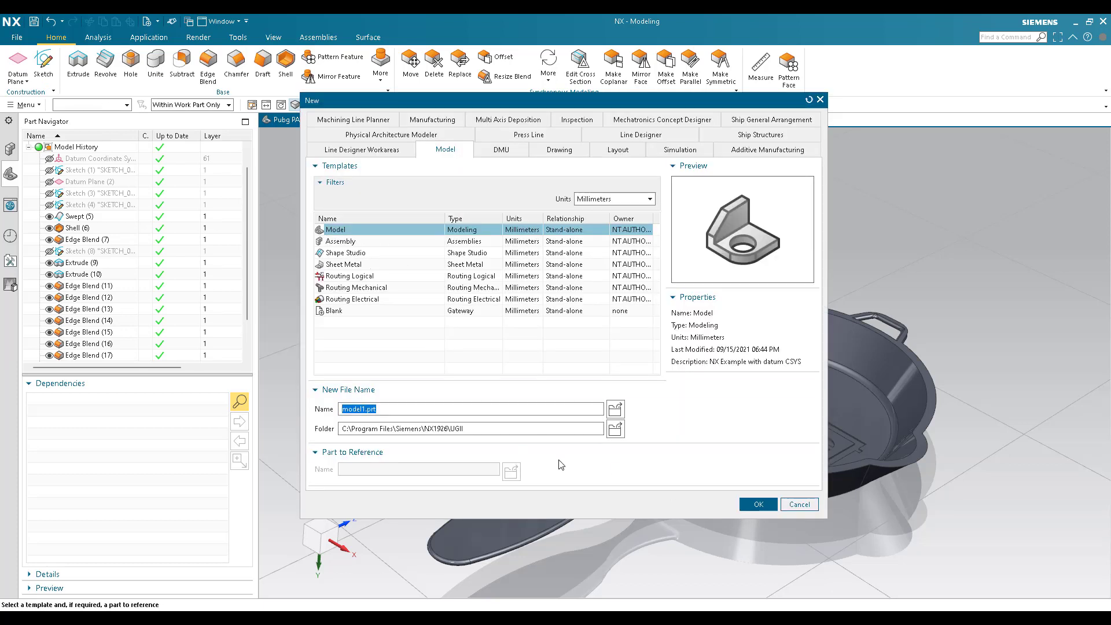
left_click(759, 504)
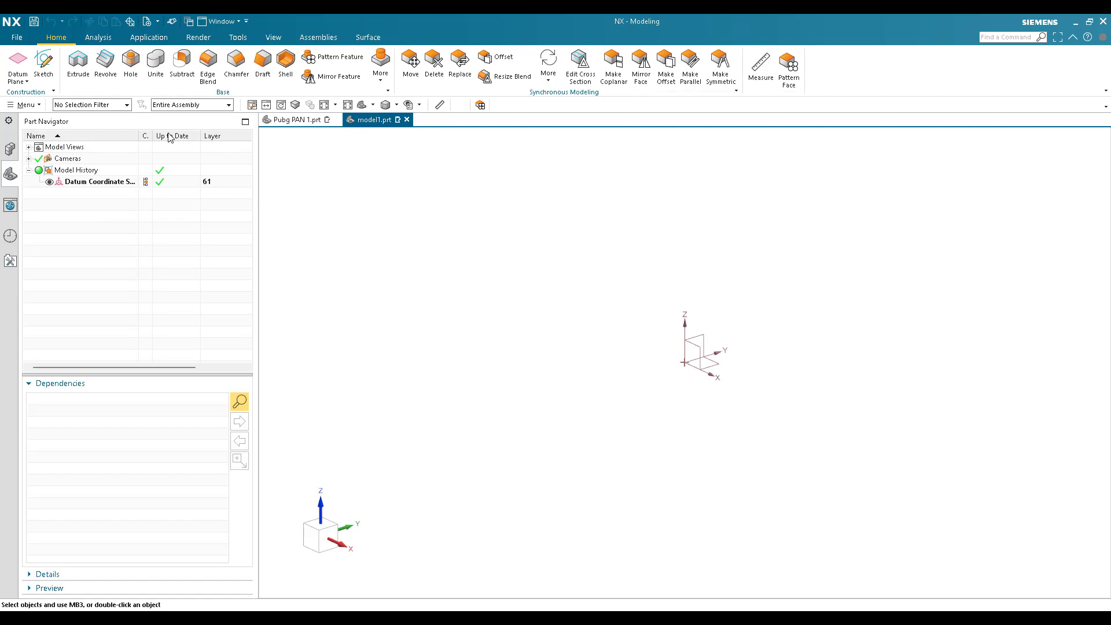
Step: Start a sketch on the default XY plane and leave the Profile command without drawing
left_click(44, 64)
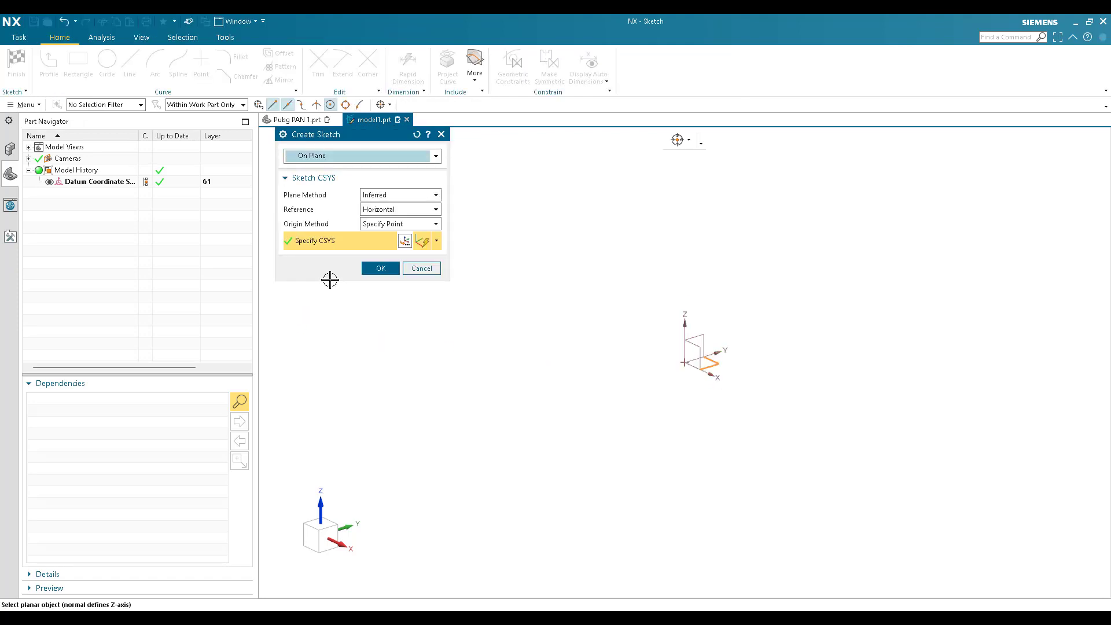
left_click(386, 270)
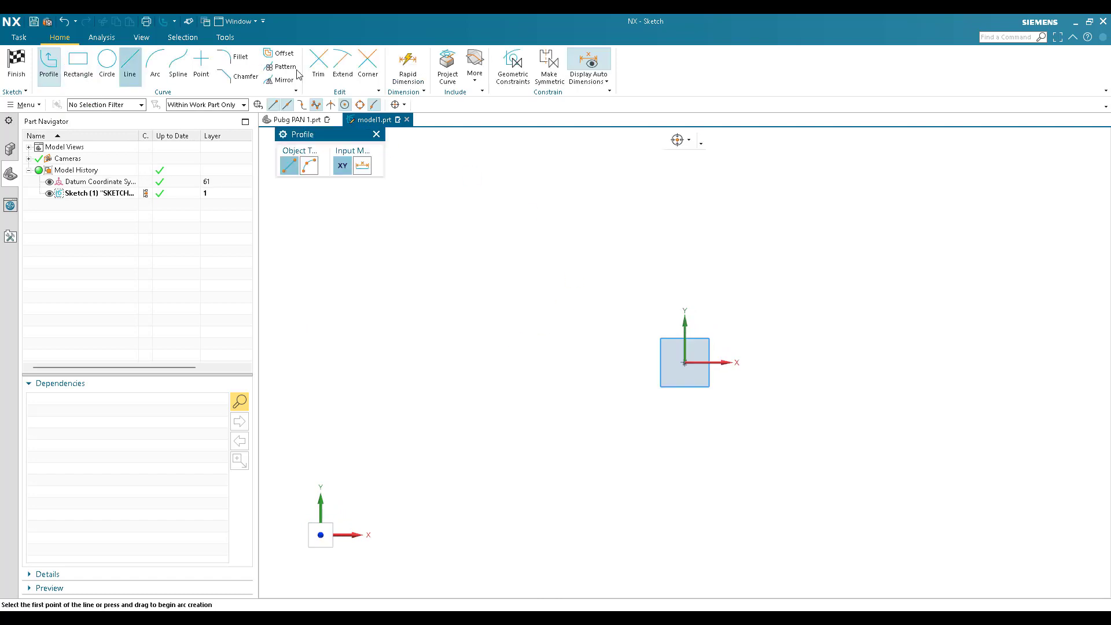
key("Escape")
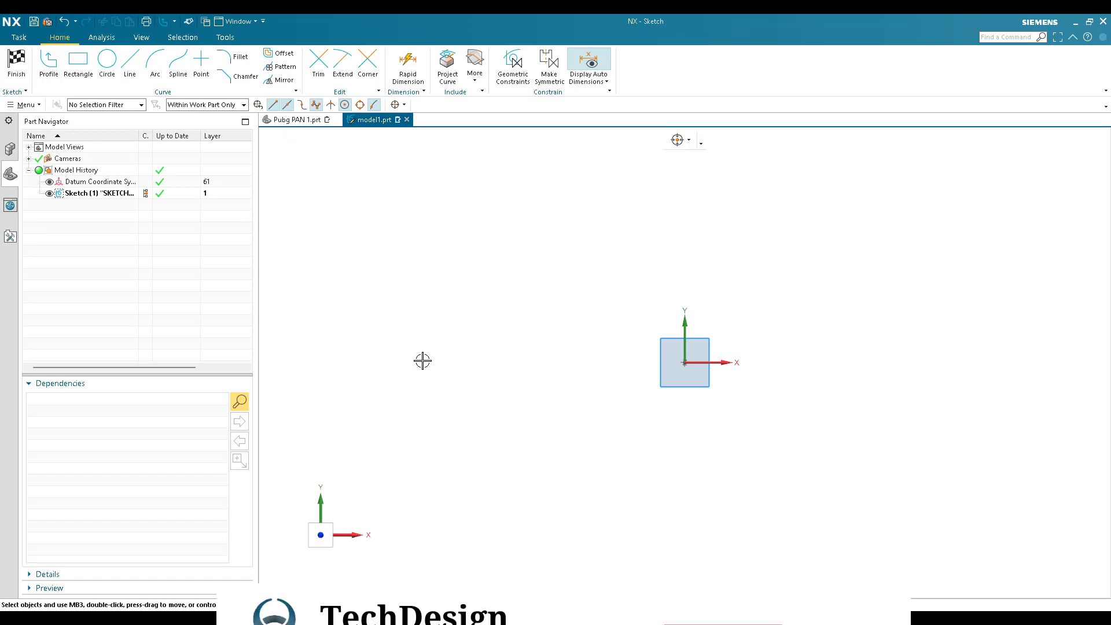
Step: Draw a circle of diameter 120 mm centred on the sketch origin
left_click(108, 63)
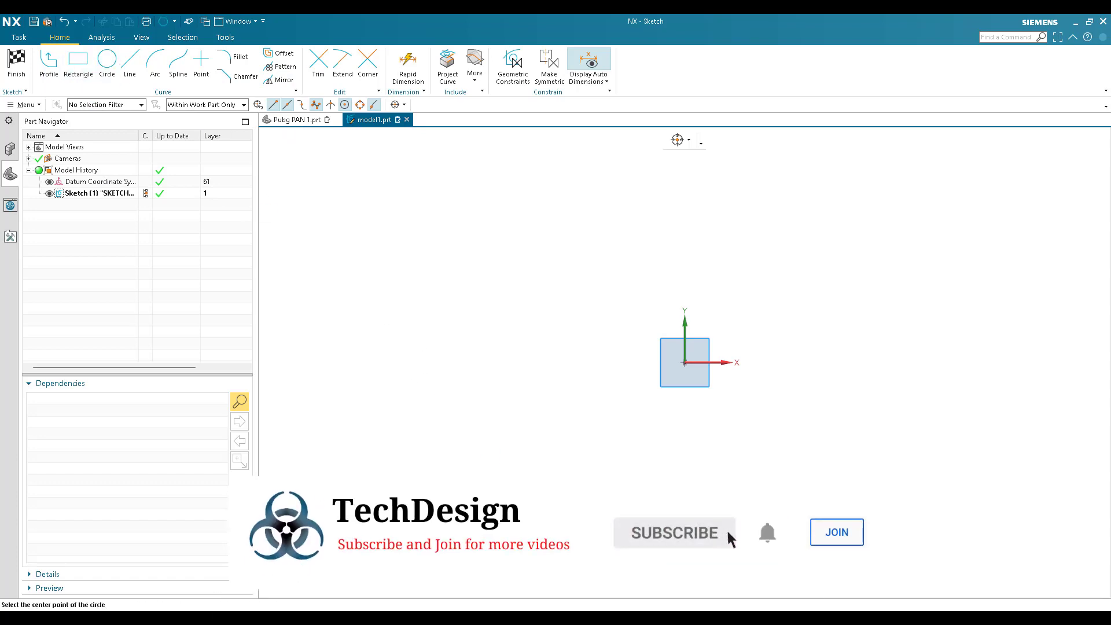
left_click(685, 363)
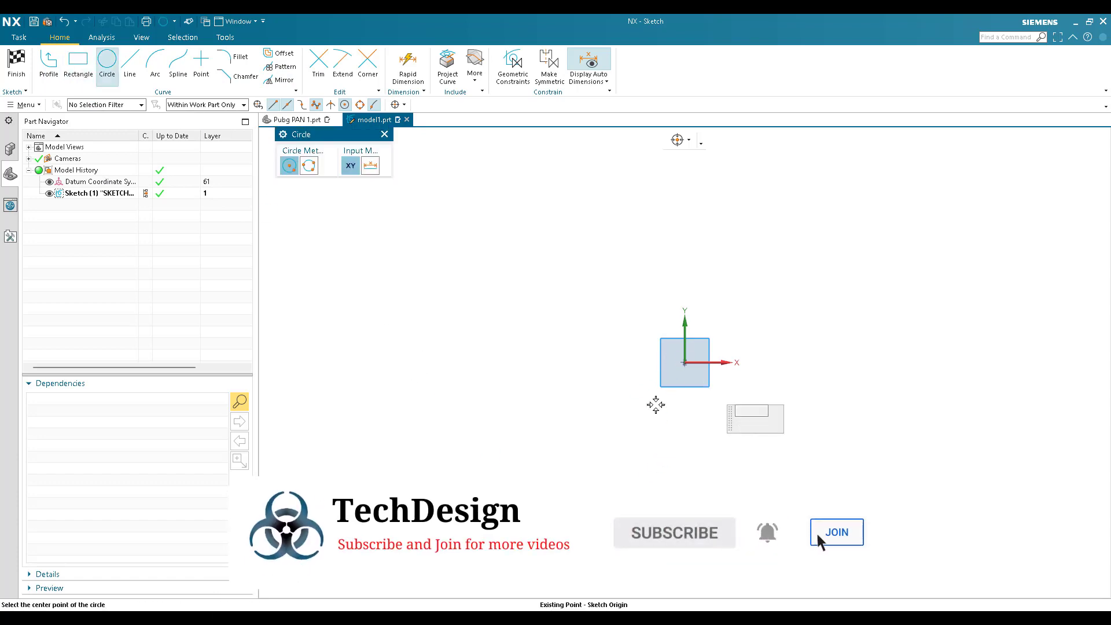
type("120")
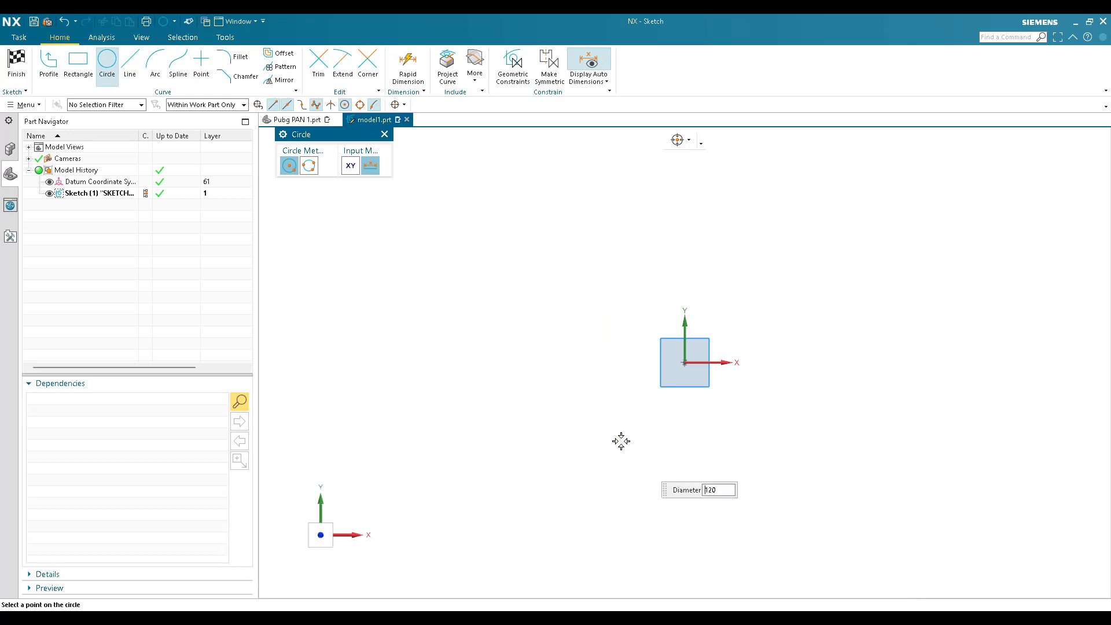
key("Return")
key("Escape")
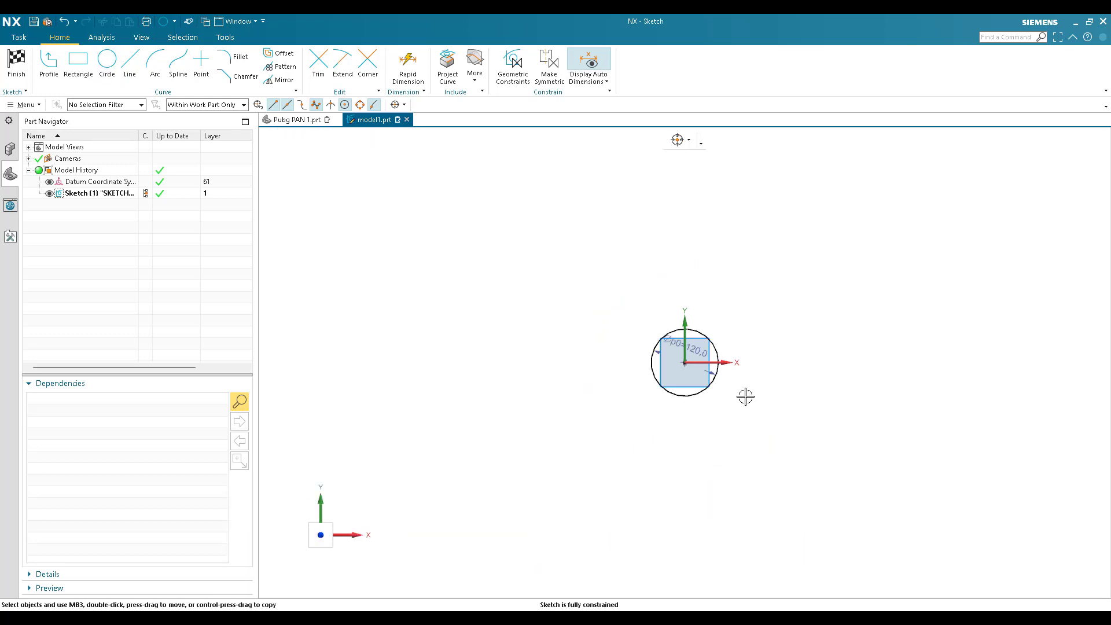
key("ctrl+f")
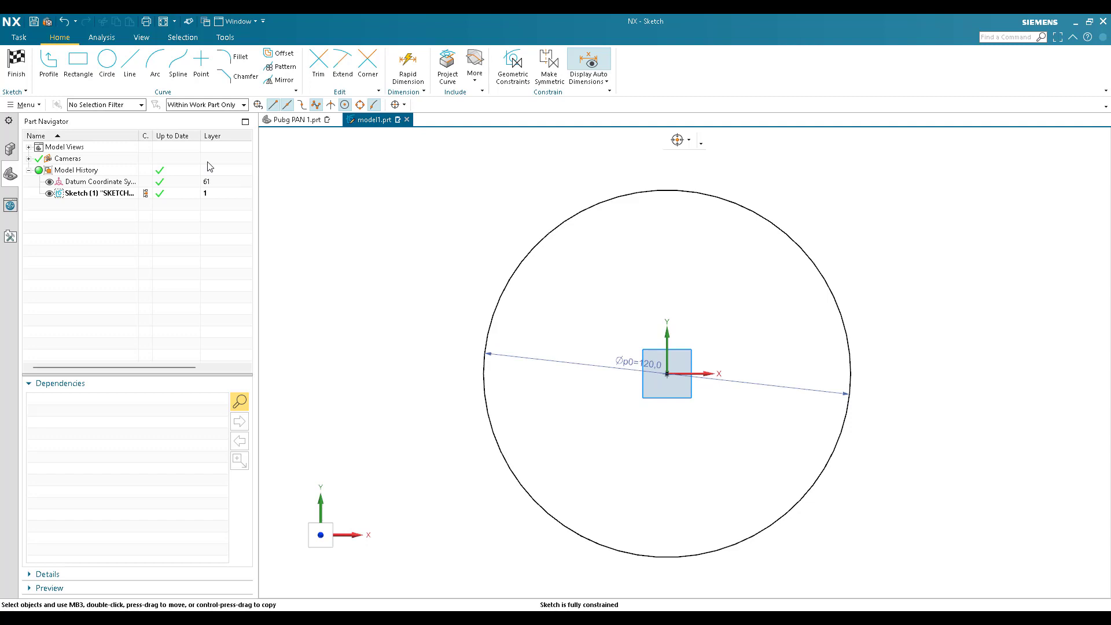
Step: Draw two circles of diameter 16.1*2 mm on the horizontal axis, centred about 79 mm left and 68 mm right of the origin
left_click(107, 72)
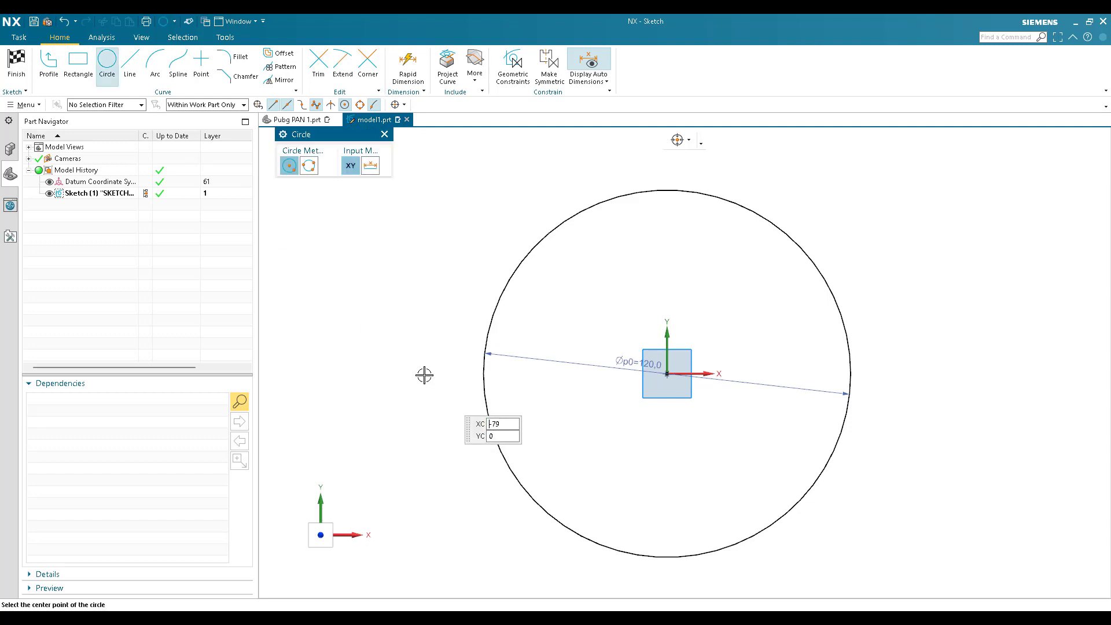
left_click(425, 374)
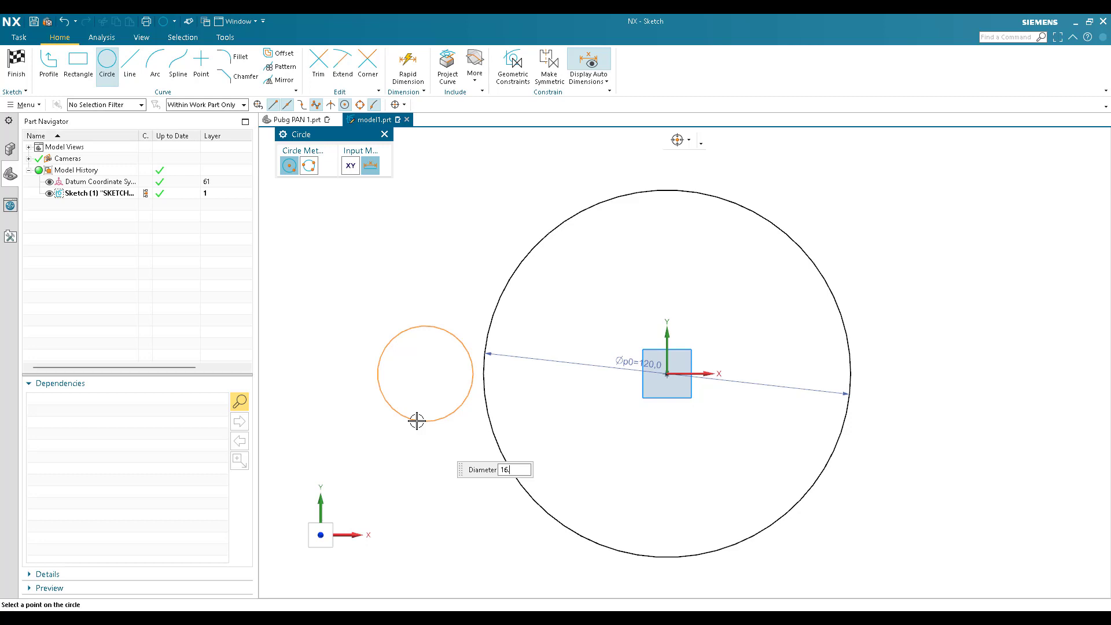
type("16.1*2")
key("Return")
left_click(874, 373)
key("Escape")
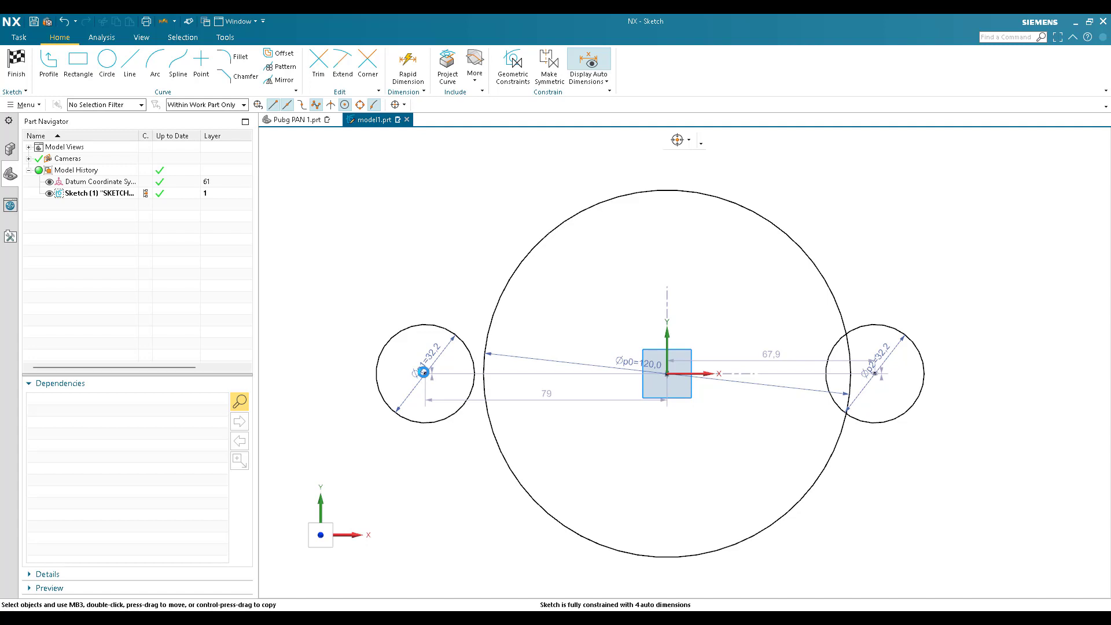
Step: Dimension the horizontal distance from the left small circle's centre to the origin and set it to 51.5 mm
key("d")
left_click(425, 374)
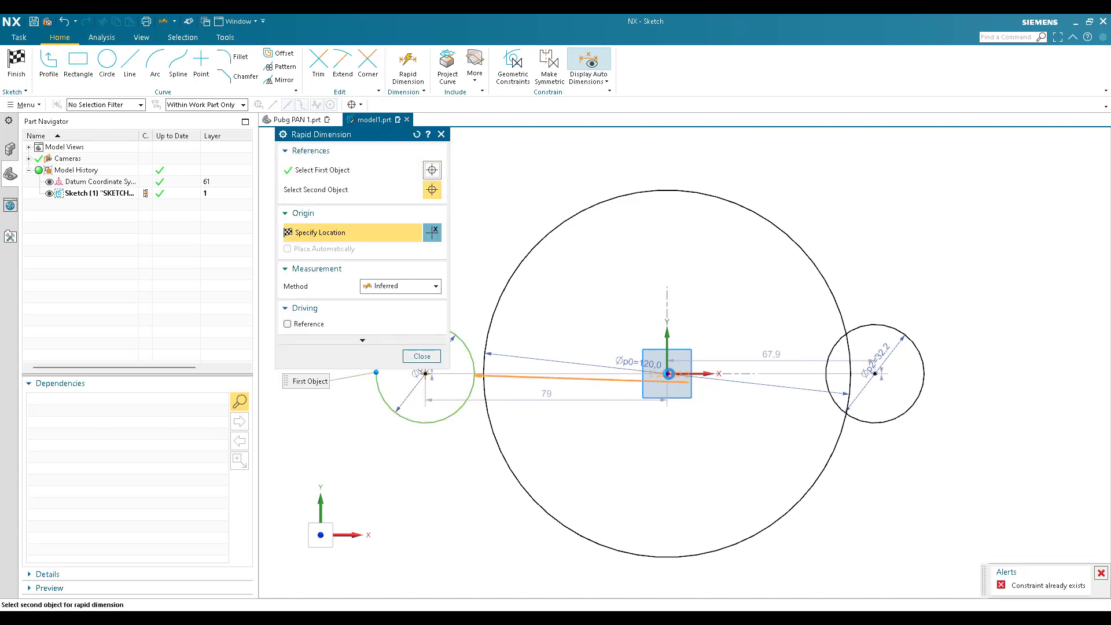
left_click(668, 374)
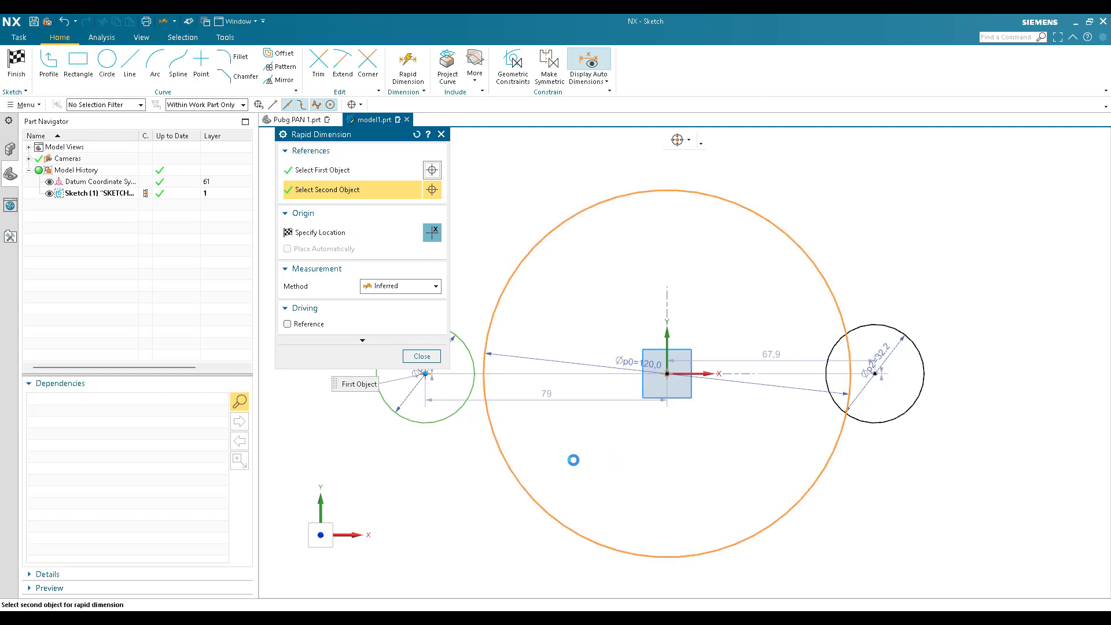
left_click(576, 460)
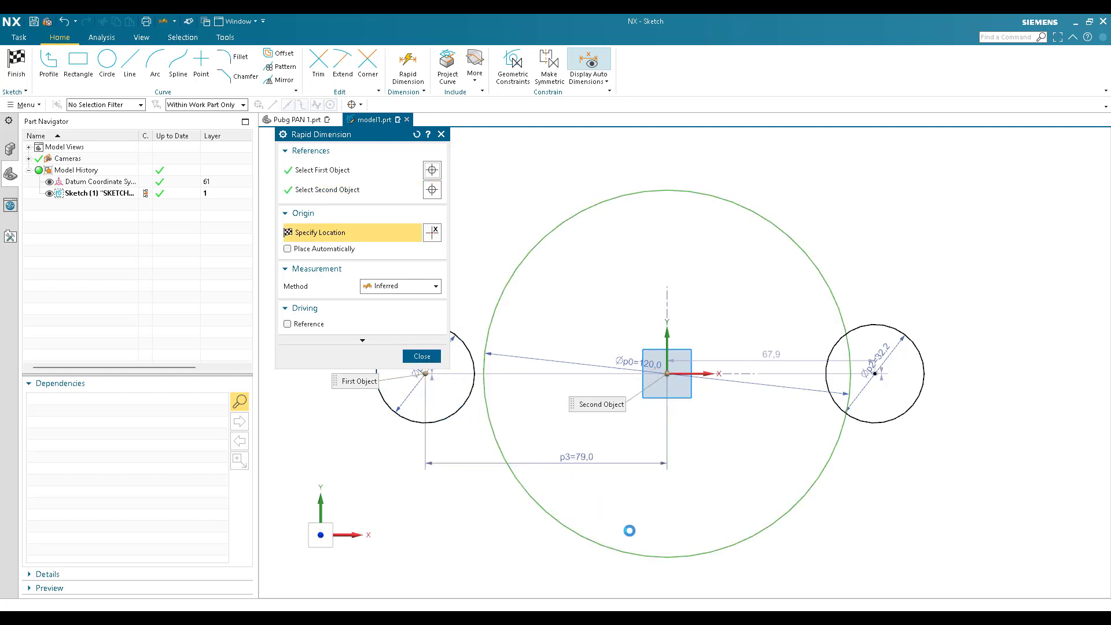
type("51.5.")
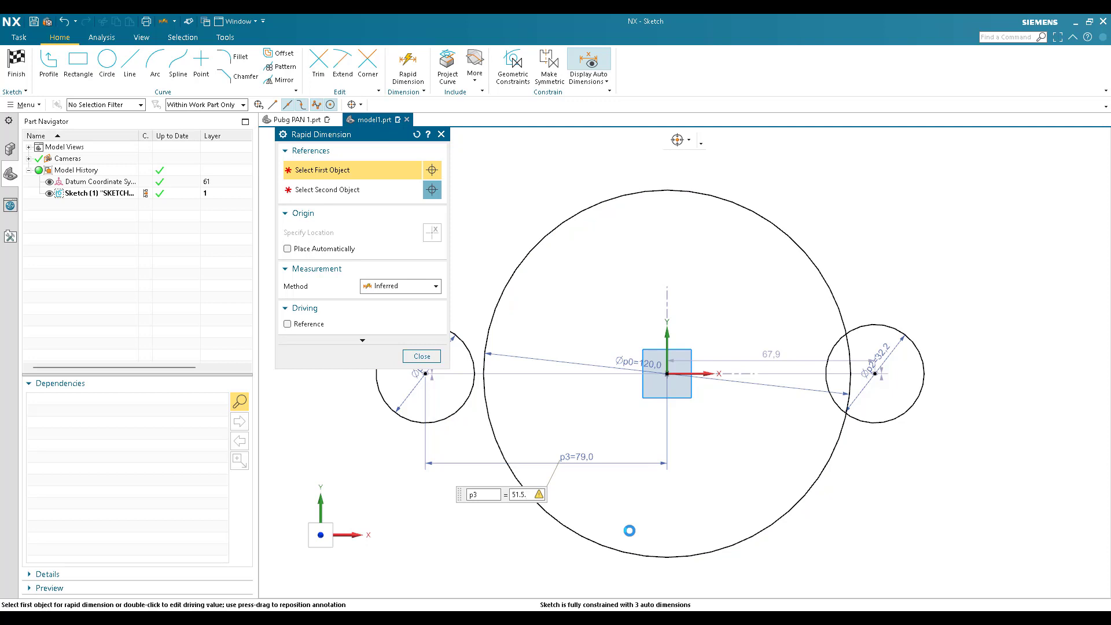
key("Return")
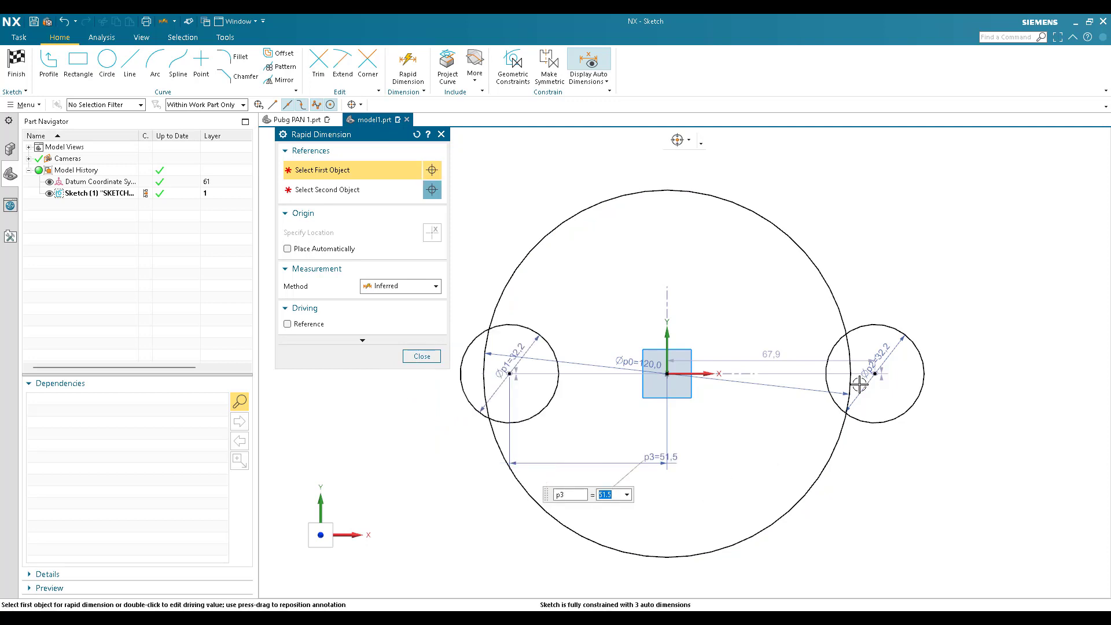
Step: Dimension the horizontal distance from the right small circle's centre to the origin and set it to 51.5 mm
left_click(872, 374)
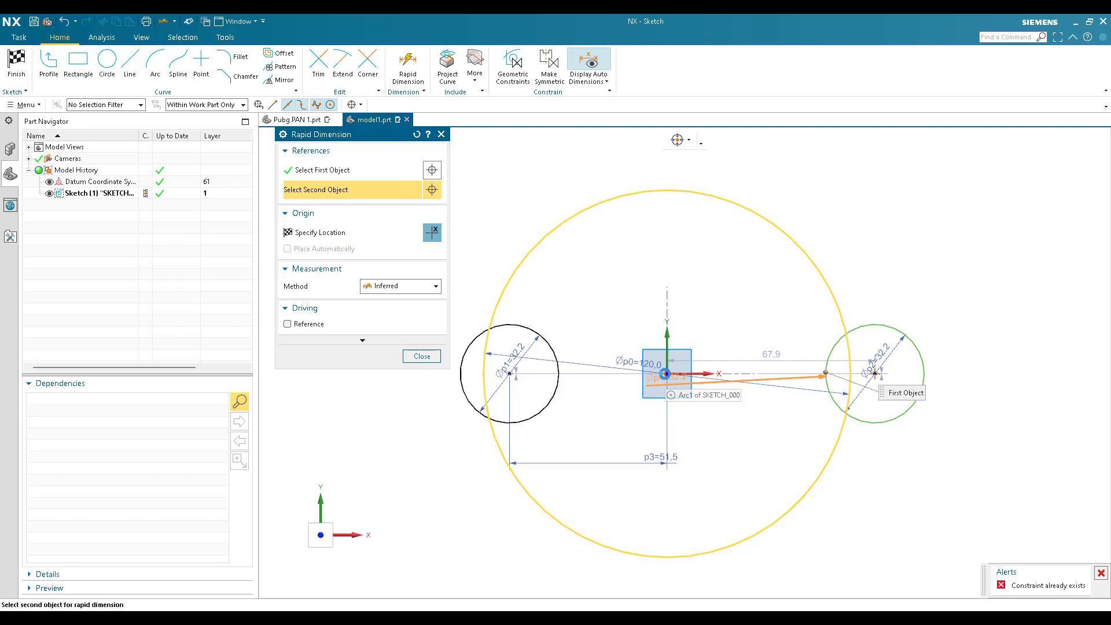
left_click(752, 455)
left_click(740, 496)
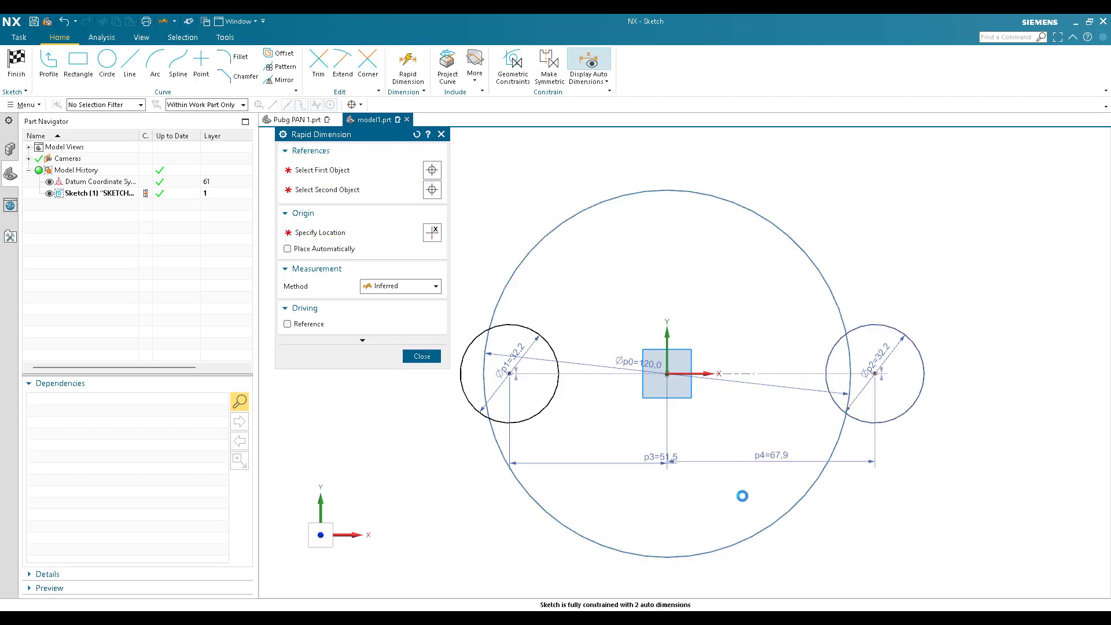
type("51,5")
key("Return")
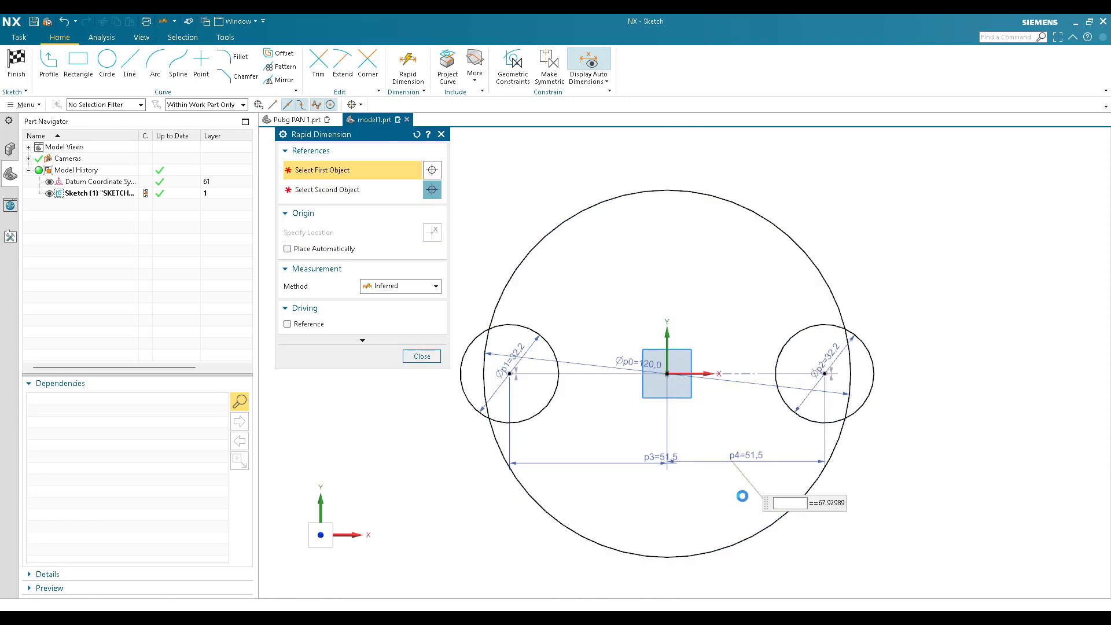
middle_click(743, 496)
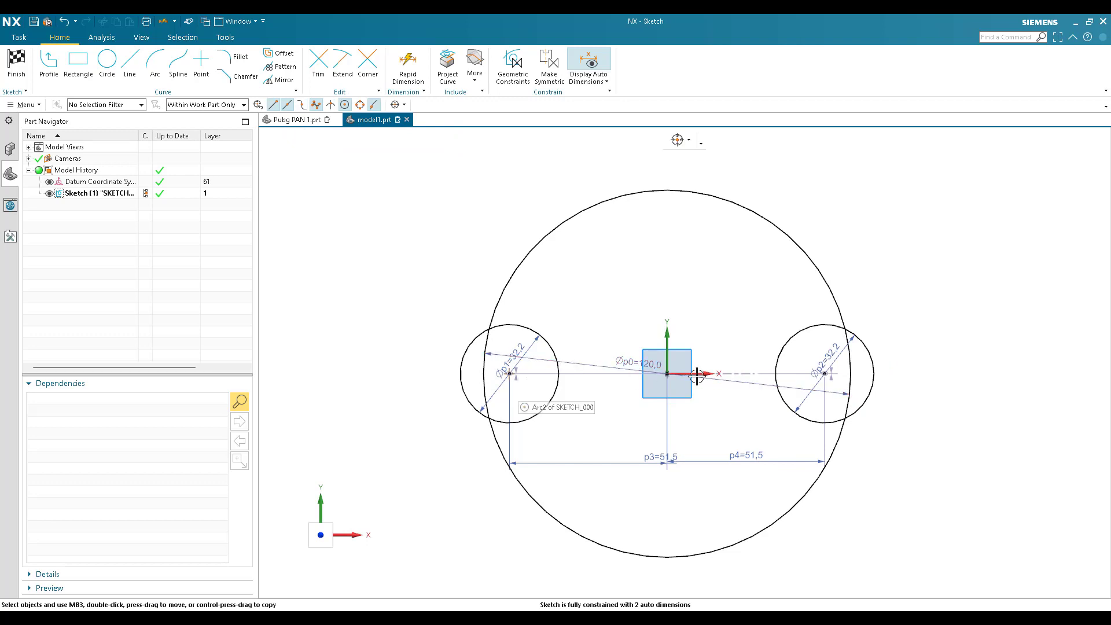
Step: Constrain the centres of both small circles to lie on the sketch's X axis with Point on Curve
double_click(664, 463)
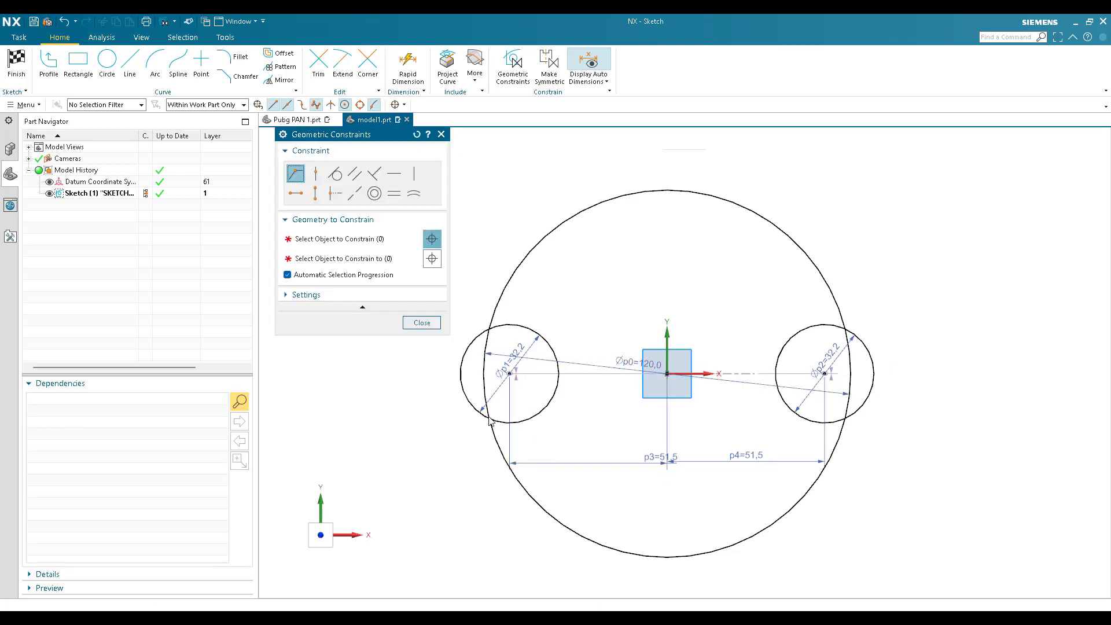
left_click(510, 373)
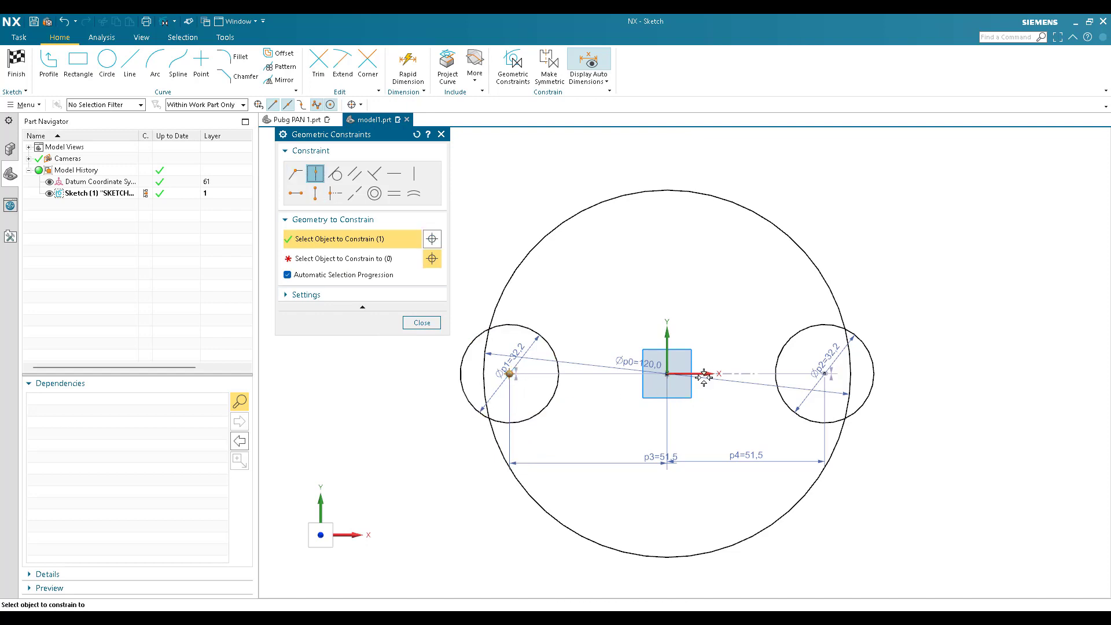
left_click(824, 373)
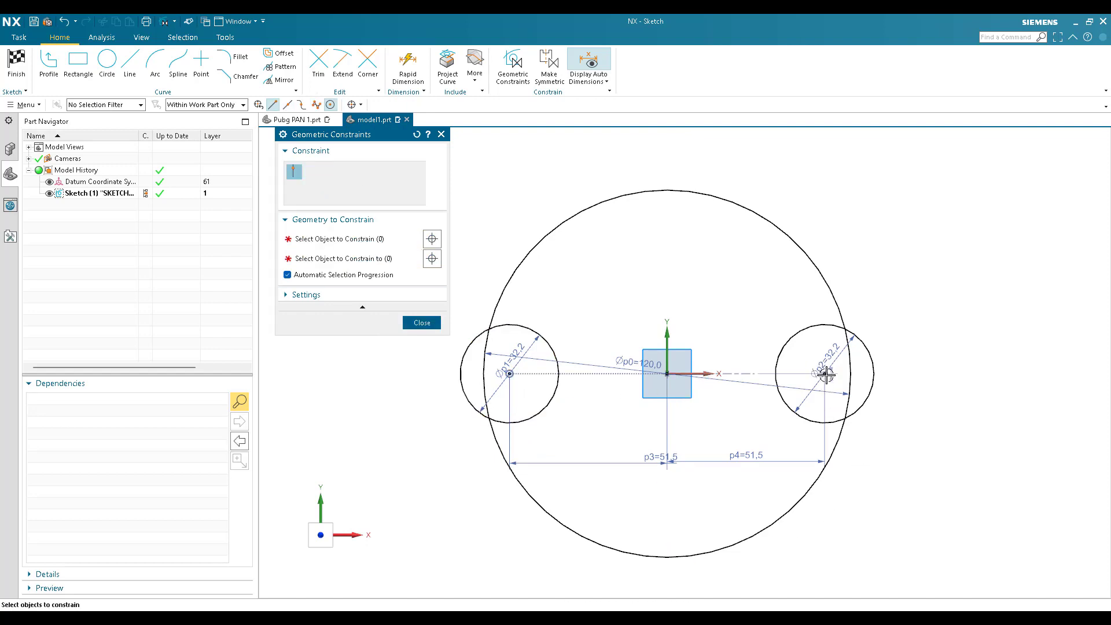
left_click(788, 388)
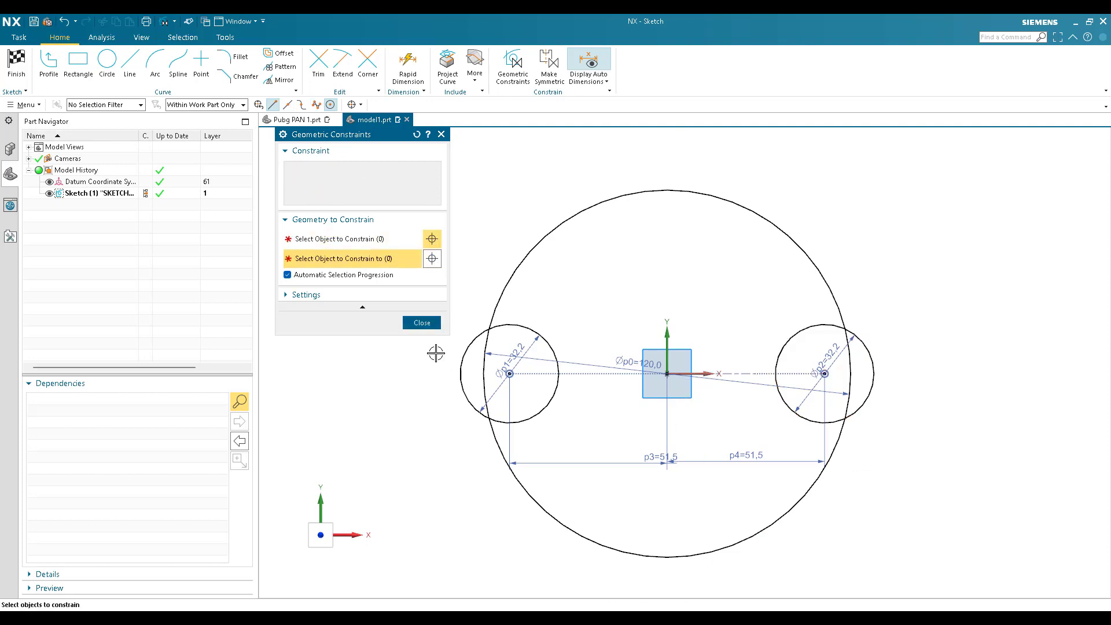
left_click(421, 323)
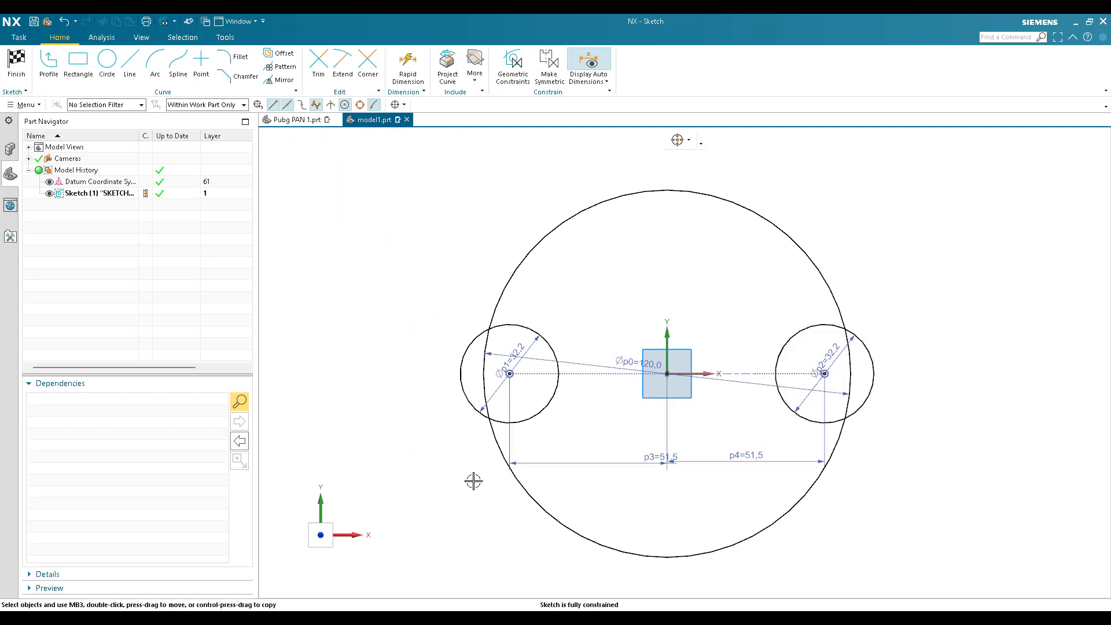
Step: Trim the overlapping arcs of the two small circles and the large circle to leave one continuous pan outline with two spouts
scroll(576, 400, "up", 1)
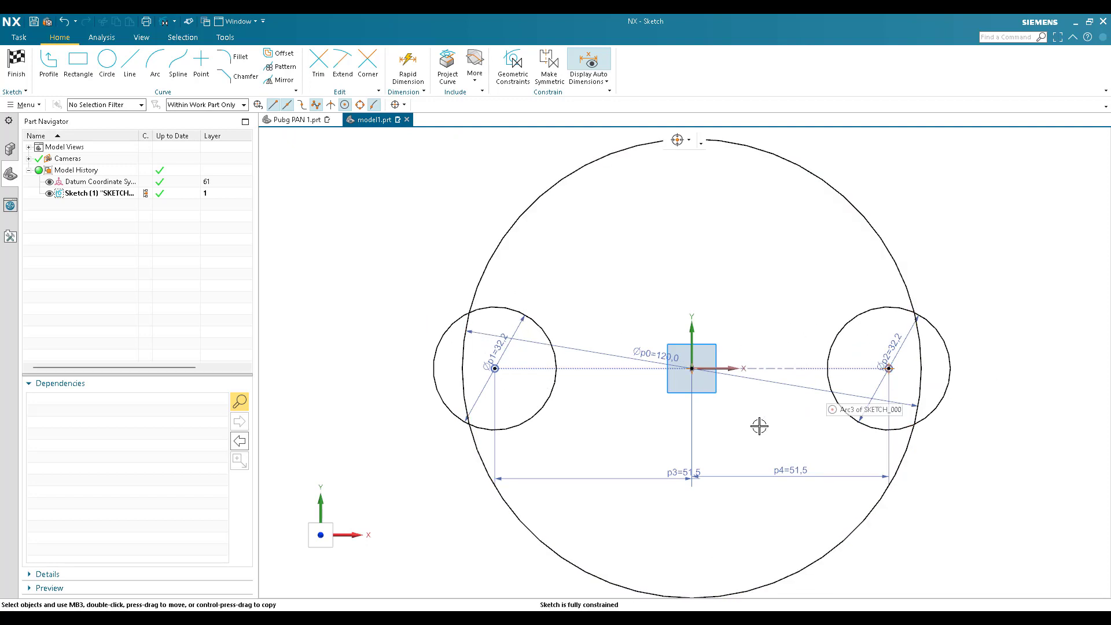
key("t")
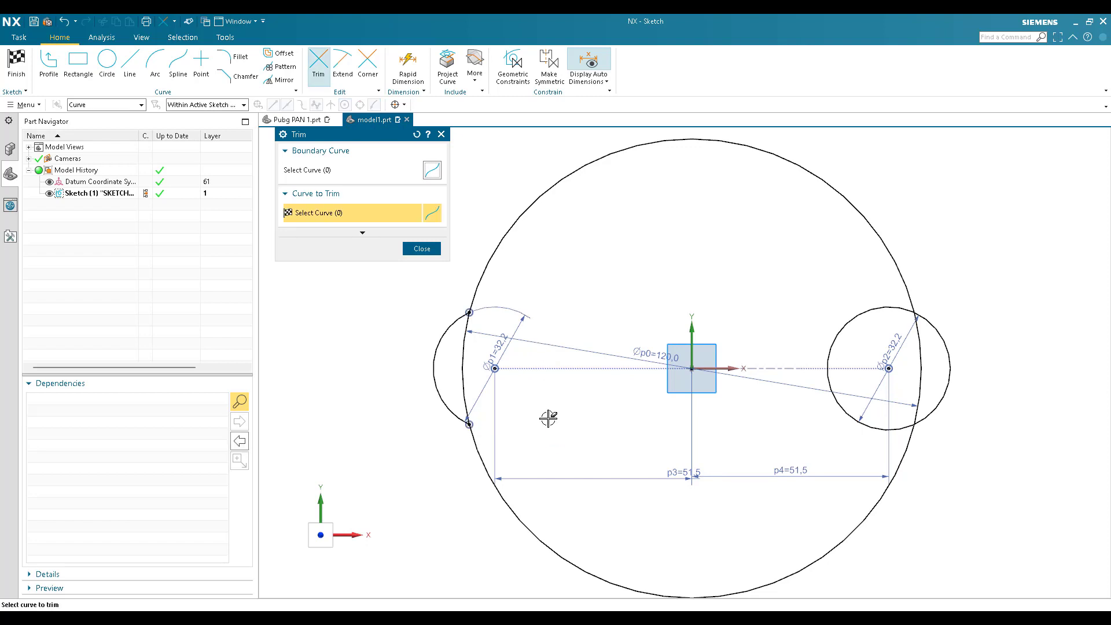
scroll(452, 365, "up", 5)
scroll(463, 382, "down", 5)
scroll(806, 369, "up", 4)
left_click(776, 300)
left_click(852, 359)
scroll(764, 431, "down", 4)
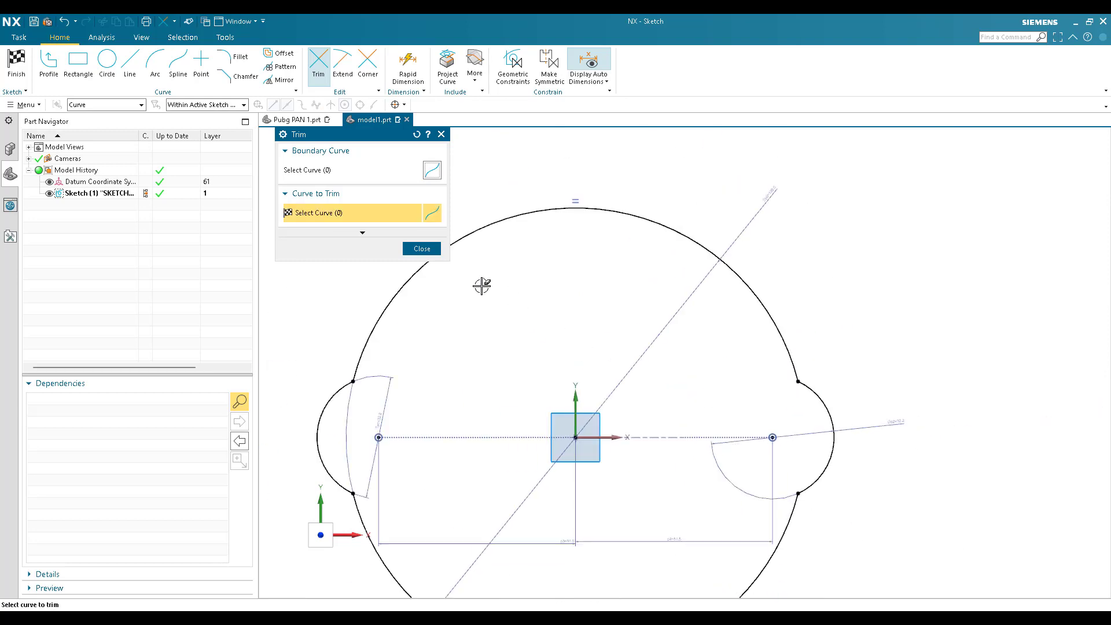
left_click(422, 248)
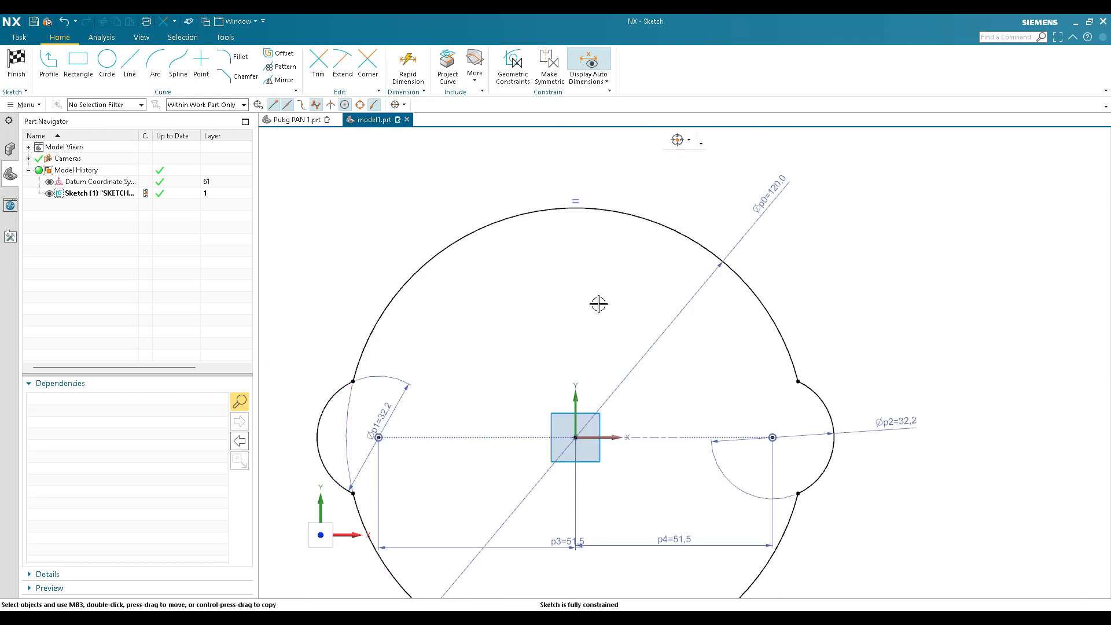
Step: Finish the pan outline sketch and return to modeling
key("ctrl+f")
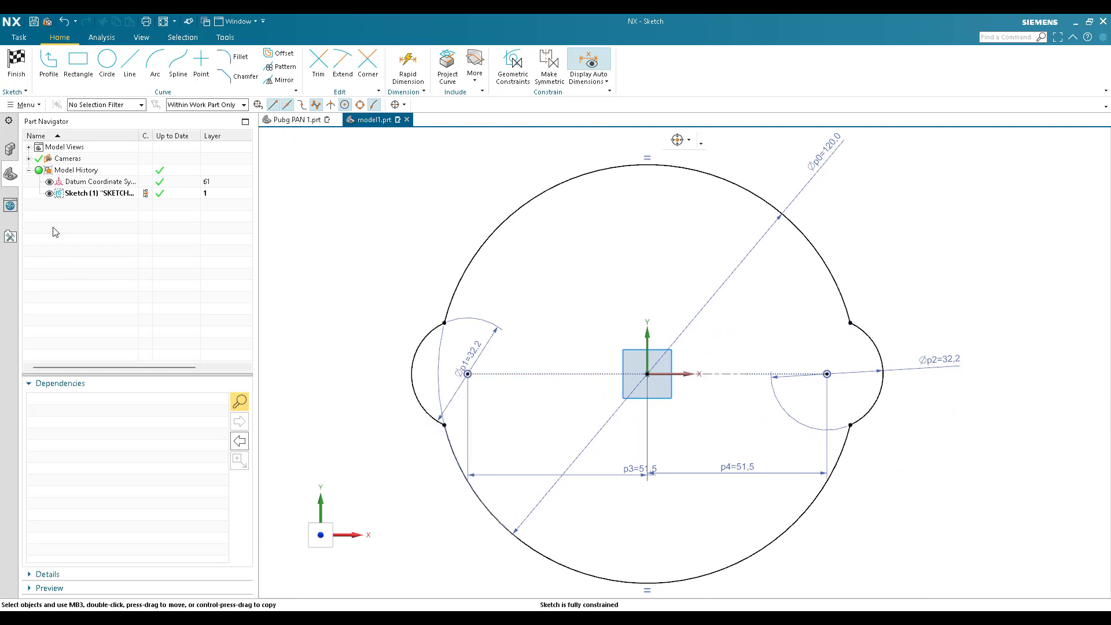
left_click(16, 61)
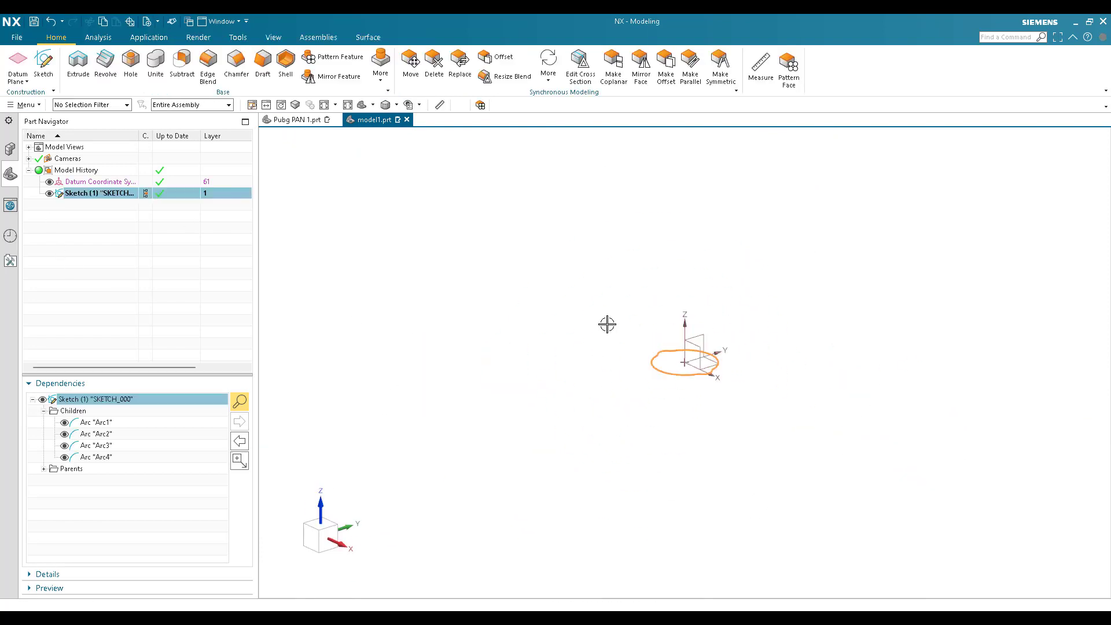
key("ctrl+f")
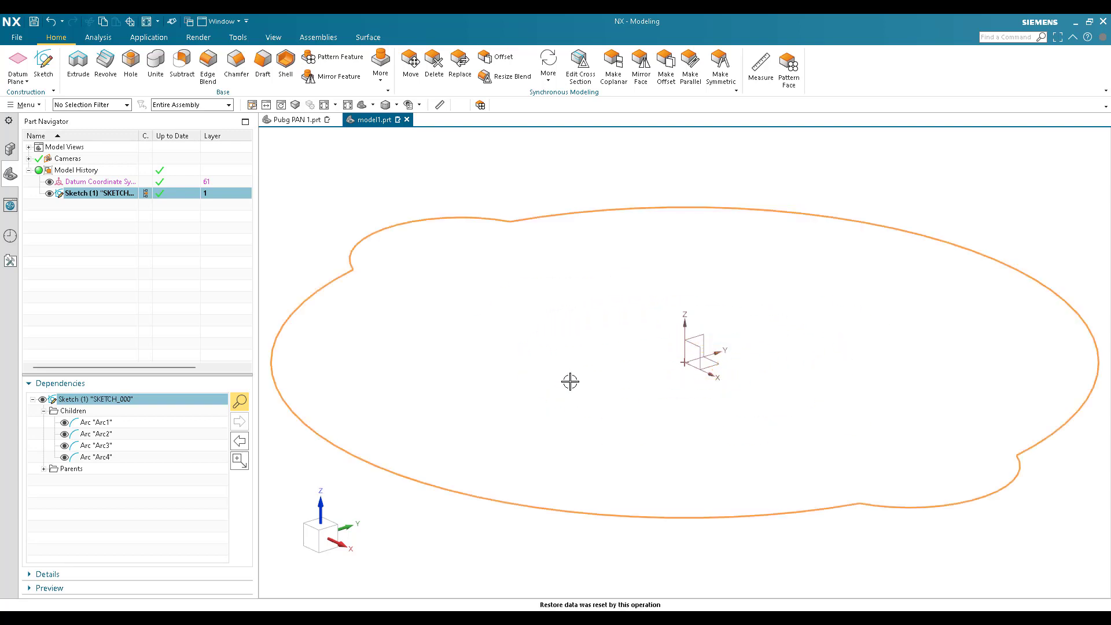
Step: Create a datum plane offset 20 mm below the XY plane
scroll(613, 364, "down", 3)
key("Escape")
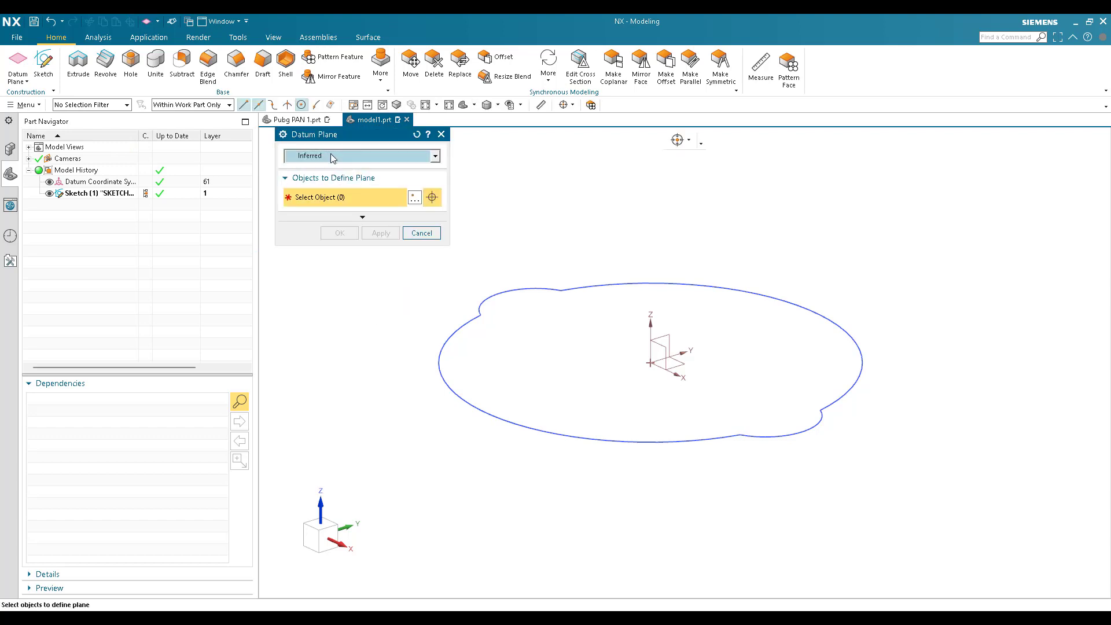
left_click(685, 360)
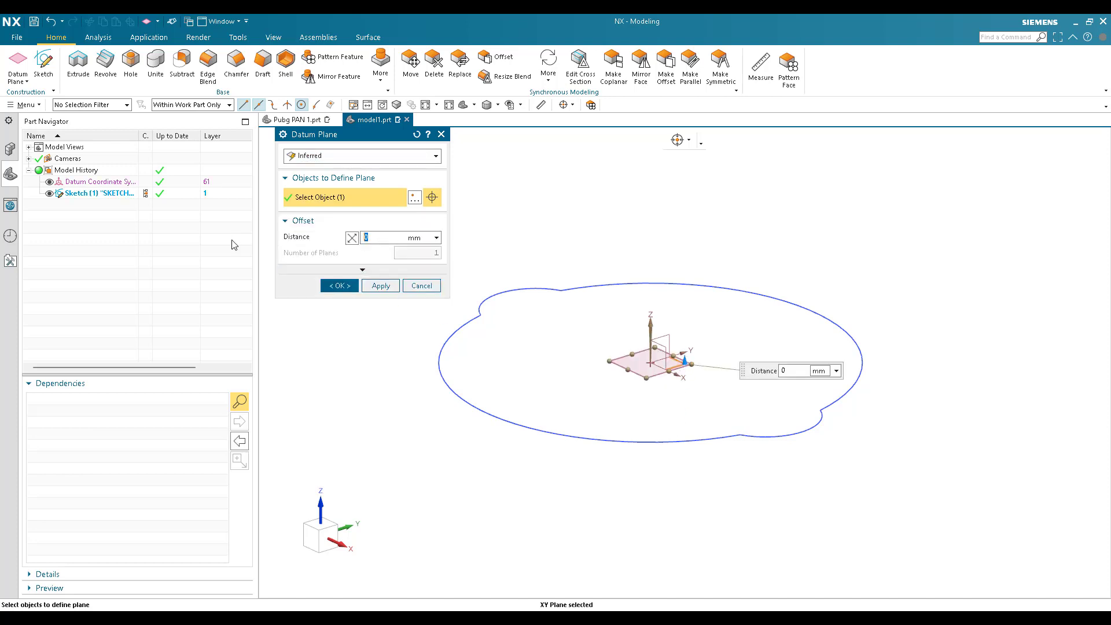
type("20")
key("Return")
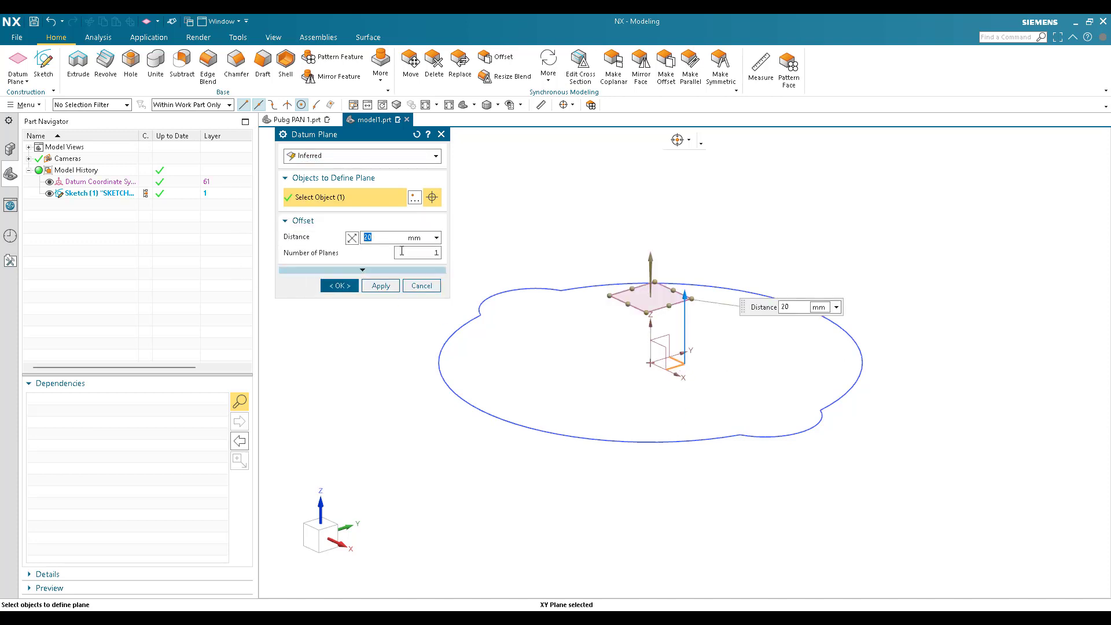
left_click(352, 239)
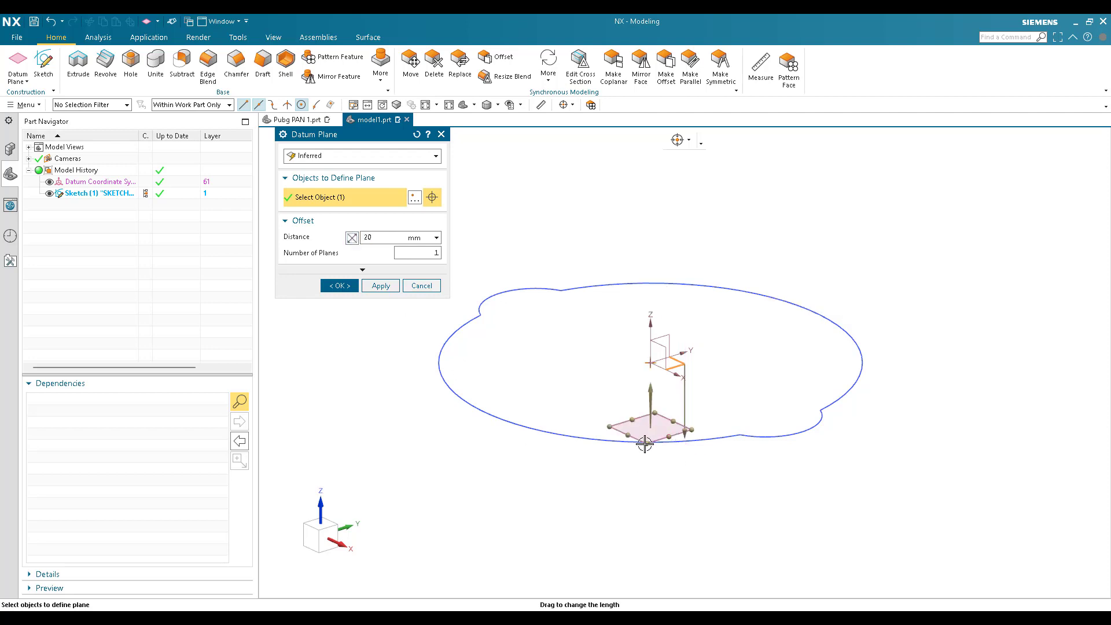
left_click(339, 287)
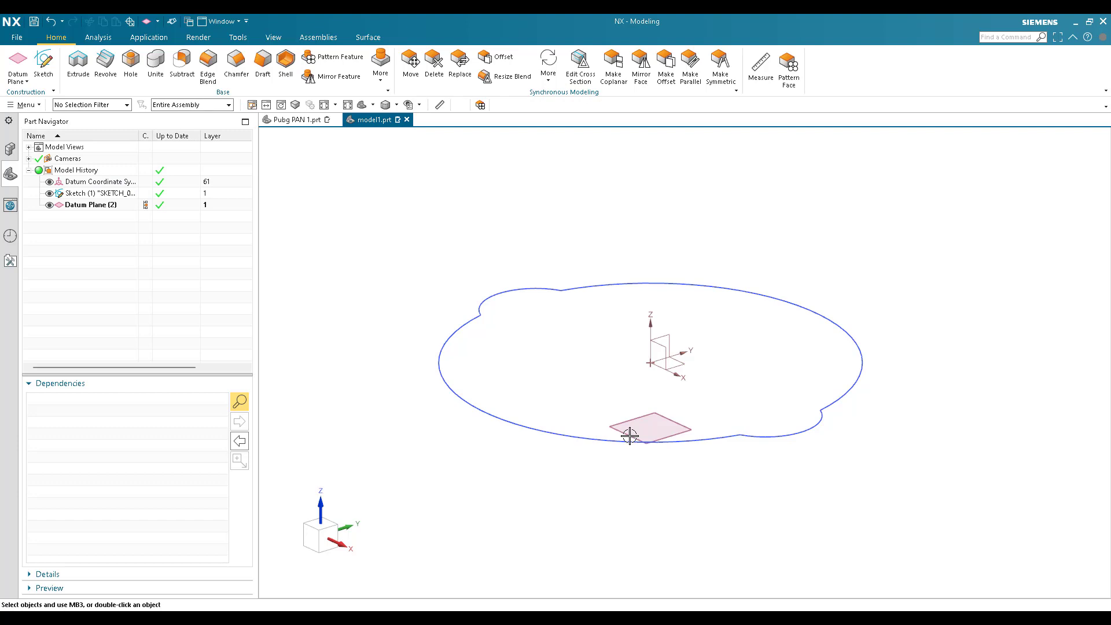
Step: On the offset datum plane, sketch a circle of diameter 97.7 mm centred on the origin and finish the sketch
left_click(51, 76)
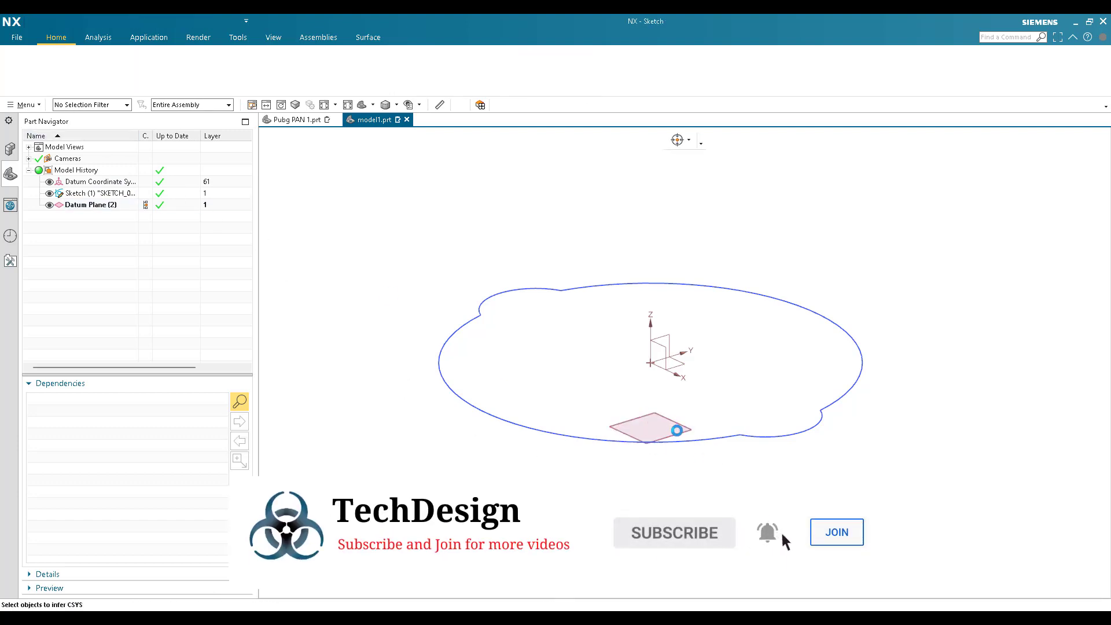
left_click(677, 430)
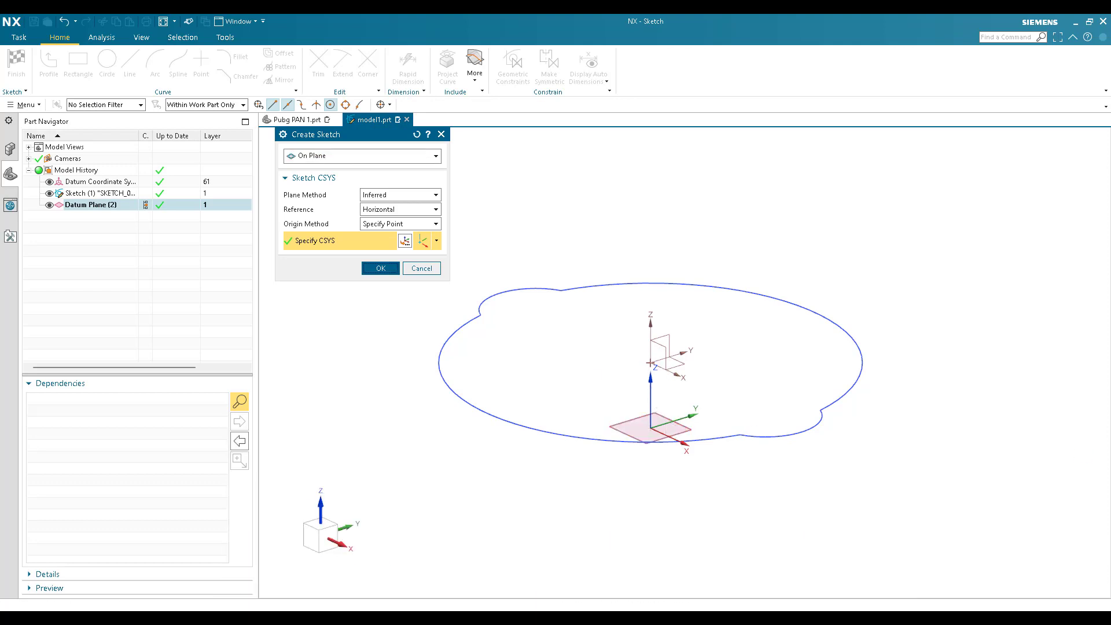
key("Return")
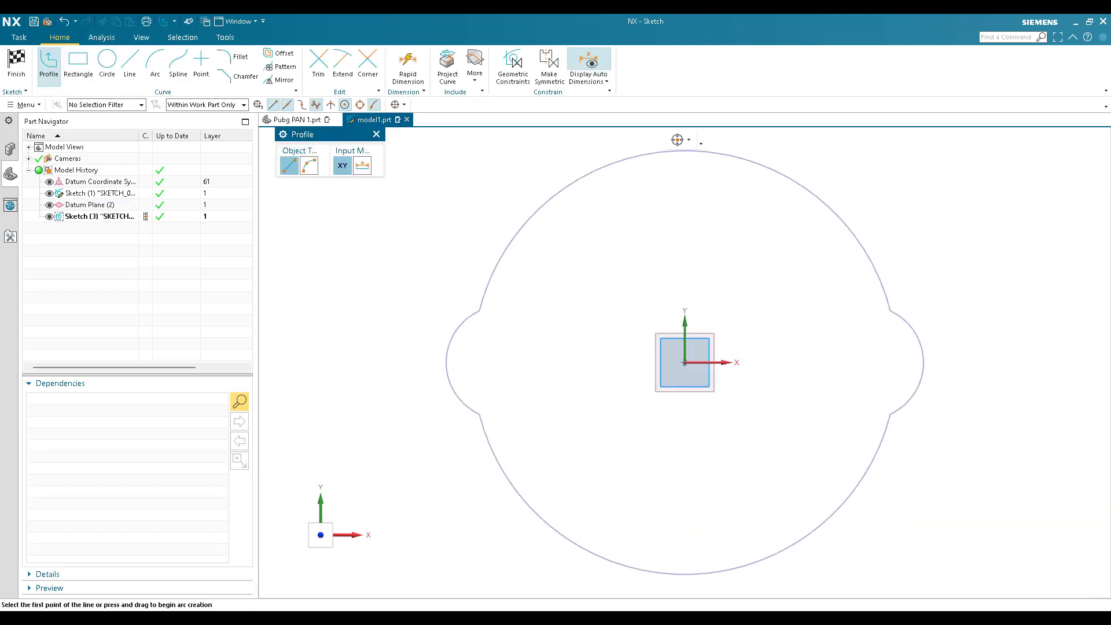
key("Escape")
key("o")
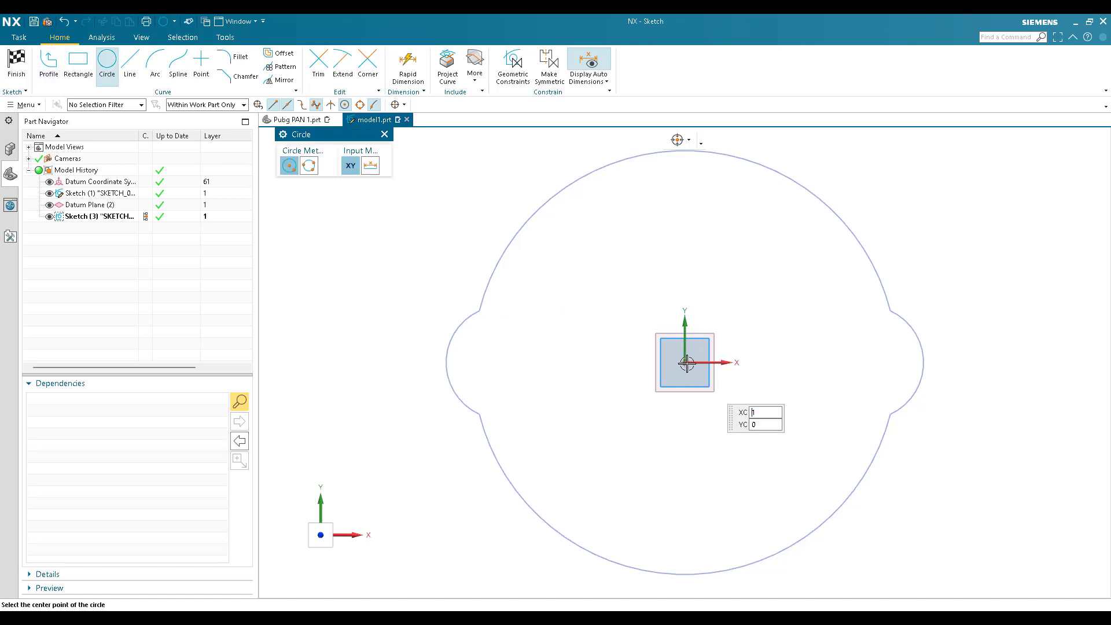
type("97.5")
key("Return")
key("Escape")
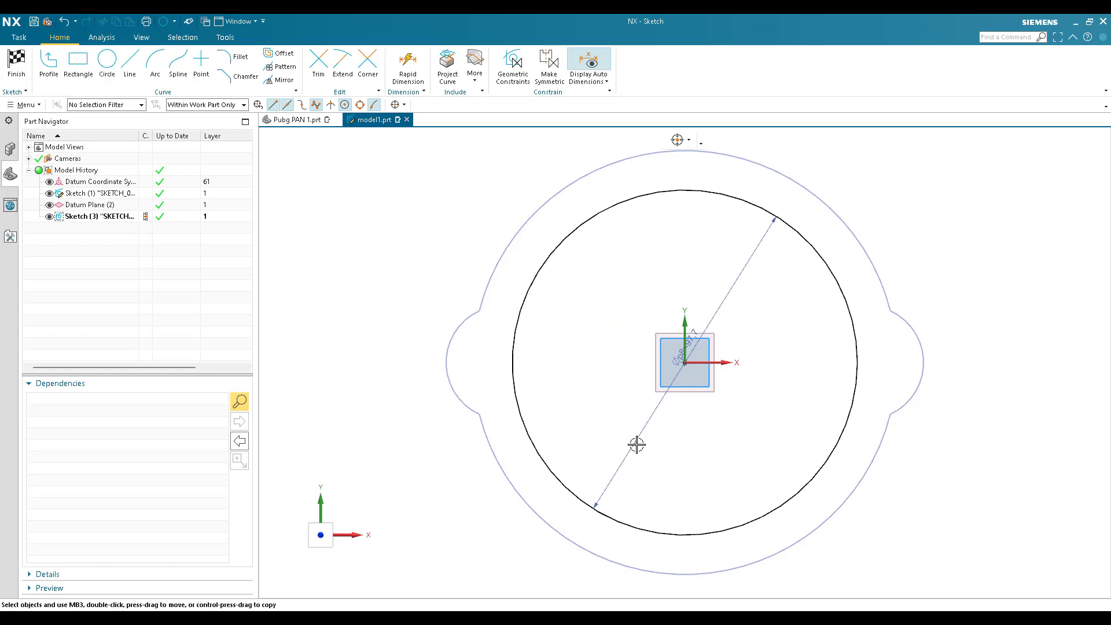
left_click(16, 60)
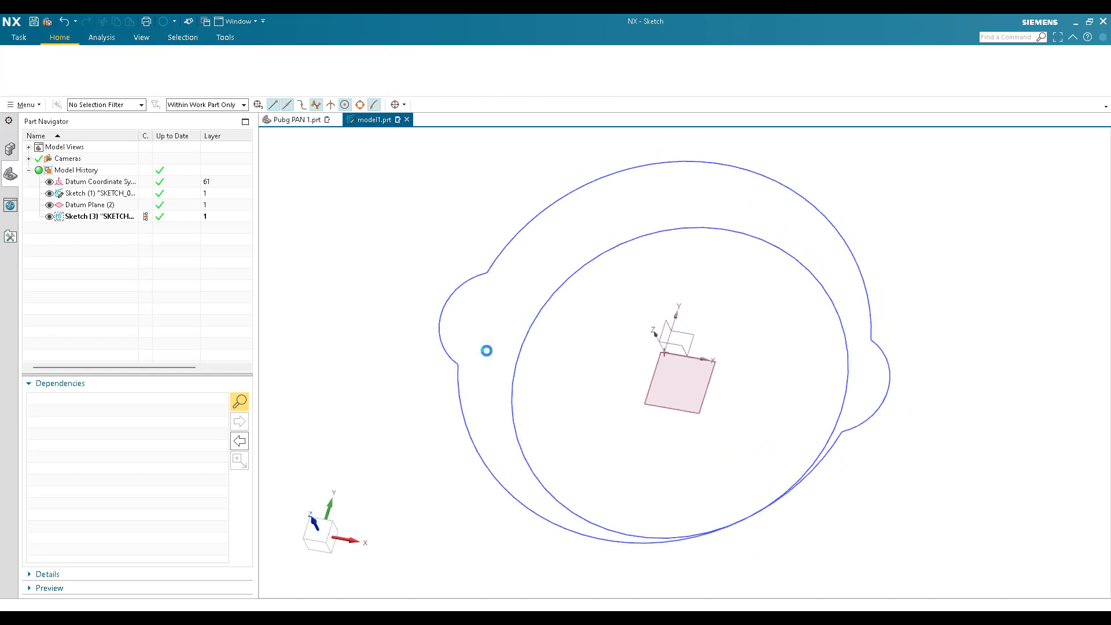
Step: On the XZ plane, sketch a vertical line 30 mm long downward from the origin and finish the sketch
mouse_move(575, 392)
middle_mouse_down()
mouse_move(575, 437)
mouse_move(585, 391)
mouse_move(647, 392)
mouse_move(666, 409)
mouse_move(643, 400)
middle_mouse_up()
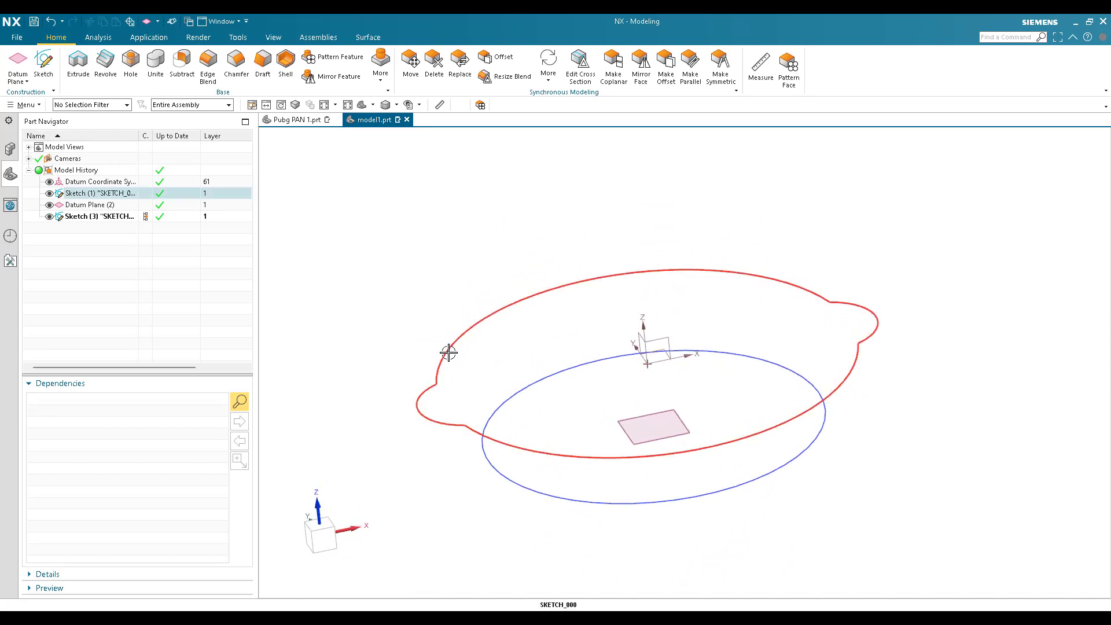
mouse_move(499, 400)
middle_mouse_down()
mouse_move(520, 348)
mouse_move(511, 370)
middle_mouse_up()
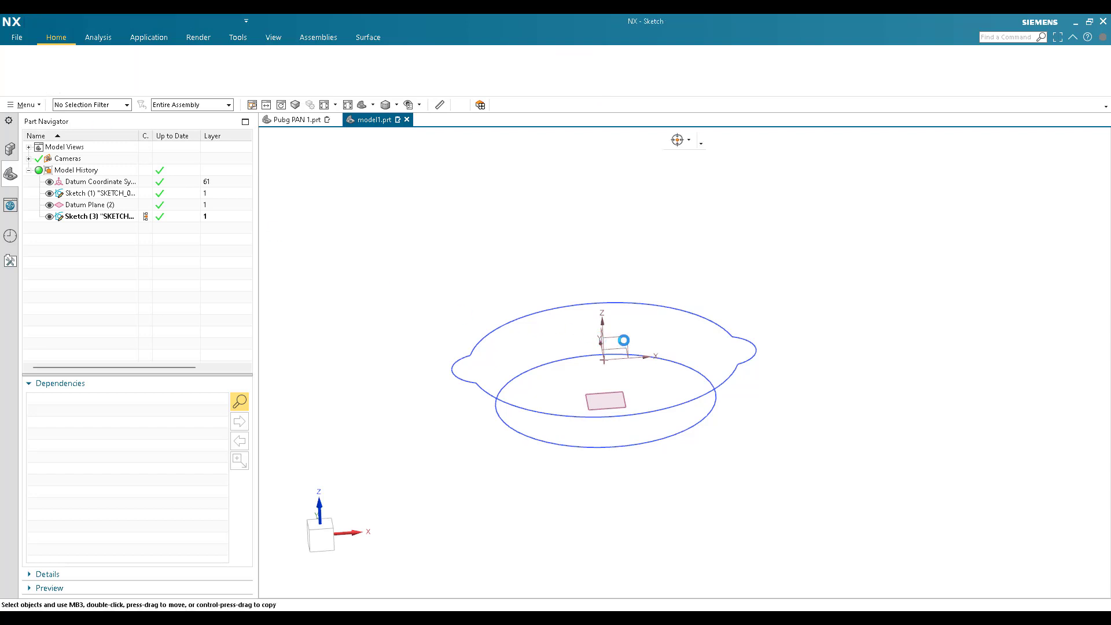
scroll(623, 340, "up", 1)
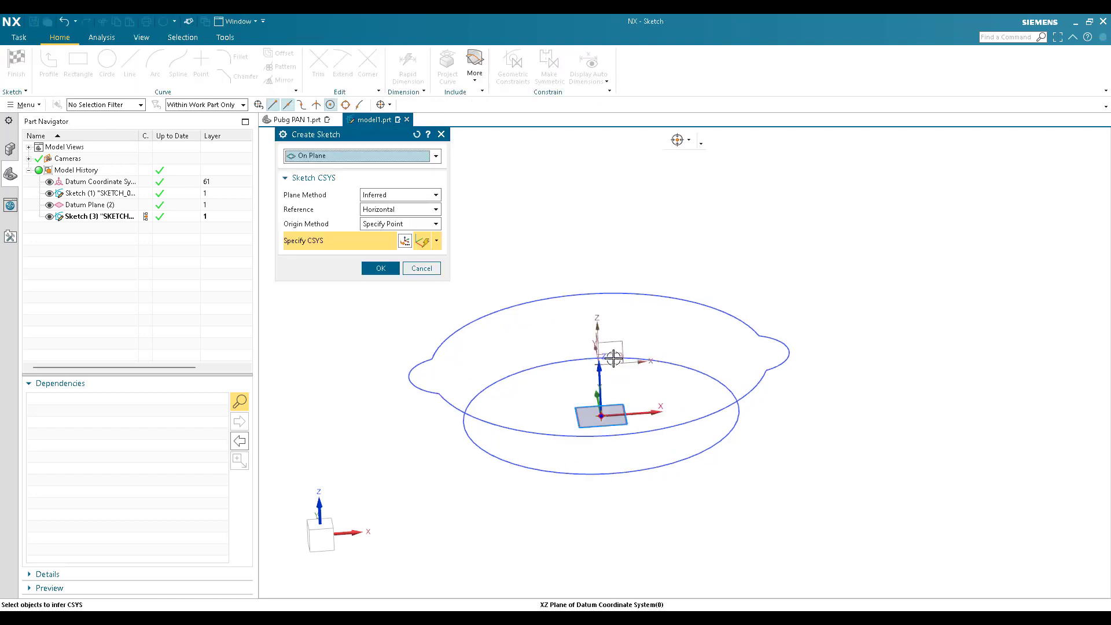
middle_click(1099, 310)
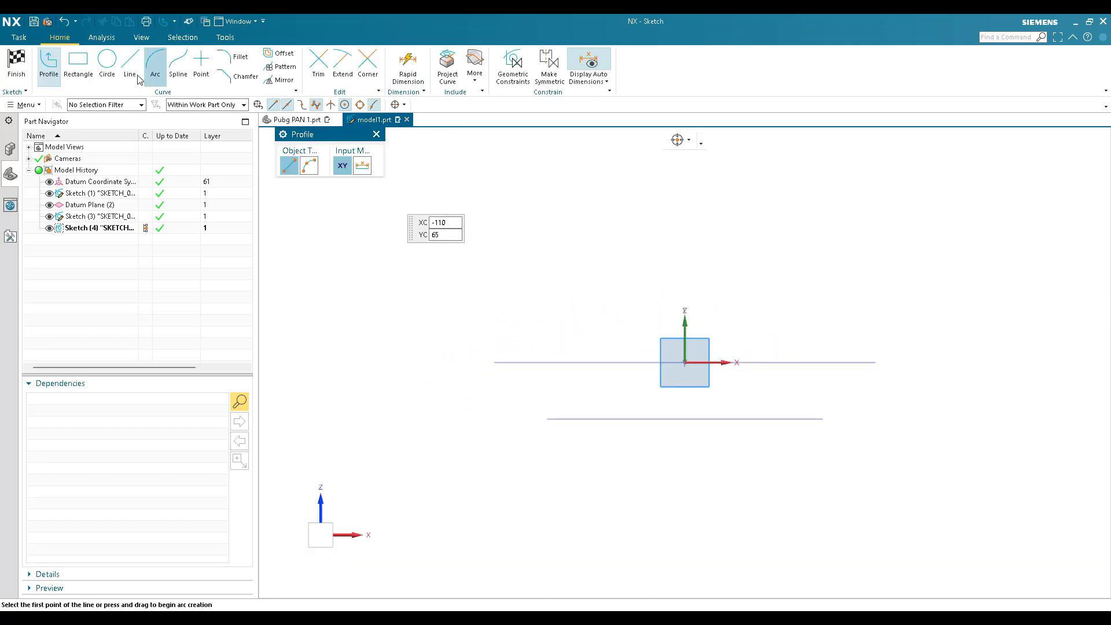
key("l")
left_click(684, 362)
left_click(683, 447)
key("Escape")
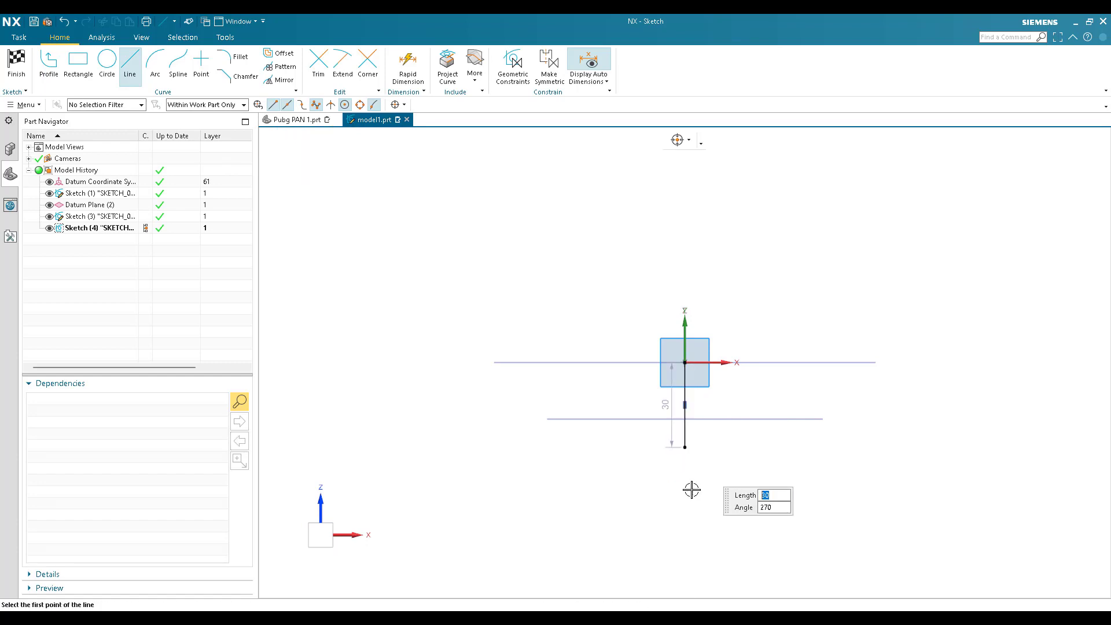
scroll(679, 426, "up", 2)
scroll(680, 427, "up", 3)
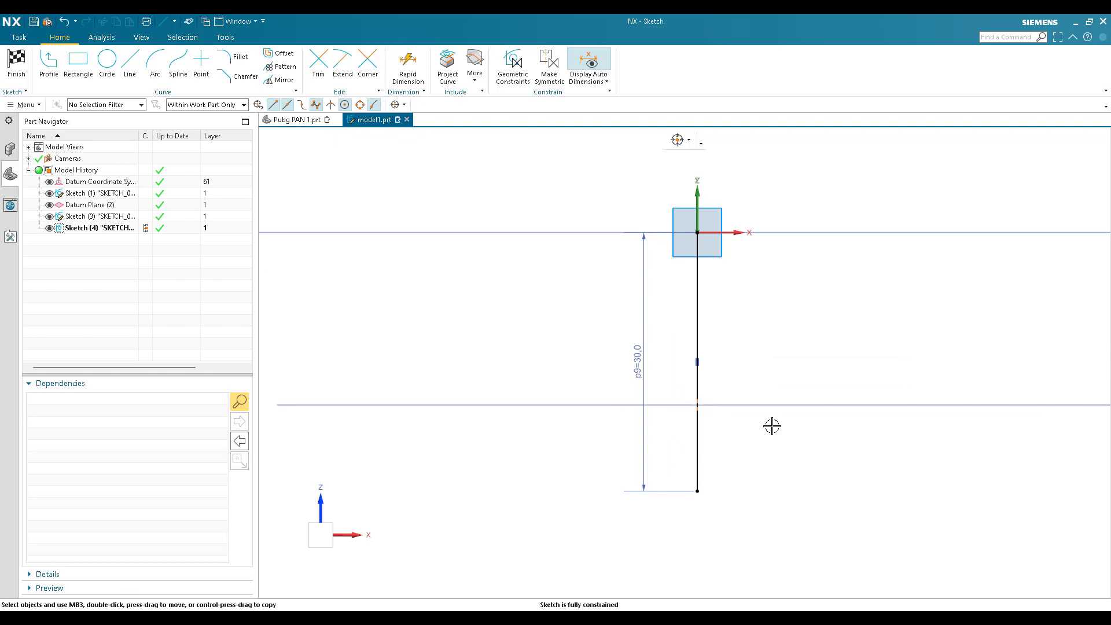
key("ctrl+q")
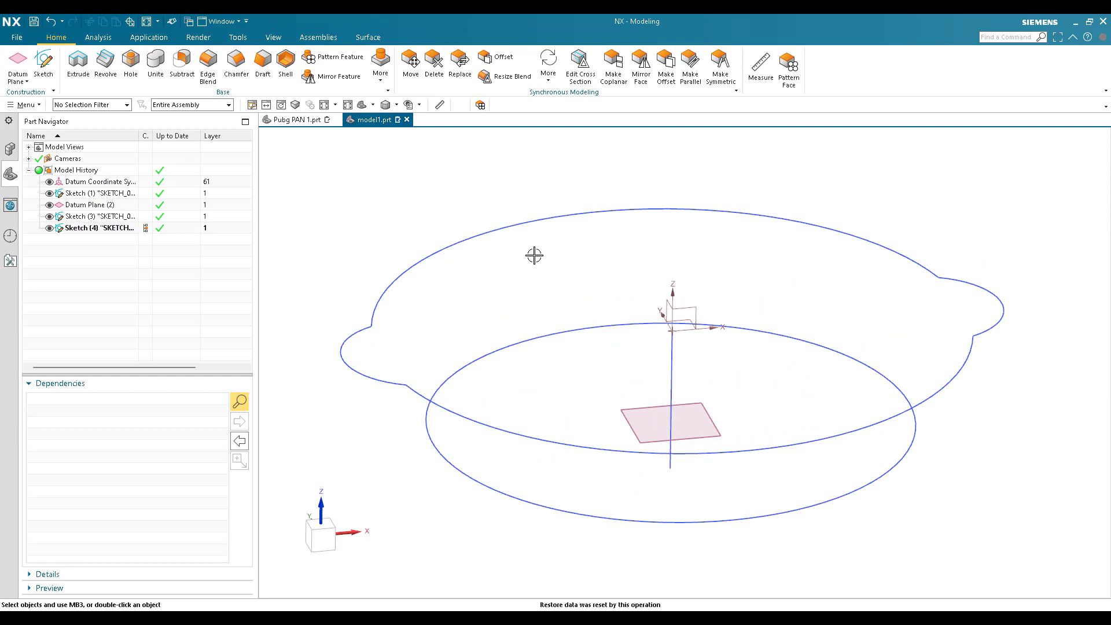
Step: Set up a Swept surface with the spouted outline and the lower circle as sections and the vertical line as guide
left_click(368, 37)
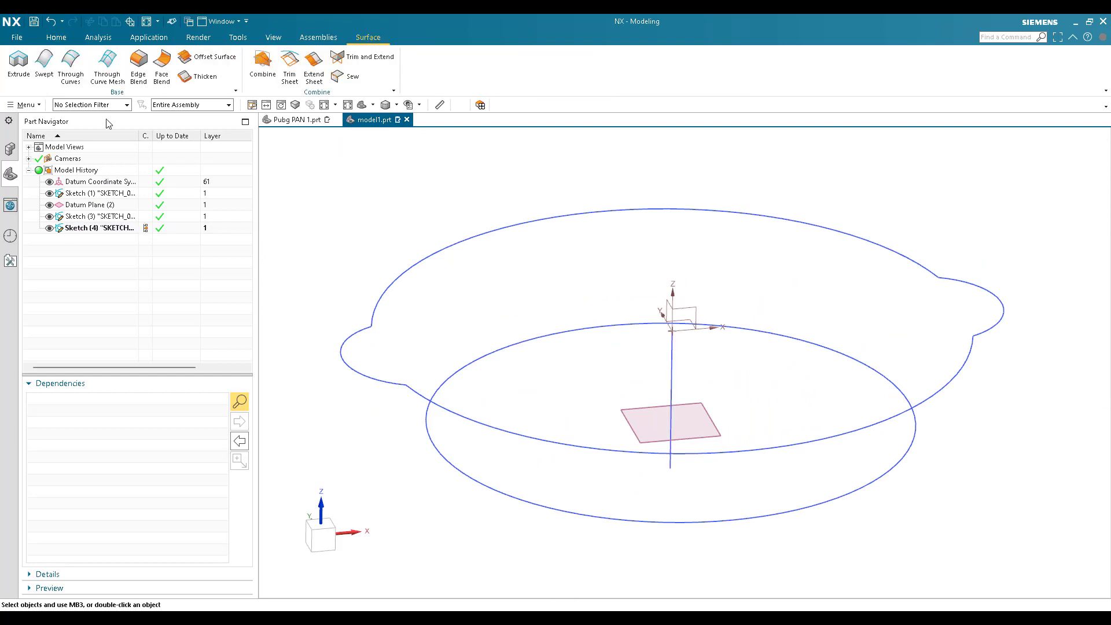
left_click(44, 61)
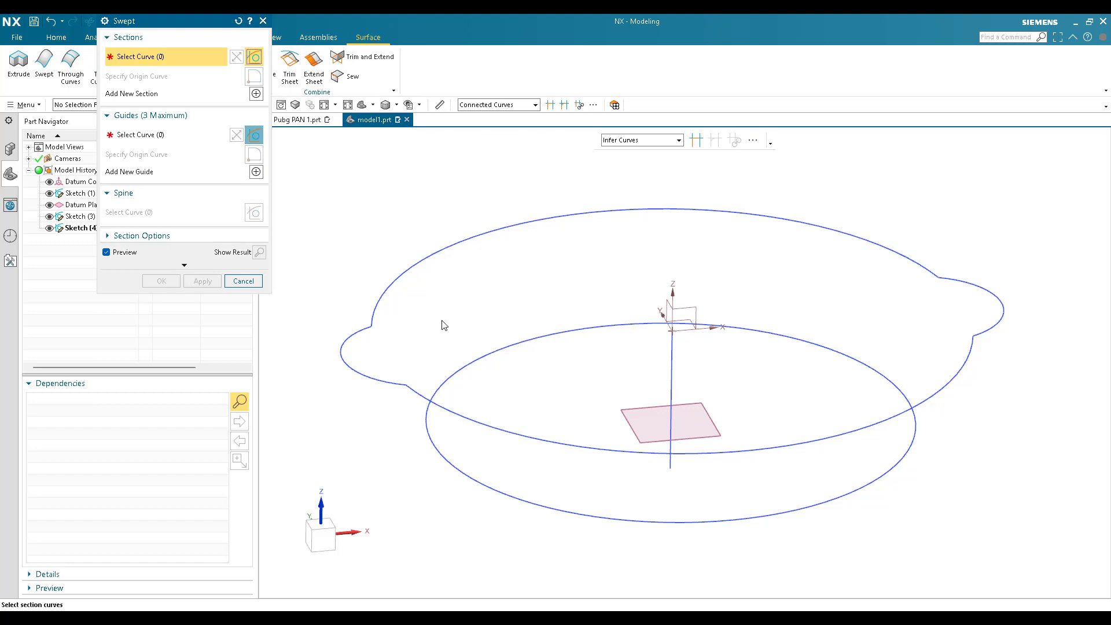
left_click(384, 291)
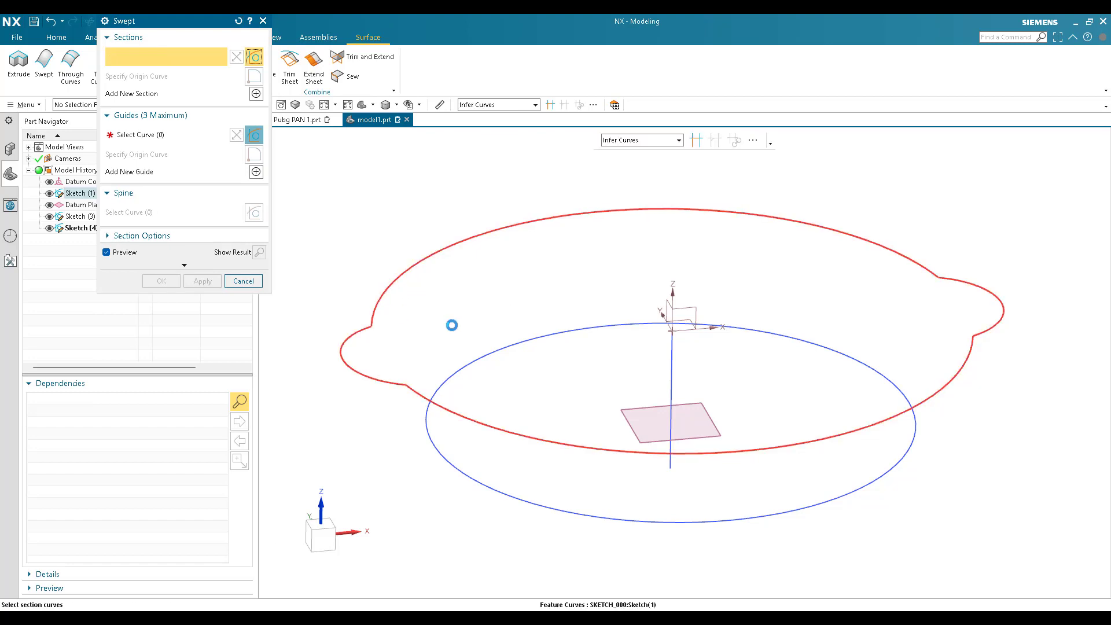
middle_click(453, 322)
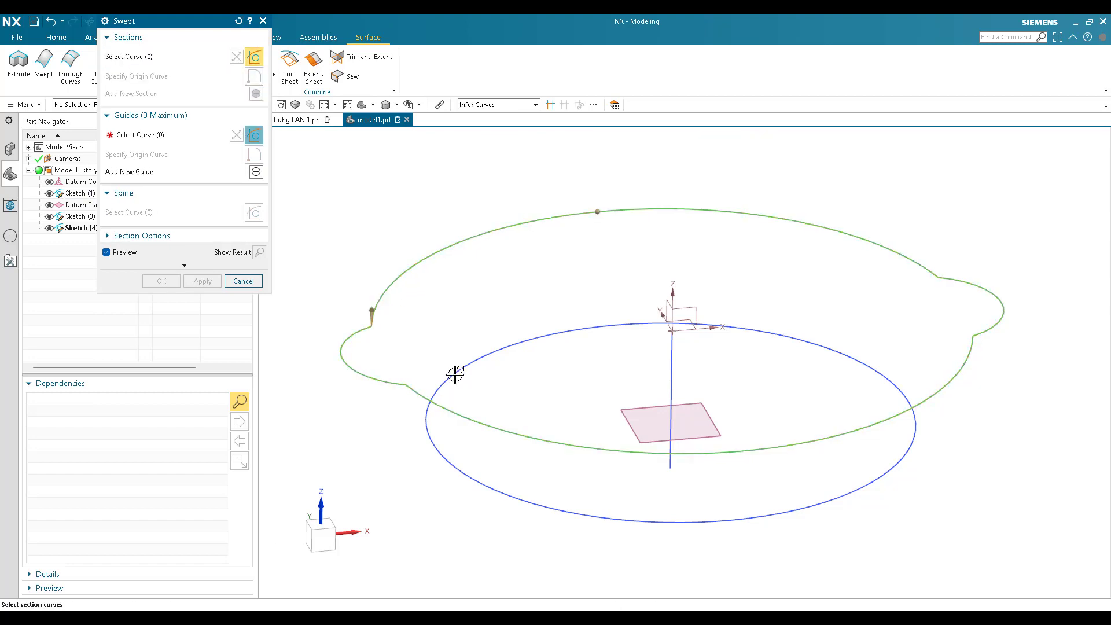
left_click(453, 373)
middle_click(454, 355)
left_click(673, 383)
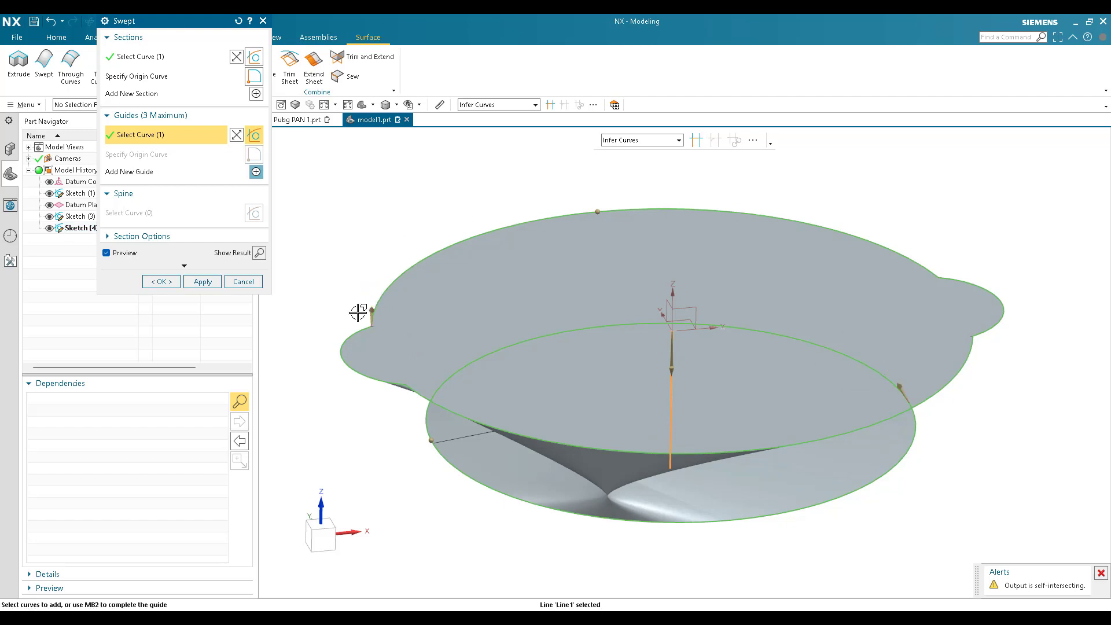
Step: Reverse the direction of the lower circle section and check the swept preview from above and the side
double_click(900, 392)
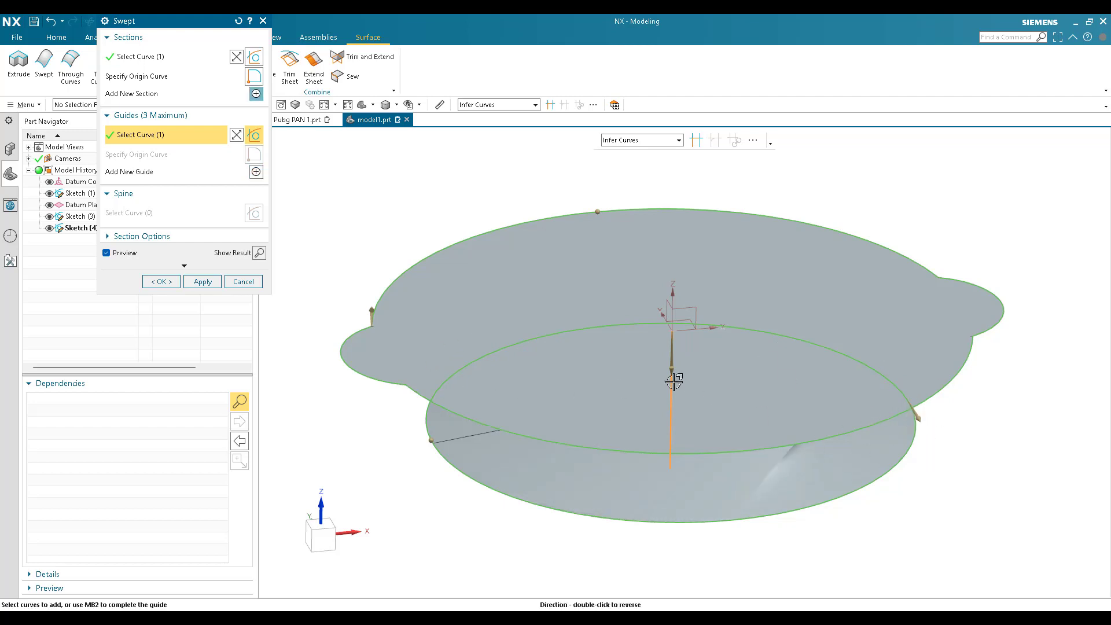
middle_click_drag(635, 355, 627, 397)
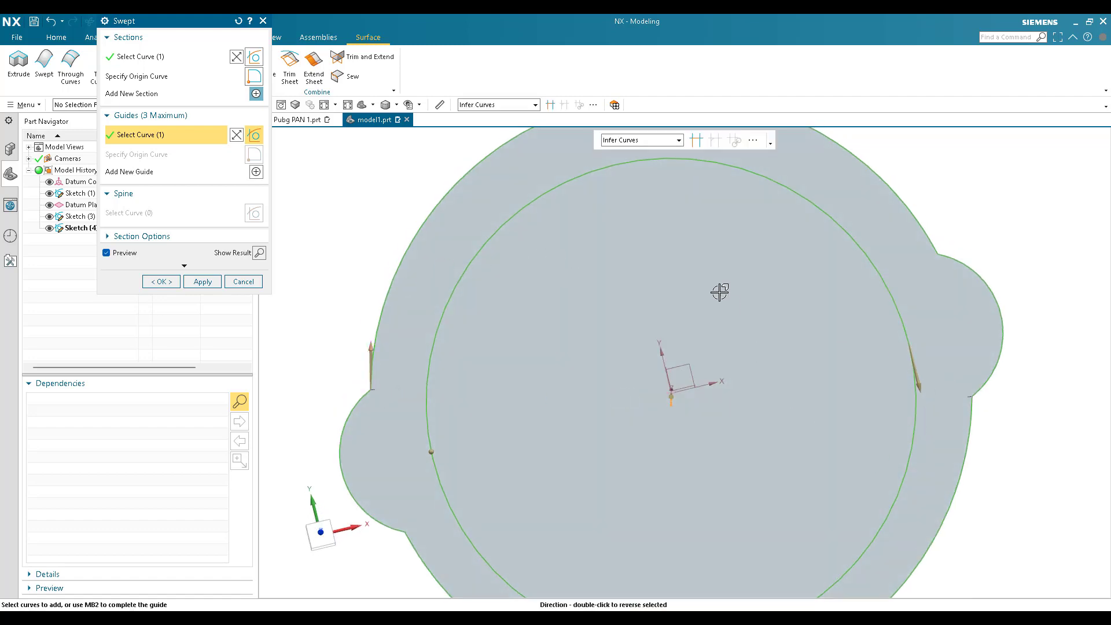
scroll(682, 280, "down", 3)
scroll(648, 301, "up", 1)
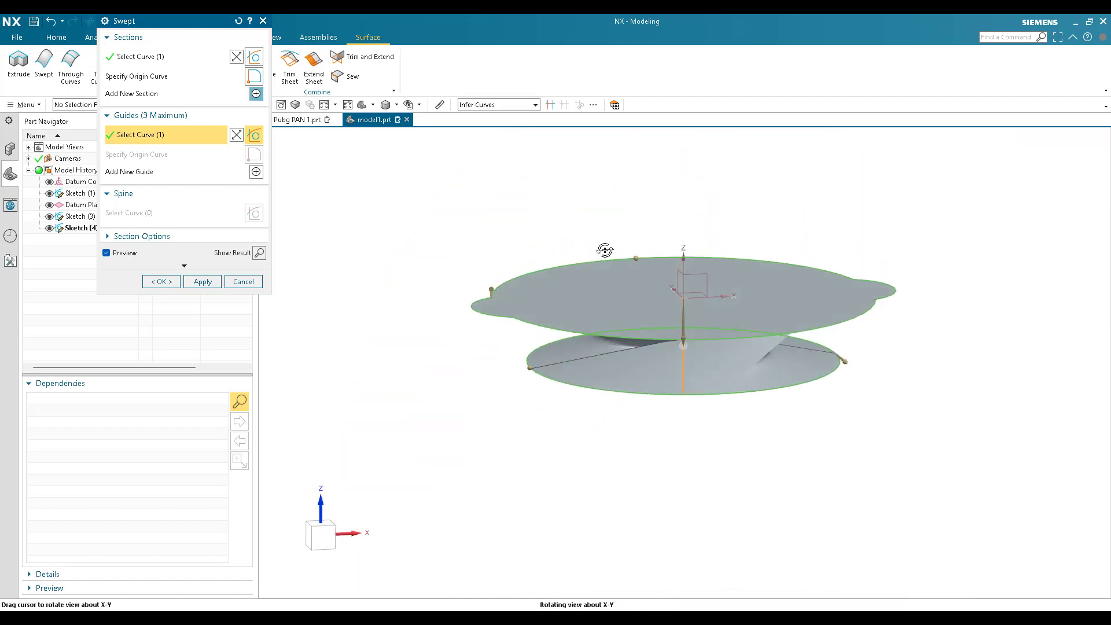
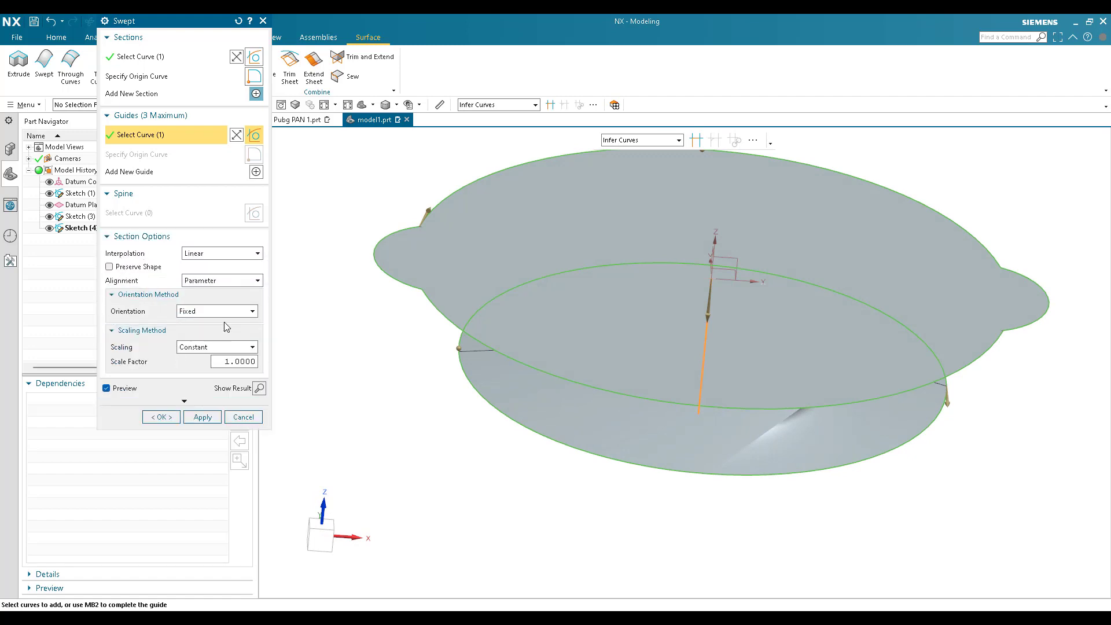
Step: Set the section alignment to By Points and inspect how the alignment points connect the two sections
left_click(201, 284)
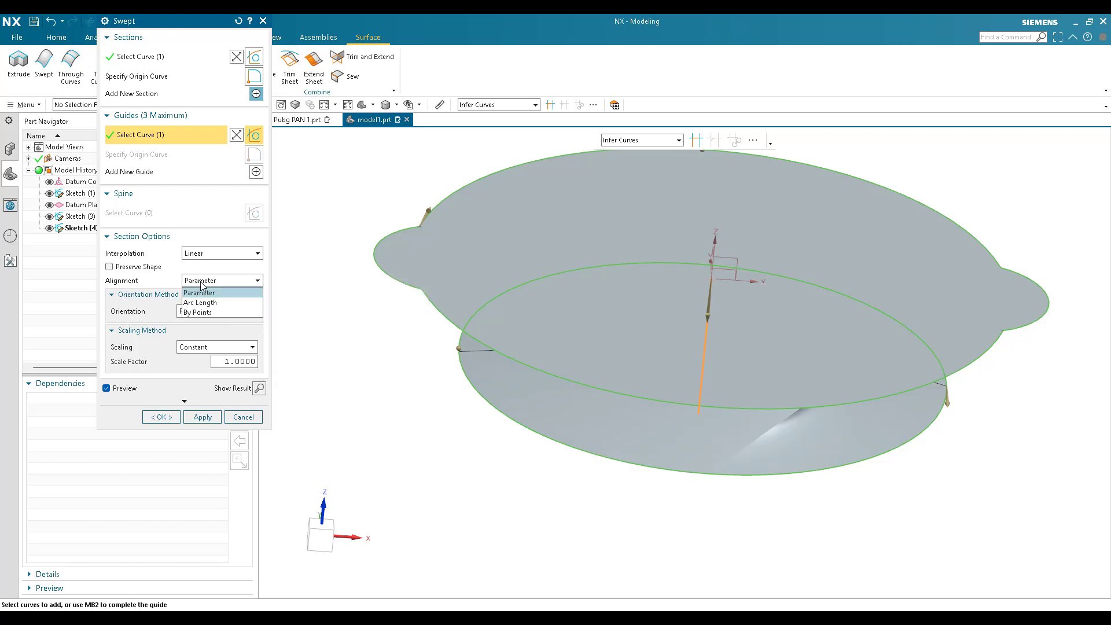
left_click(204, 312)
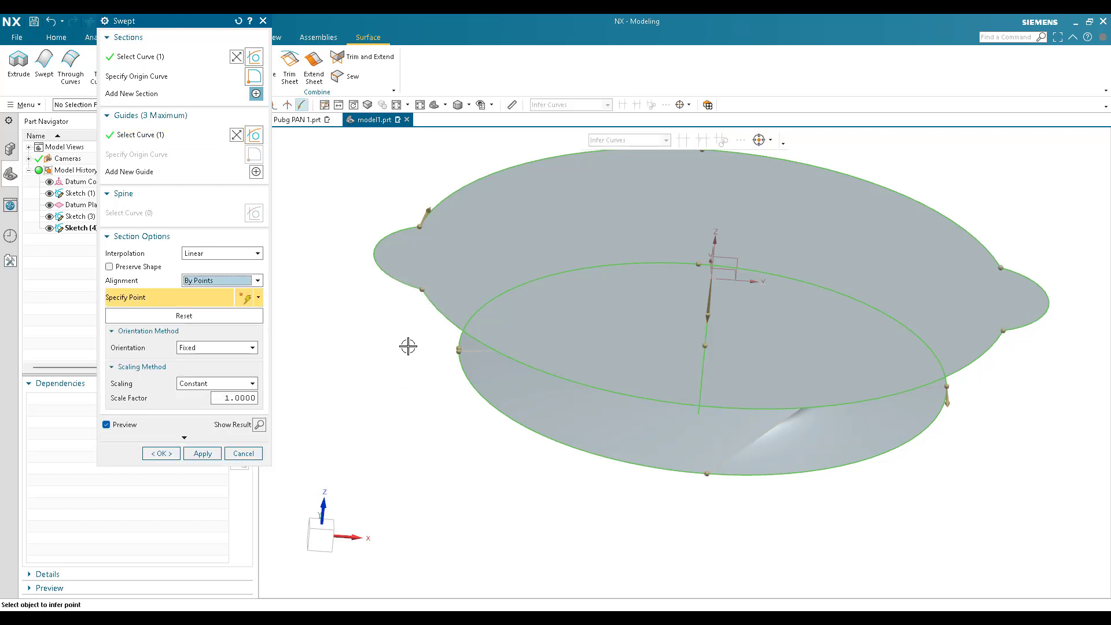
scroll(408, 346, "up", 1)
middle_click_drag(446, 363, 474, 350)
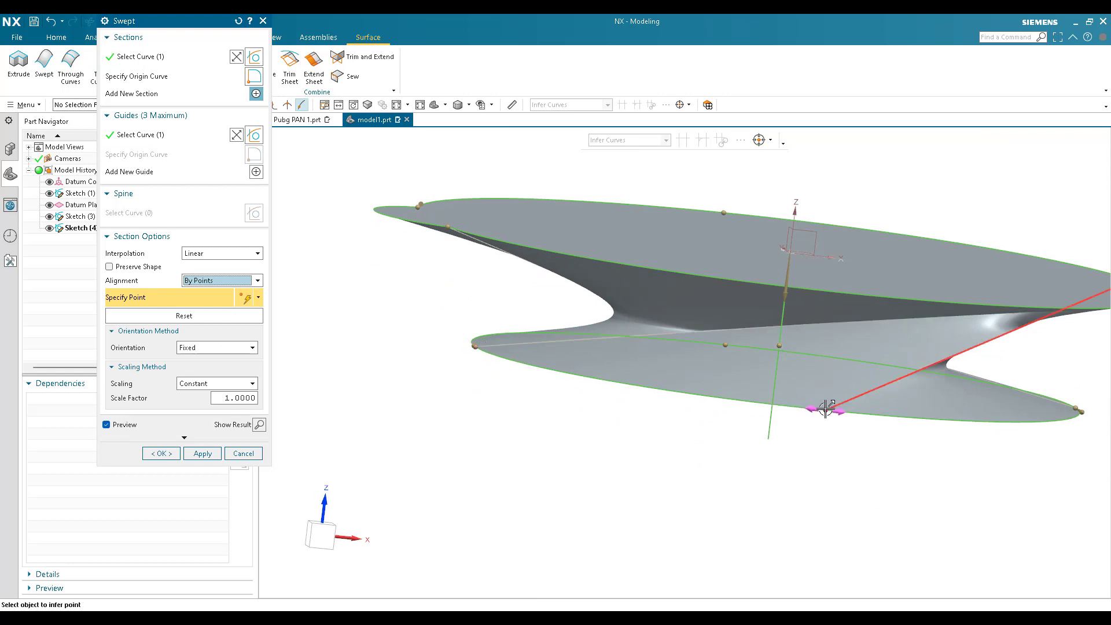
middle_click_drag(727, 348, 719, 387)
scroll(719, 387, "down", 1)
scroll(719, 377, "up", 1)
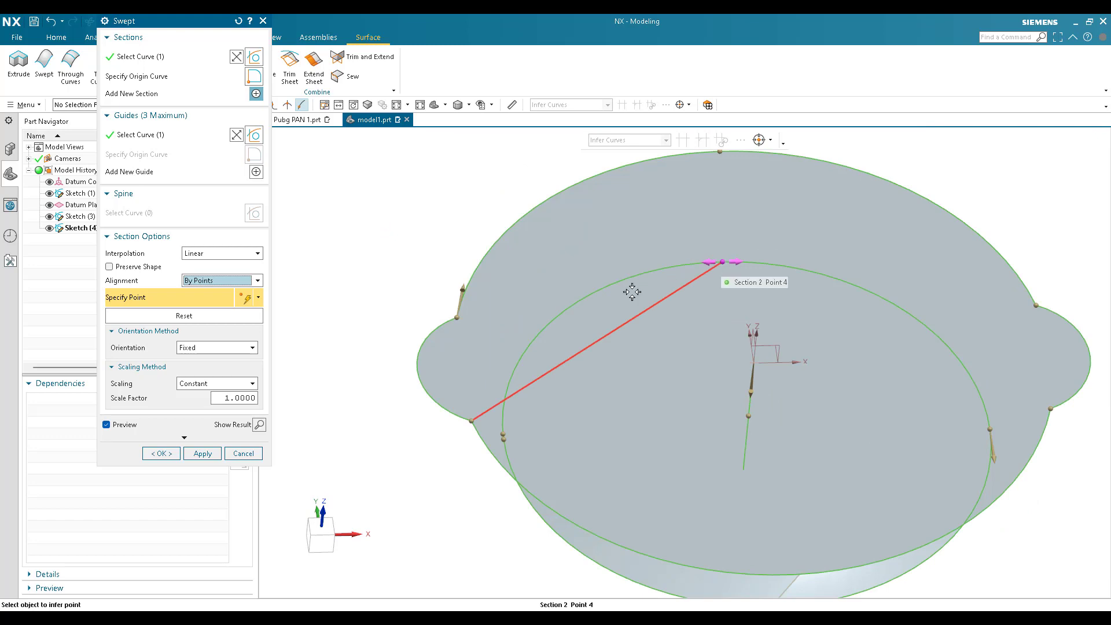
Step: Reset the alignment points, then delete every existing pair between the outline and the lower circle
left_click(202, 316)
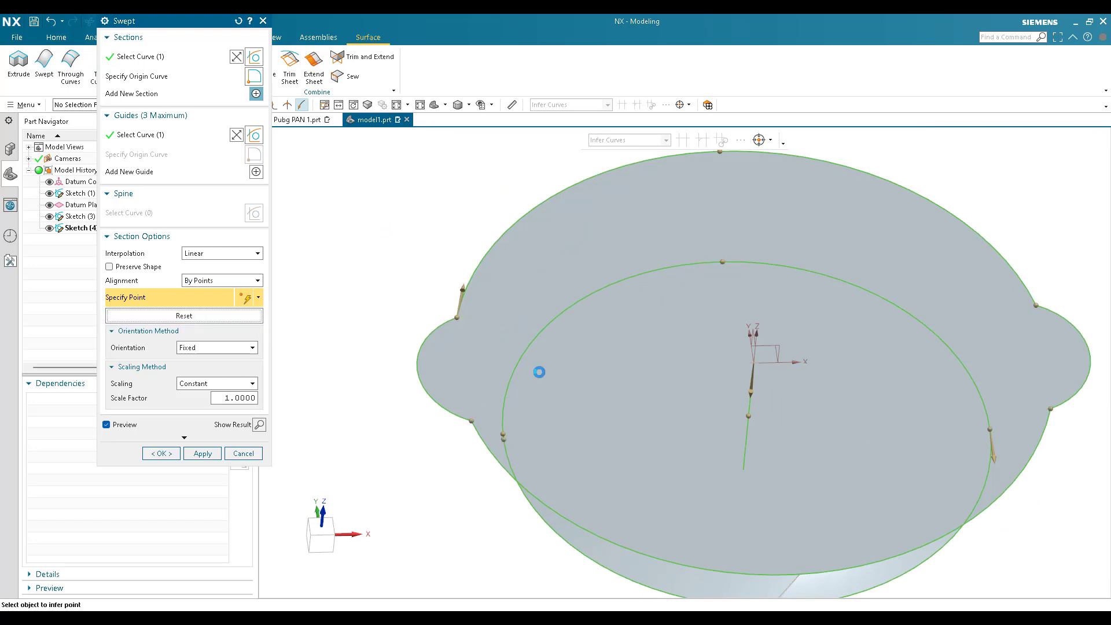
middle_click_drag(416, 327, 412, 349)
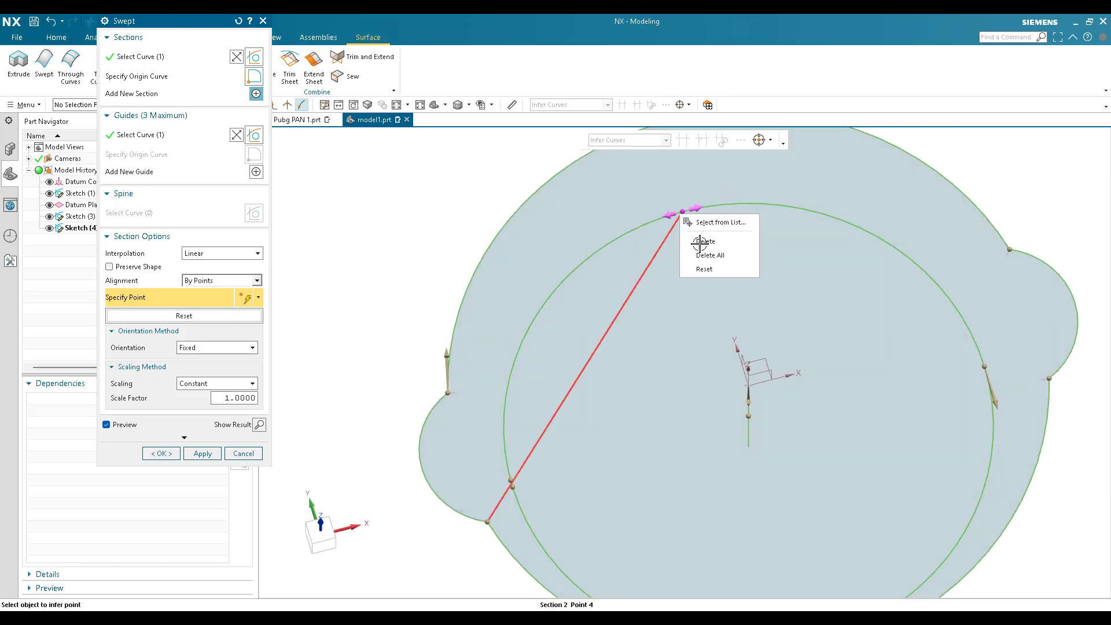
left_click(681, 213)
scroll(553, 235, "down", 2)
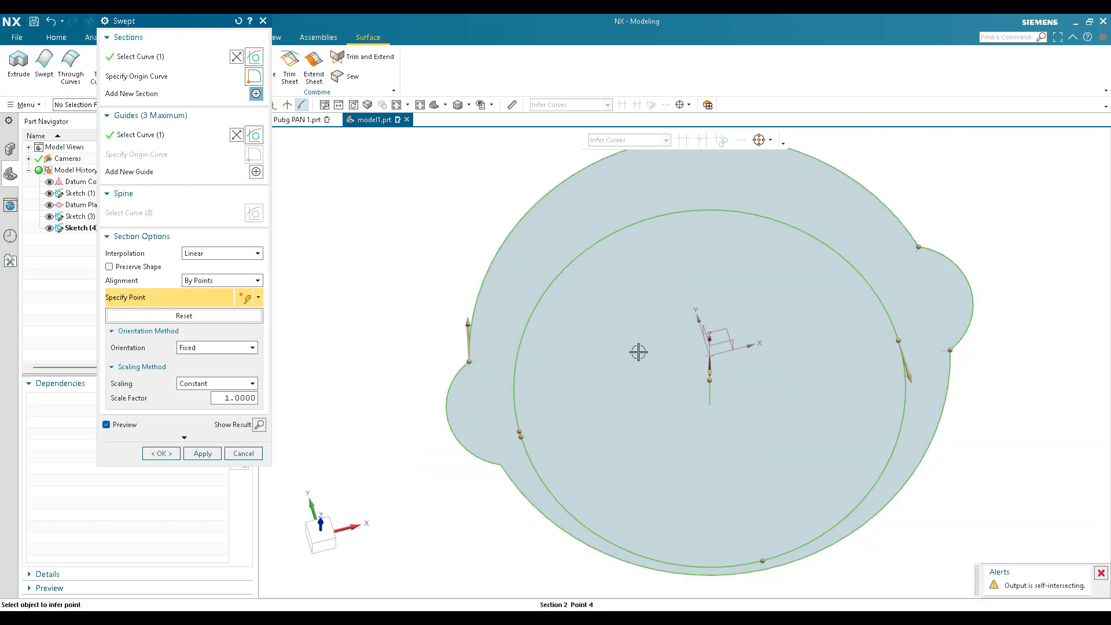
right_click(901, 337)
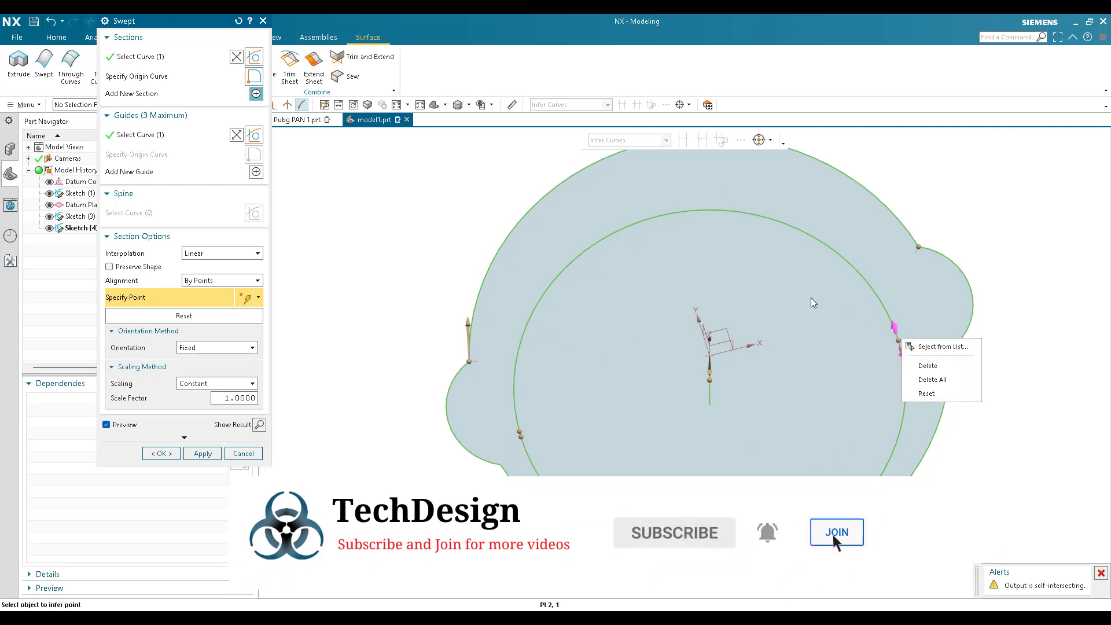
left_click(928, 366)
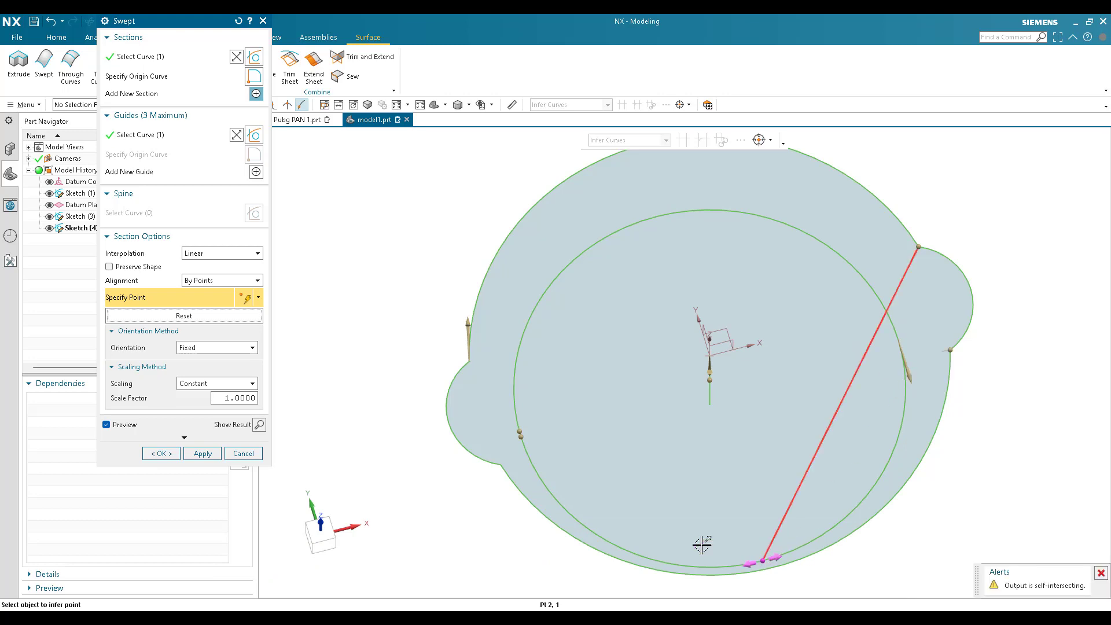
right_click(520, 437)
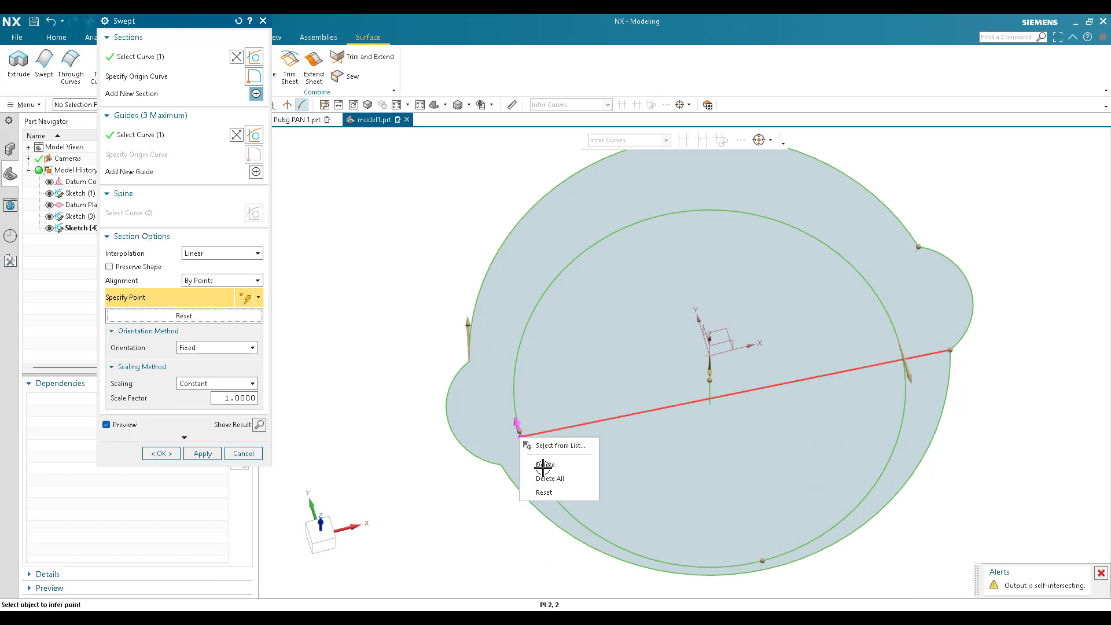
left_click(544, 465)
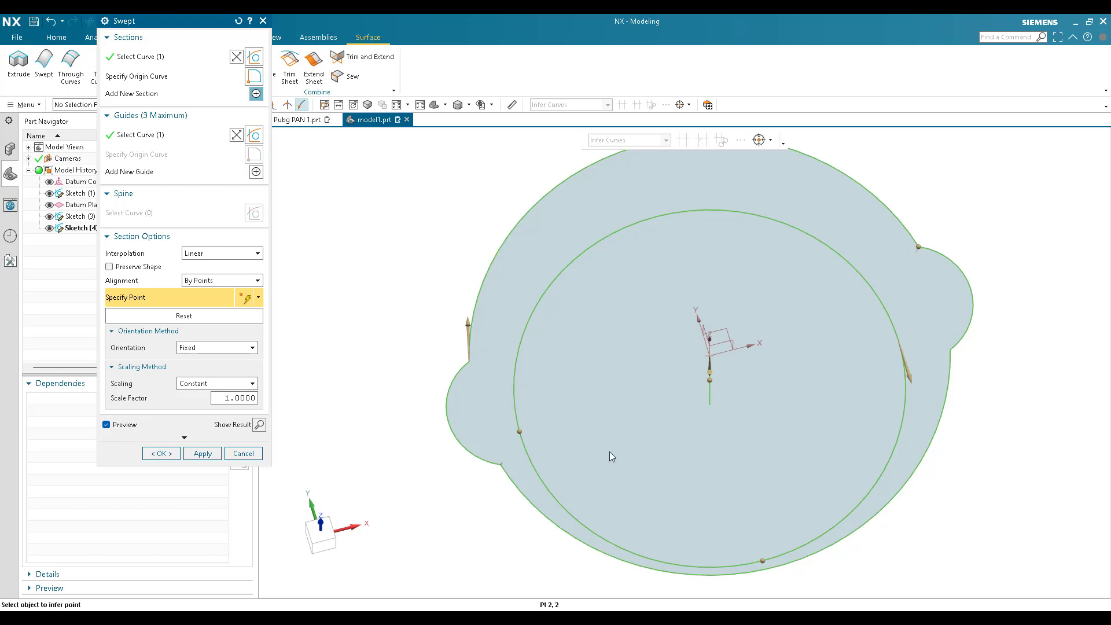
left_click(762, 561)
right_click(764, 561)
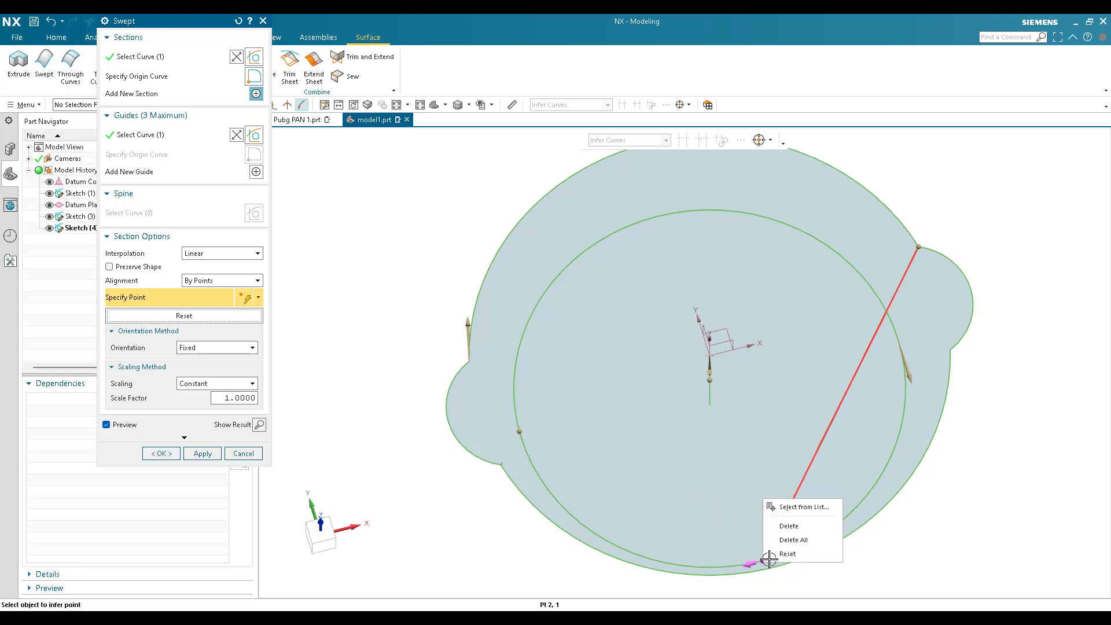
left_click(795, 523)
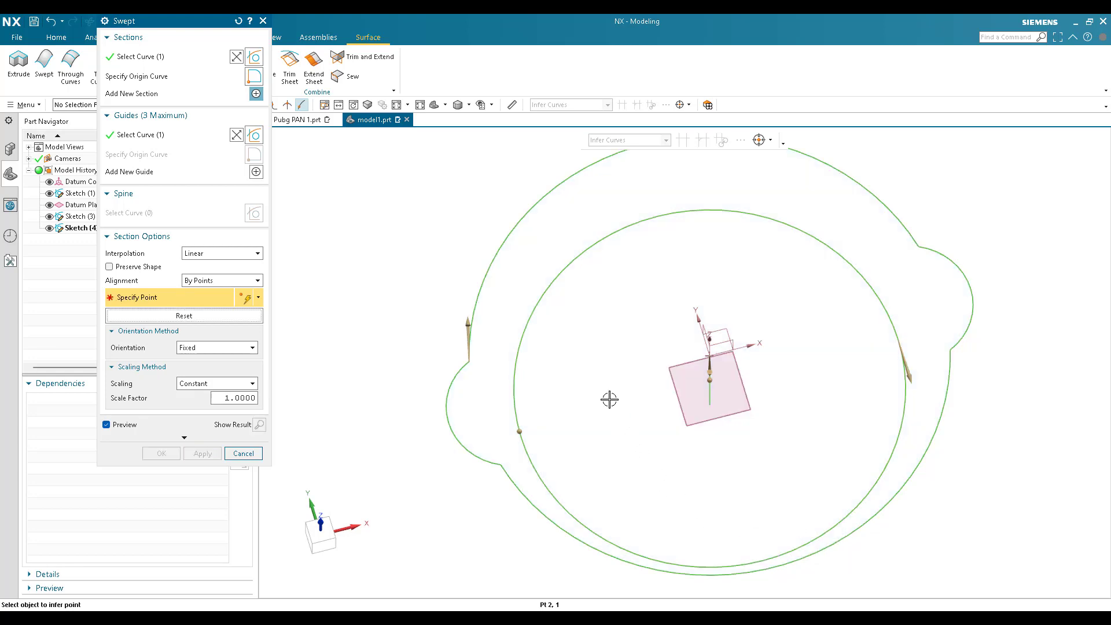
Step: In the top view, add an alignment point at the upper corner of the left spout on the rim outline
key("ctrl+alt+t")
scroll(474, 350, "down", 2)
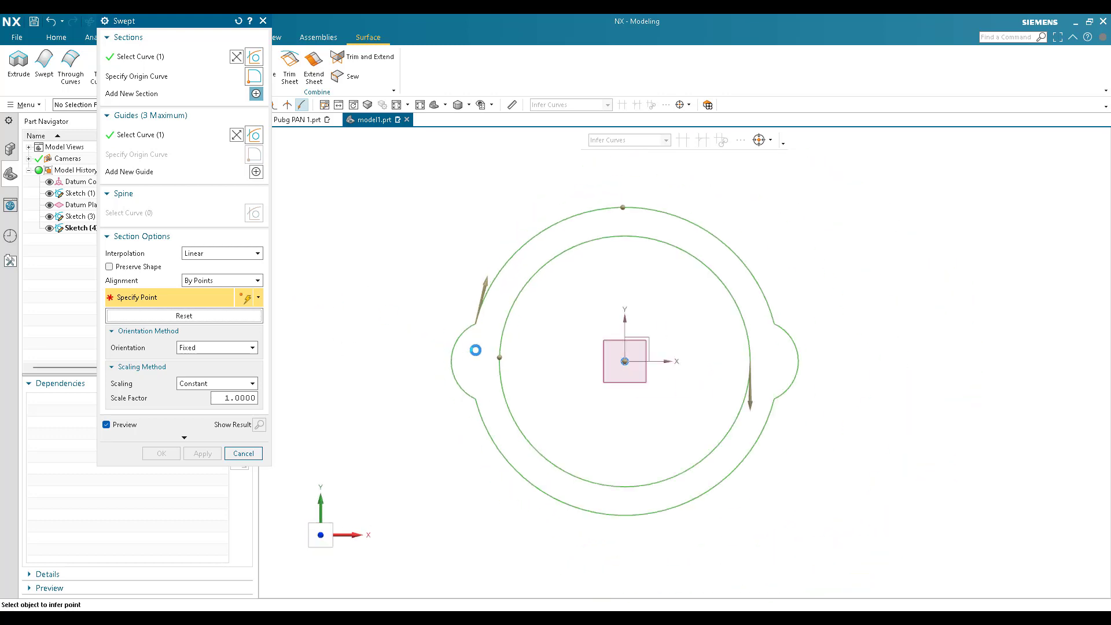
scroll(836, 325, "up", 4)
scroll(769, 339, "down", 2)
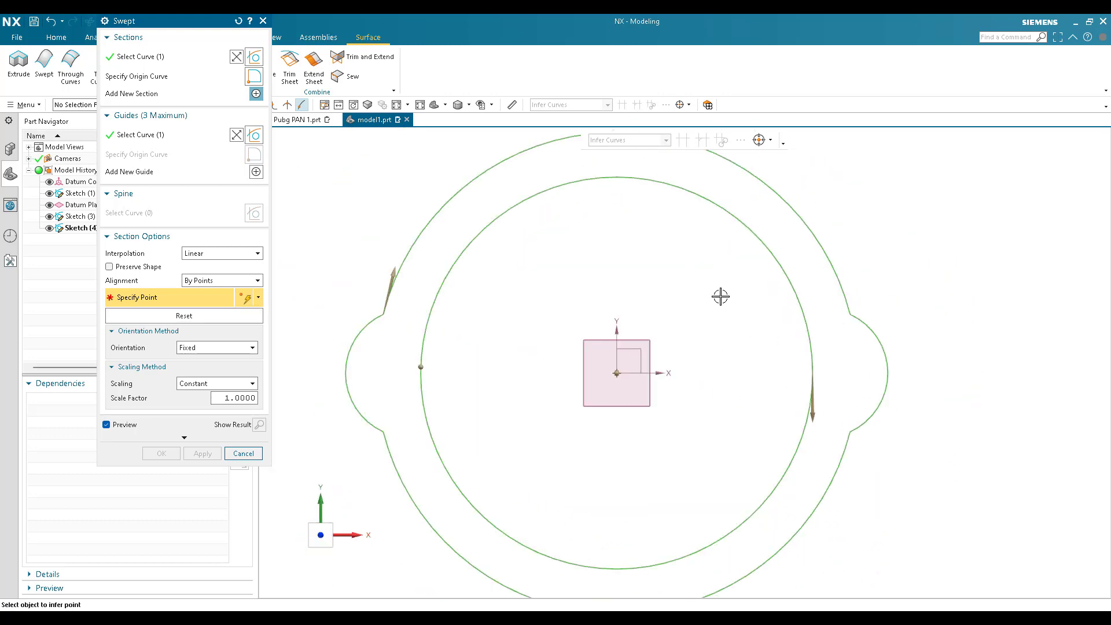
scroll(842, 335, "up", 2)
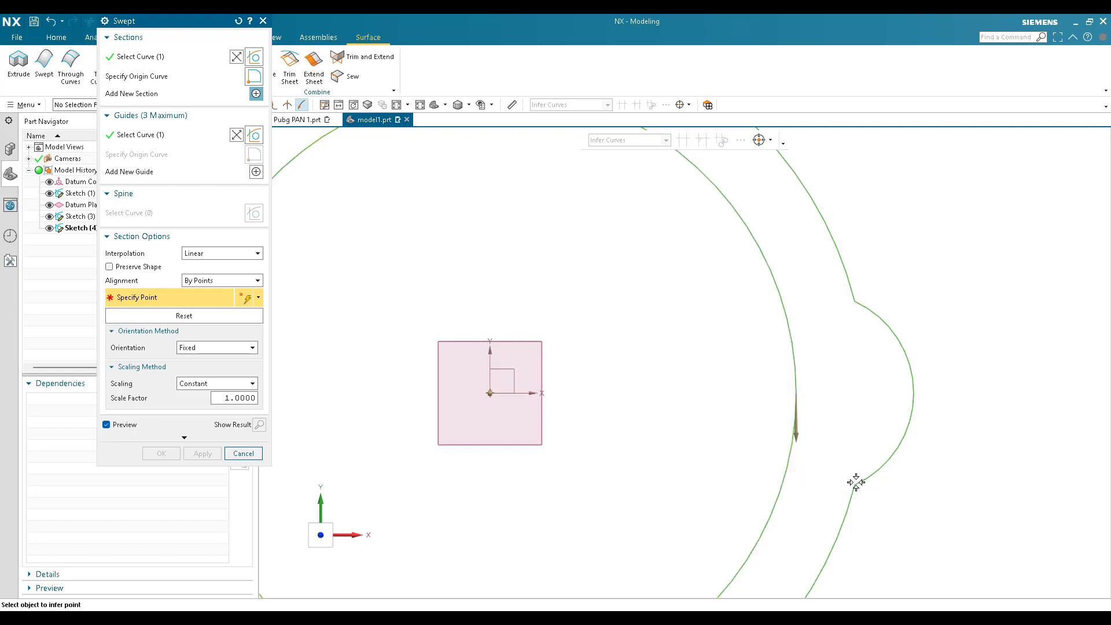
scroll(884, 432, "down", 3)
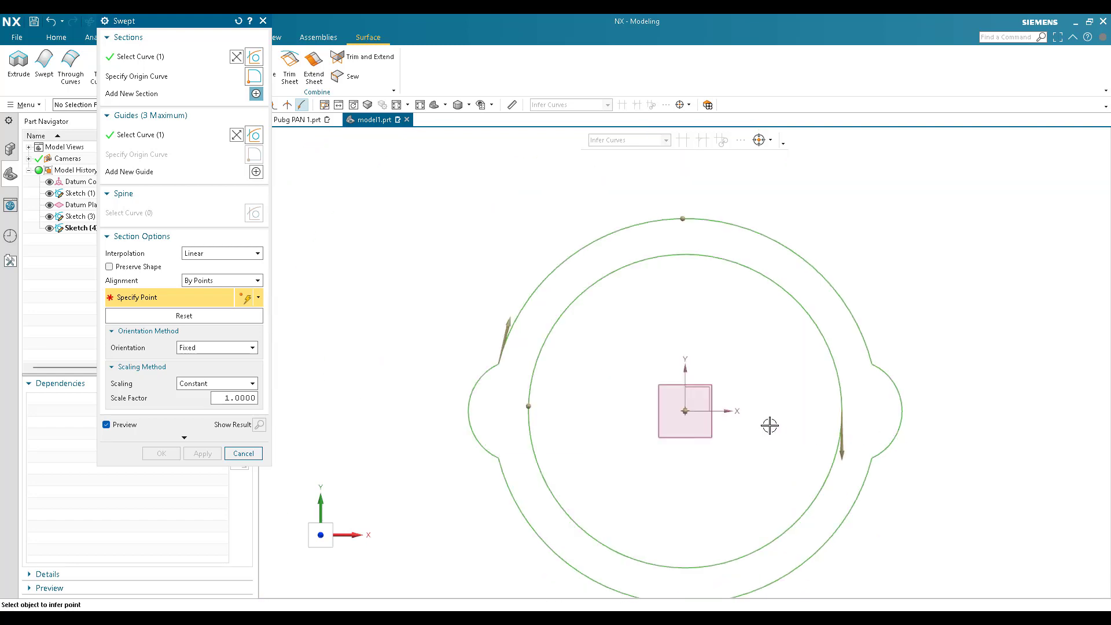
scroll(563, 436, "up", 4)
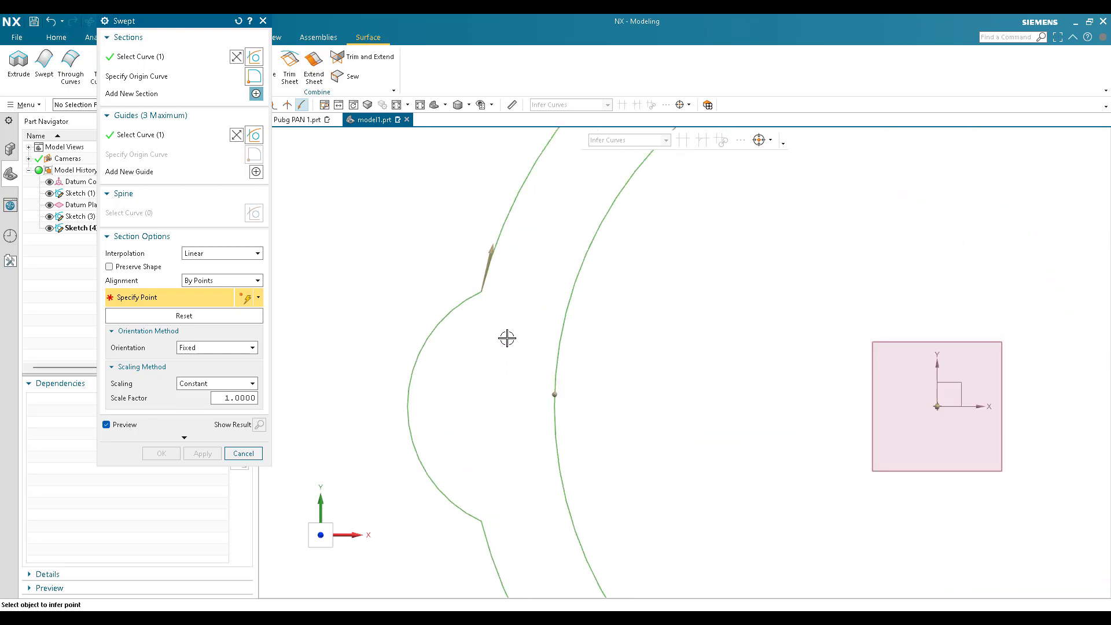
left_click(483, 292)
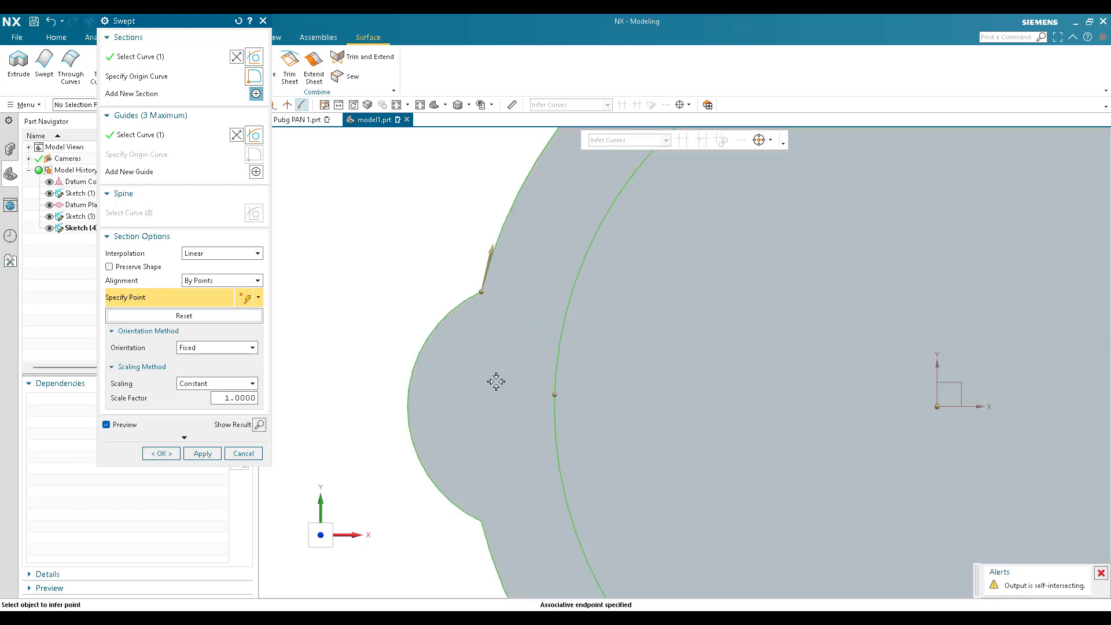
Step: Move the matching alignment point along the lower circle to its left side, slightly above the X axis beside the spout
scroll(496, 382, "down", 1)
scroll(485, 313, "down", 3)
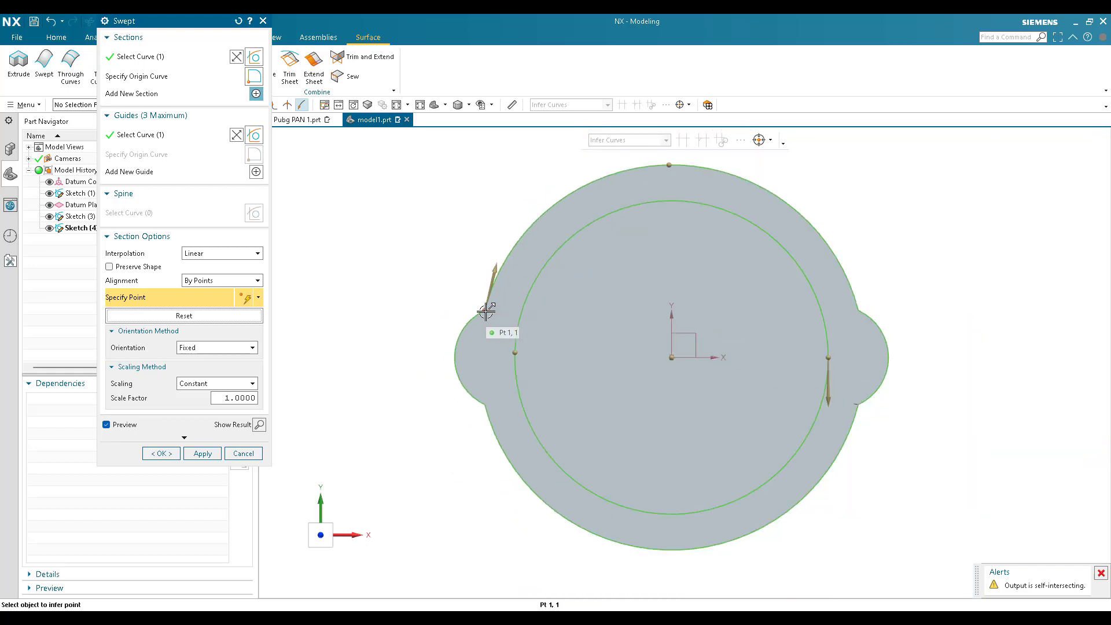
left_click(827, 357)
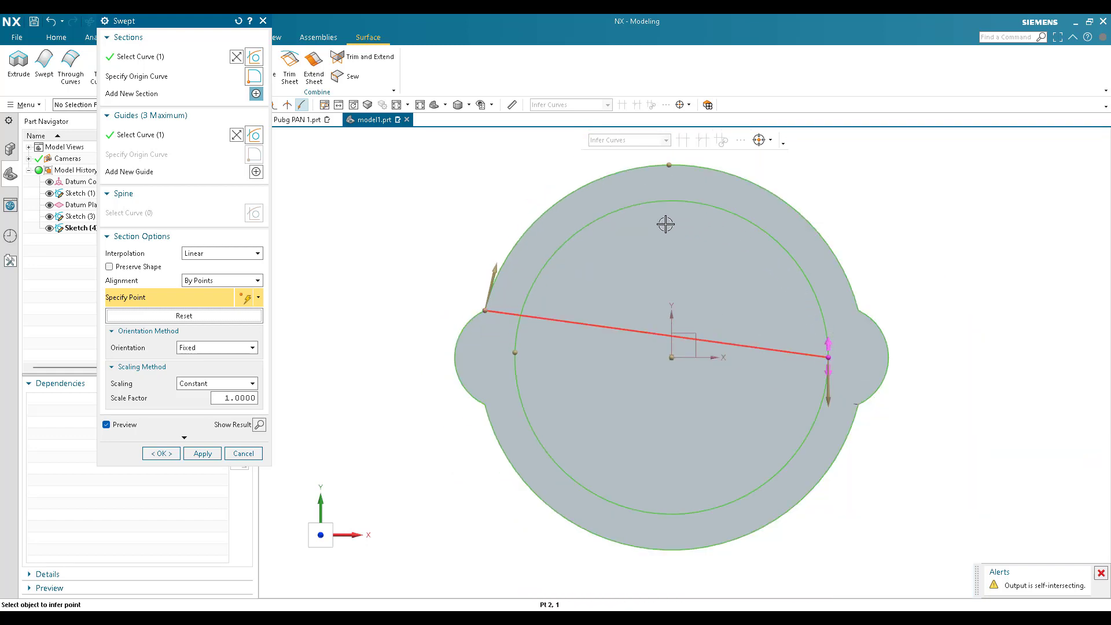
left_click(827, 357)
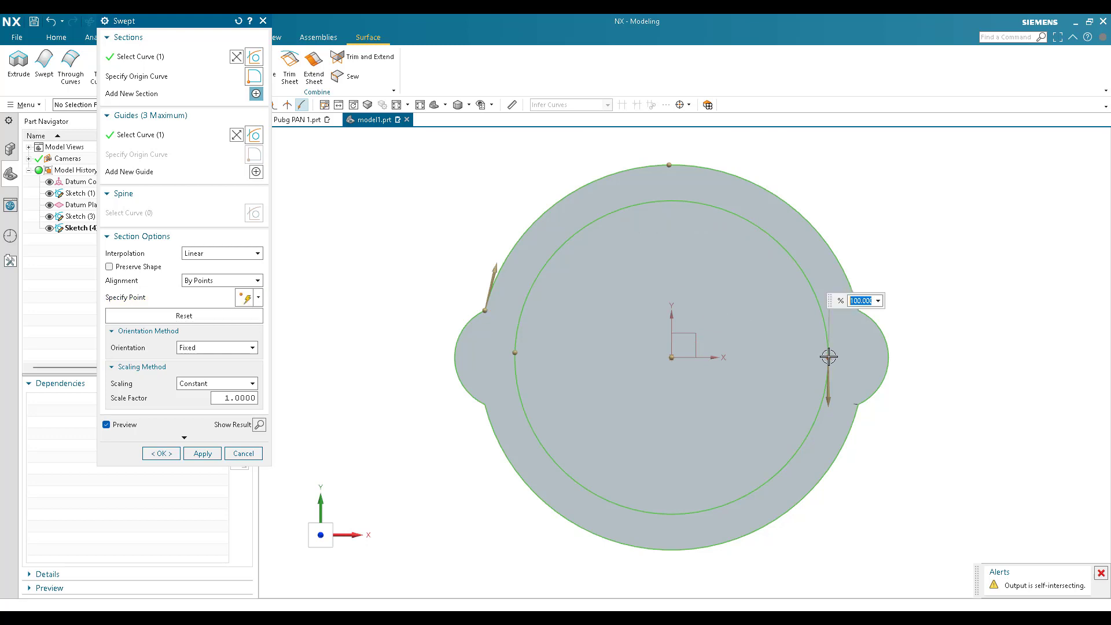
scroll(828, 357, "up", 1)
left_click_drag(842, 361, 770, 212)
left_click_drag(582, 209, 466, 332)
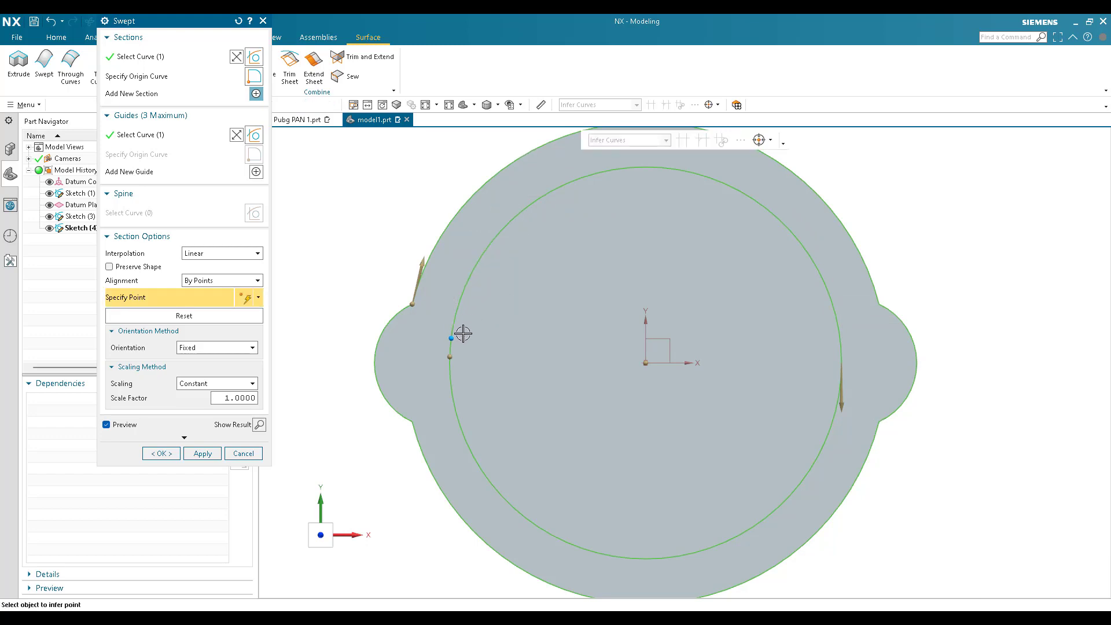
left_click(451, 338)
scroll(423, 368, "up", 3)
scroll(440, 319, "down", 3)
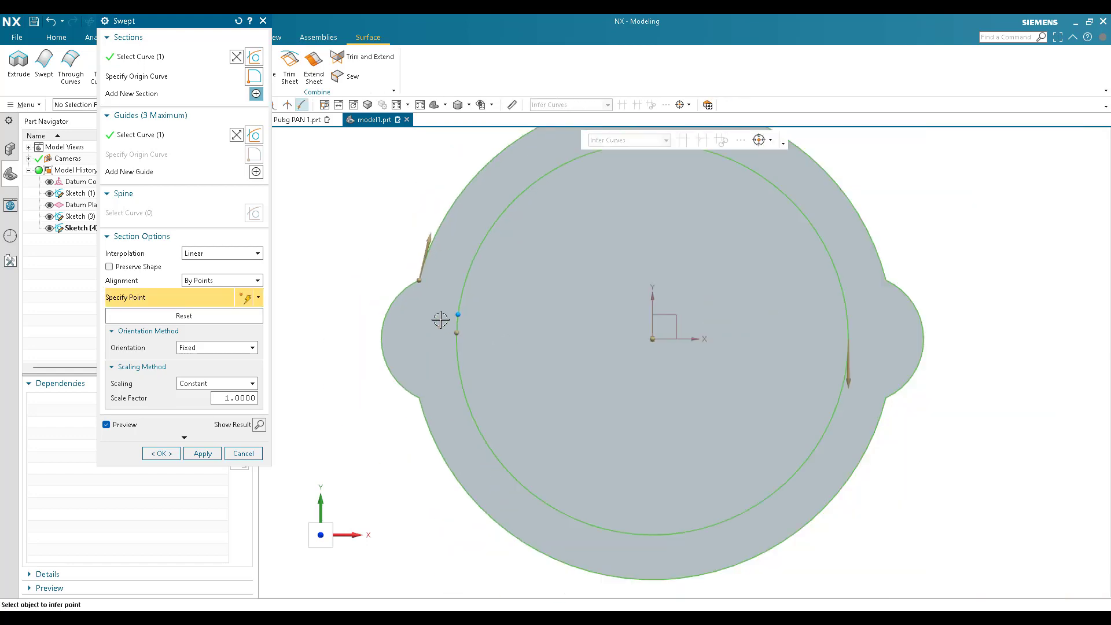
Step: Add an alignment point at the left spout's lower corner and place its matching point at 48% on the lower circle
left_click(421, 397)
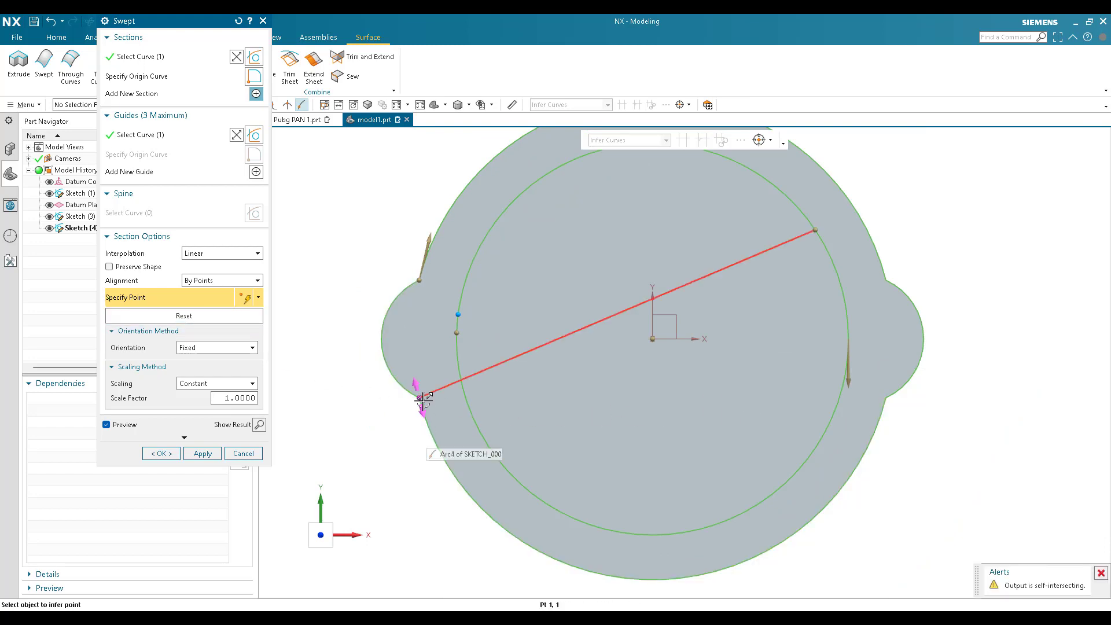
left_click(817, 230)
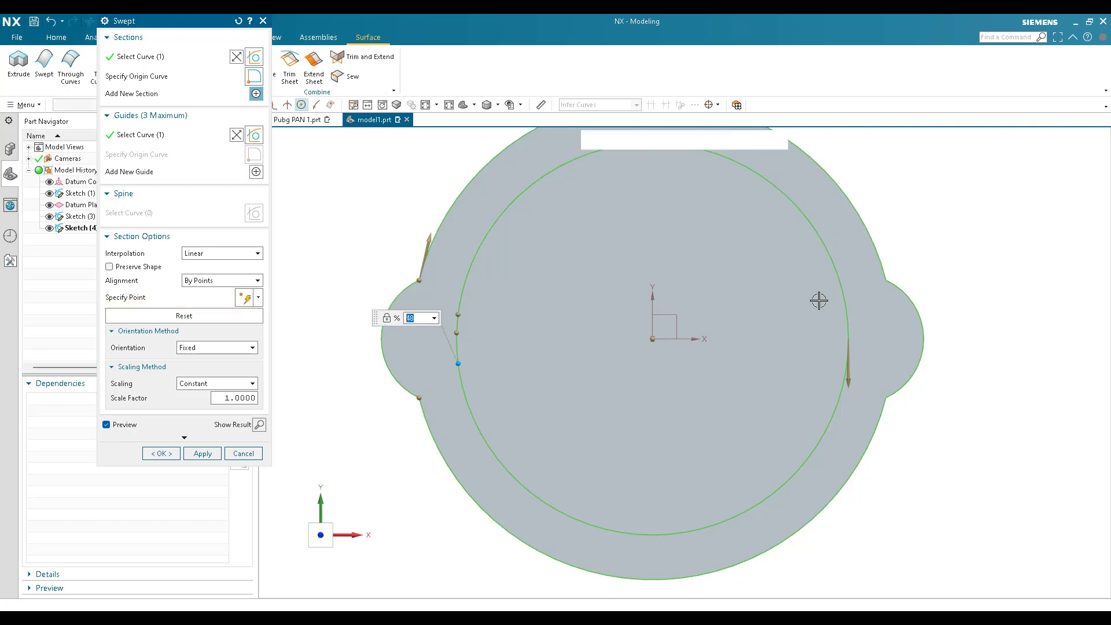
scroll(489, 366, "up", 3)
scroll(418, 366, "down", 3)
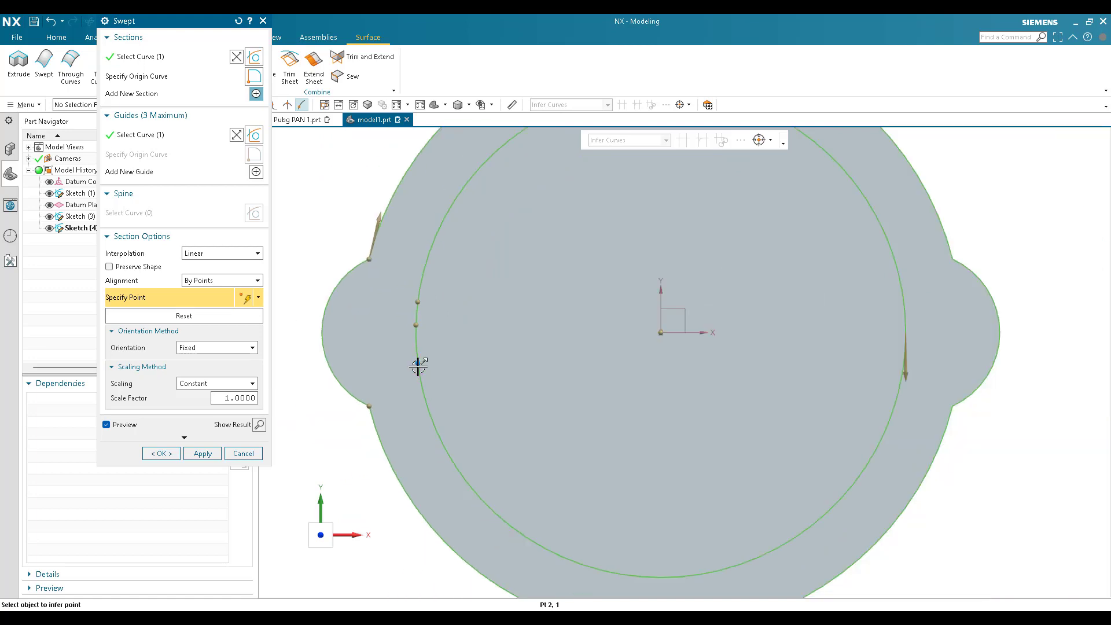
Step: Add an alignment point at the right spout's lower corner and set its matching point on the lower circle to 2%
scroll(556, 359, "down", 2)
scroll(689, 382, "up", 5)
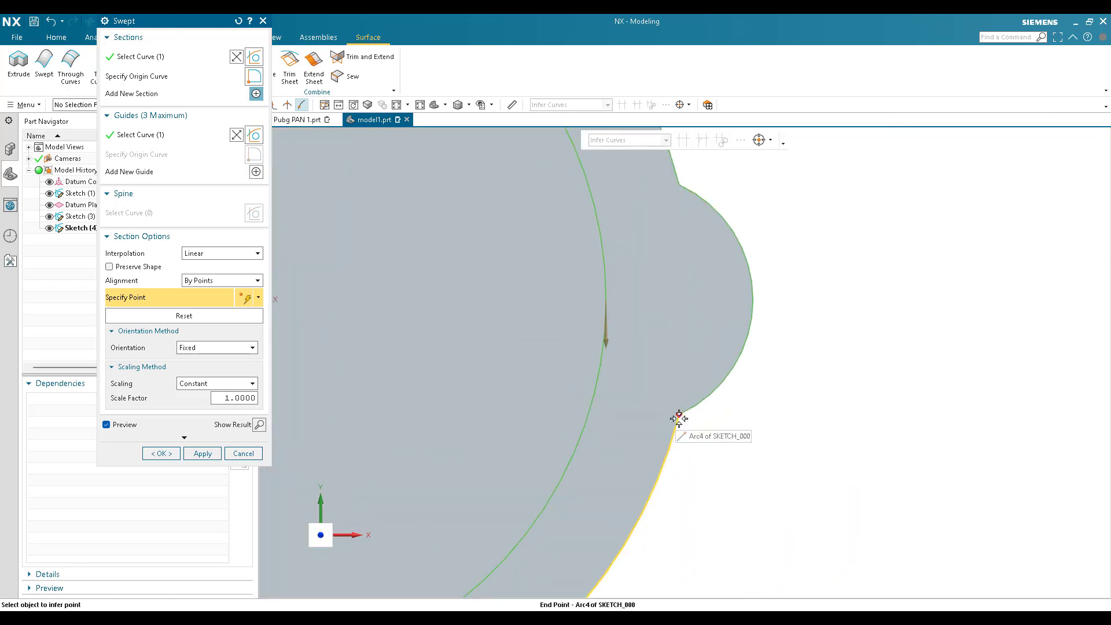
left_click(678, 417)
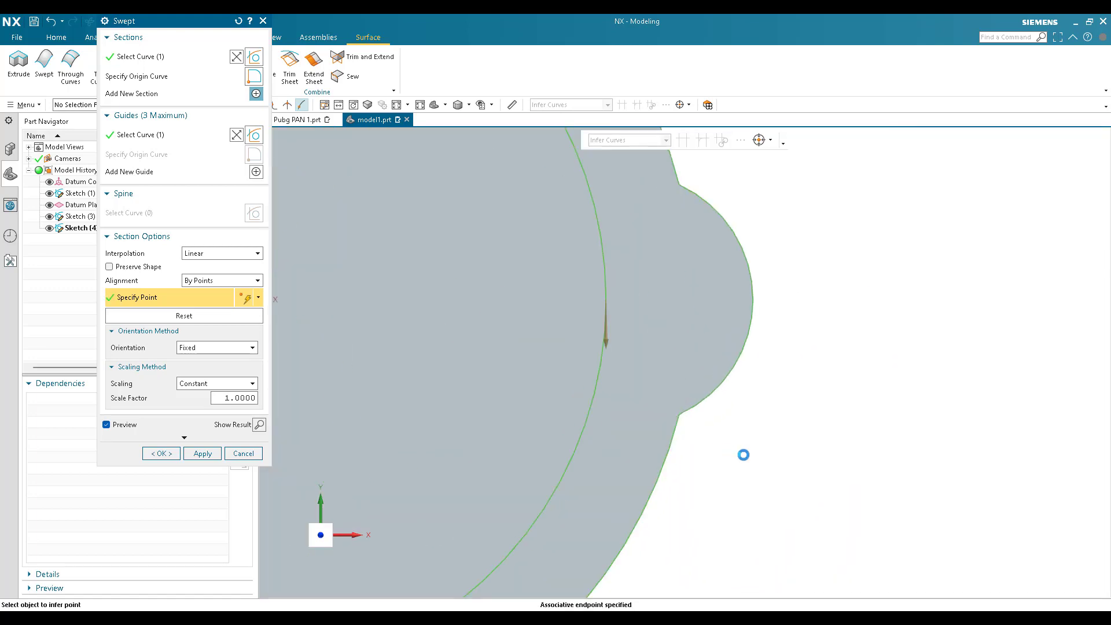
left_click(591, 421)
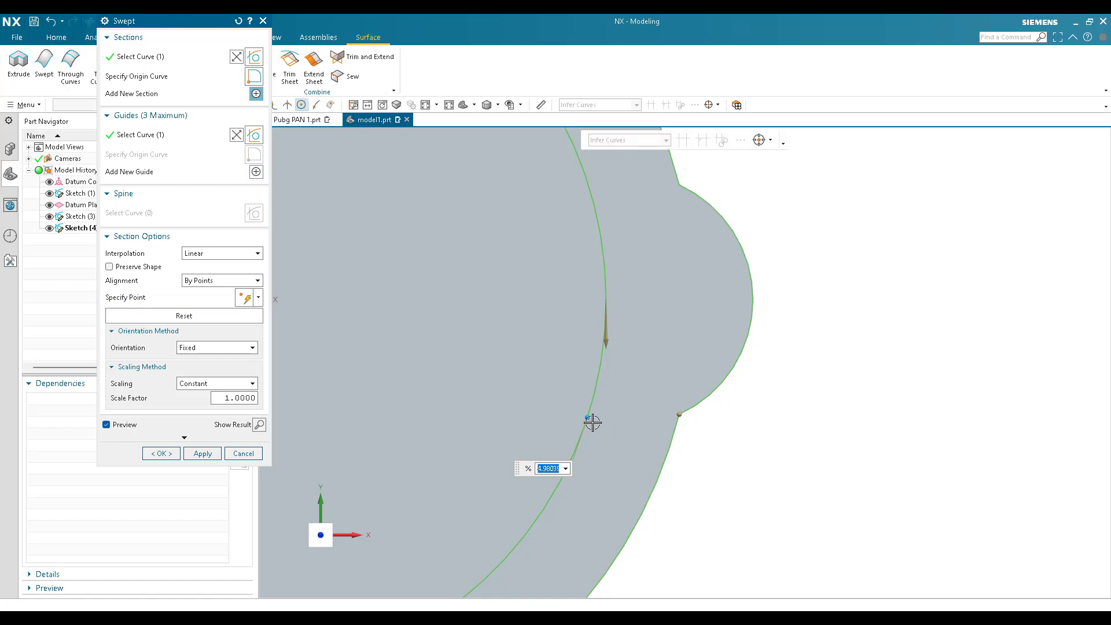
type("2")
key("Return")
scroll(603, 432, "down", 2)
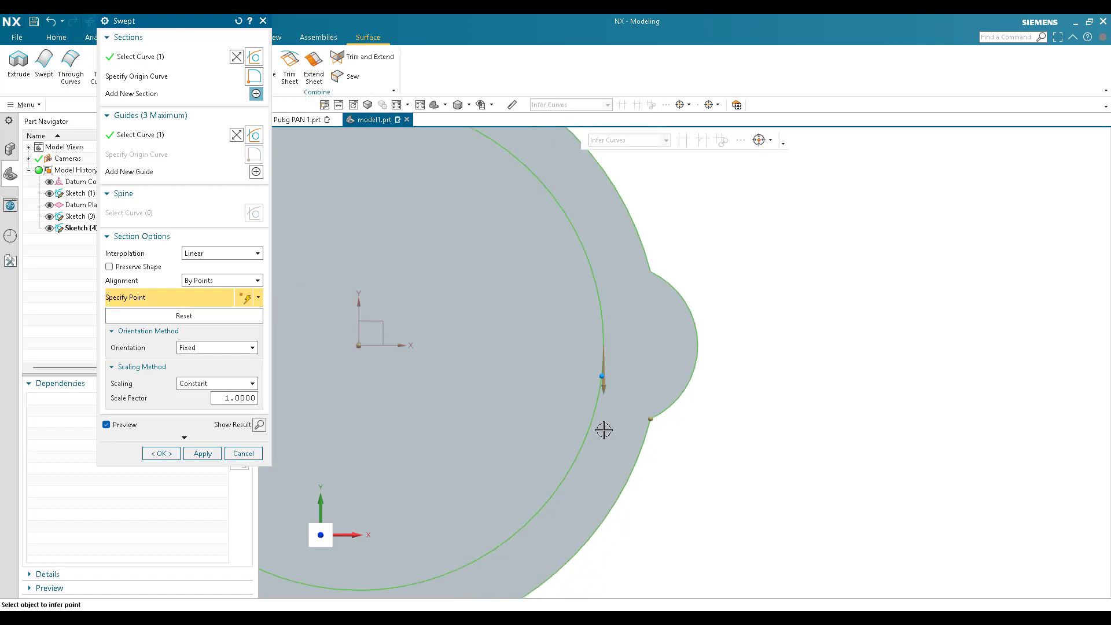
Step: Add an alignment point at the right spout's upper corner and move its matching point on the lower circle to slightly above the X axis
scroll(598, 329, "up", 3)
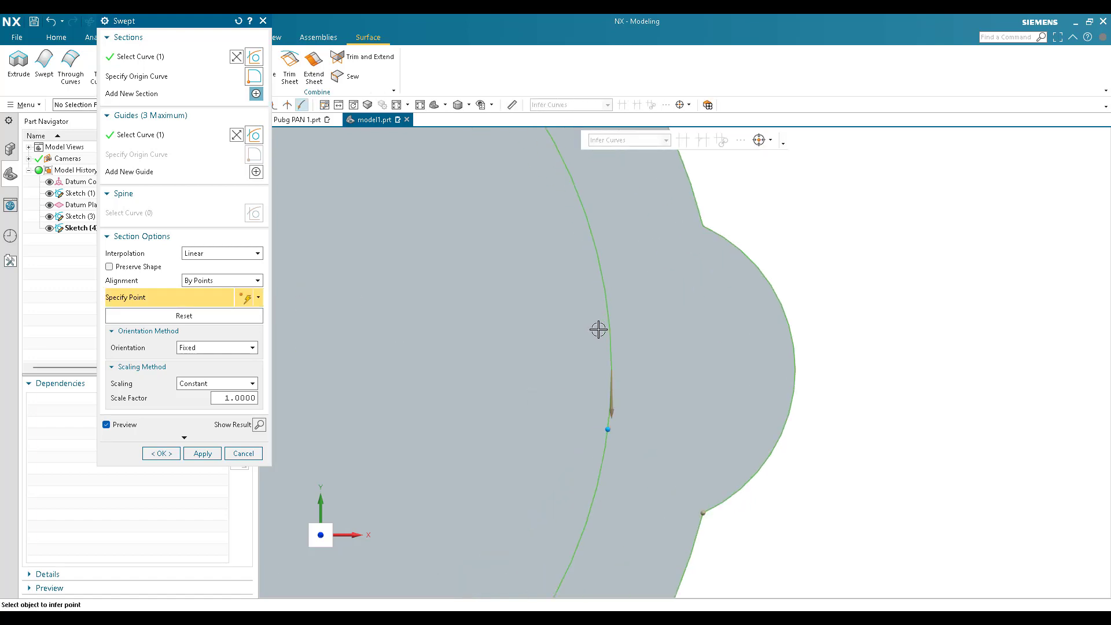
left_click(704, 225)
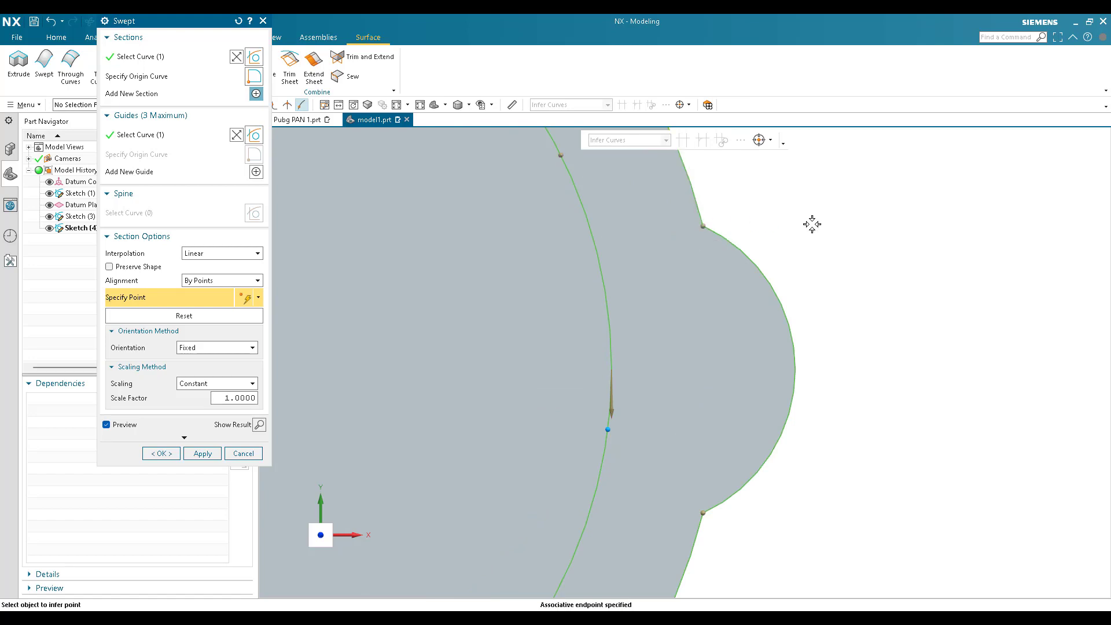
left_click(560, 154)
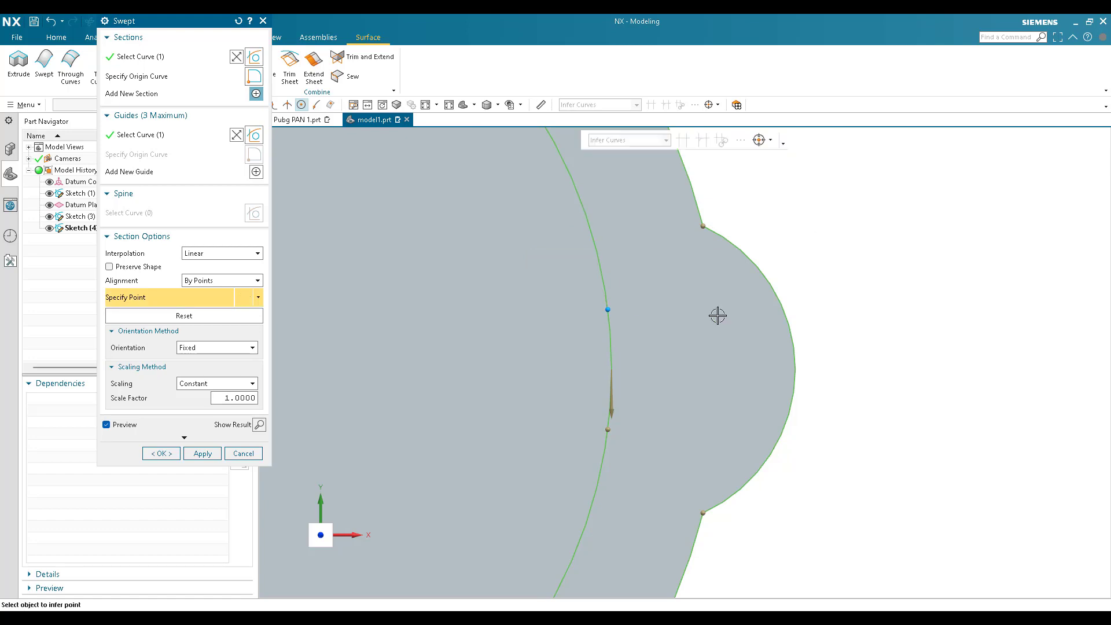
scroll(937, 283, "down", 4)
scroll(936, 283, "down", 1)
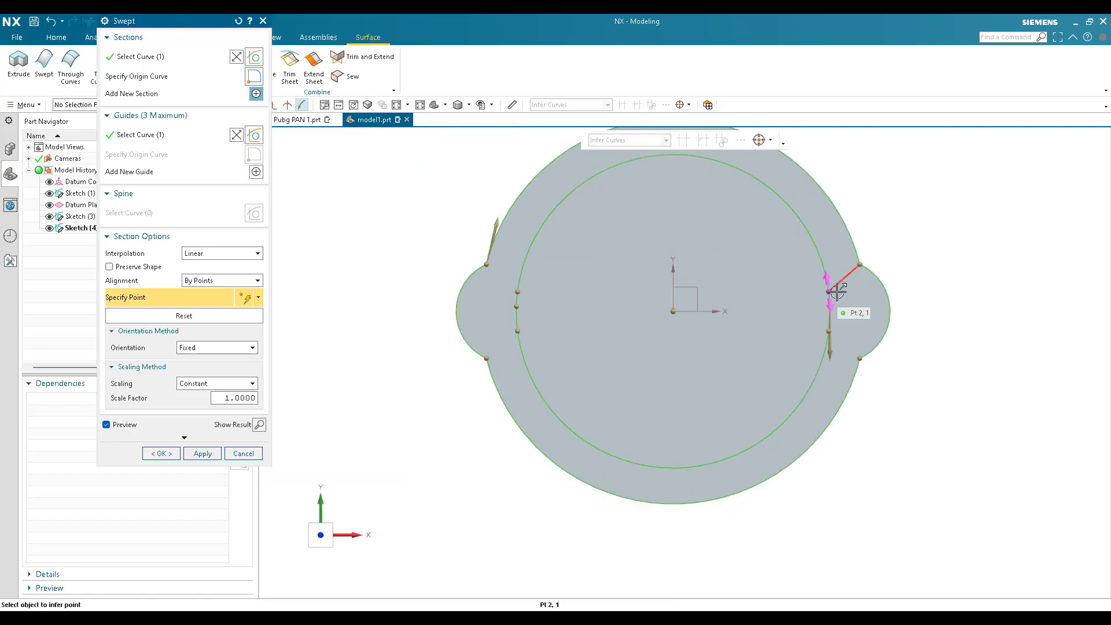
Step: Examine the alignment point pairs between the rim outline and the lower circle around the right spout
scroll(836, 291, "up", 2)
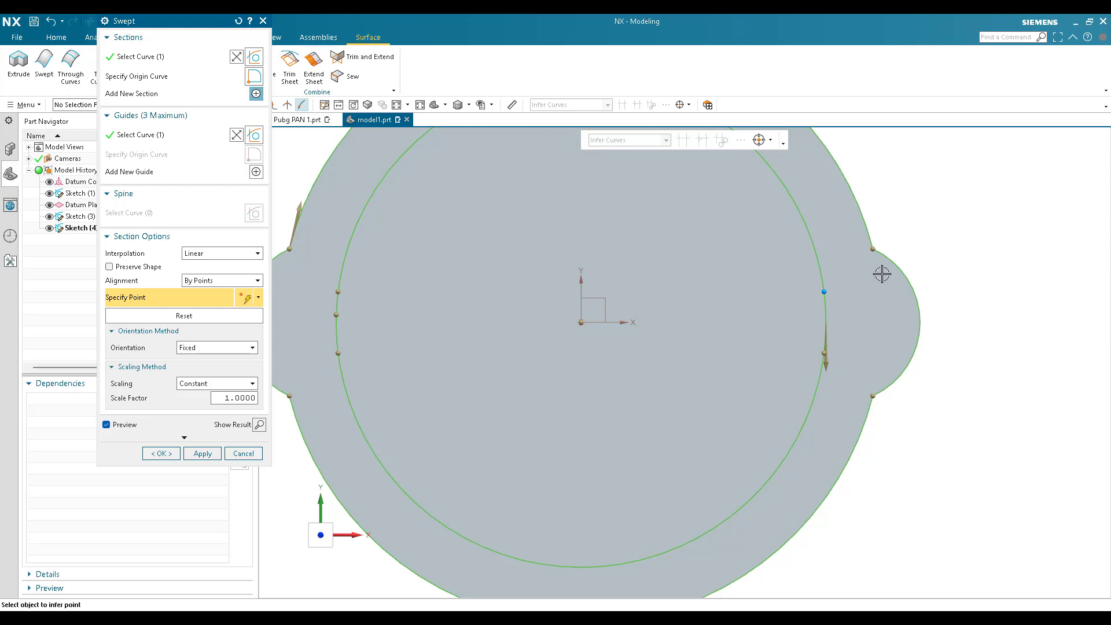
scroll(882, 274, "up", 1)
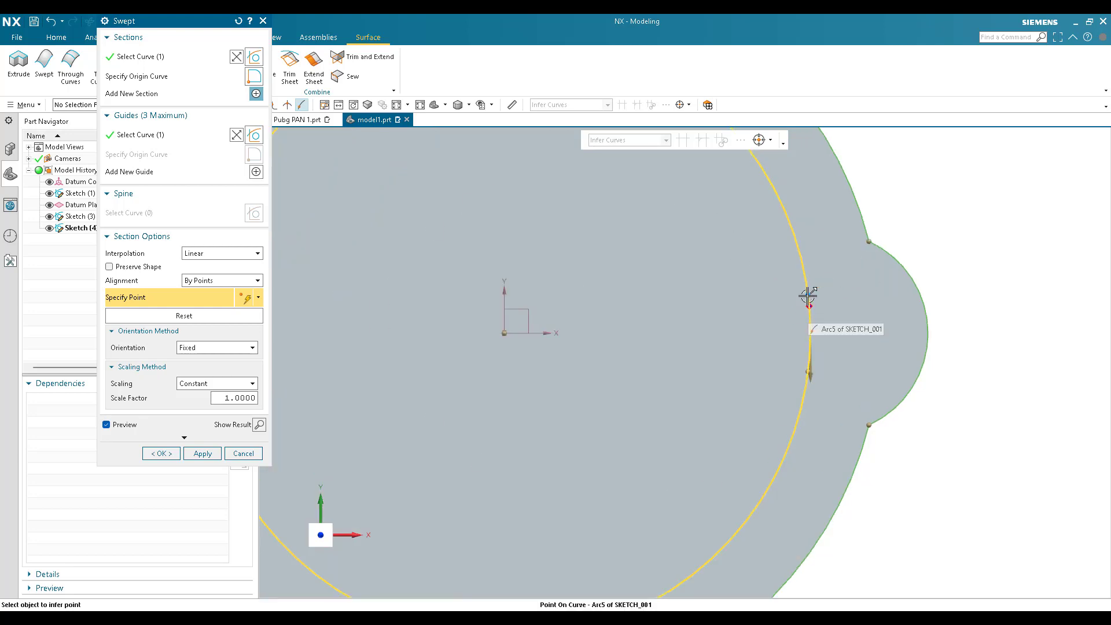
scroll(806, 294, "up", 1)
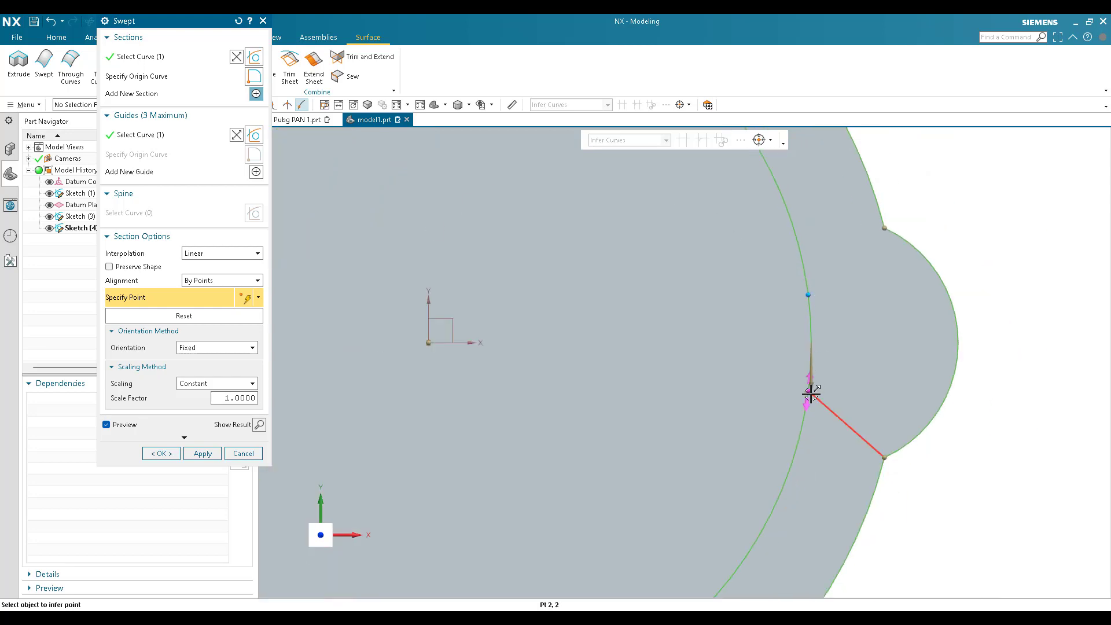
scroll(880, 392, "down", 3)
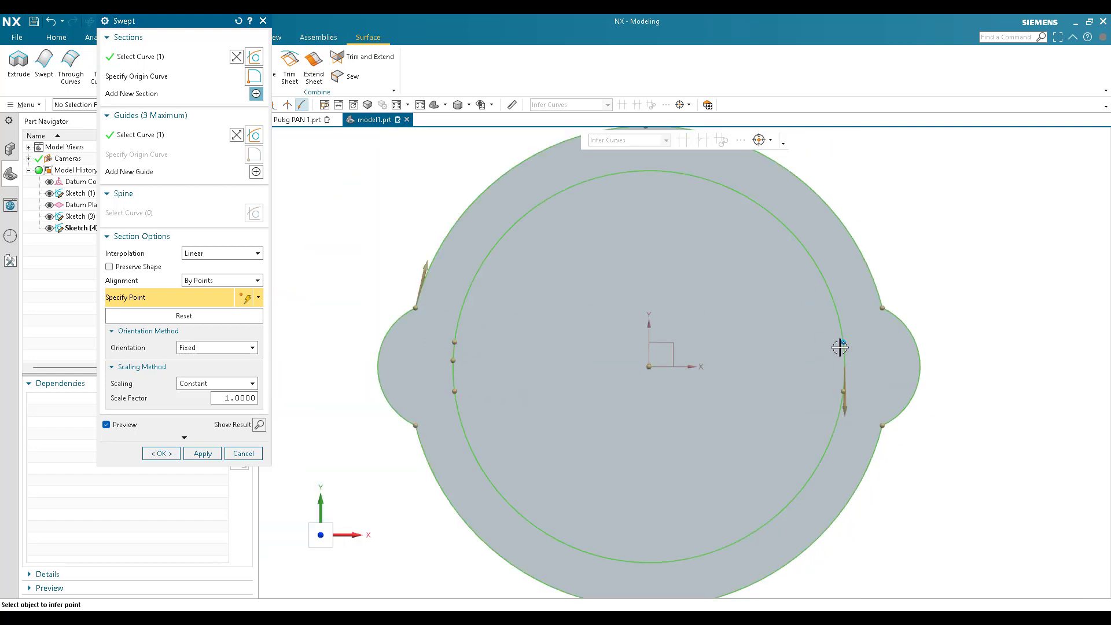
scroll(876, 351, "up", 3)
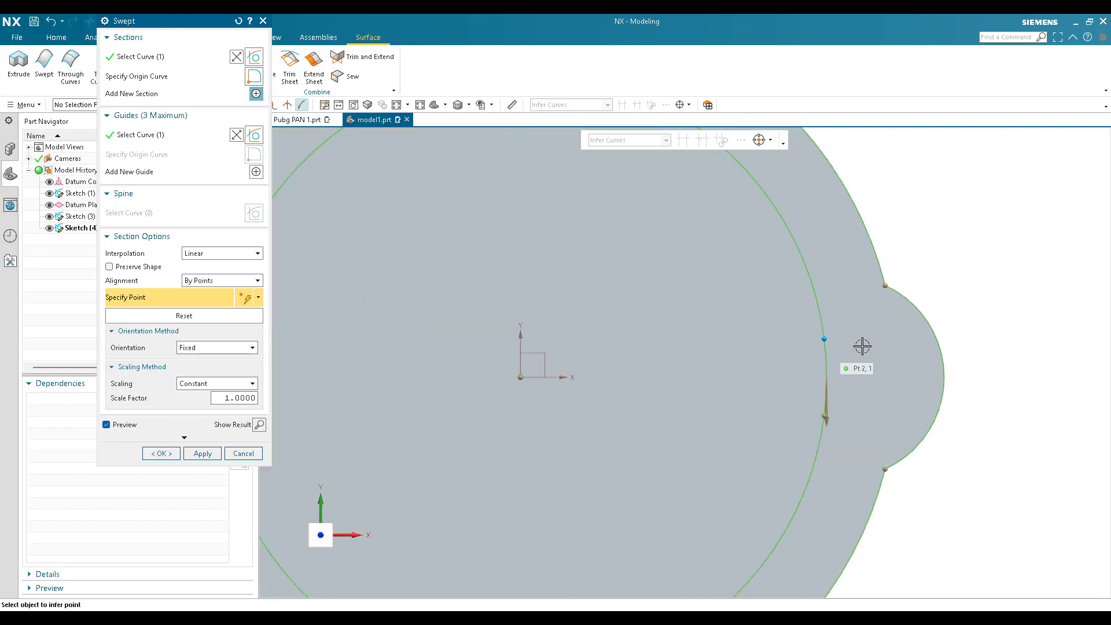
left_click(806, 341)
scroll(806, 341, "down", 3)
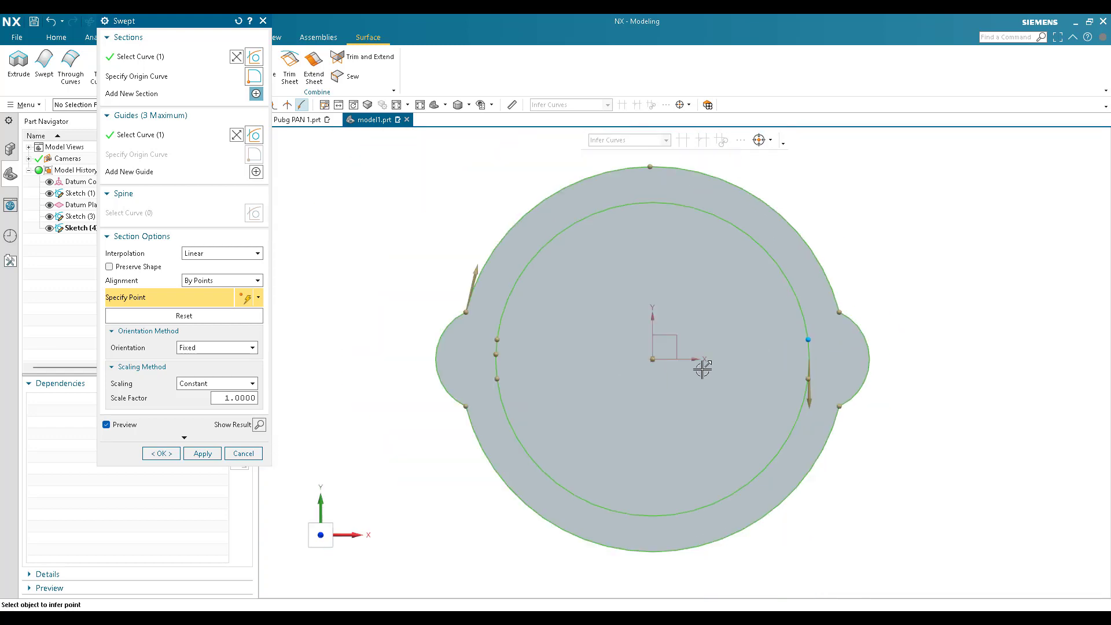
Step: Complete the Swept body with its rim and base sections aligned by points
middle_click_drag(702, 369, 712, 349)
scroll(620, 356, "up", 2)
scroll(726, 327, "down", 1)
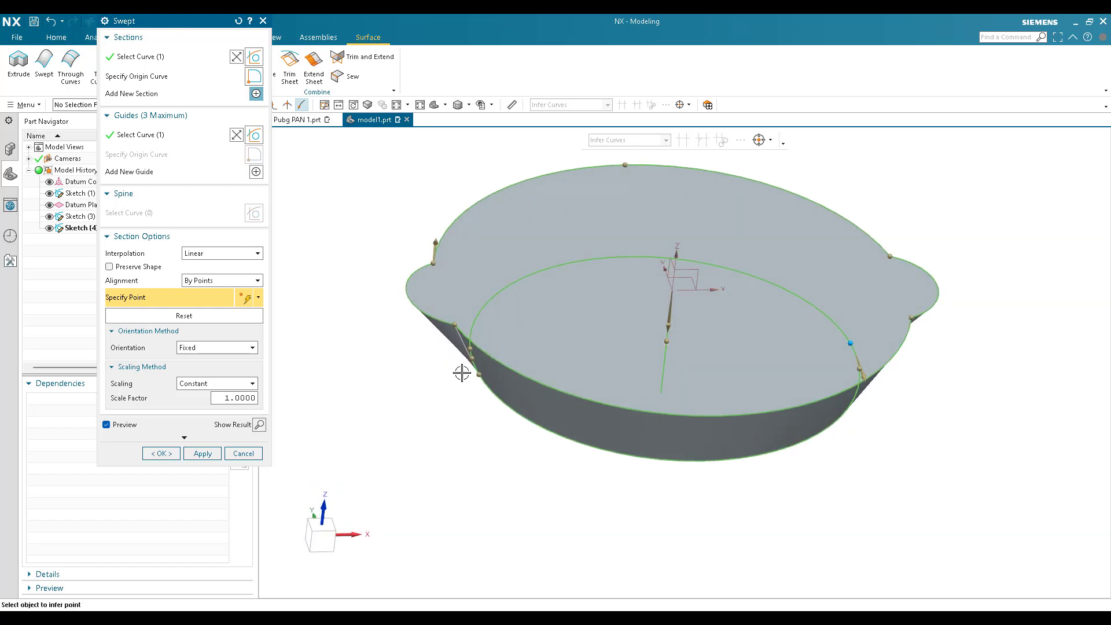
scroll(462, 374, "up", 2)
left_click(161, 453)
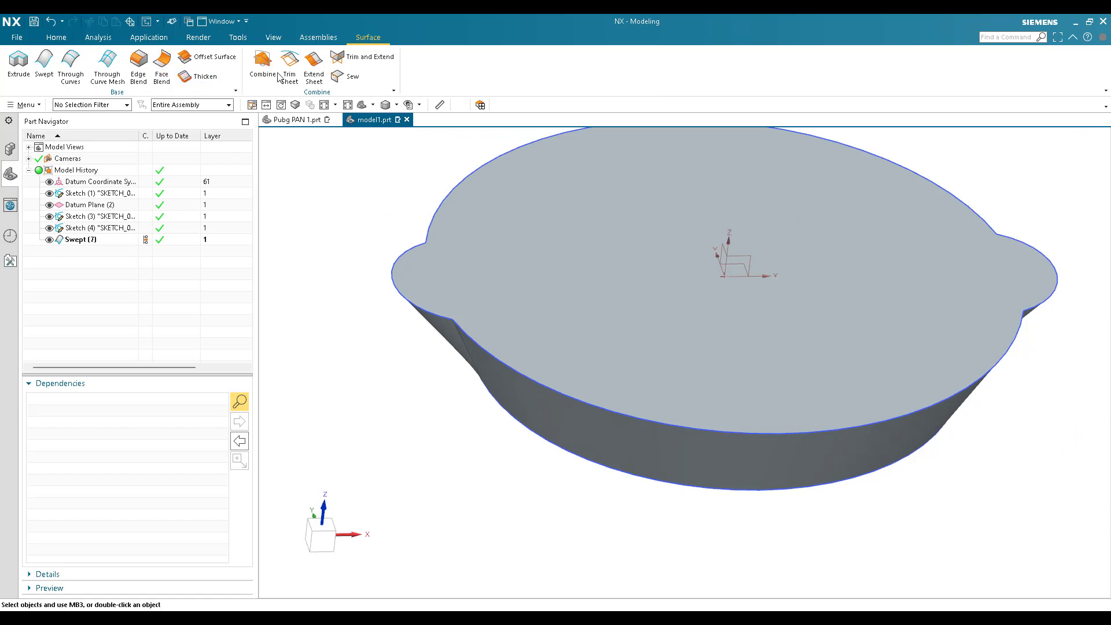
Step: Shell the swept body to a 3 mm wall thickness, opening its top face
left_click(57, 37)
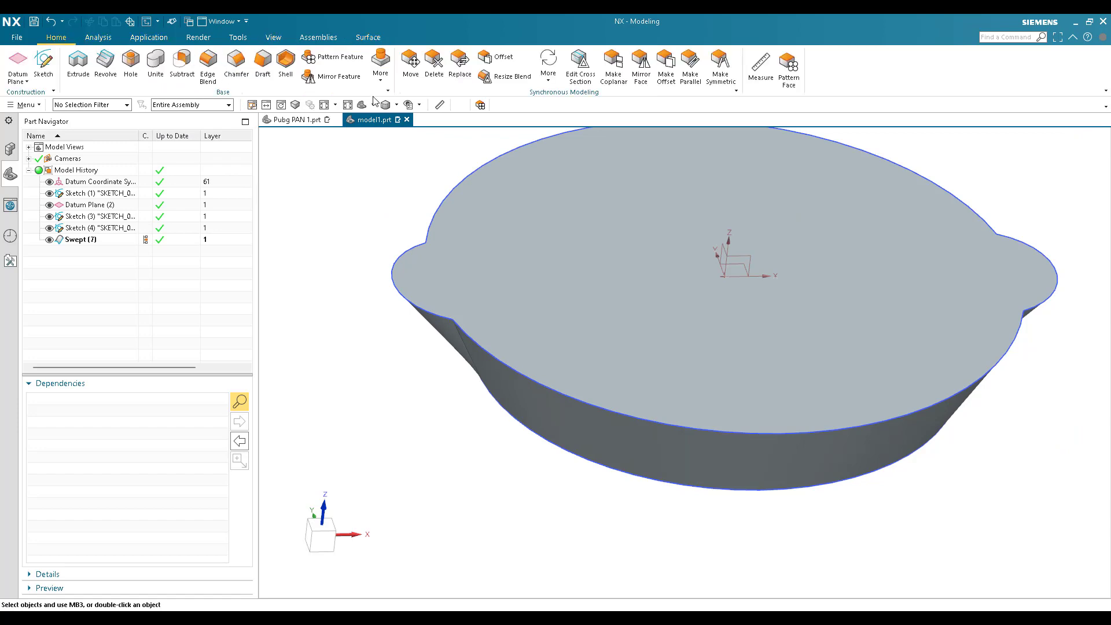
left_click(282, 66)
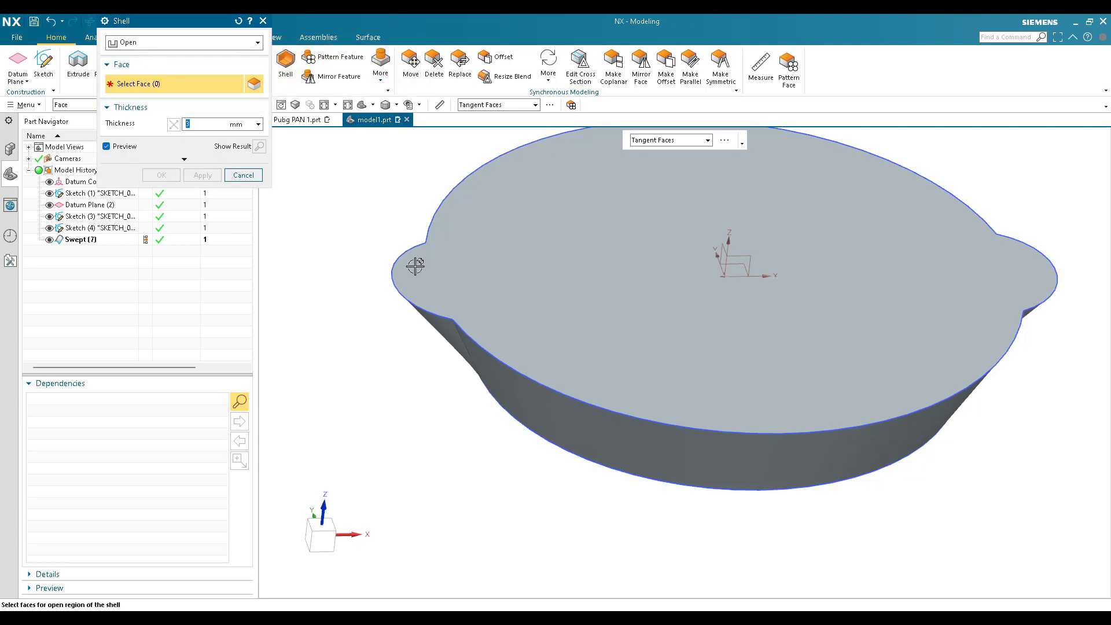
left_click(538, 290)
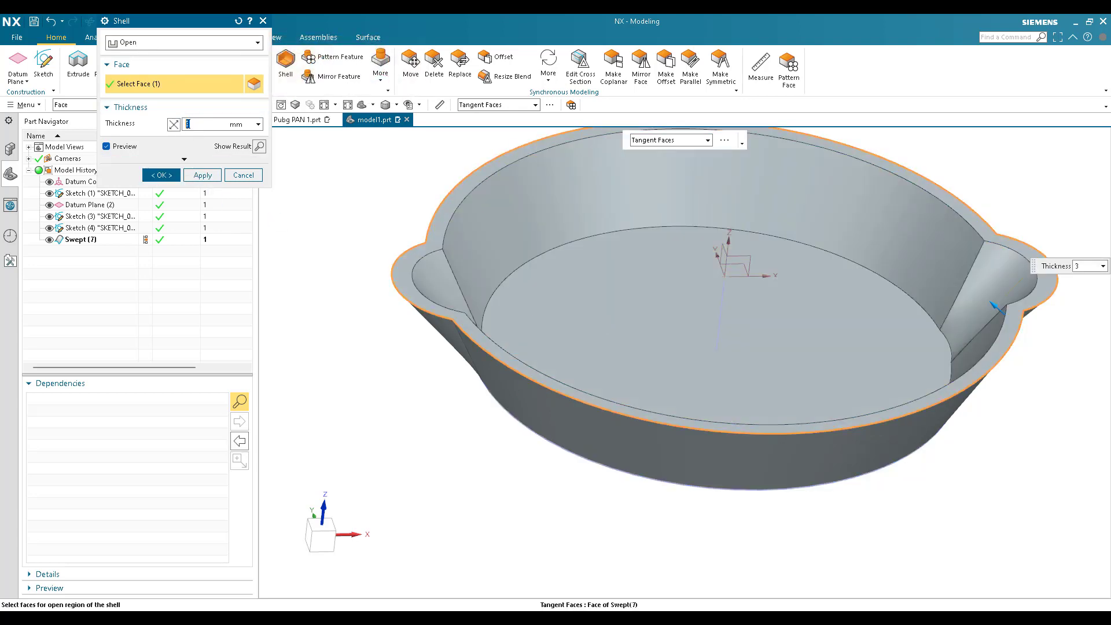
left_click(160, 176)
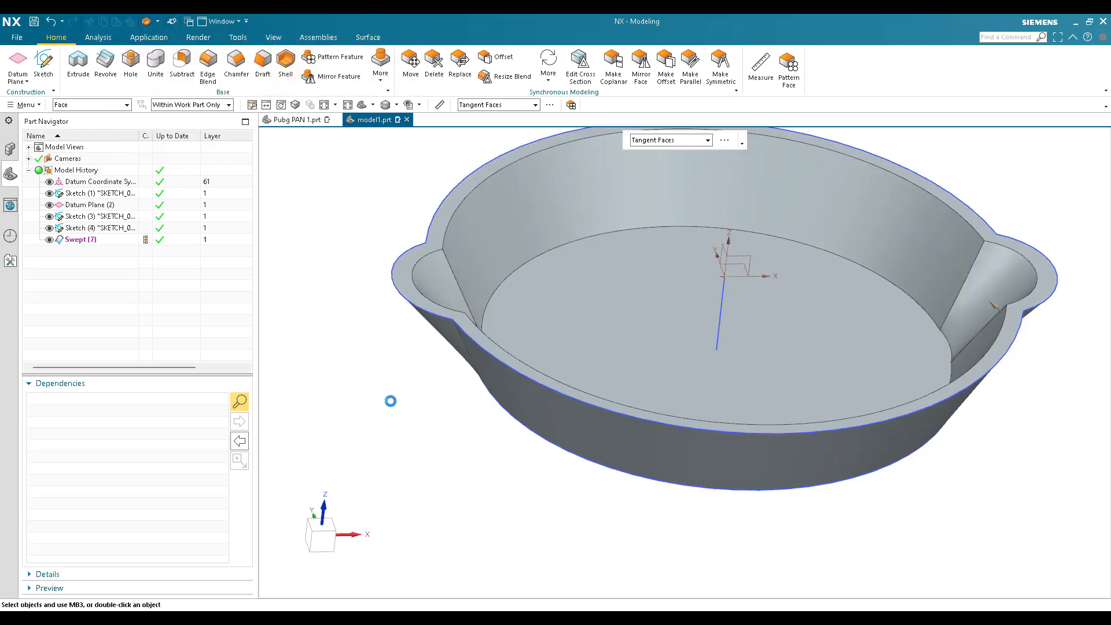
Step: Start an Edge Blend with a 5 mm radius on the two inner wall edges of the left spout
scroll(434, 409, "down", 3)
middle_click_drag(434, 409, 457, 421)
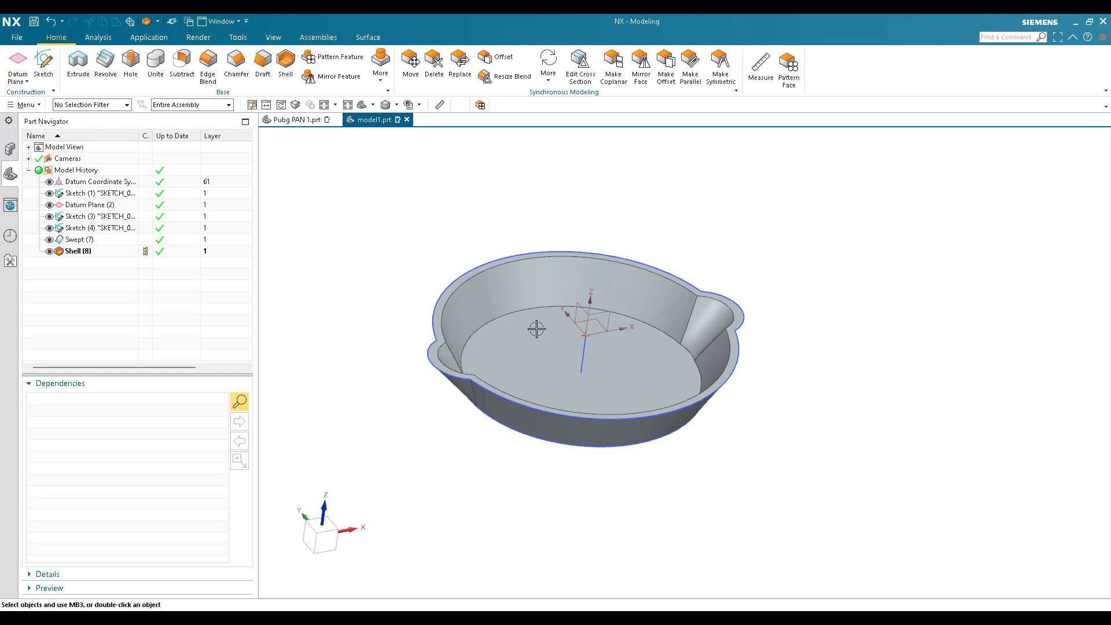
middle_click_drag(428, 272, 384, 270)
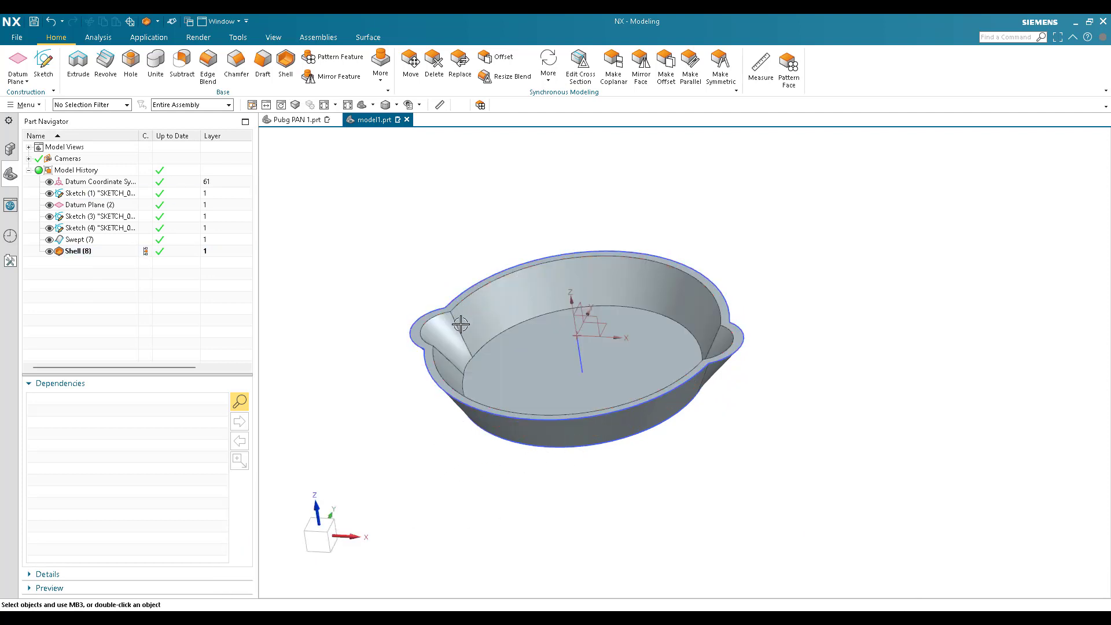
middle_click_drag(602, 267, 447, 313)
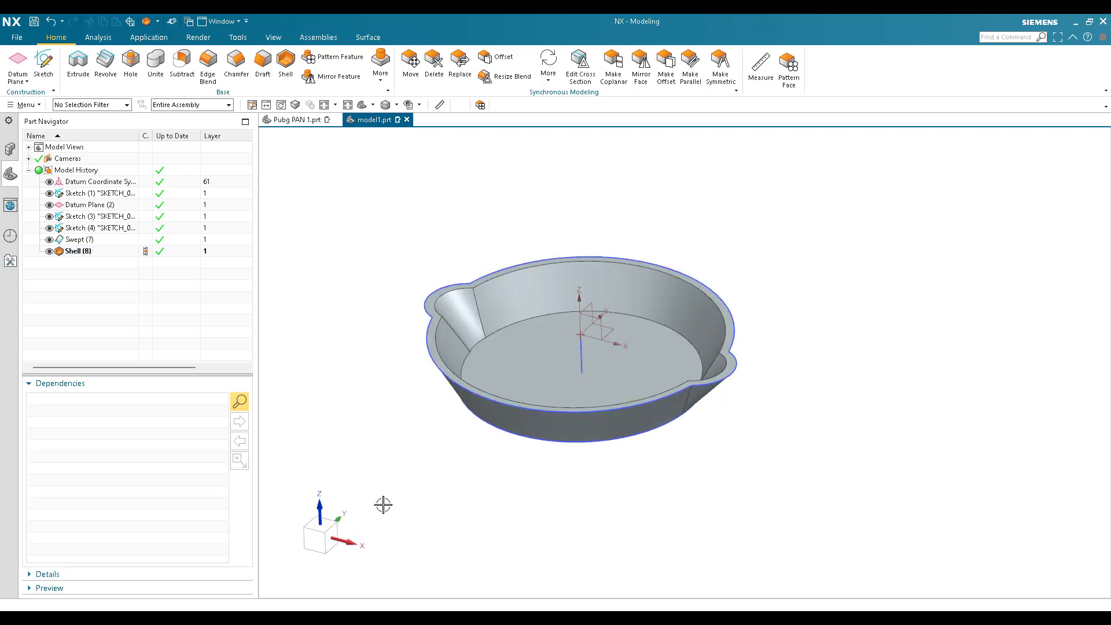
middle_click_drag(538, 355, 582, 370)
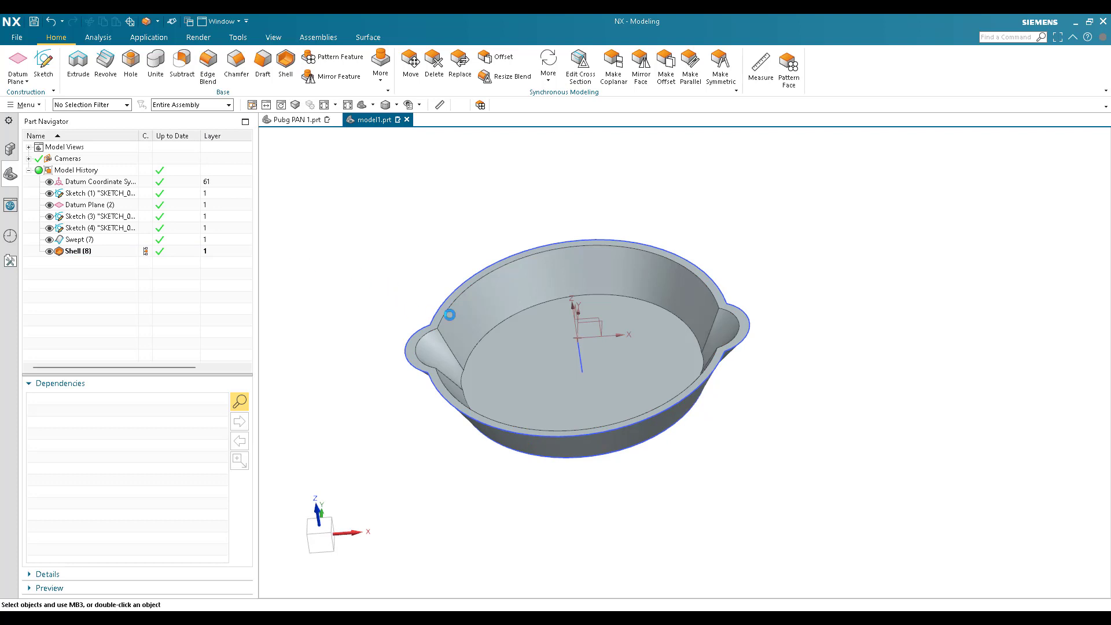
key("b")
scroll(450, 314, "up", 3)
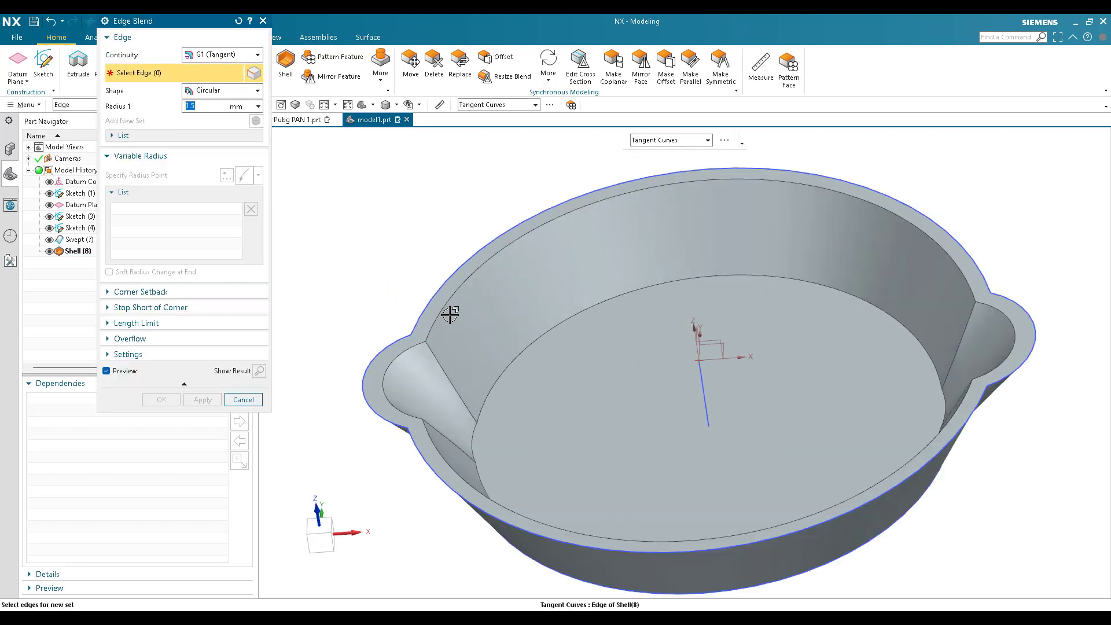
left_click(438, 365)
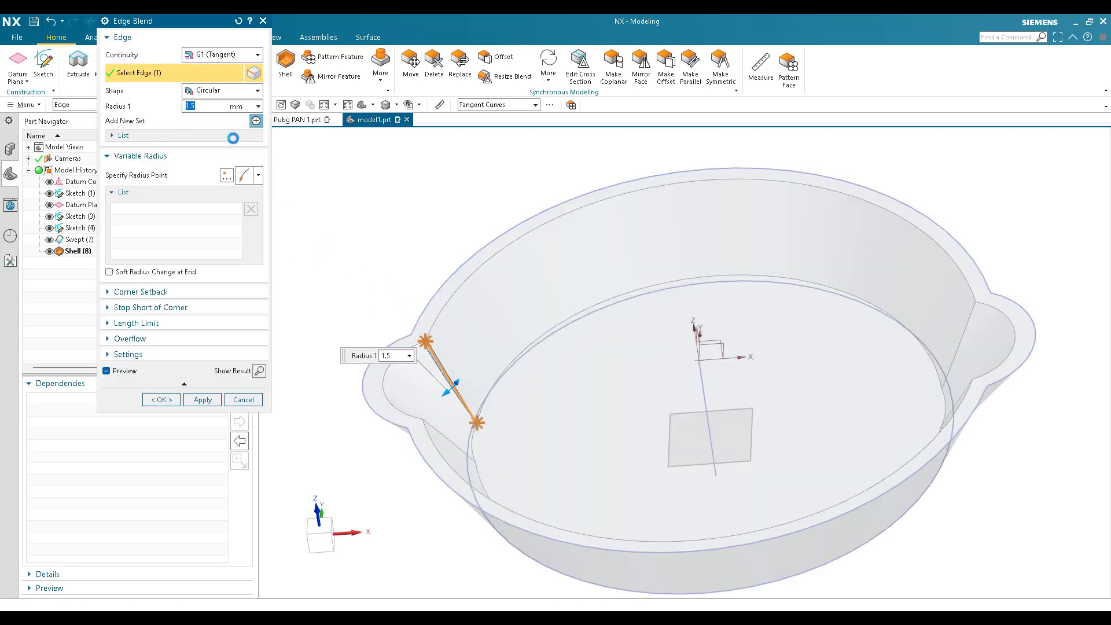
left_click(444, 435)
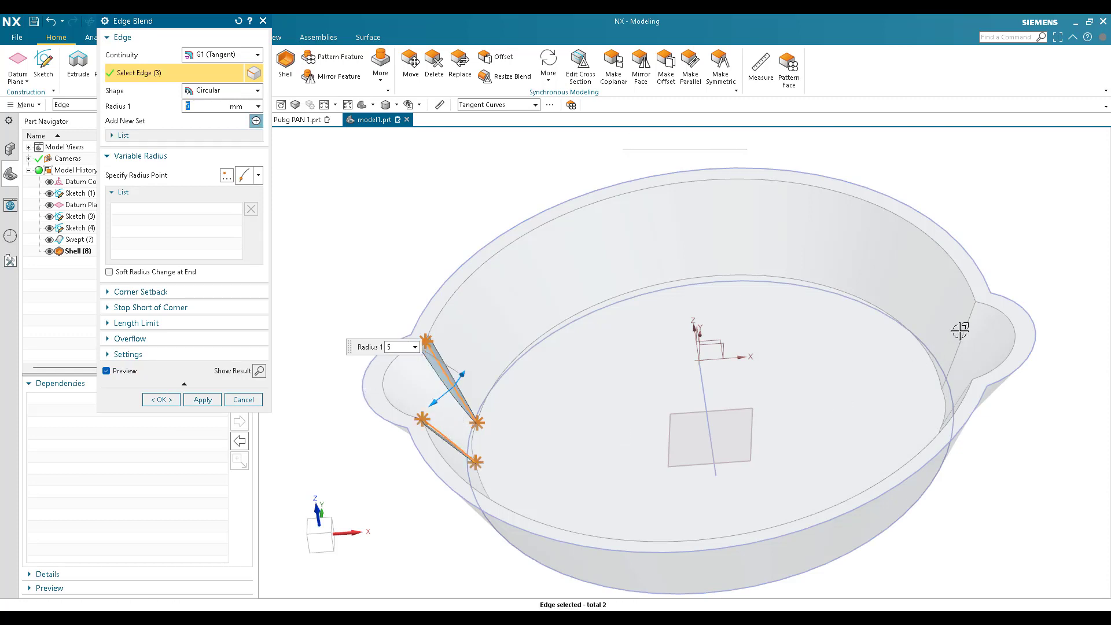
Step: Include the right spout's two inner wall edges in the 5 mm edge blend and complete it
middle_click_drag(990, 363, 999, 368)
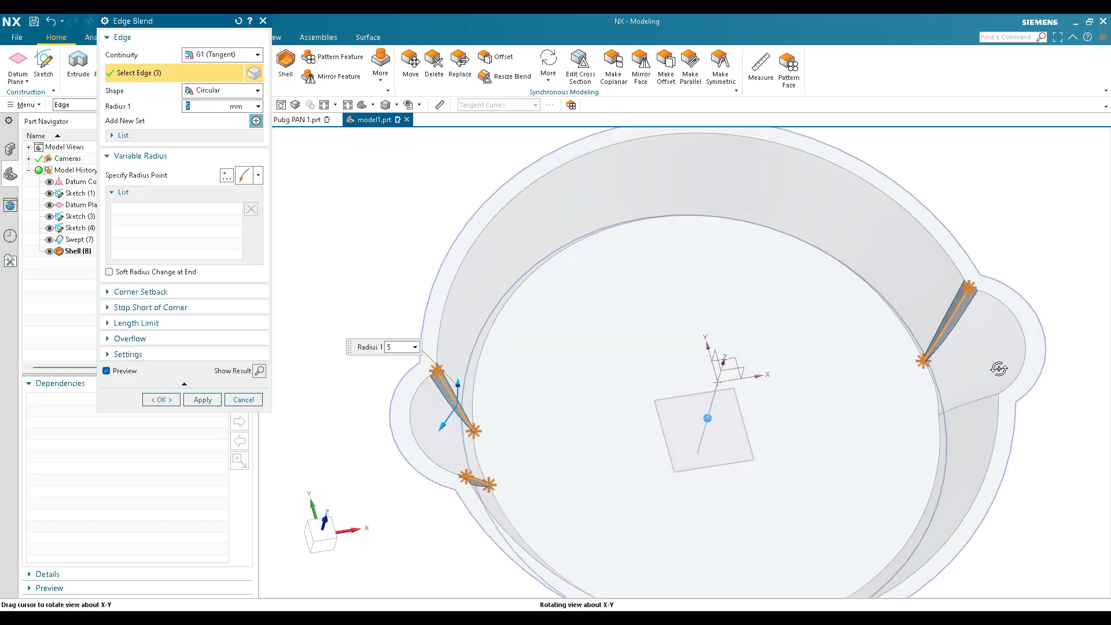
left_click(946, 411)
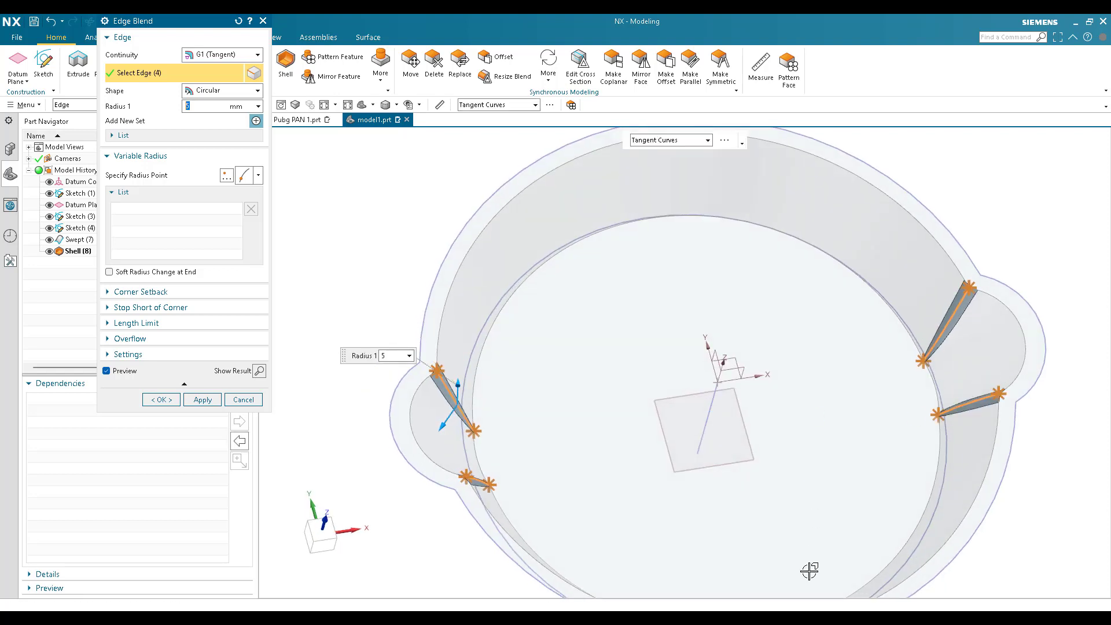
middle_click_drag(752, 513, 709, 507)
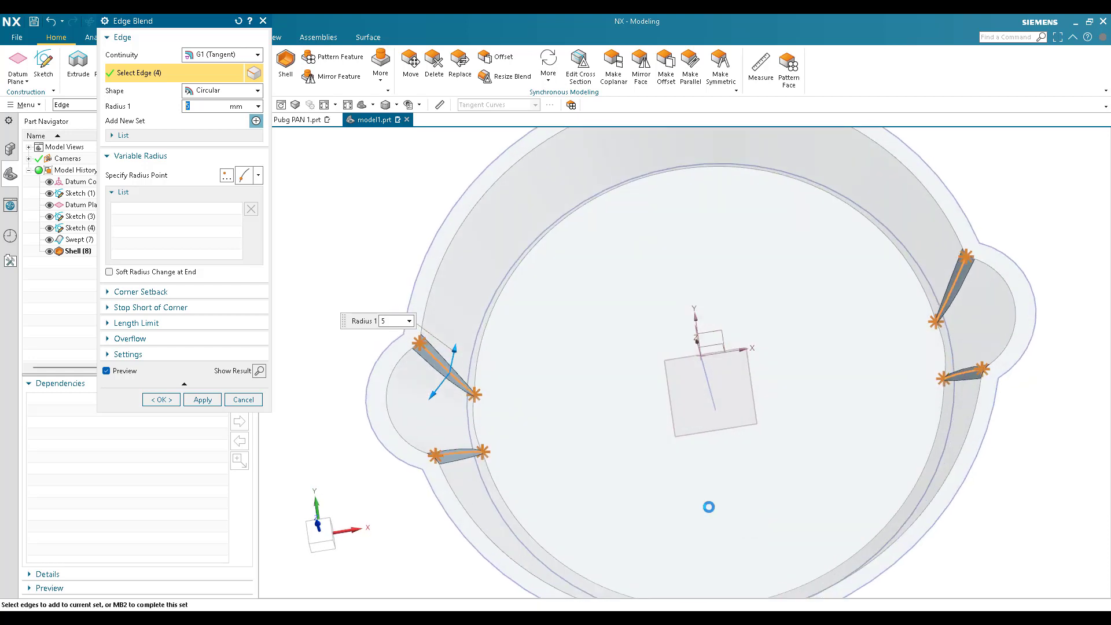
left_click(176, 401)
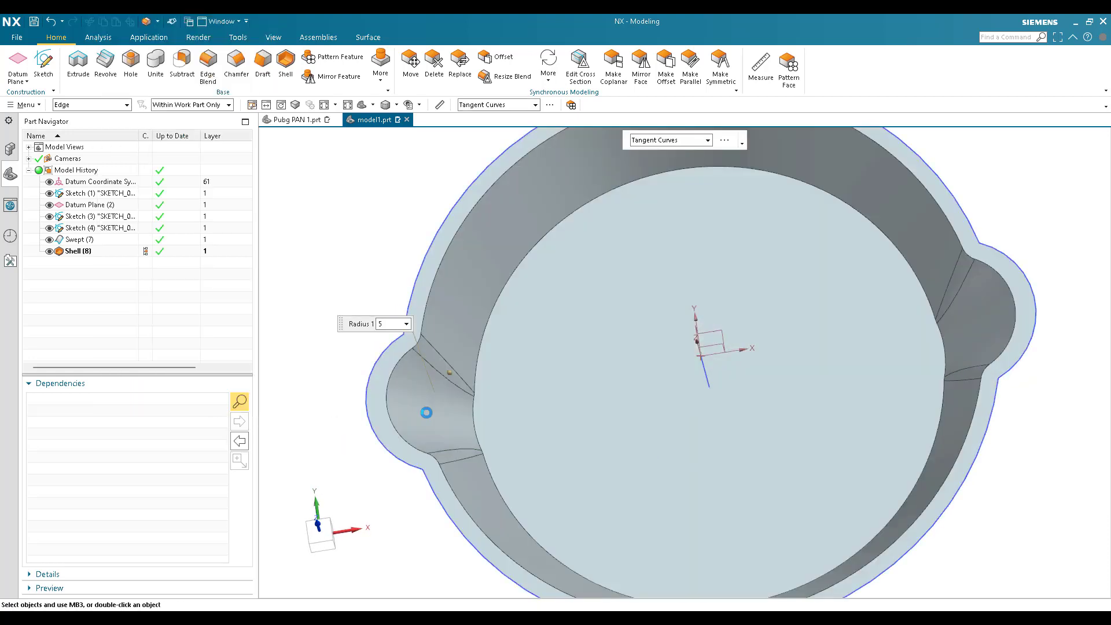
Step: Hide the three existing sketches and create a new sketch on the XY plane of the datum coordinate system, leaving the Profile tool
left_click(48, 193)
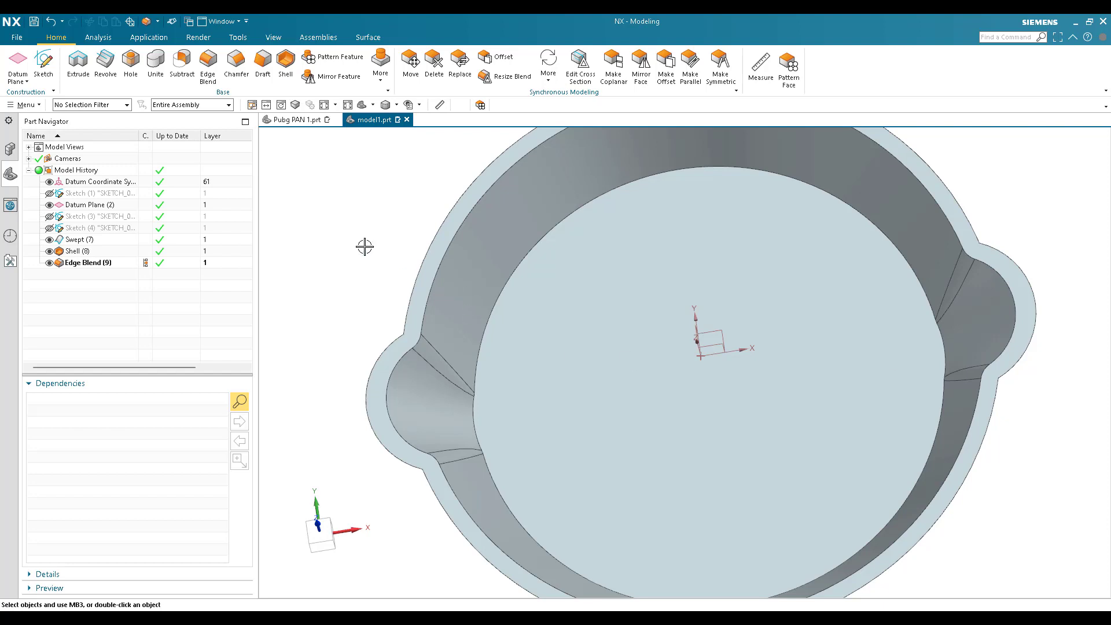
scroll(342, 246, "down", 5)
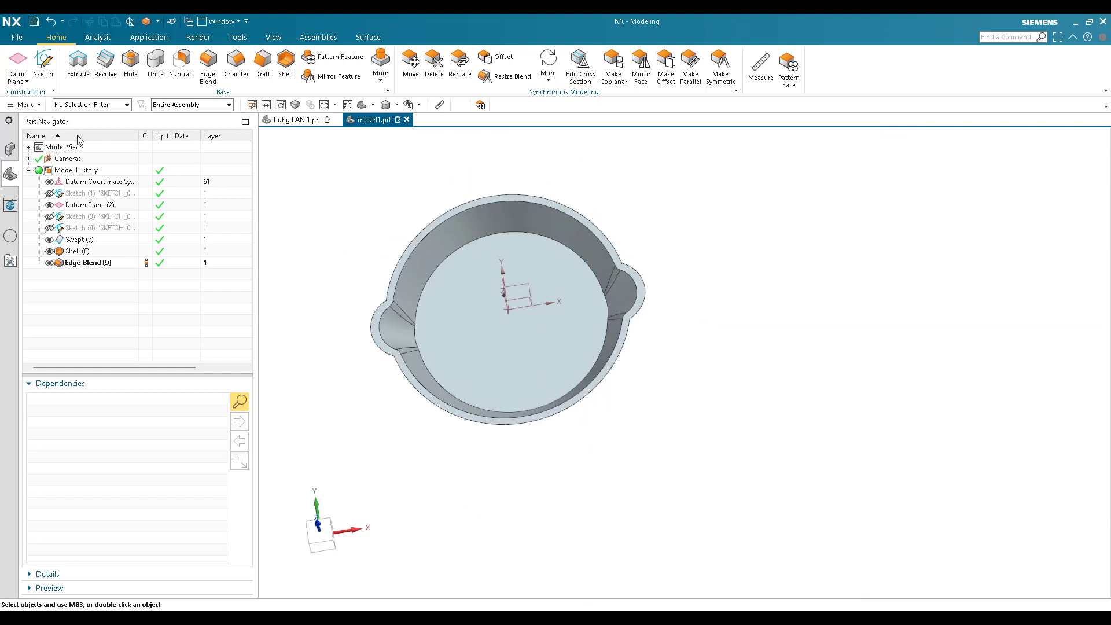
left_click(43, 72)
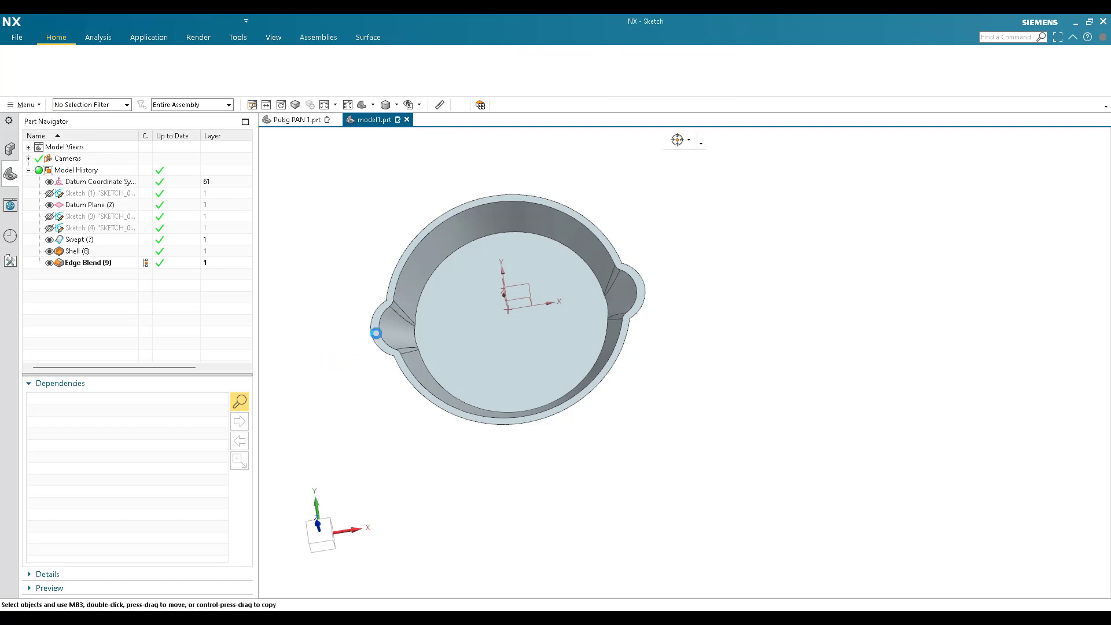
scroll(377, 339, "up", 3)
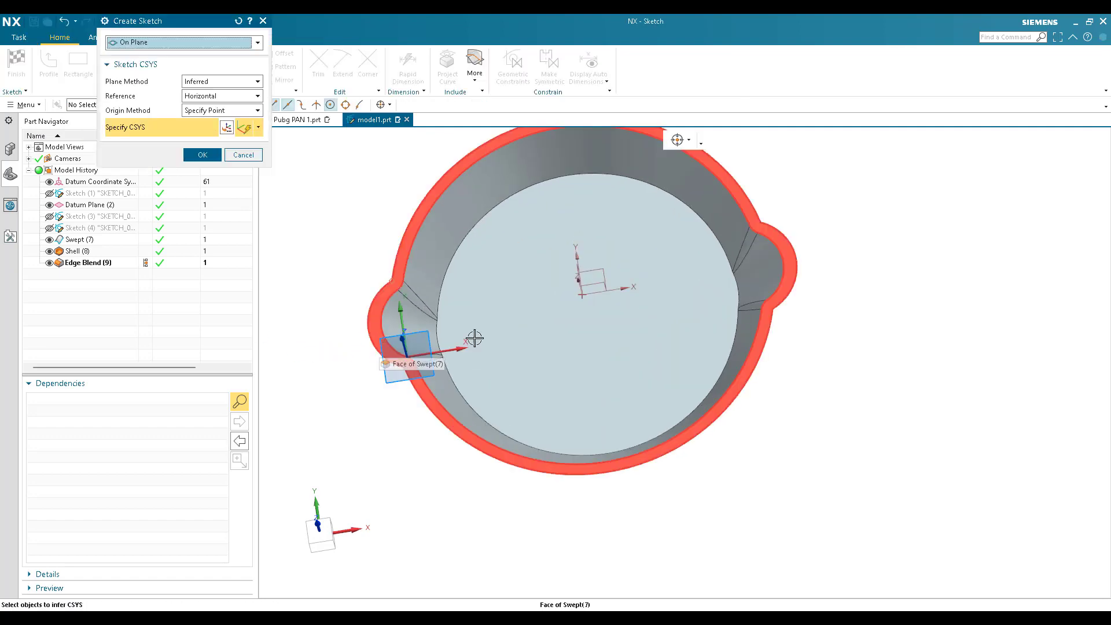
mouse_move(590, 257)
middle_mouse_down()
mouse_move(570, 247)
mouse_move(599, 265)
middle_mouse_up()
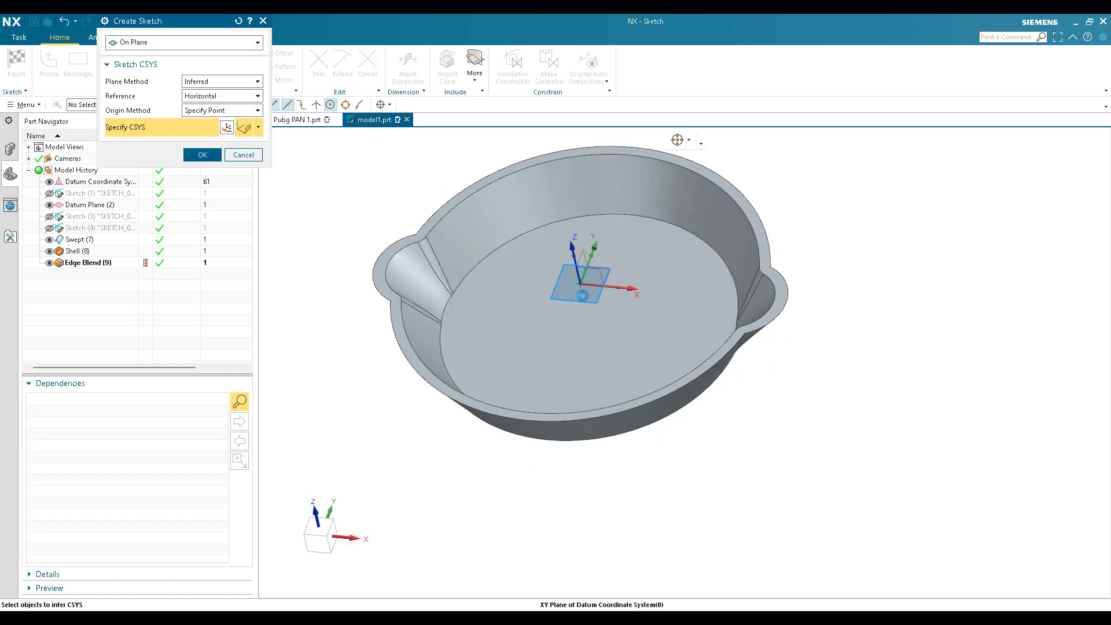
middle_click(501, 329)
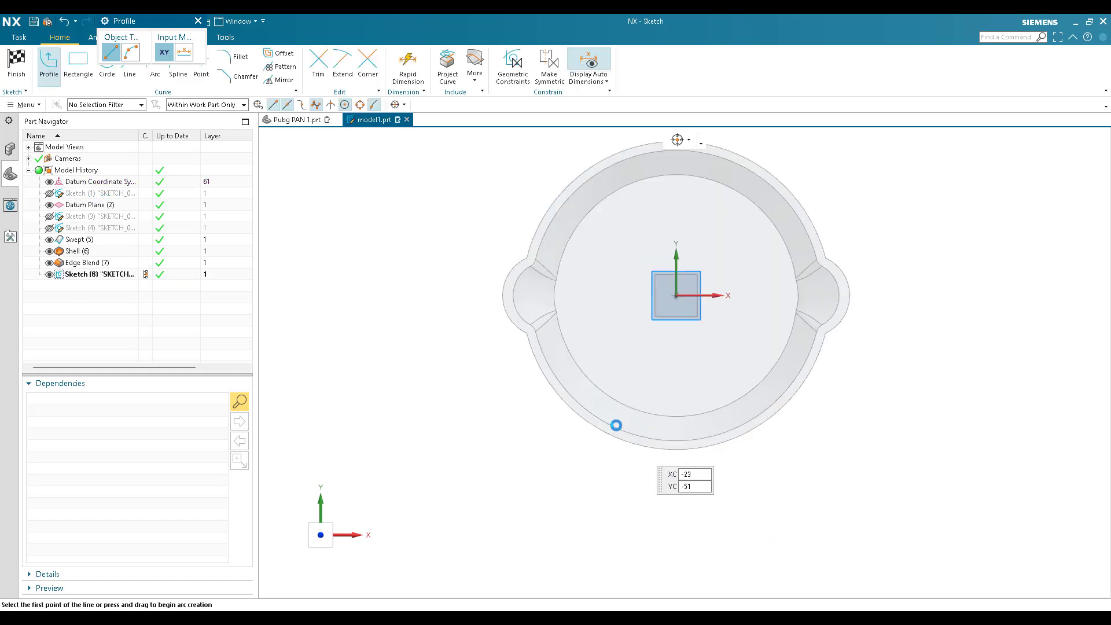
scroll(578, 405, "up", 2)
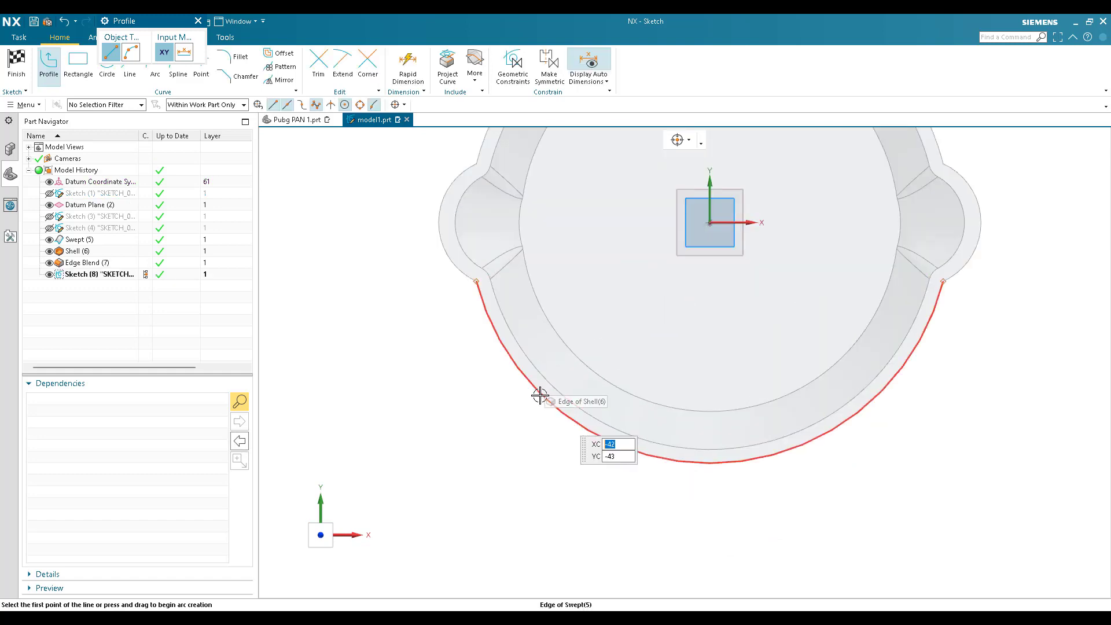
key("Escape")
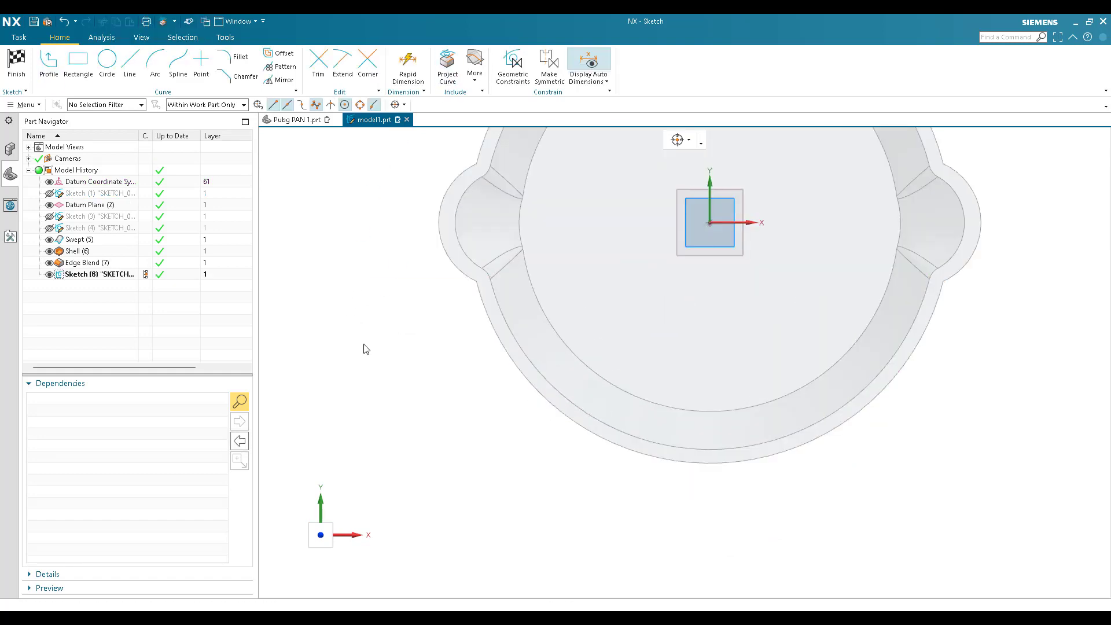
Step: Project the outer and inner arc edges of the pan rim, on both the upper and lower halves, into the sketch
key("p")
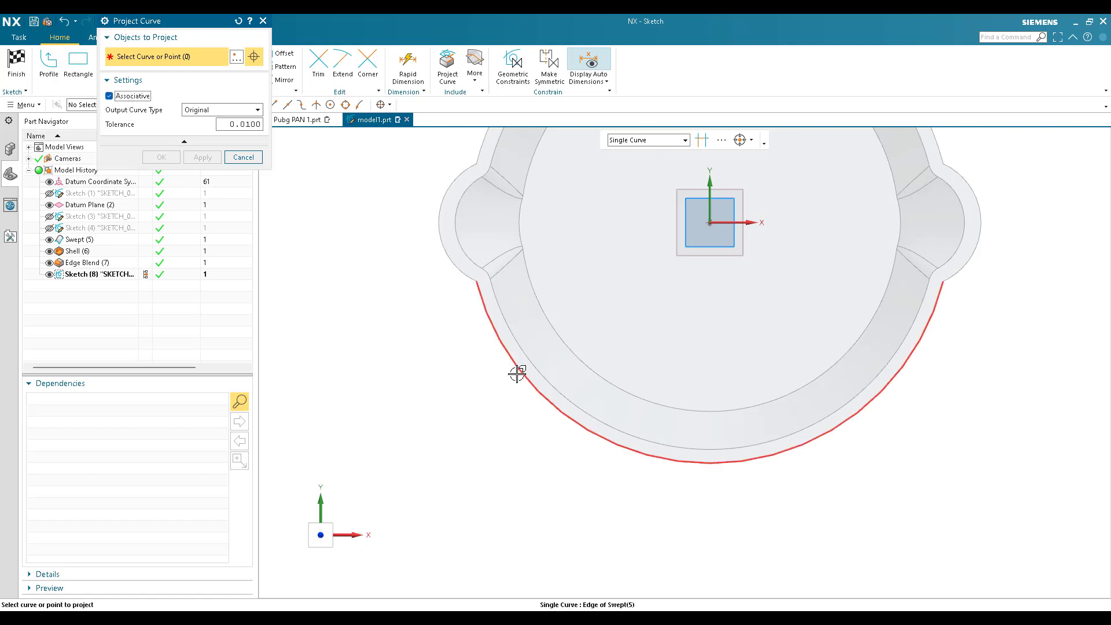
left_click(524, 357)
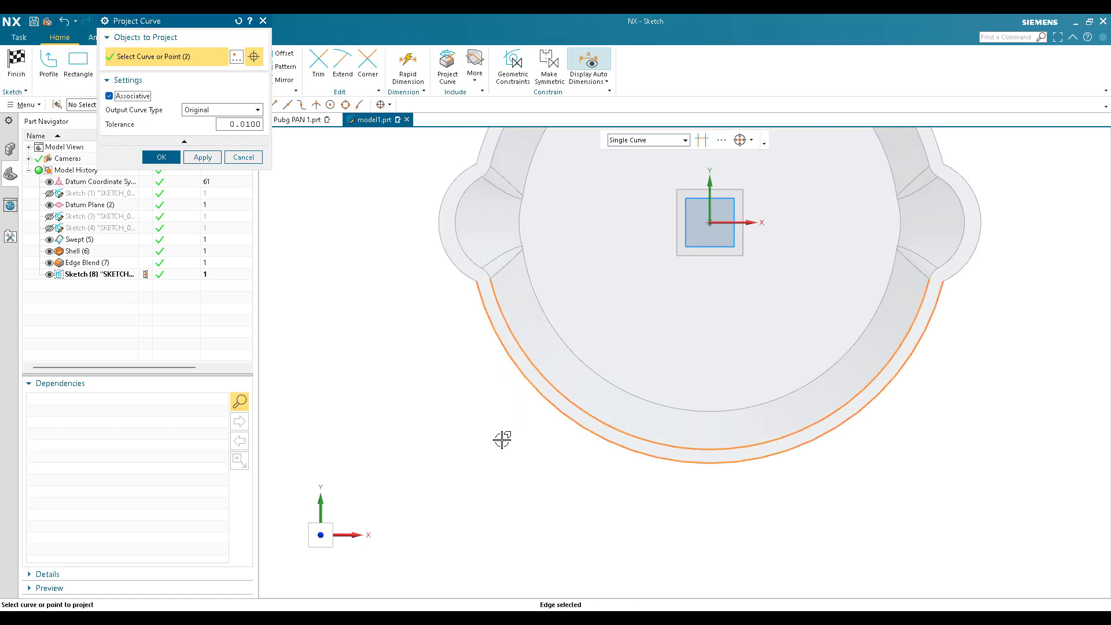
scroll(516, 243, "down", 2)
scroll(516, 232, "up", 3)
left_click(523, 253)
left_click(522, 255)
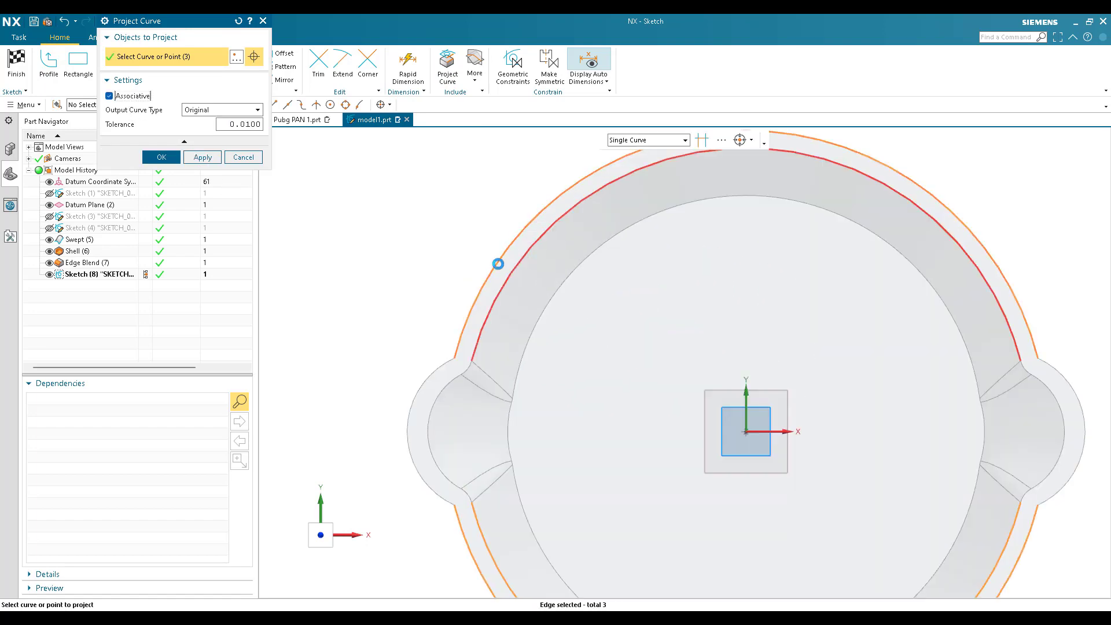
left_click(175, 161)
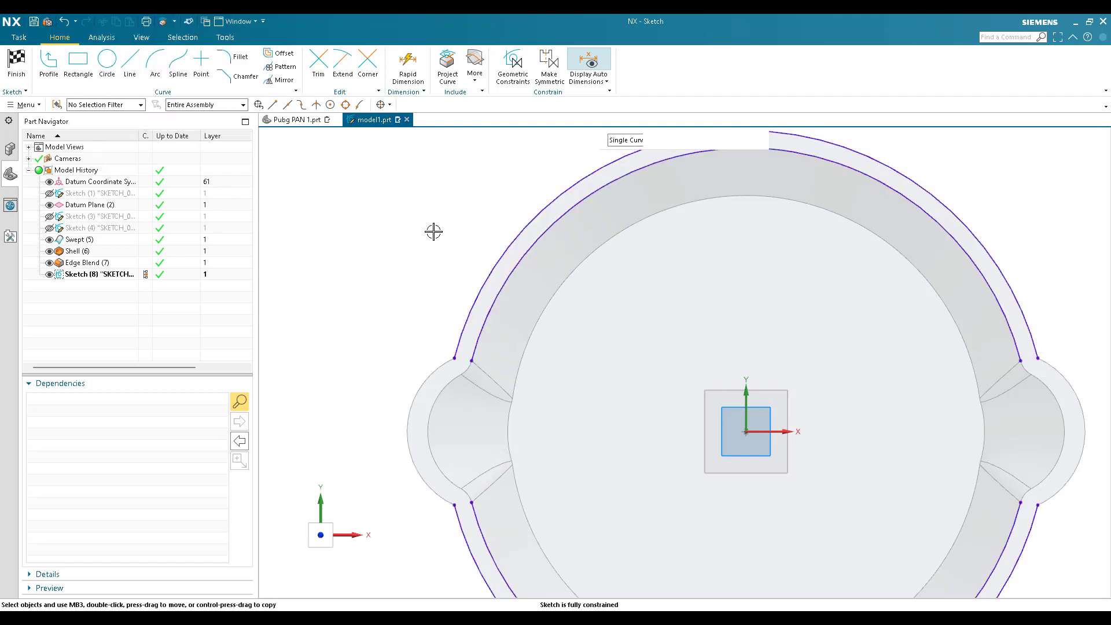
Step: Sketch a three-point arc of 35 mm radius from the lower inner rim curve, spanning about 28.7 mm downward and bulging towards the centreline
scroll(436, 229, "down", 4)
scroll(462, 410, "up", 4)
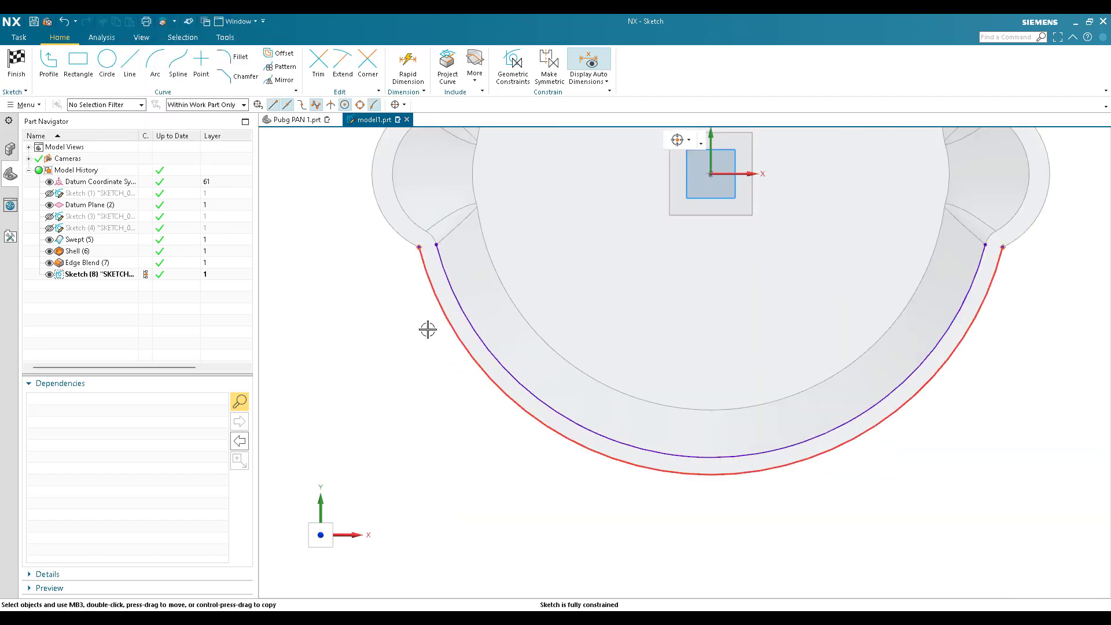
scroll(427, 330, "down", 3)
scroll(585, 436, "up", 3)
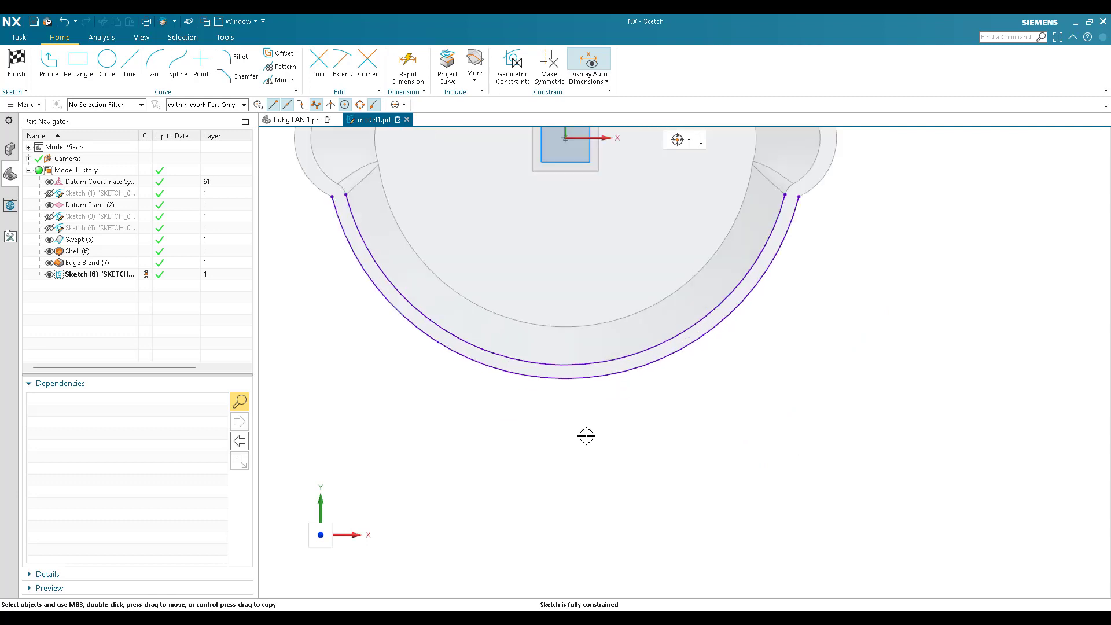
left_click(155, 66)
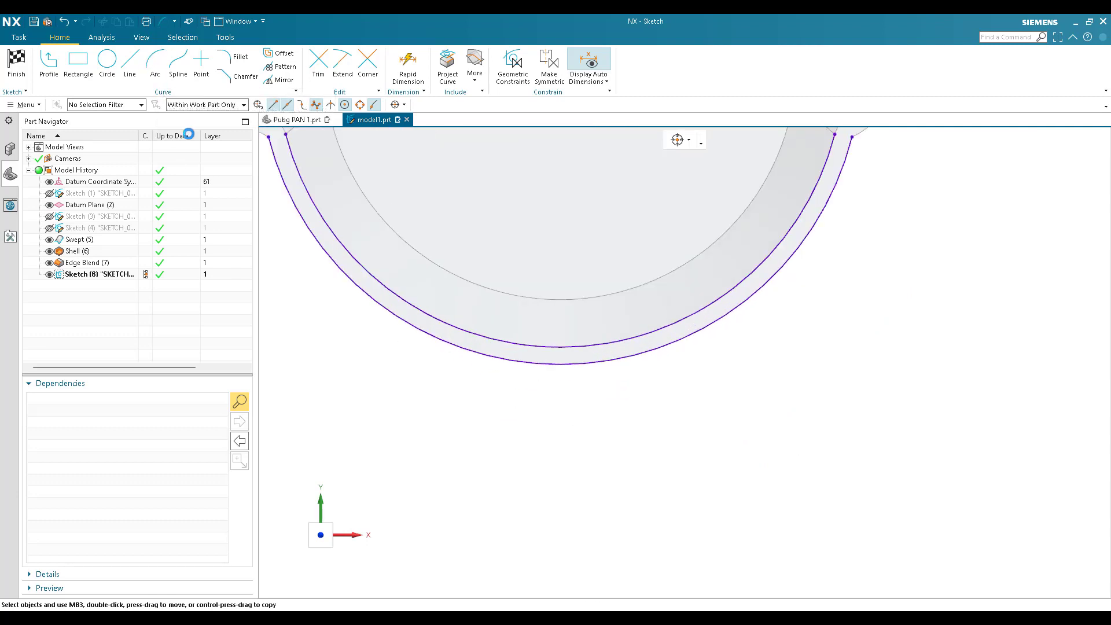
scroll(665, 422, "down", 3)
scroll(643, 422, "up", 4)
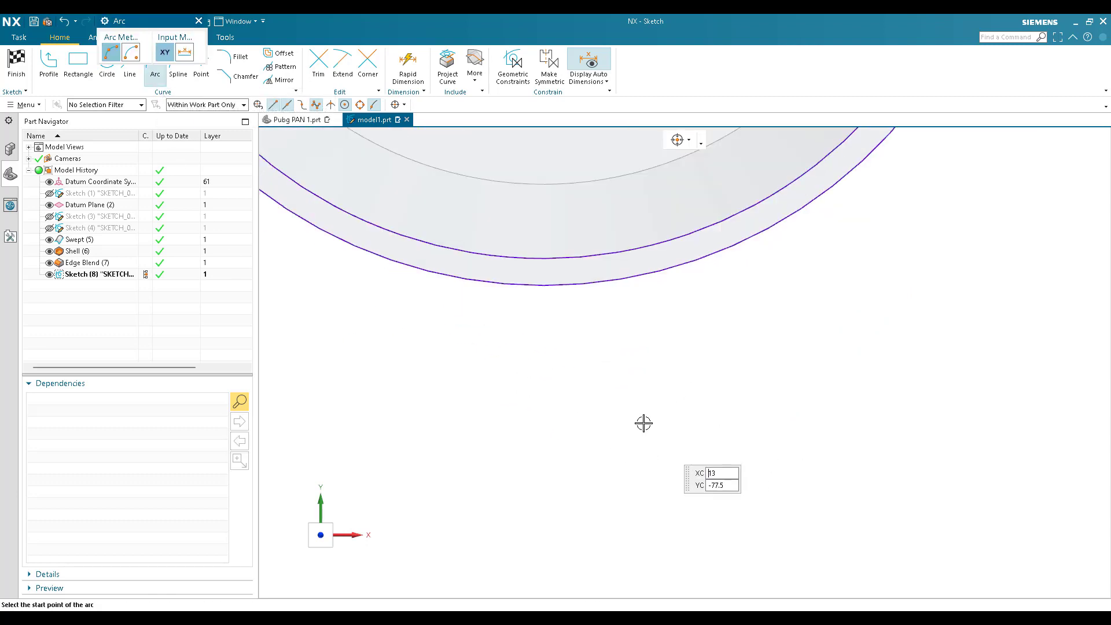
left_click(654, 246)
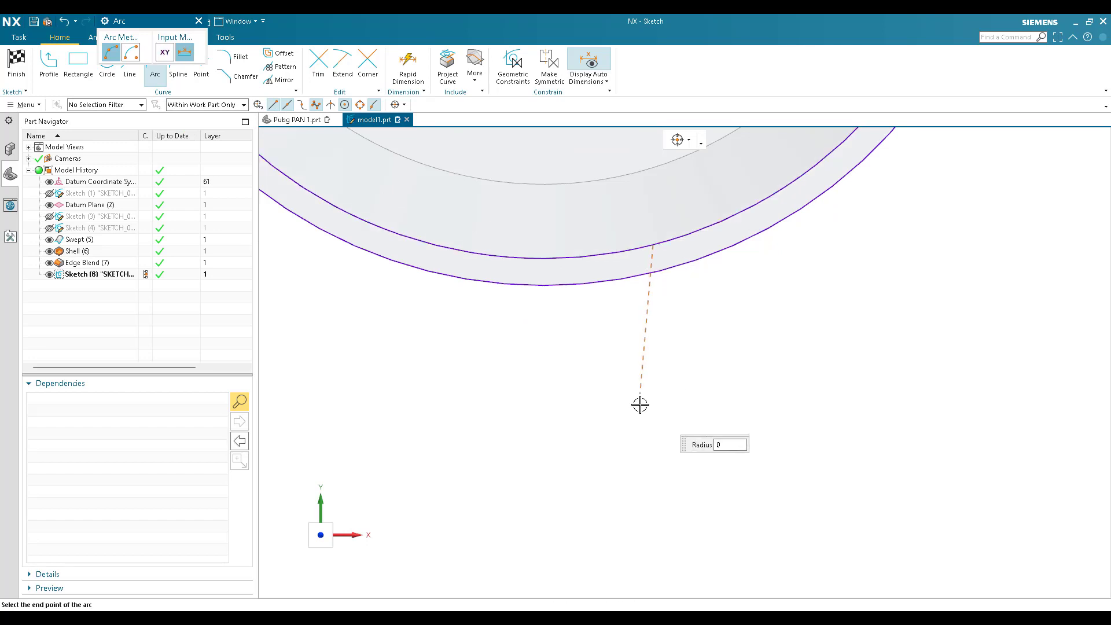
left_click(653, 470)
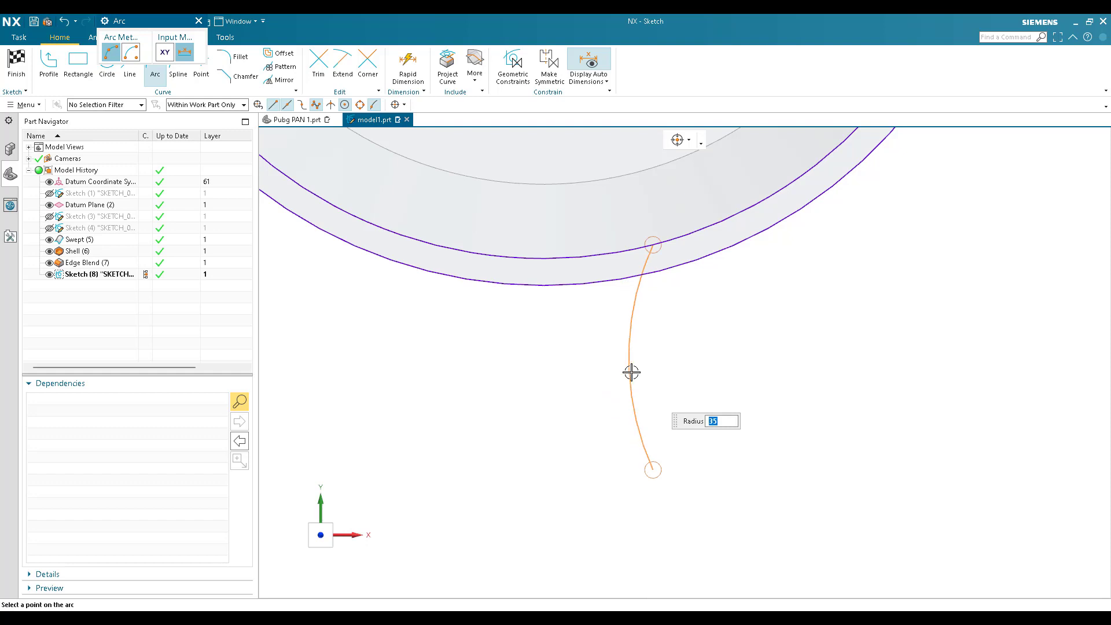
left_click(642, 290)
scroll(649, 399, "up", 5)
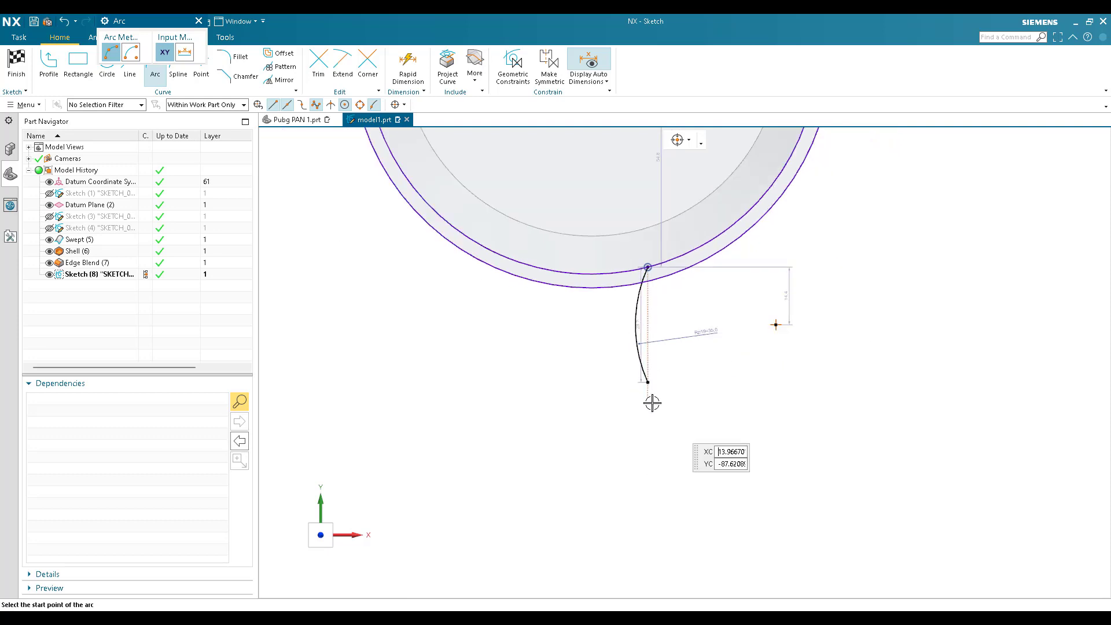
Step: Add a three-point arc of 97 mm radius from the first arc's lower end, about 33.7 mm long vertically and bowed away from the centreline
scroll(681, 289, "down", 2)
scroll(665, 399, "up", 1)
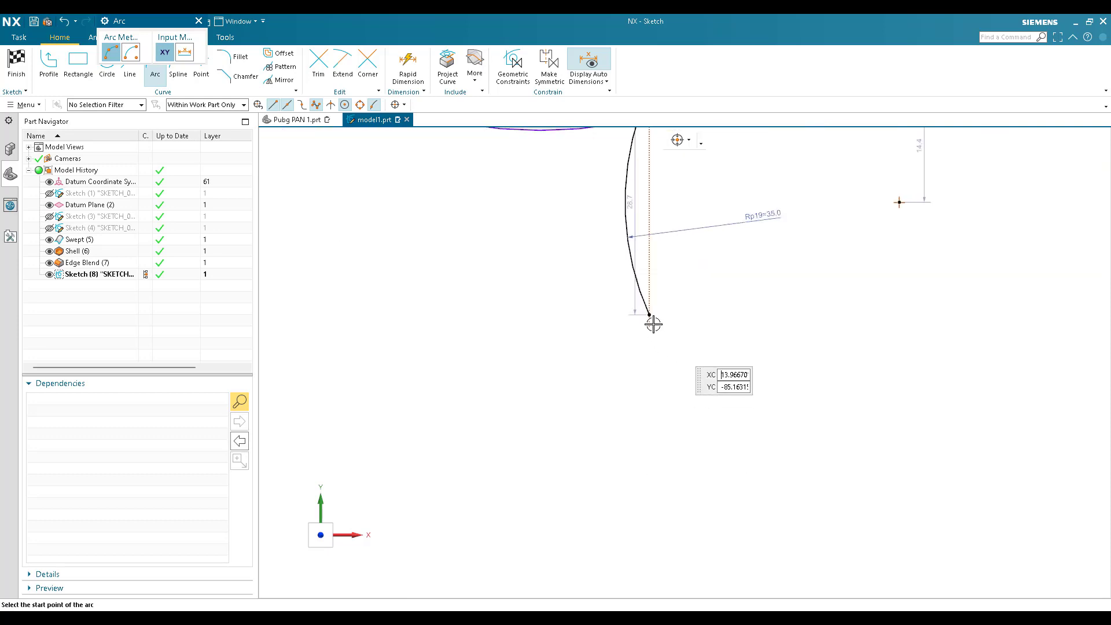
left_click(649, 315)
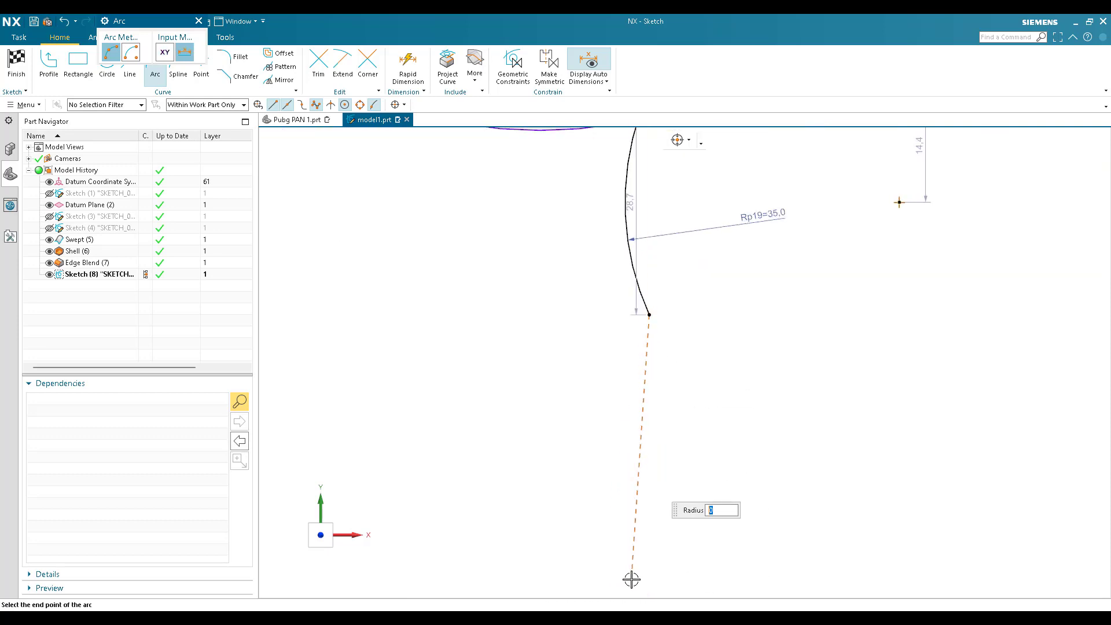
left_click(631, 578)
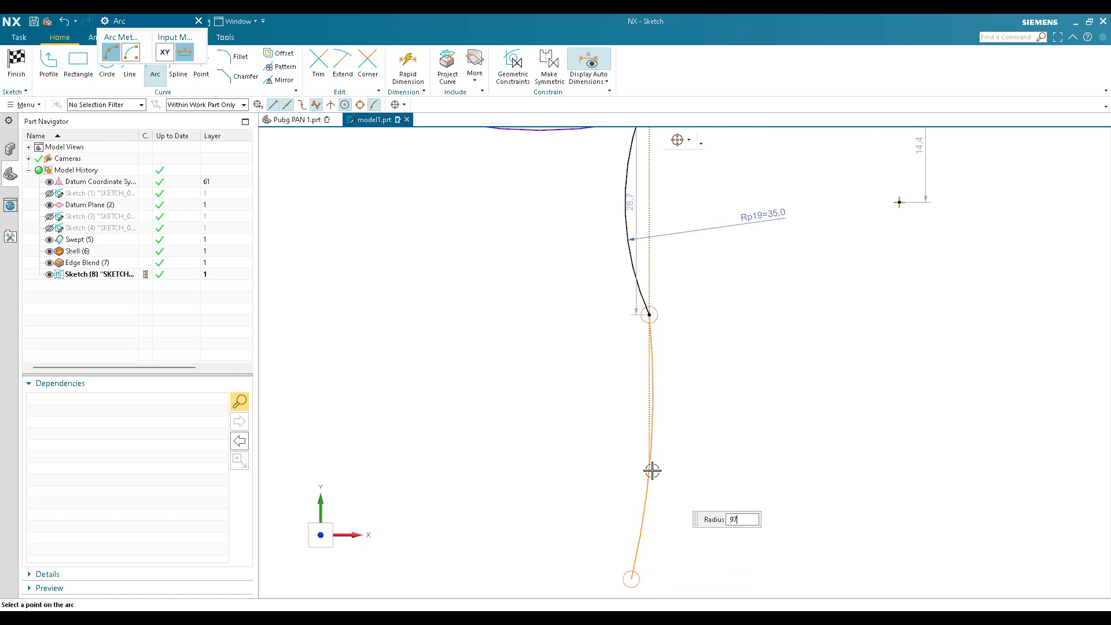
left_click(652, 470)
scroll(671, 379, "up", 2)
scroll(659, 523, "down", 3)
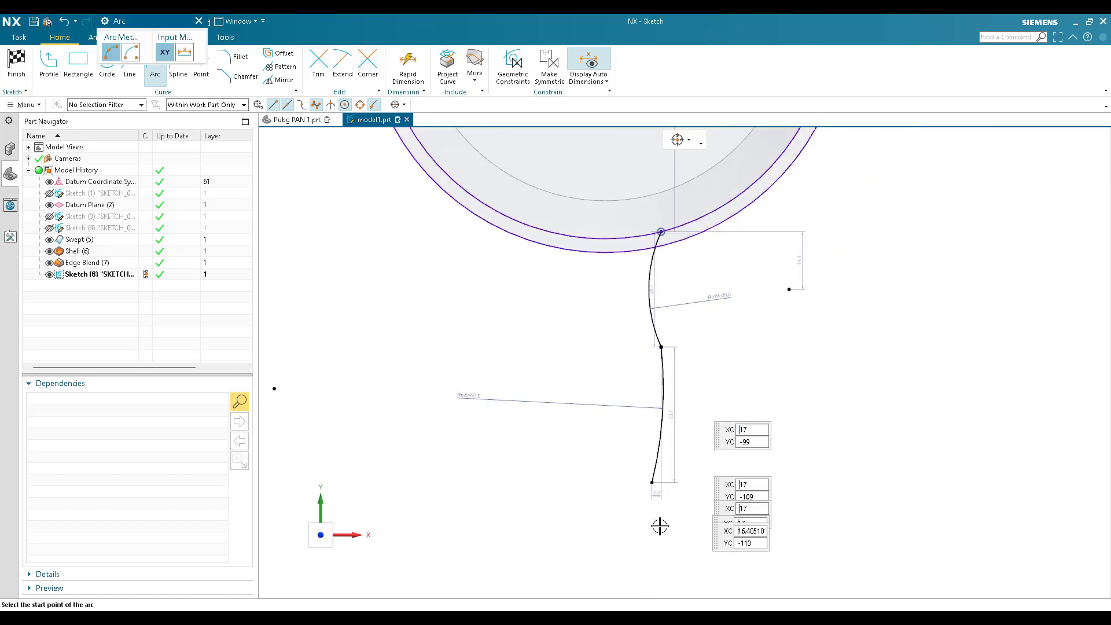
scroll(640, 556, "up", 4)
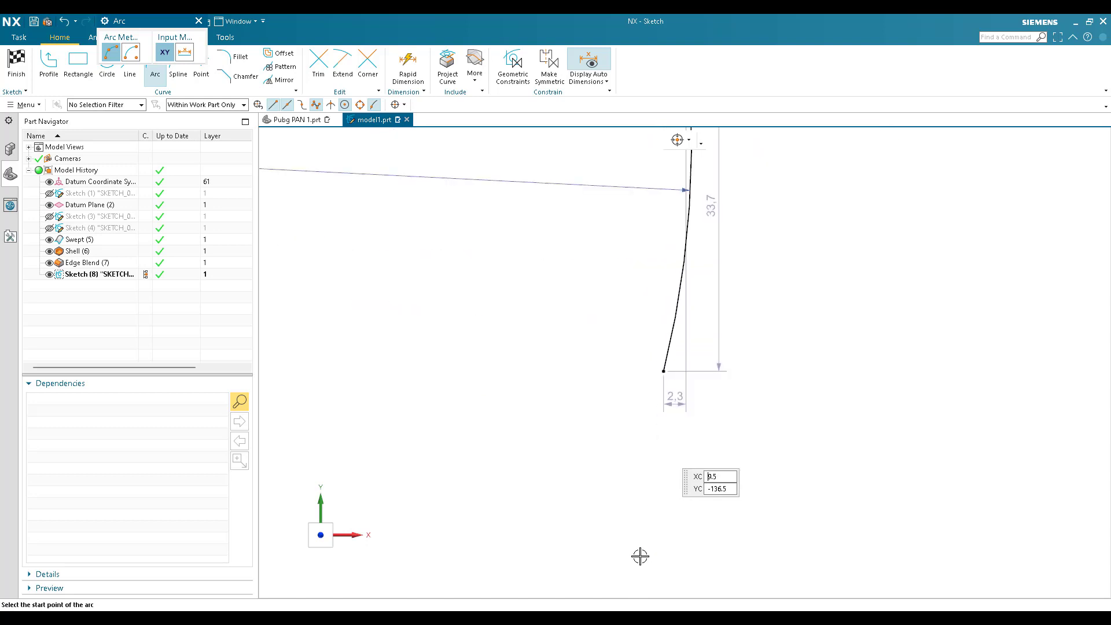
Step: Sketch a 10 mm radius arc by centre and endpoints near the 97 mm arc's lower end, opening upward as the handle's end
left_click(128, 75)
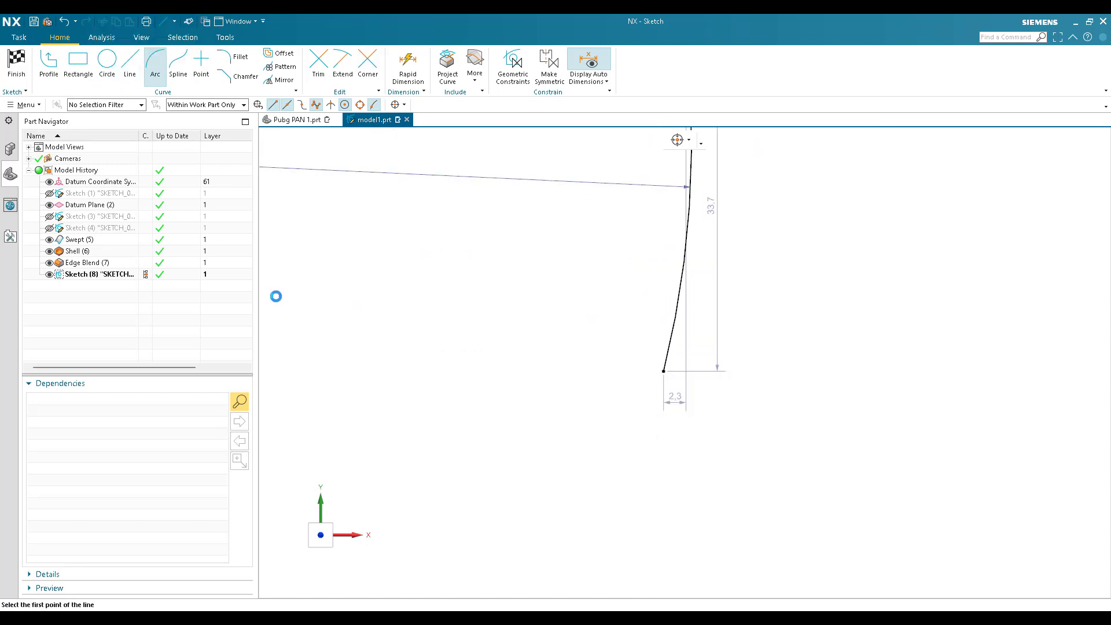
left_click(155, 75)
scroll(631, 371, "up", 2)
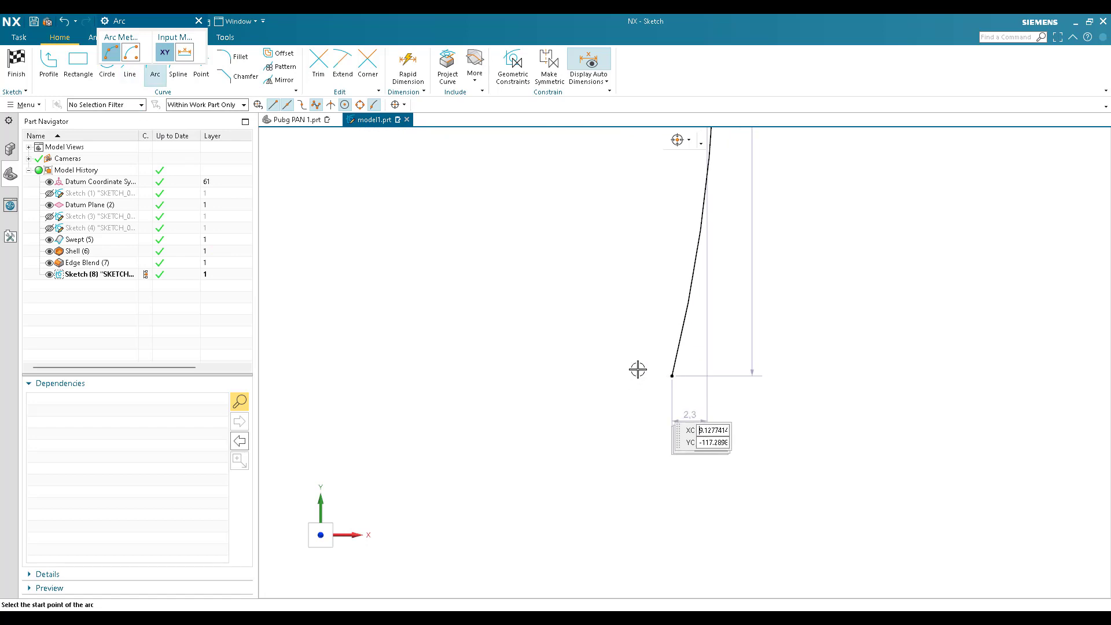
scroll(637, 367, "up", 1)
left_click(634, 379)
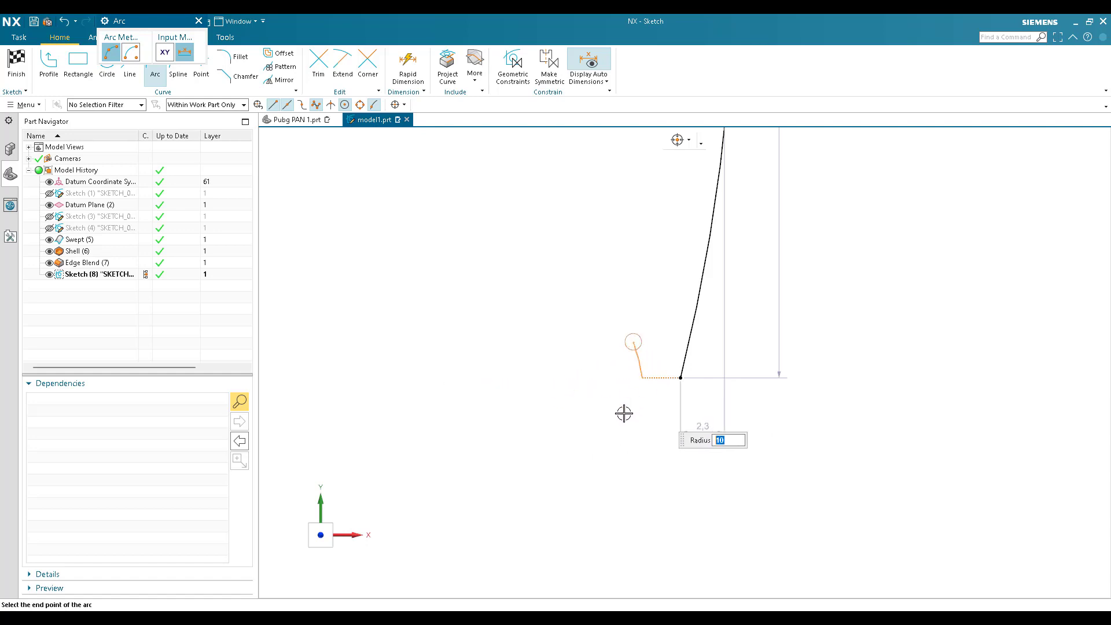
left_click(131, 52)
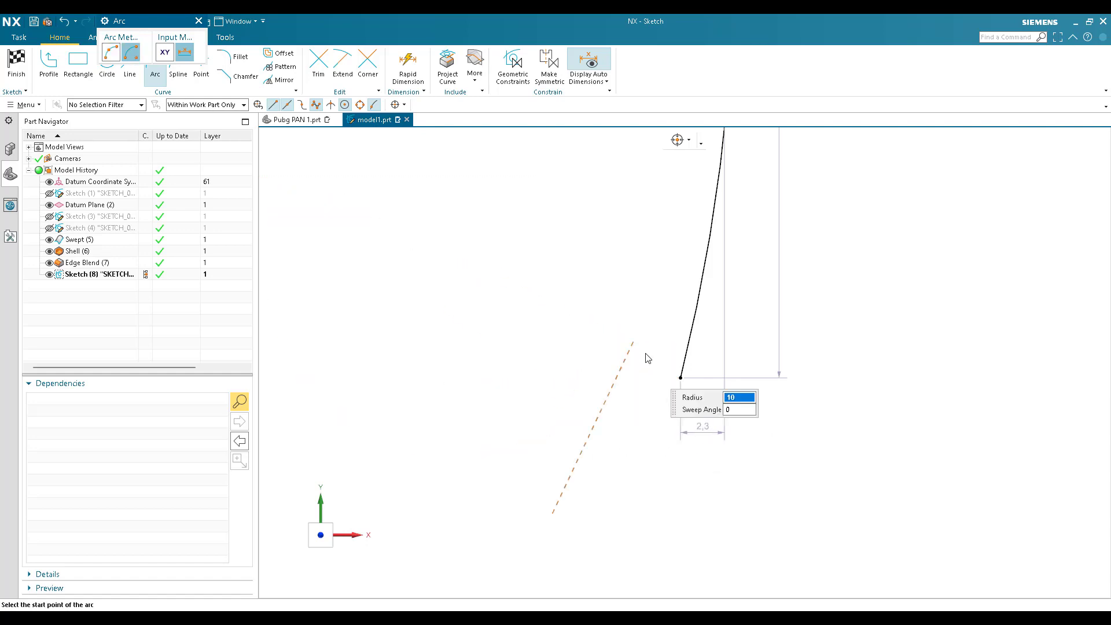
left_click(600, 364)
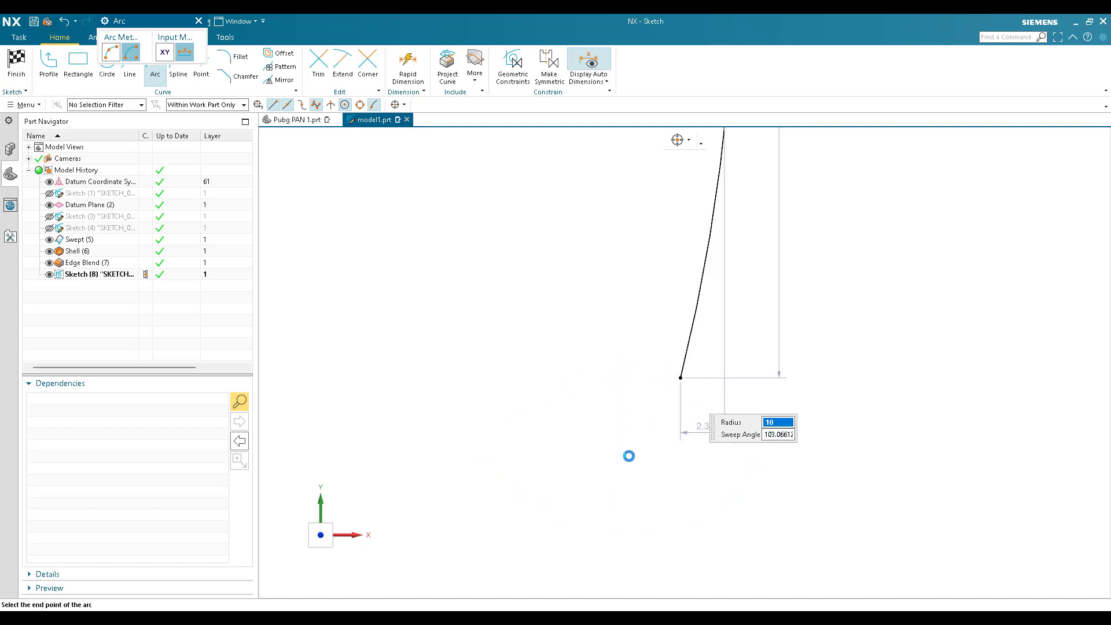
left_click(629, 456)
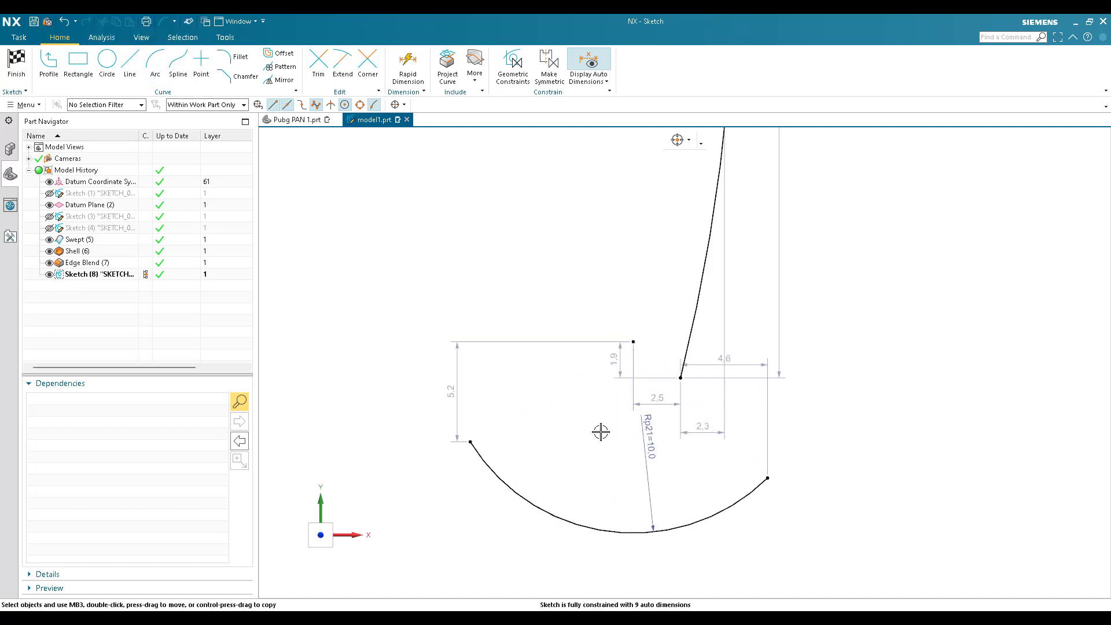
Step: Make the 10 mm arc tangent to the 97 mm arc with a geometric constraint
scroll(601, 432, "down", 4)
scroll(595, 399, "up", 3)
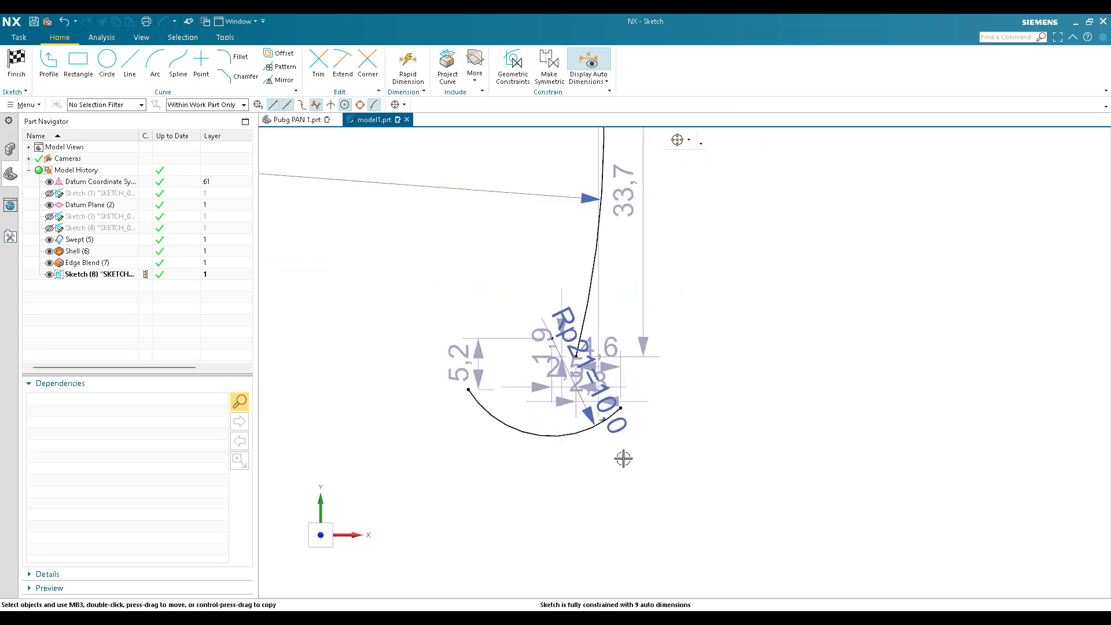
scroll(623, 458, "up", 1)
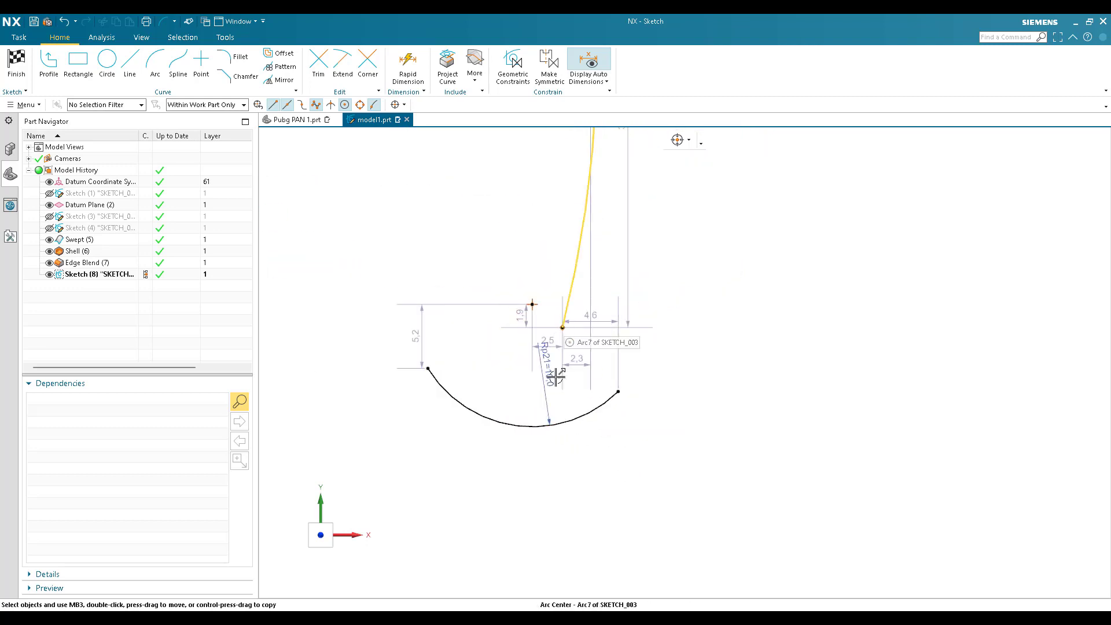
key("c")
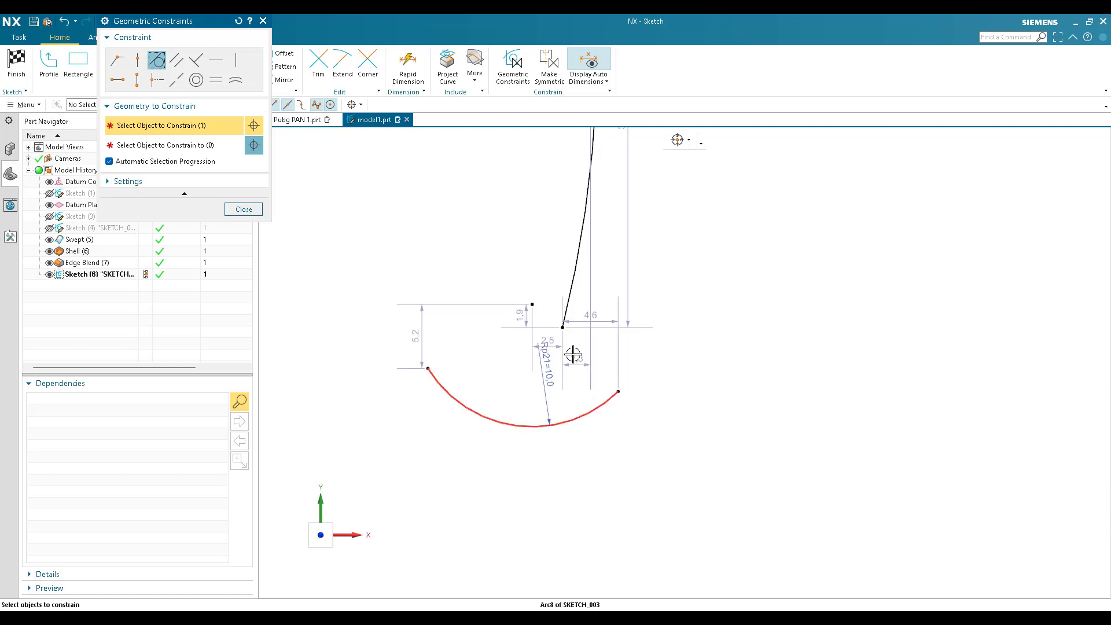
left_click(565, 315)
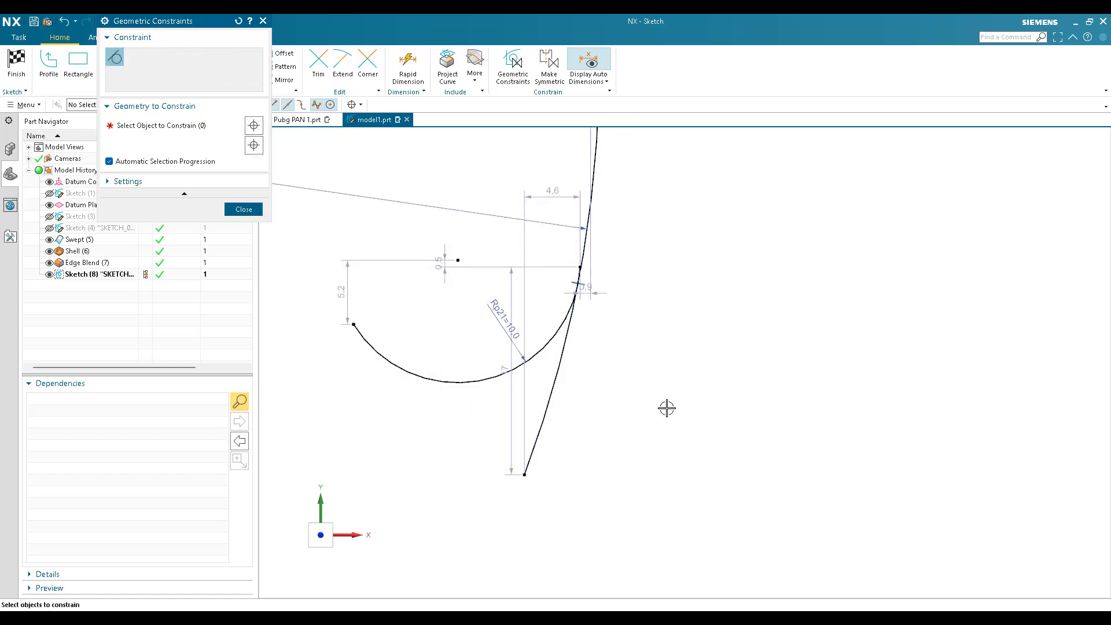
Step: Constrain the 10 mm arc's centre to lie on the Y axis with Point on Curve and finish constraining
scroll(666, 408, "down", 5)
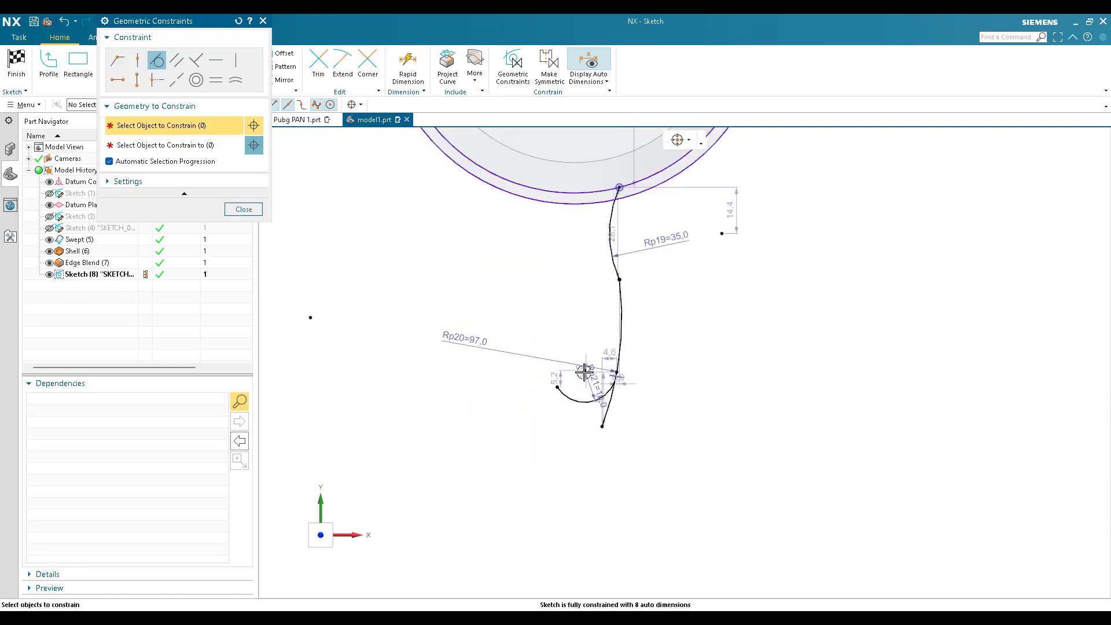
scroll(583, 372, "down", 3)
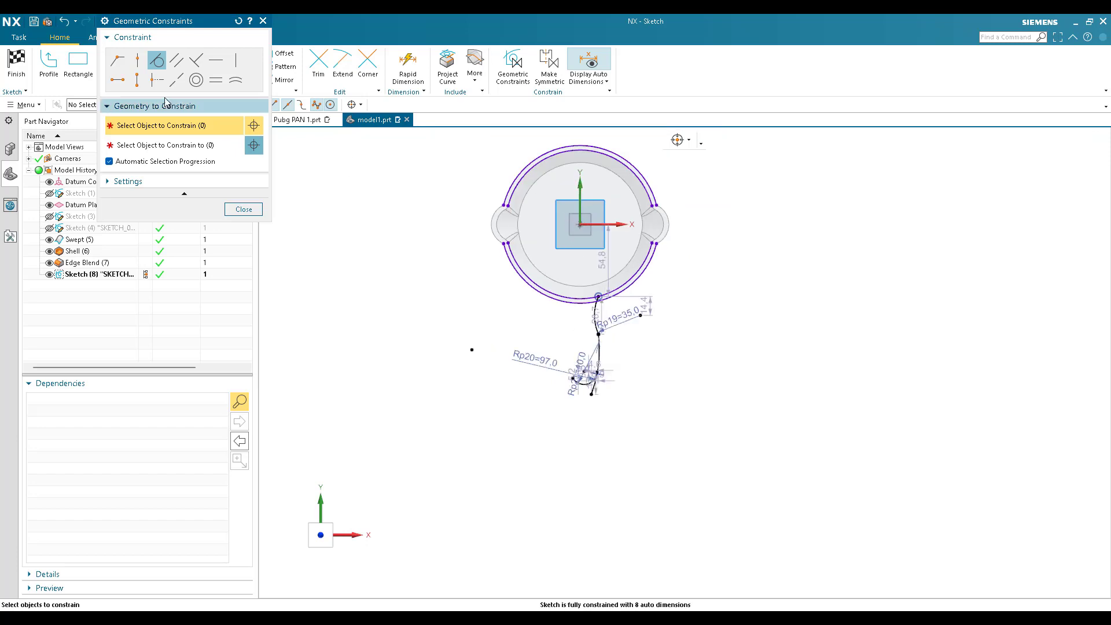
scroll(547, 364, "up", 5)
scroll(651, 393, "down", 3)
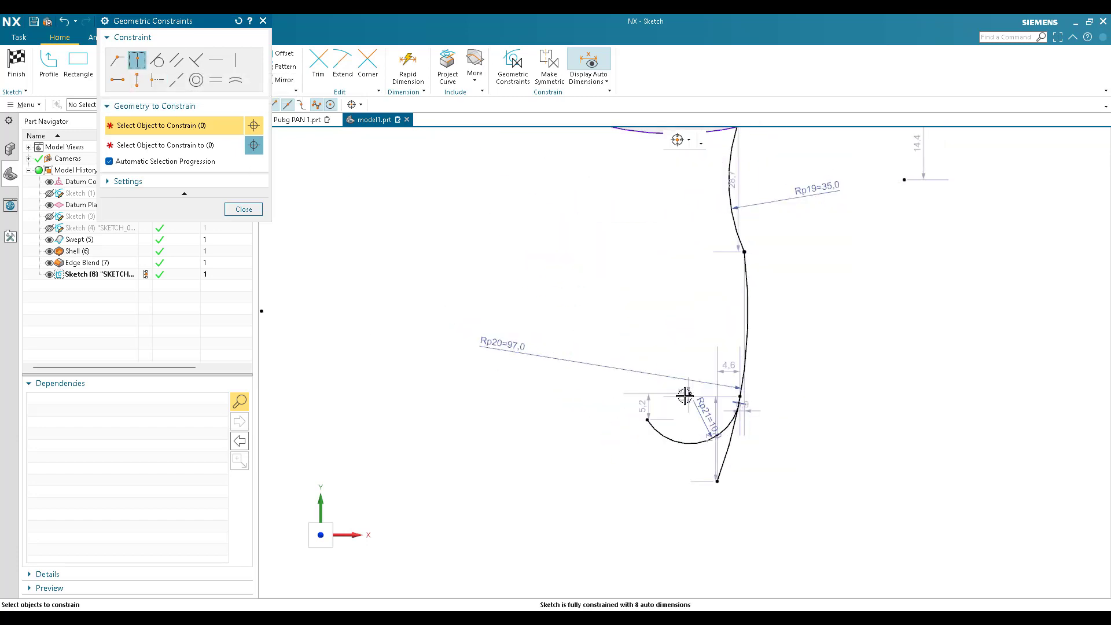
left_click(670, 413)
scroll(669, 414, "down", 2)
scroll(669, 415, "down", 1)
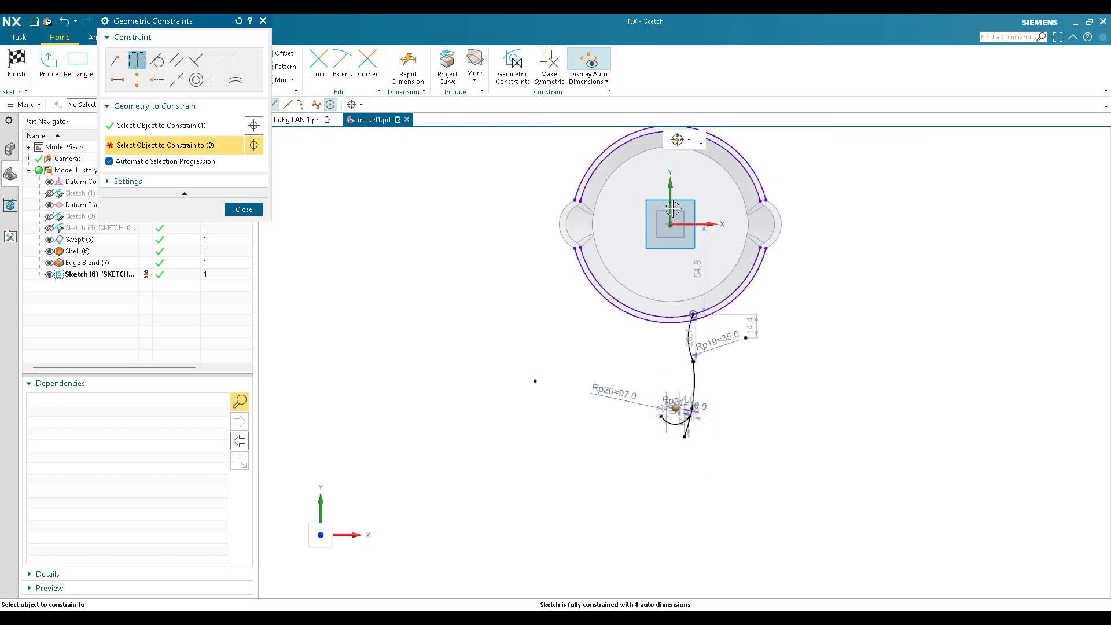
left_click(673, 205)
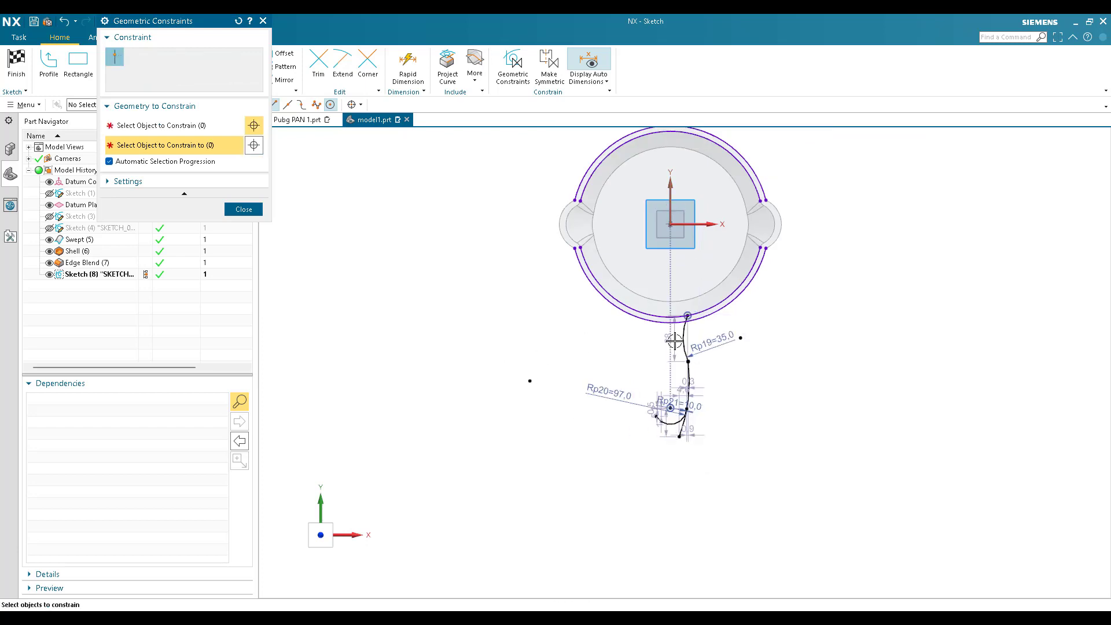
scroll(696, 357, "up", 1)
left_click(243, 209)
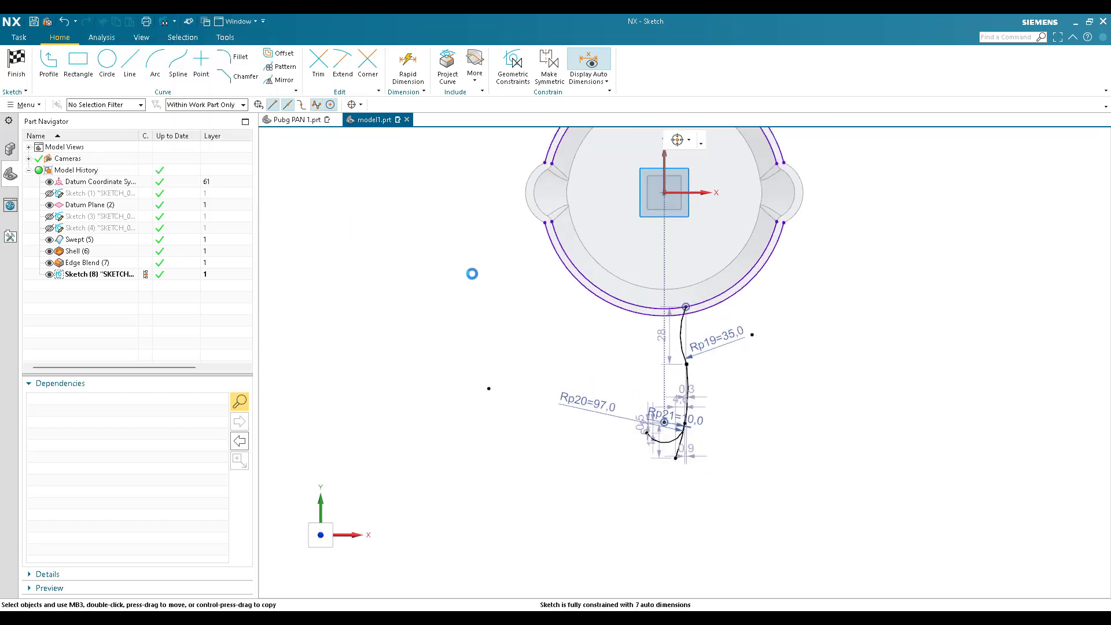
Step: Trim the overlapping ends of the 97 mm and 10 mm arcs back to their tangent point
scroll(676, 425, "up", 4)
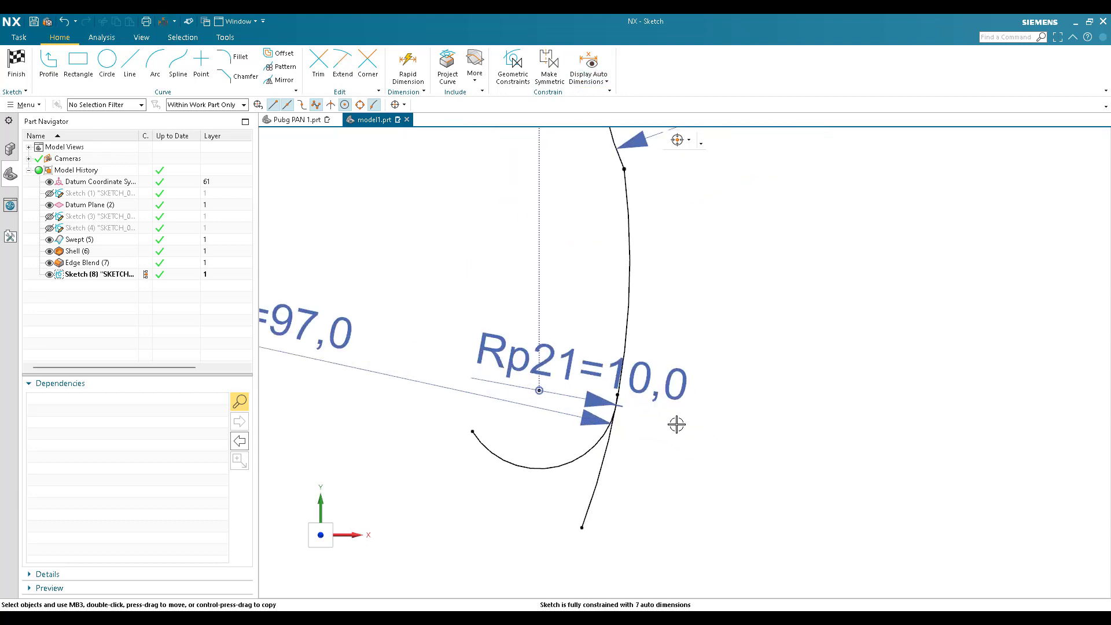
scroll(599, 447, "up", 2)
key("t")
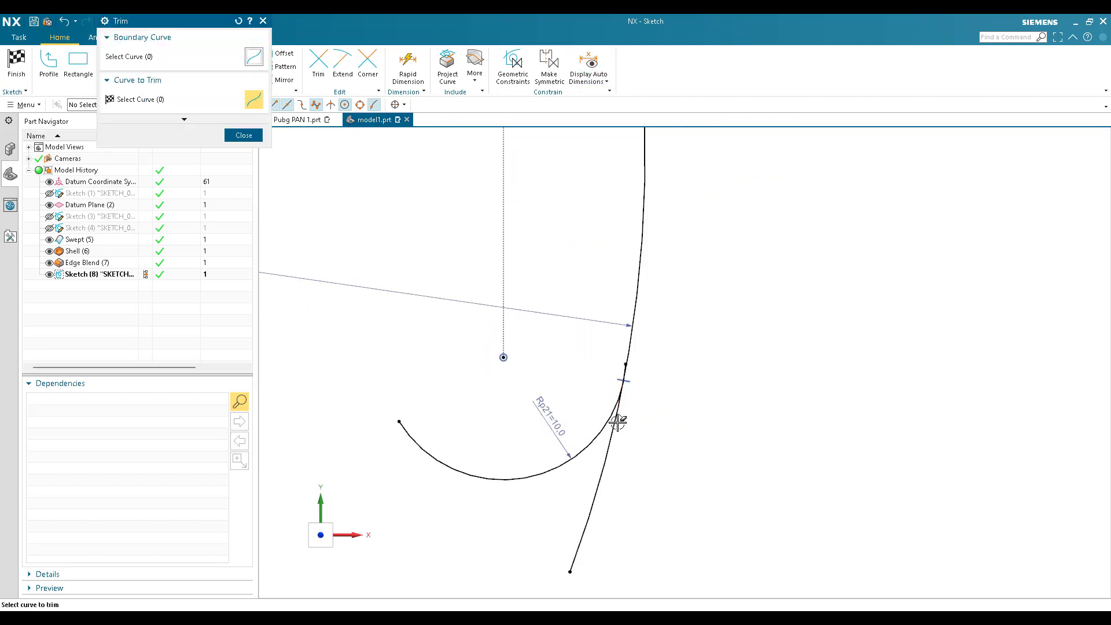
scroll(607, 375, "up", 3)
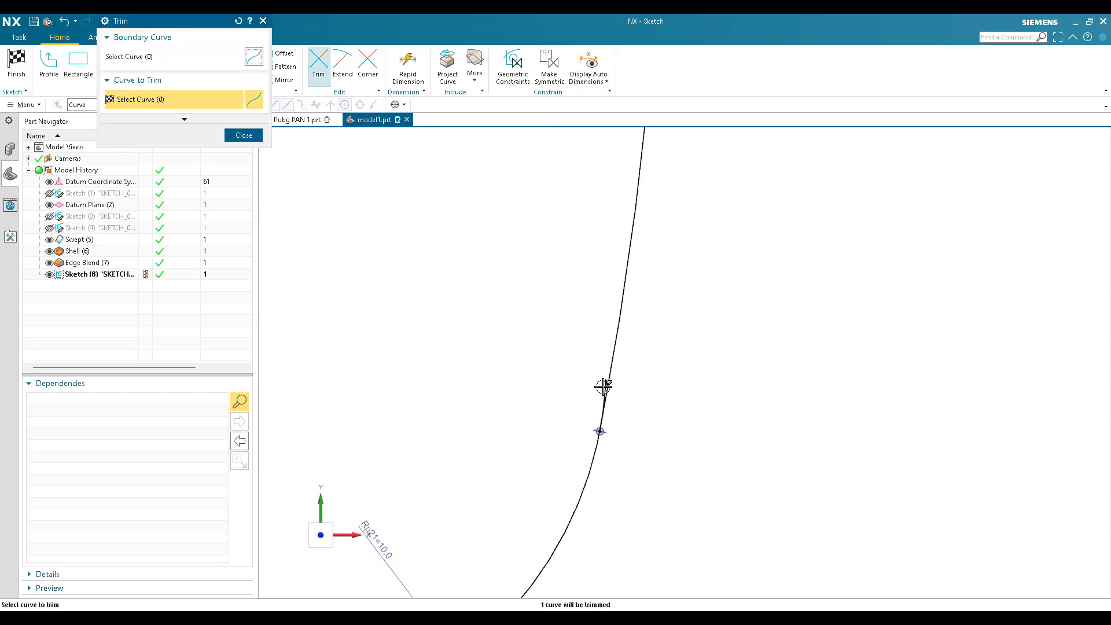
scroll(664, 394, "down", 5)
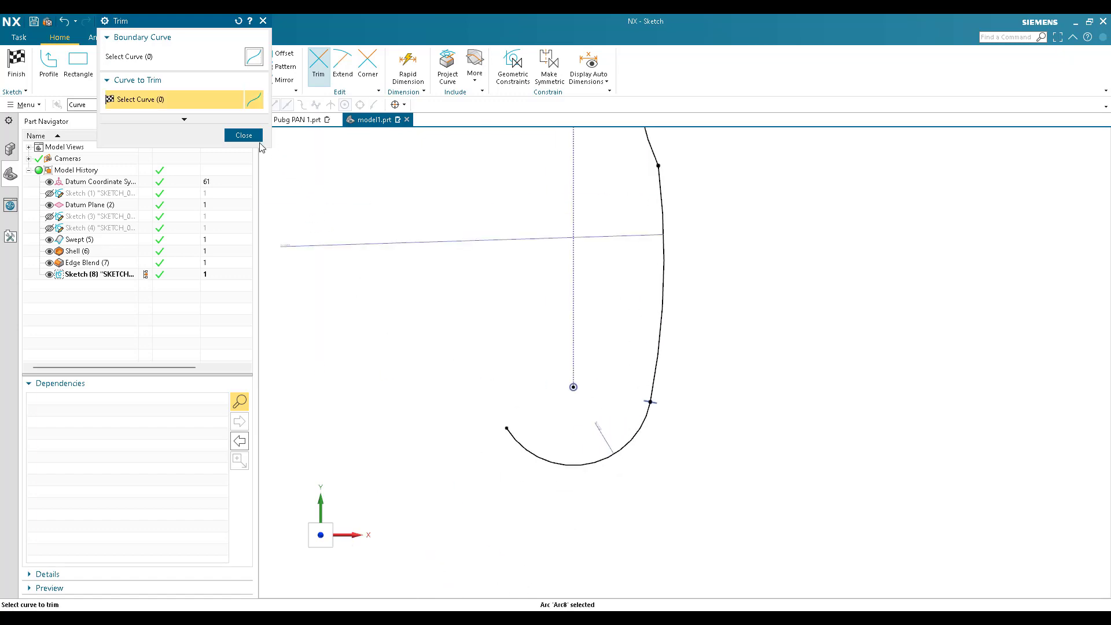
left_click(255, 138)
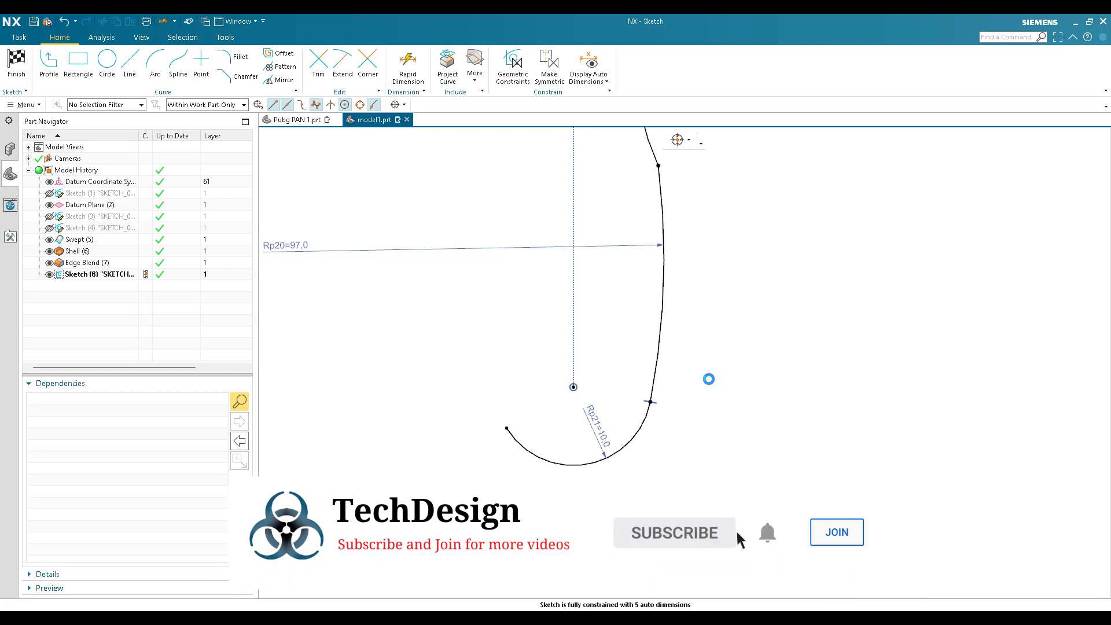
Step: Dimension the junction of the 35 mm and 97 mm arcs horizontally at 10 mm from the Y axis
key("d")
scroll(704, 362, "down", 2)
scroll(676, 286, "up", 5)
scroll(676, 286, "down", 3)
left_click(677, 288)
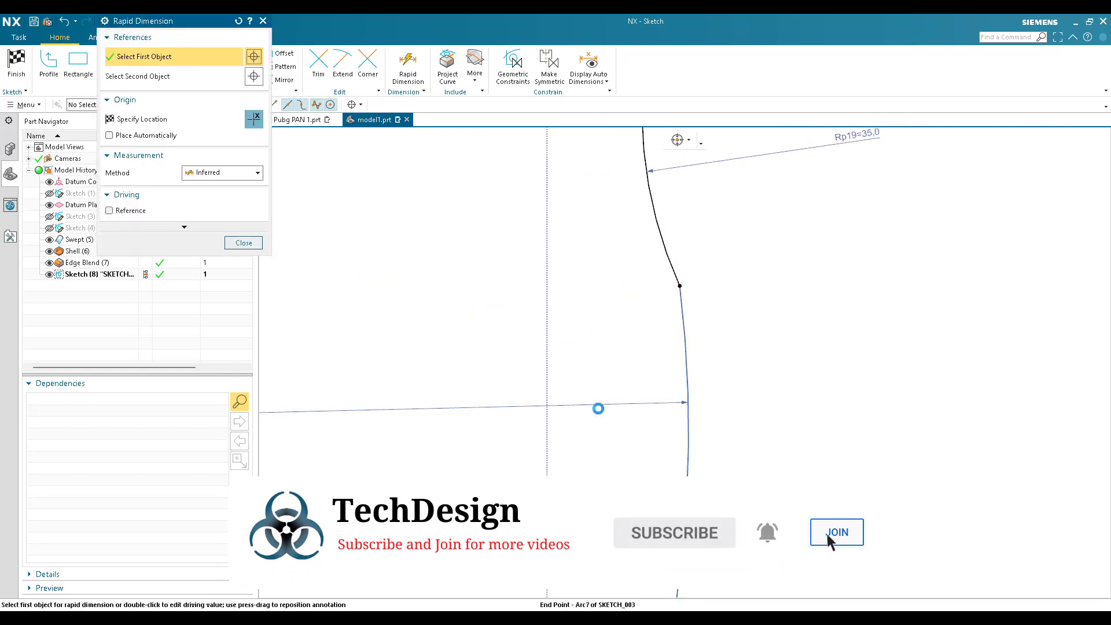
scroll(597, 405, "down", 2)
scroll(598, 408, "down", 3)
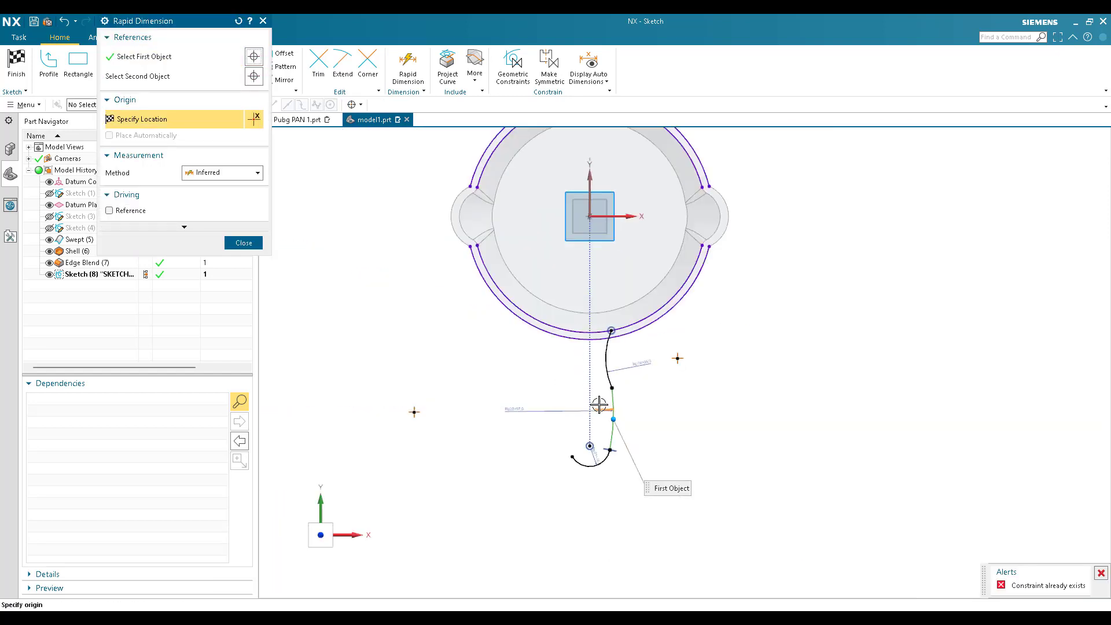
left_click(588, 189)
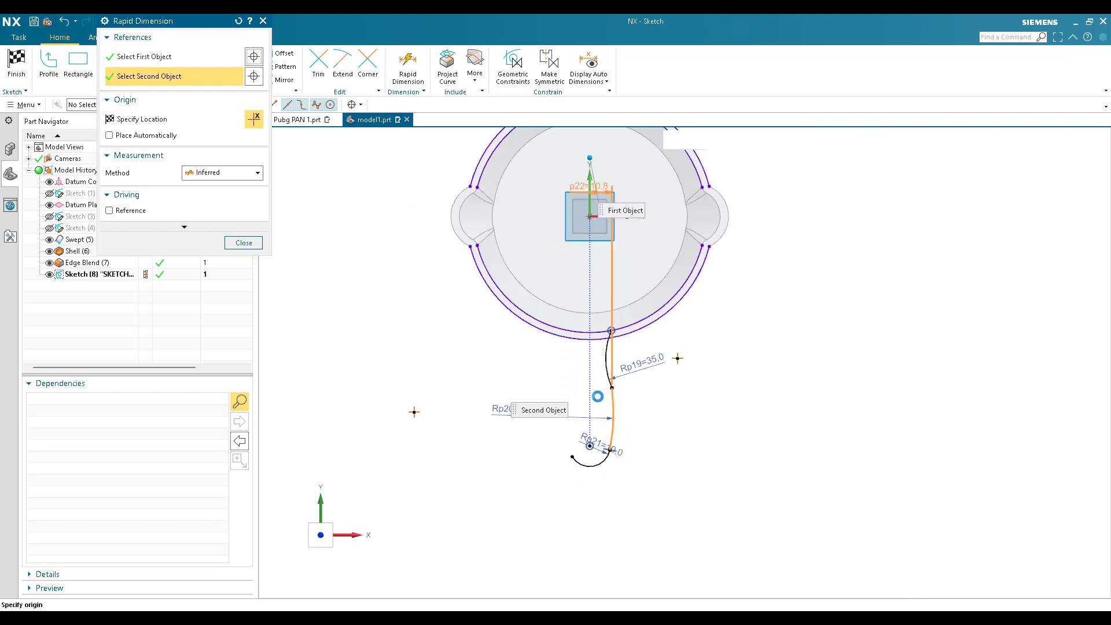
scroll(598, 397, "up", 5)
left_click(626, 454)
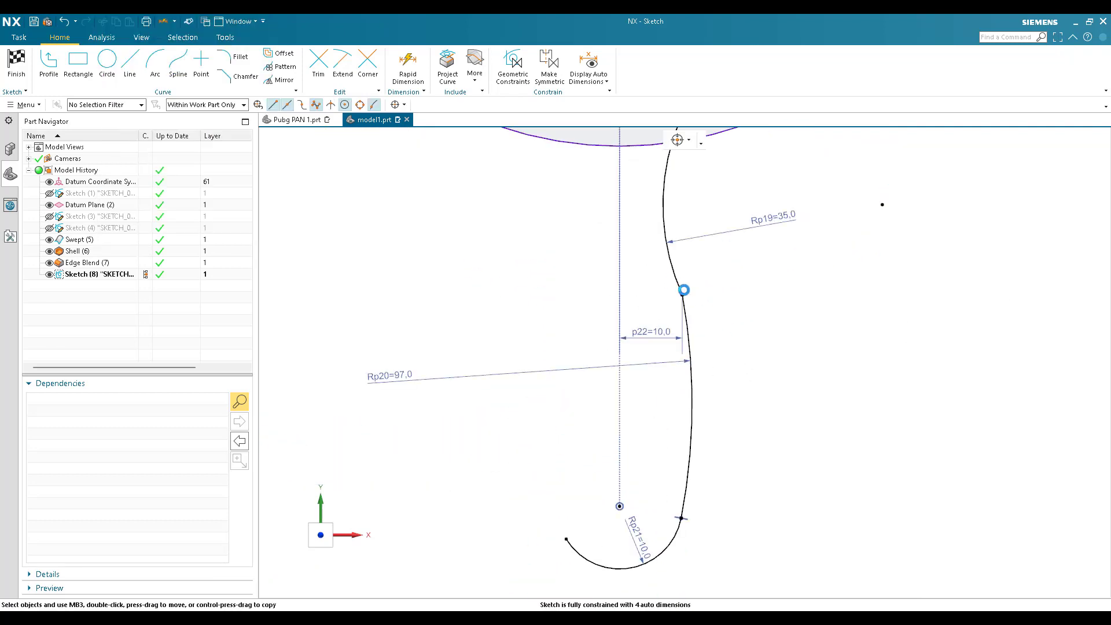
Step: Dimension the same arc junction vertically at 95 mm from the X axis
key("d")
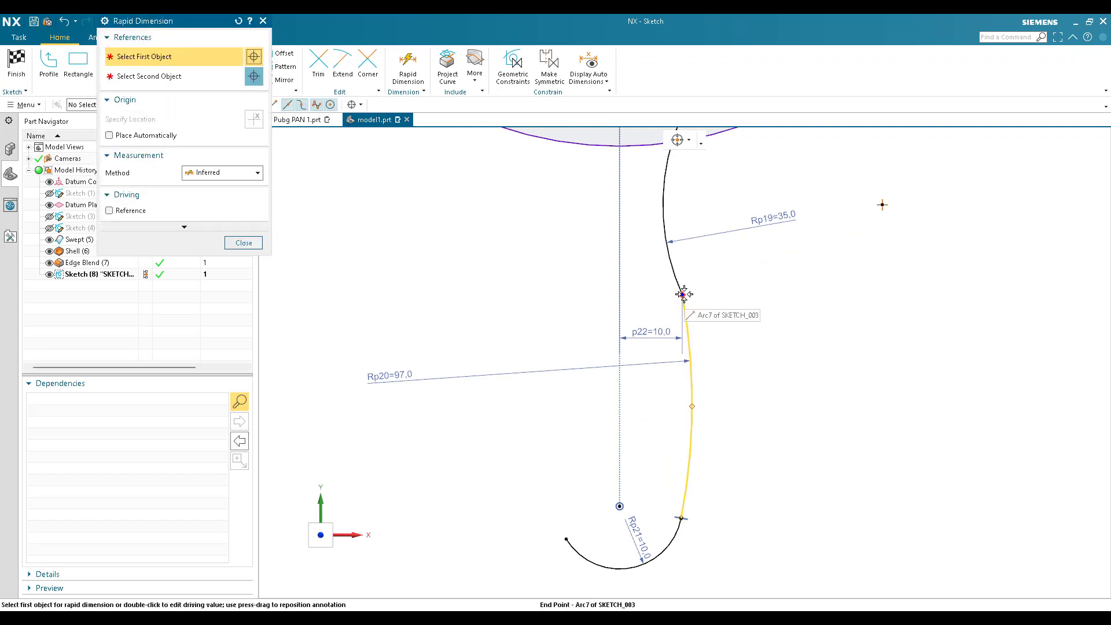
left_click(688, 320)
scroll(711, 469, "down", 4)
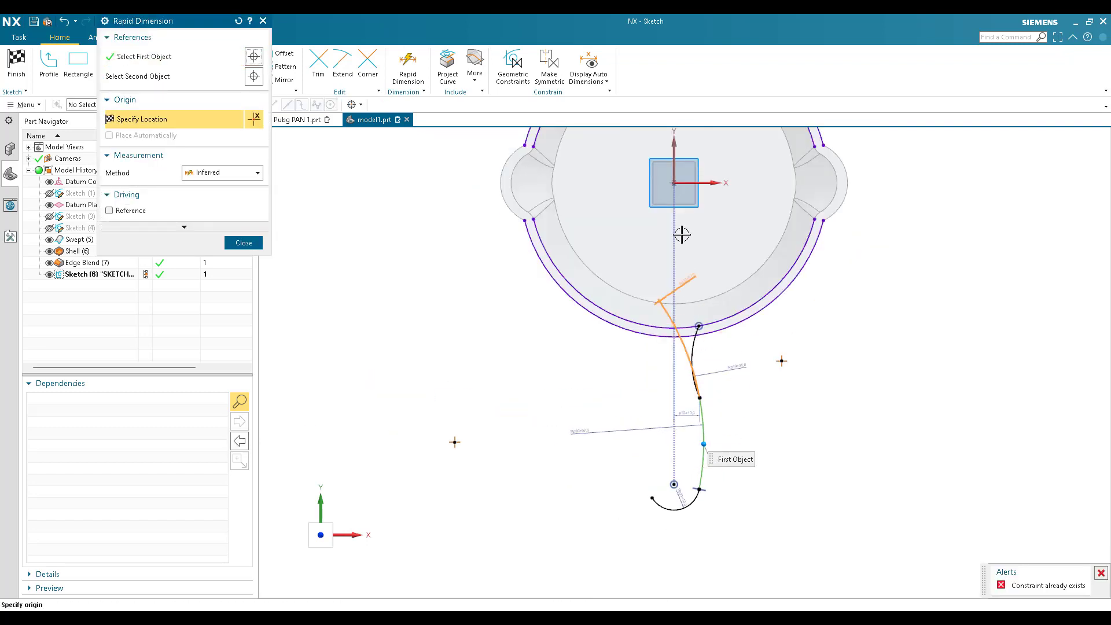
left_click(705, 182)
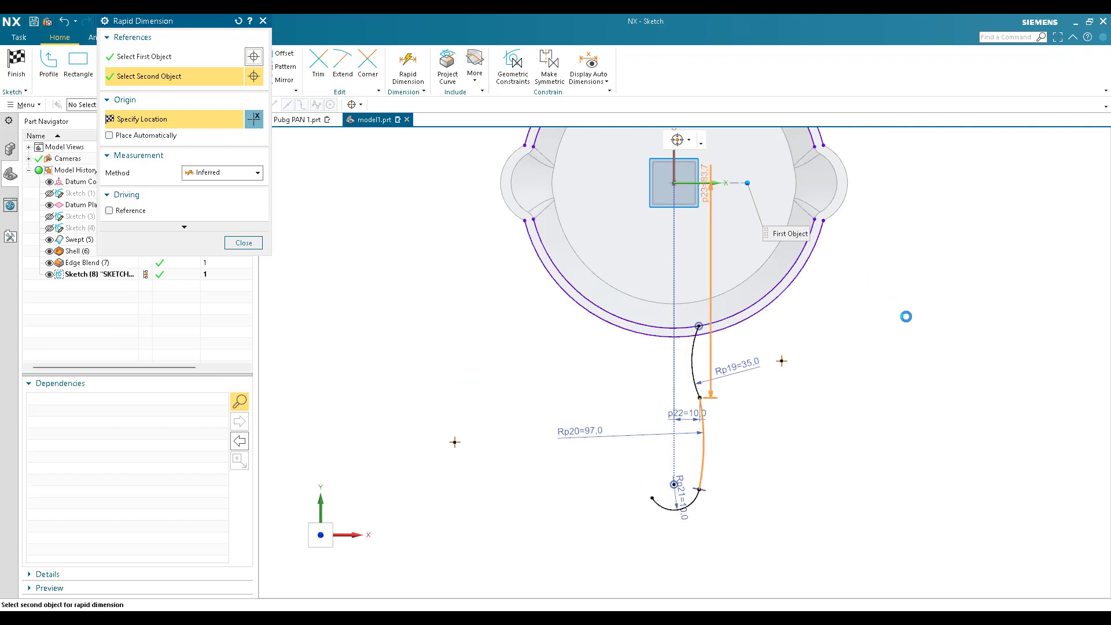
left_click(888, 406)
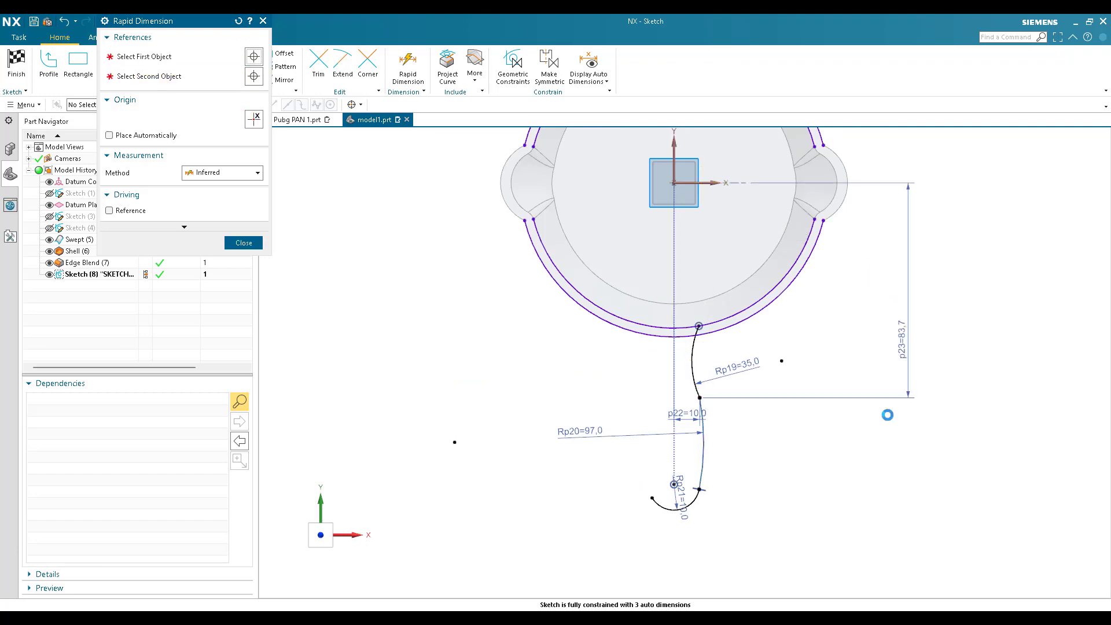
type("95")
key("Return")
key("Escape")
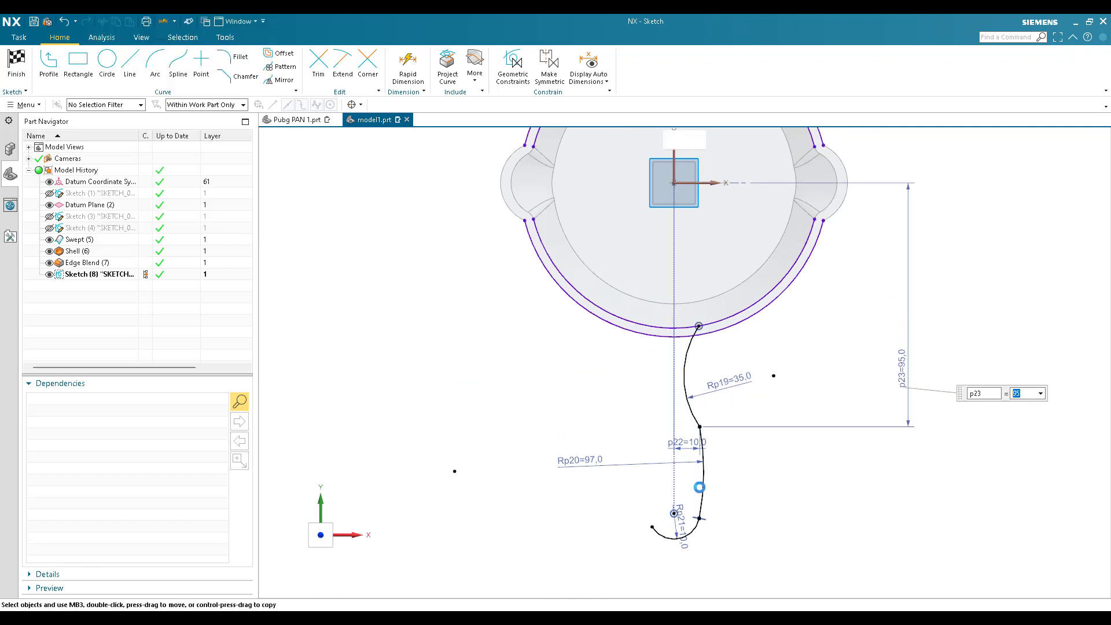
Step: Display the sketch's auto dimensions and examine which points of the handle arcs still lack driving dimensions
scroll(683, 461, "up", 3)
scroll(745, 425, "down", 2)
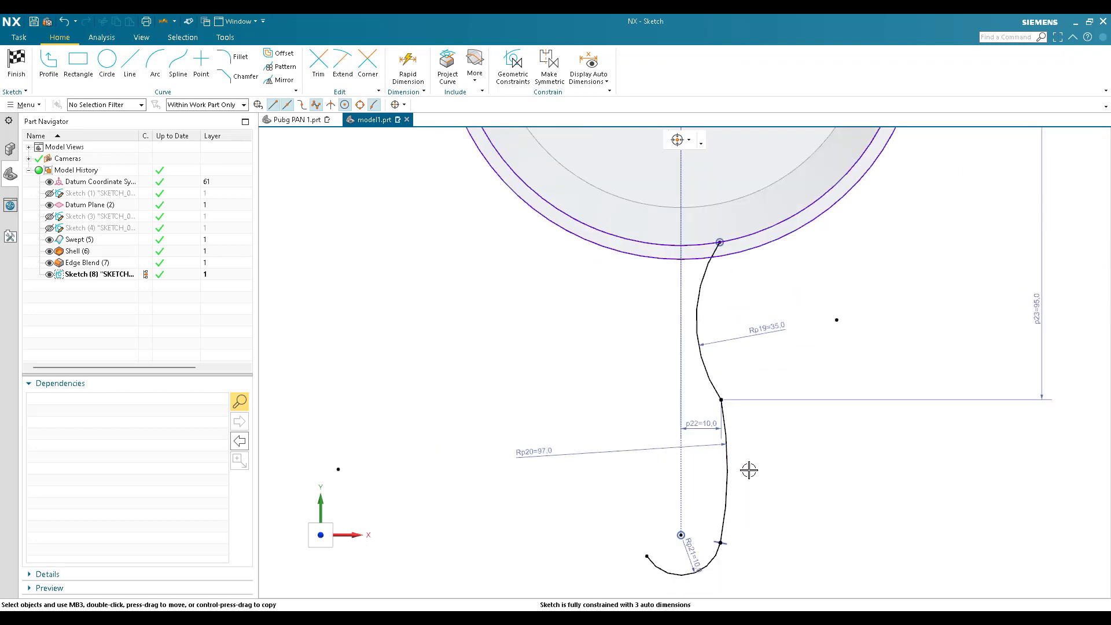
scroll(749, 469, "up", 3)
scroll(730, 579, "up", 1)
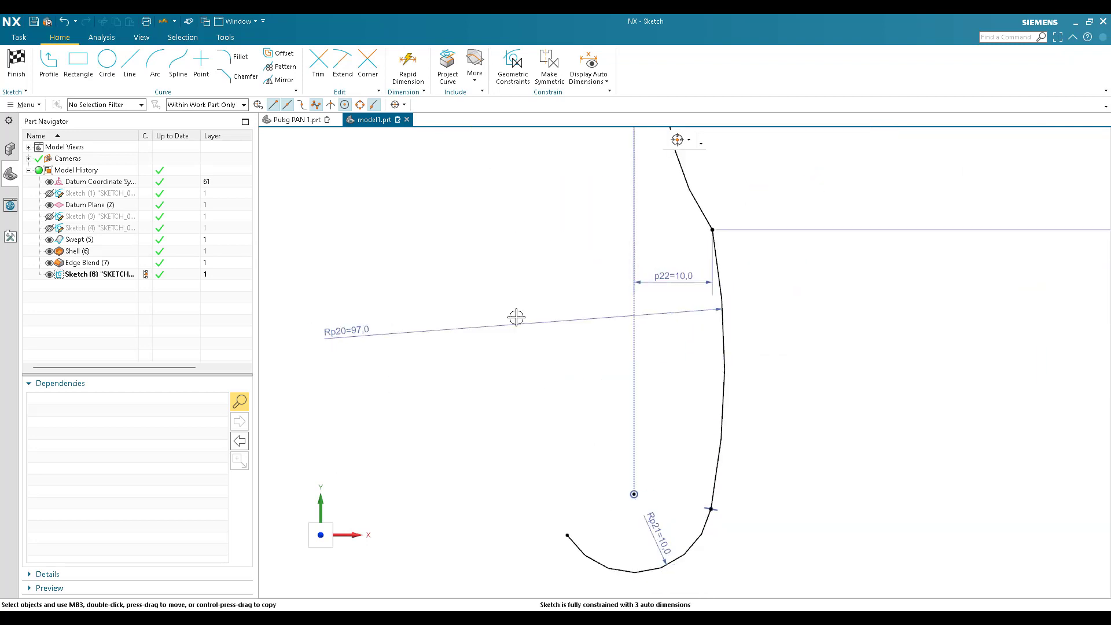
left_click(584, 57)
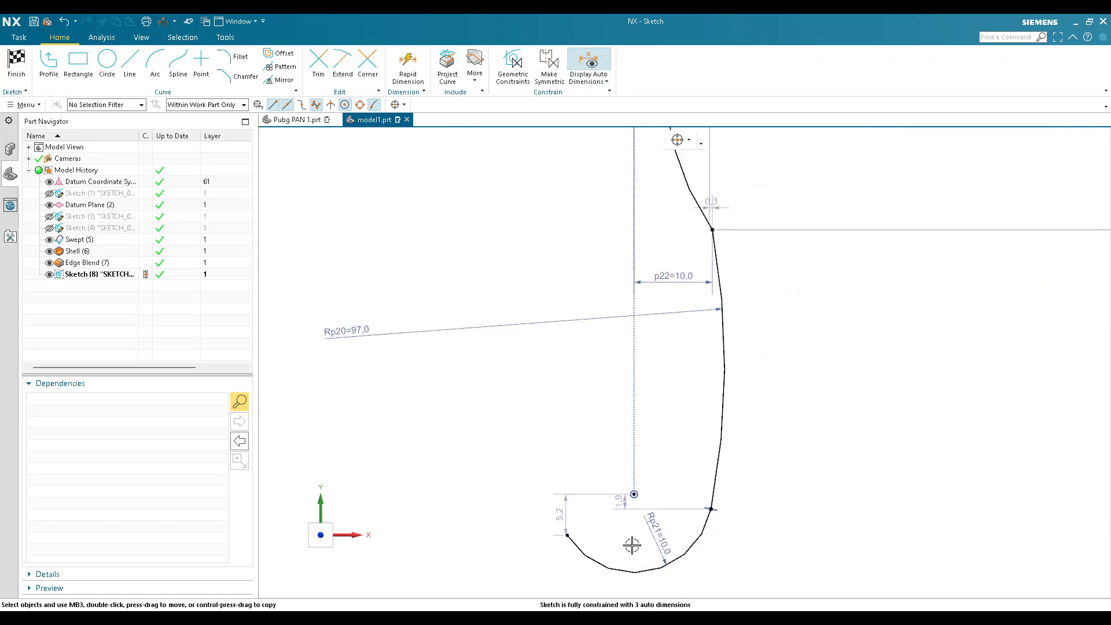
scroll(632, 546, "up", 4)
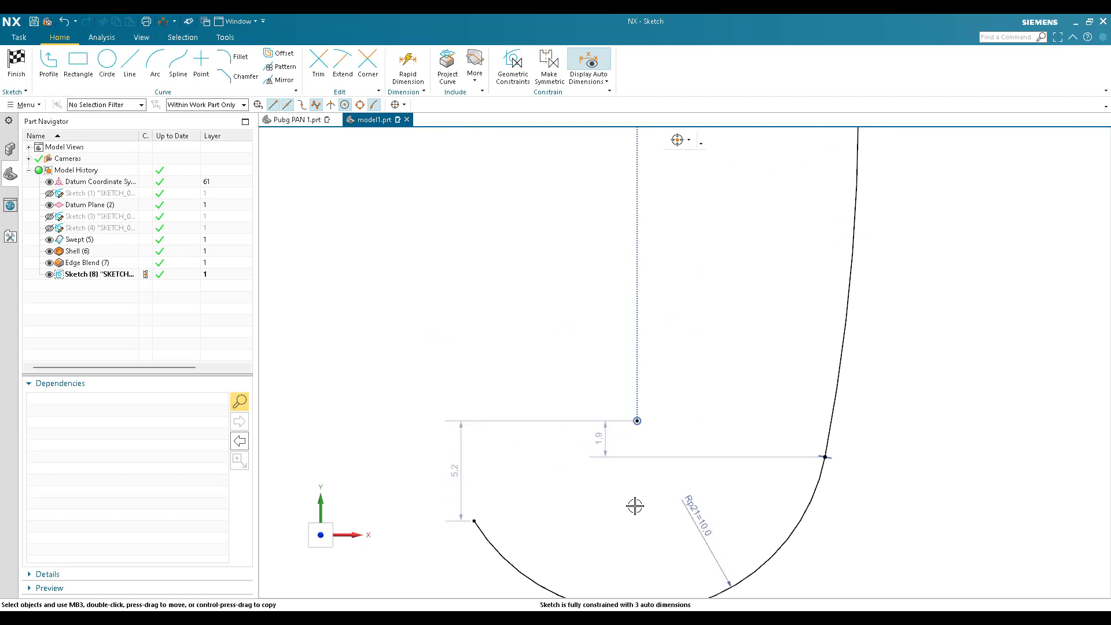
scroll(635, 506, "down", 9)
scroll(649, 422, "up", 5)
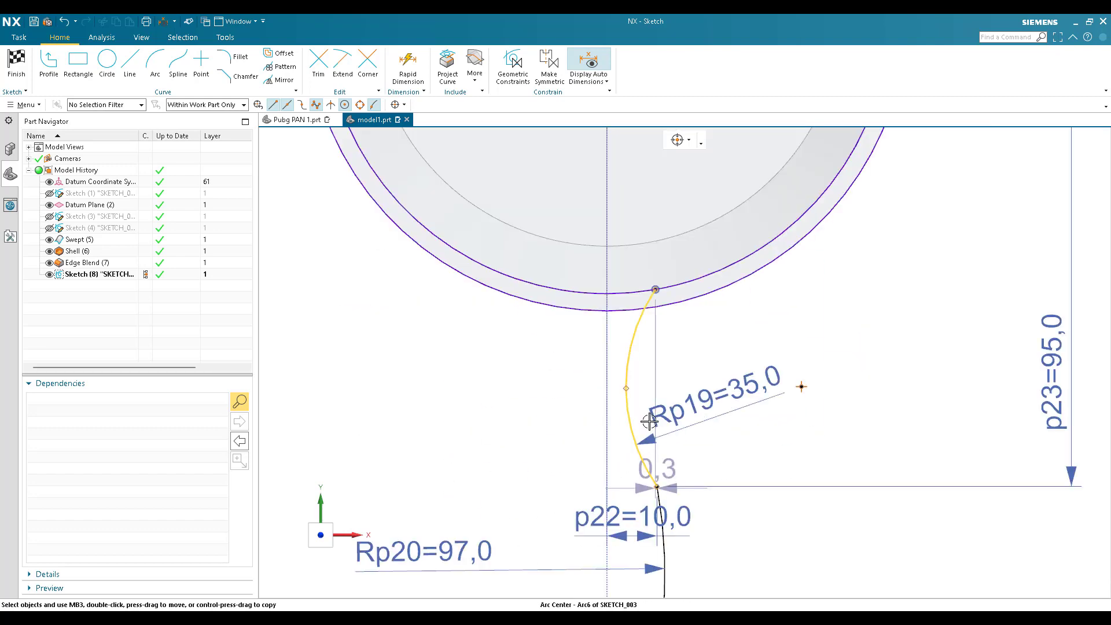
scroll(665, 443, "up", 3)
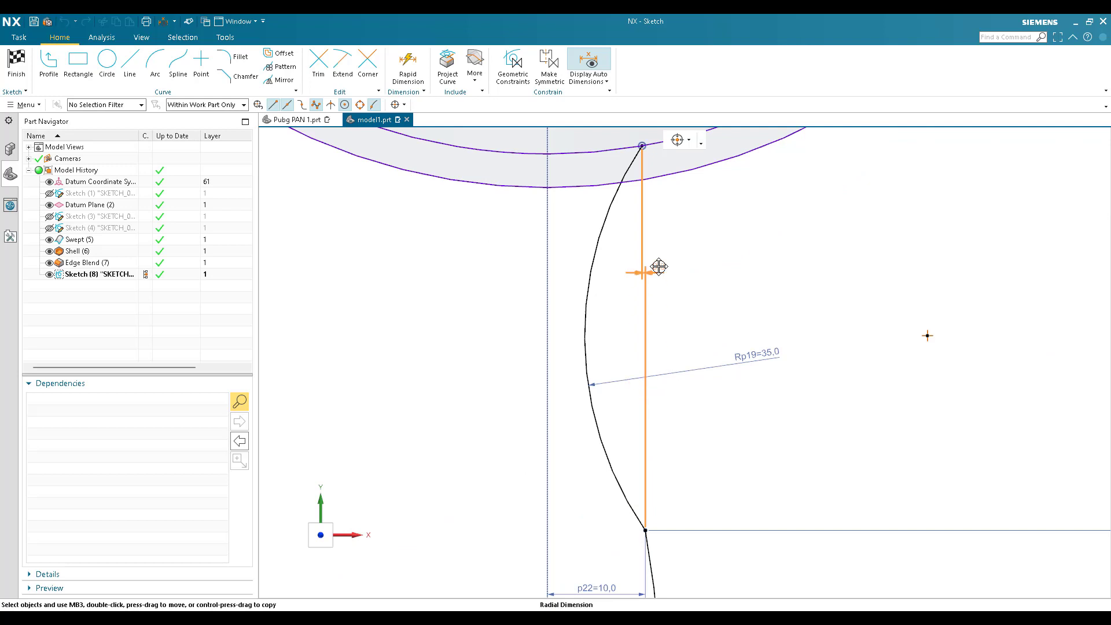
scroll(700, 445, "down", 2)
scroll(700, 444, "up", 1)
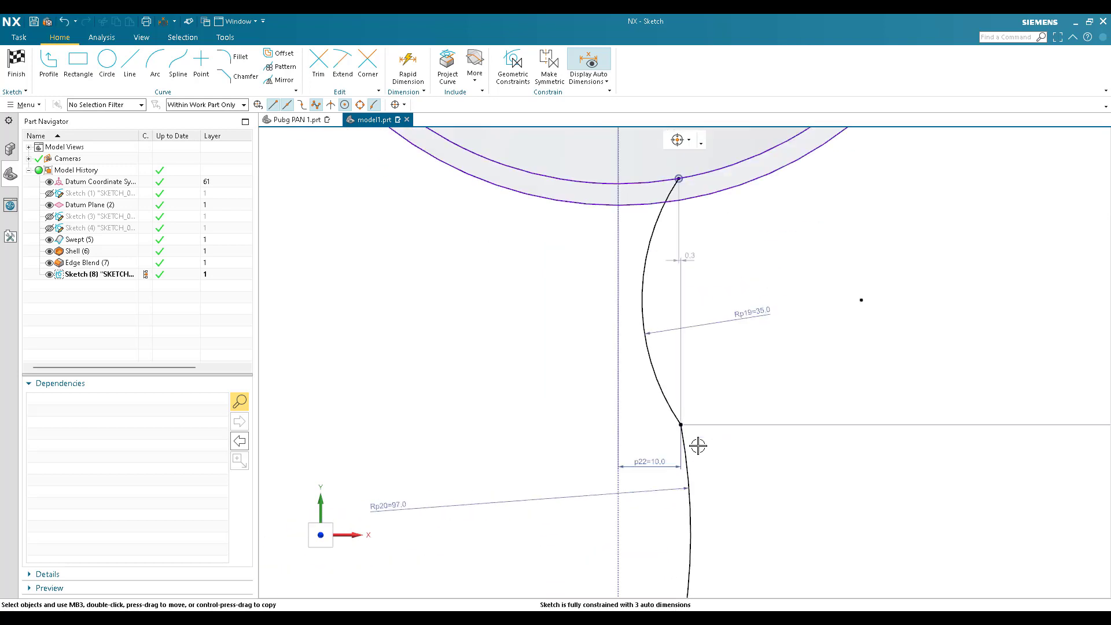
scroll(676, 194, "up", 4)
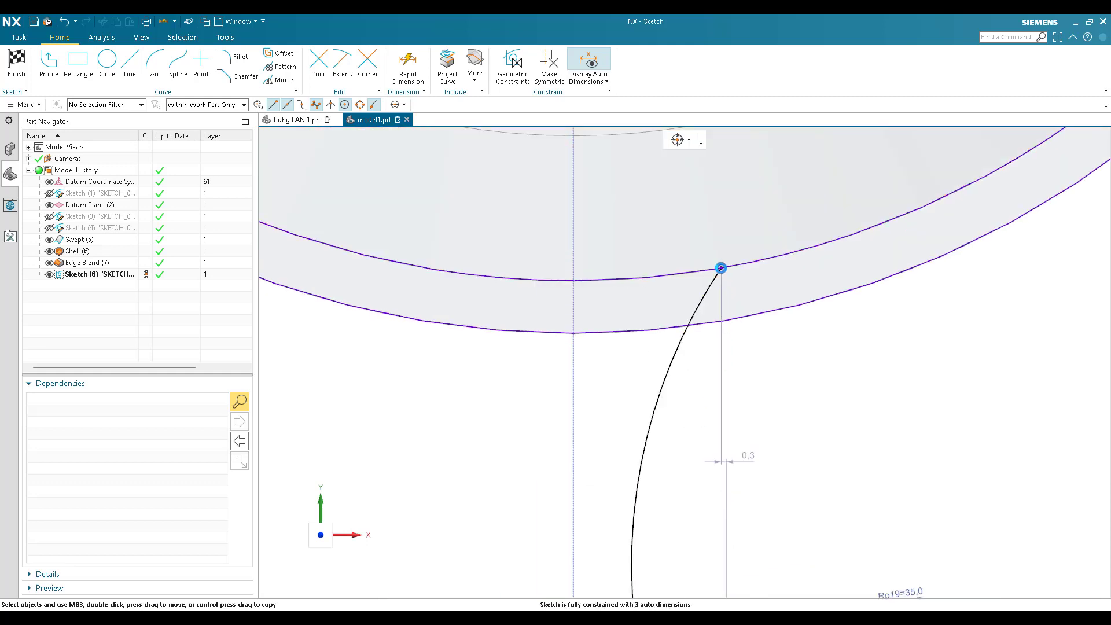
Step: Dimension the 35 mm arc's end on the pan rim horizontally at 12.5 mm from the Y axis
key("d")
left_click(659, 391)
scroll(660, 393, "down", 4)
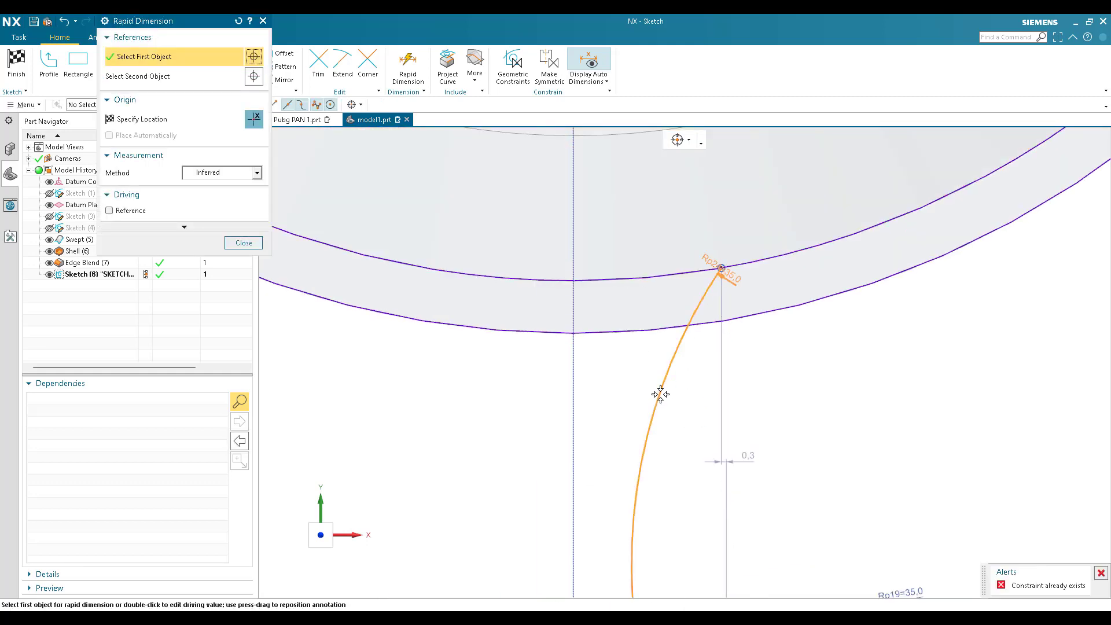
scroll(660, 394, "down", 6)
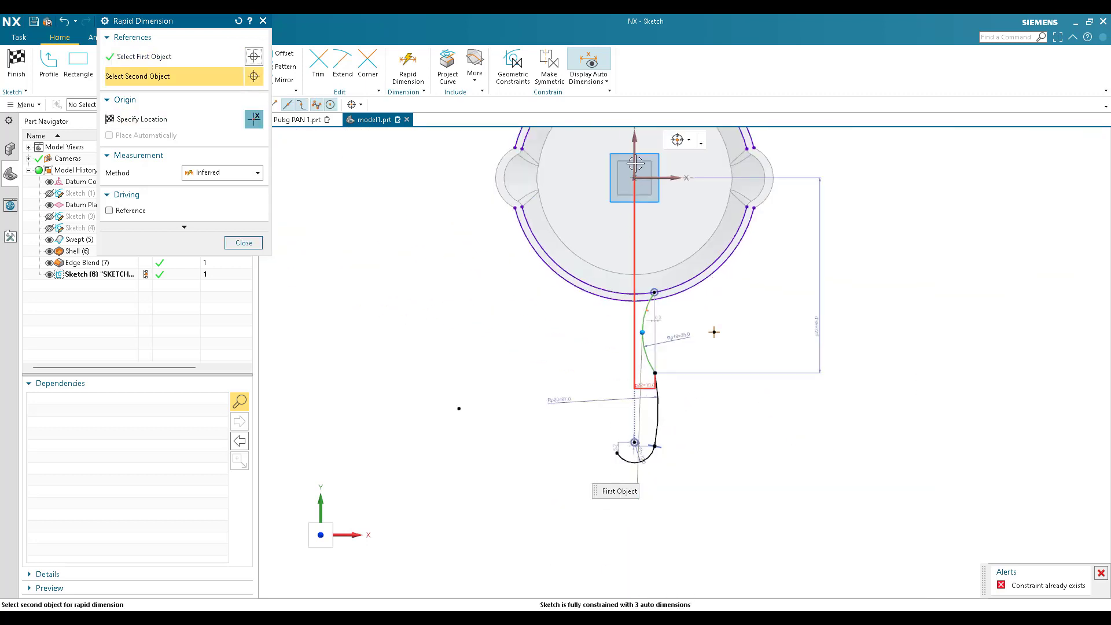
left_click(653, 292)
scroll(644, 295, "up", 4)
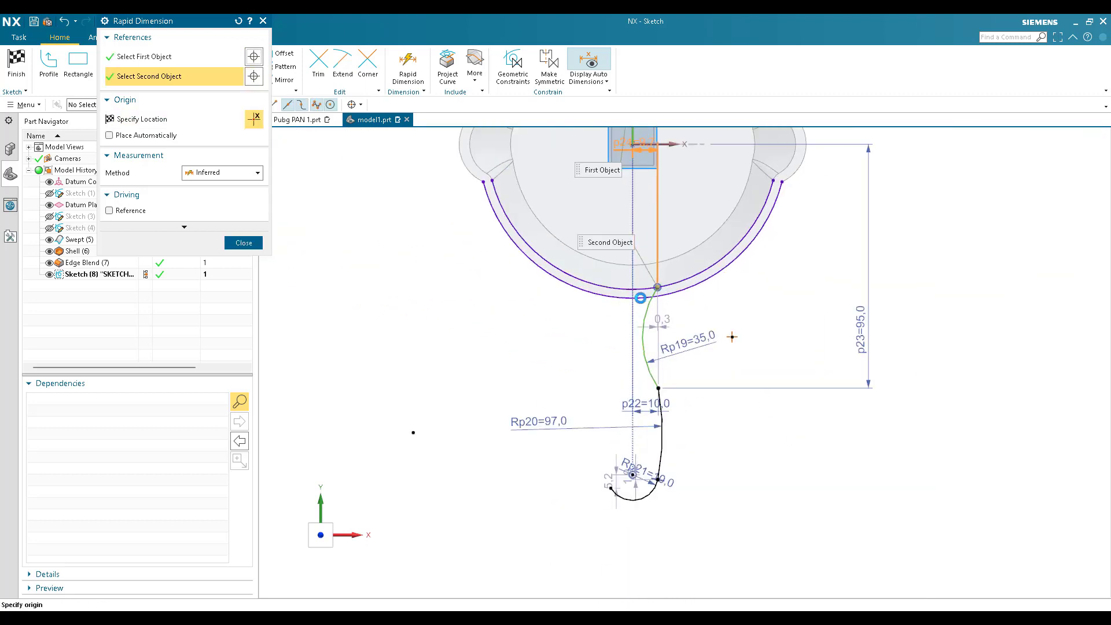
scroll(644, 287, "up", 3)
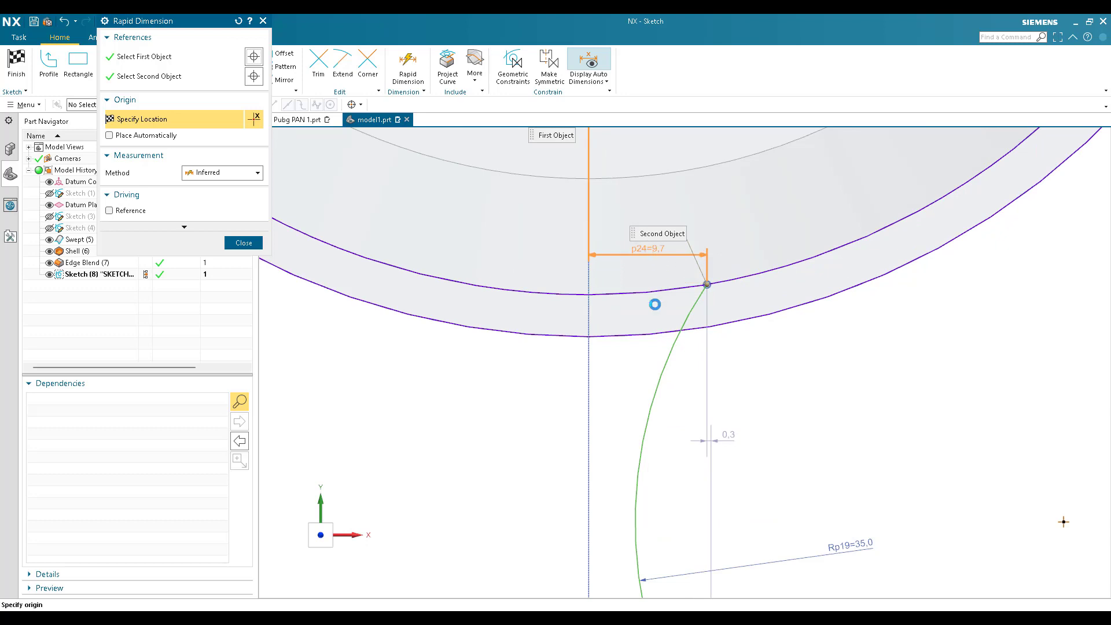
left_click(655, 305)
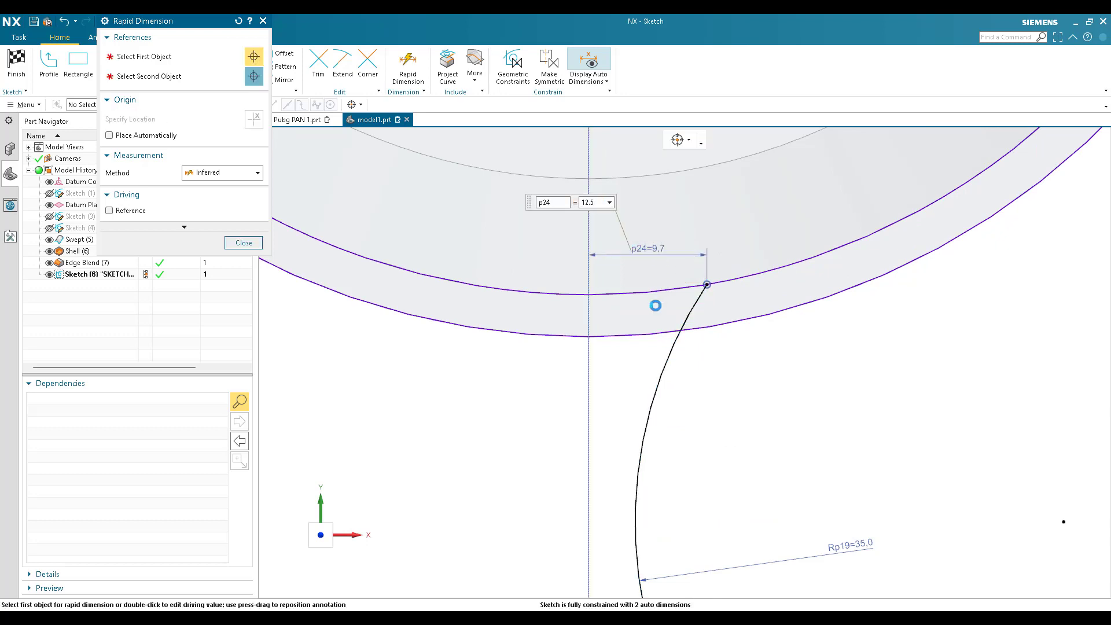
type("12.5")
key("Return")
key("Escape")
Step: Set the vertical distance between the 10 mm arc's centre and its tangent point with the 97 mm arc to 3 mm
scroll(660, 308, "down", 3)
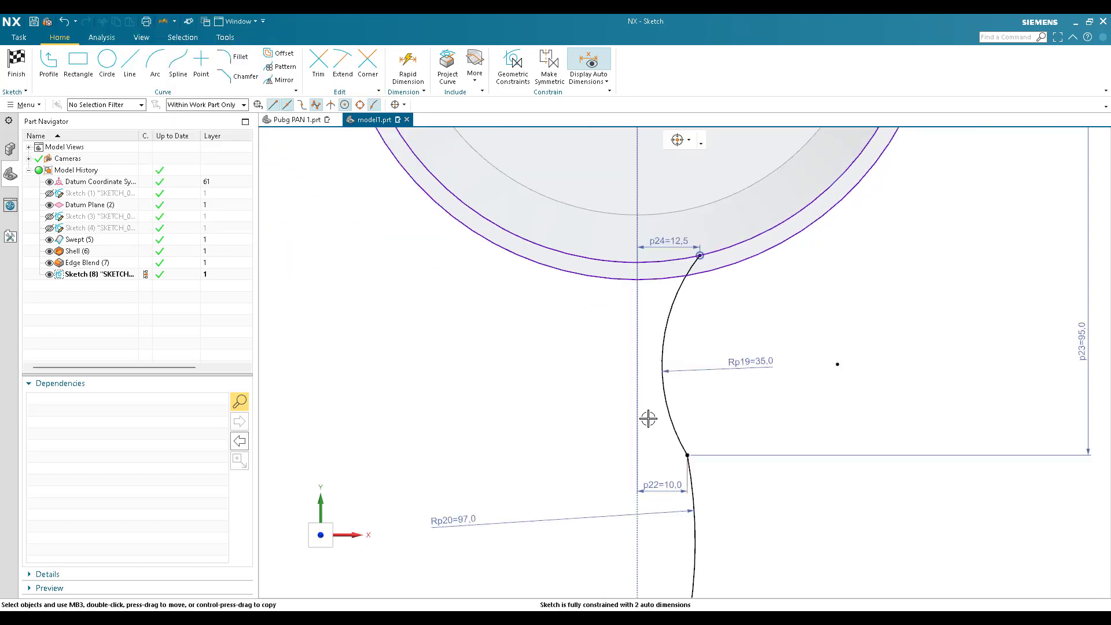
scroll(648, 417, "down", 4)
scroll(646, 478, "up", 6)
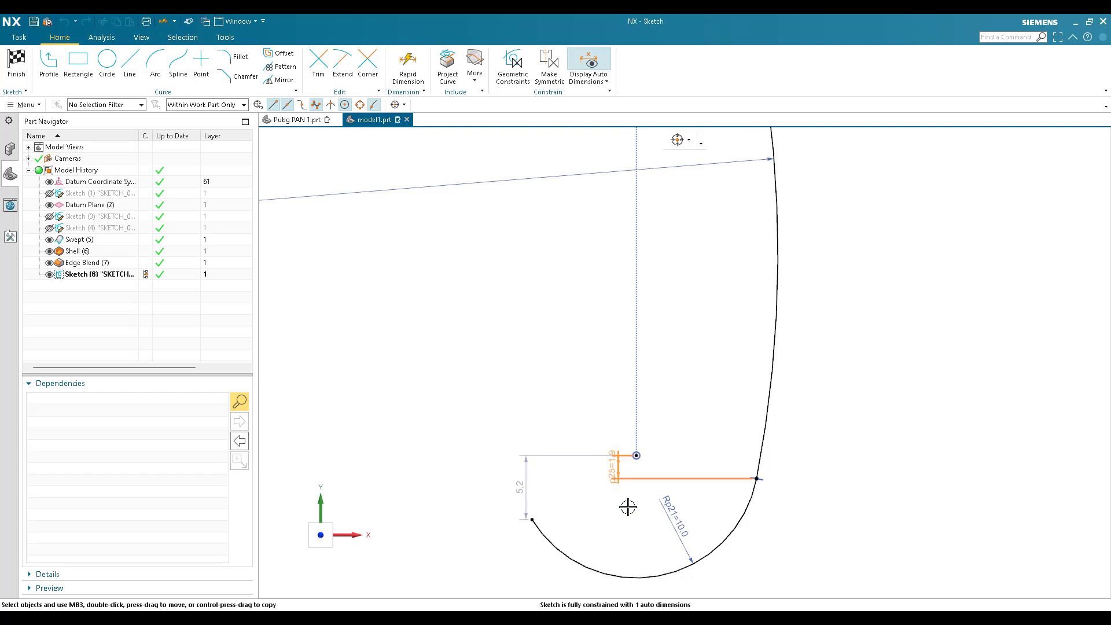
type("3")
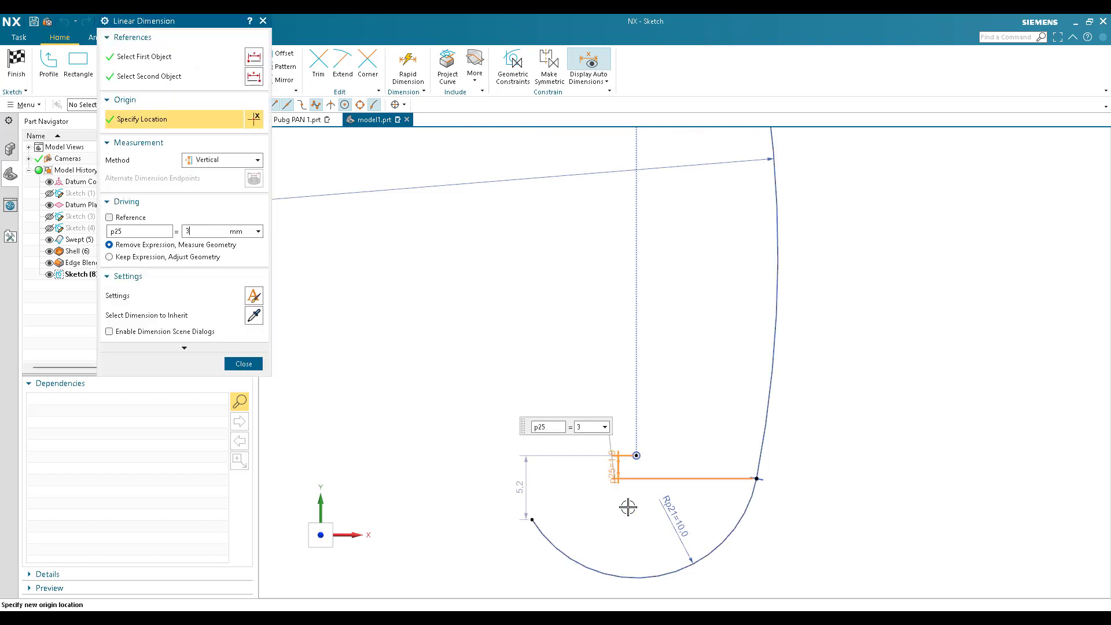
key("Return")
middle_click(647, 355)
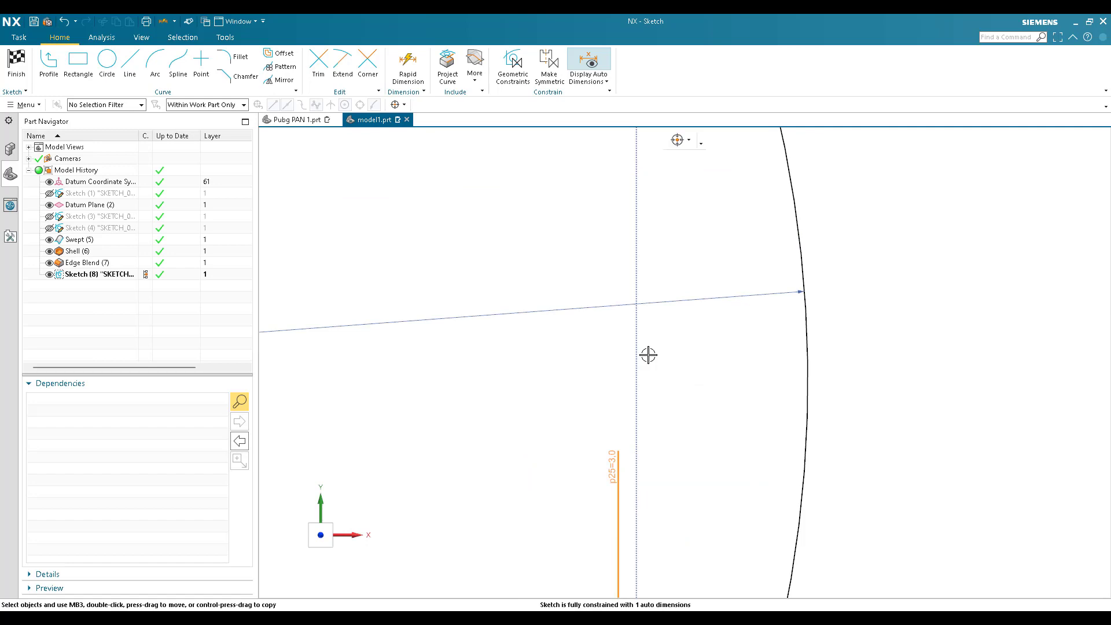
Step: Mirror the 35 mm and 97 mm handle arcs about the sketch's vertical axis
scroll(648, 355, "down", 5)
scroll(714, 476, "up", 3)
scroll(727, 449, "down", 5)
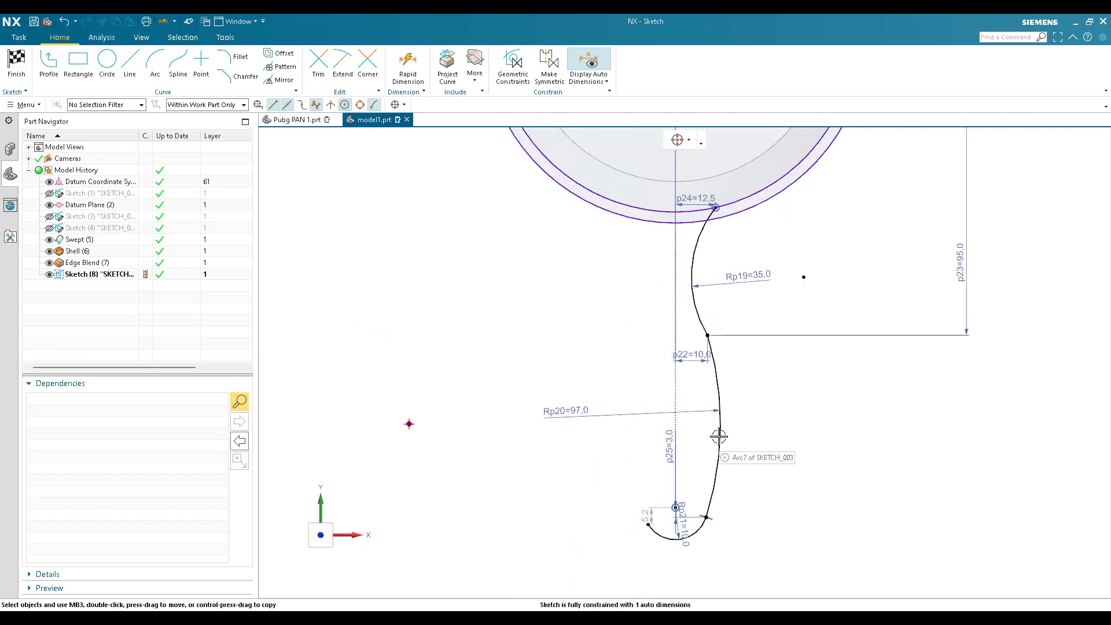
left_click(285, 80)
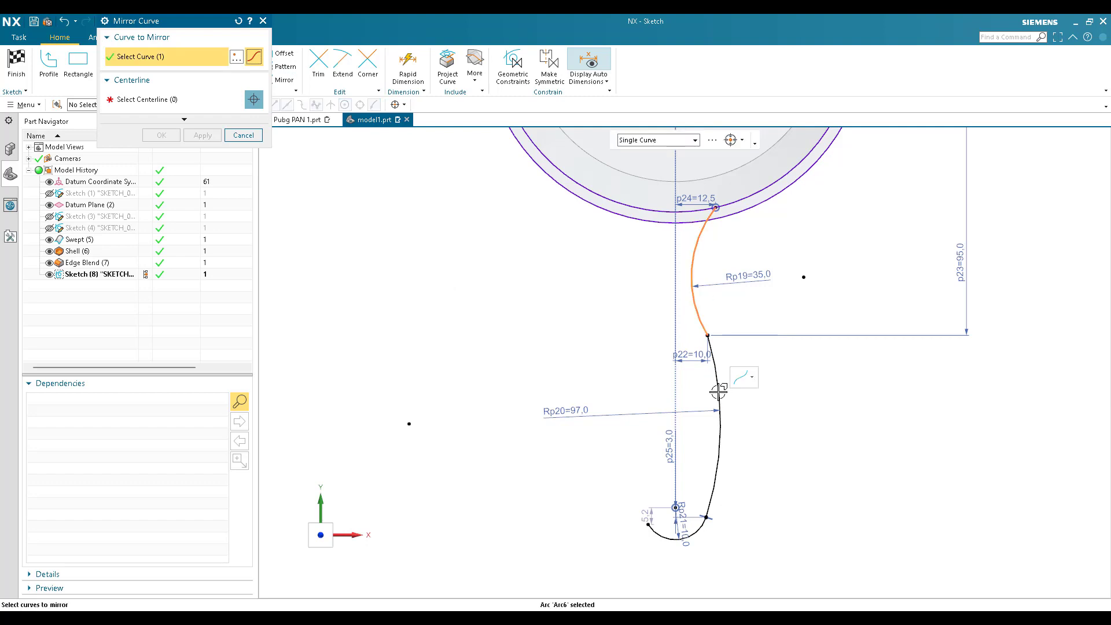
middle_click(196, 119)
scroll(660, 428, "down", 3)
left_click(661, 415)
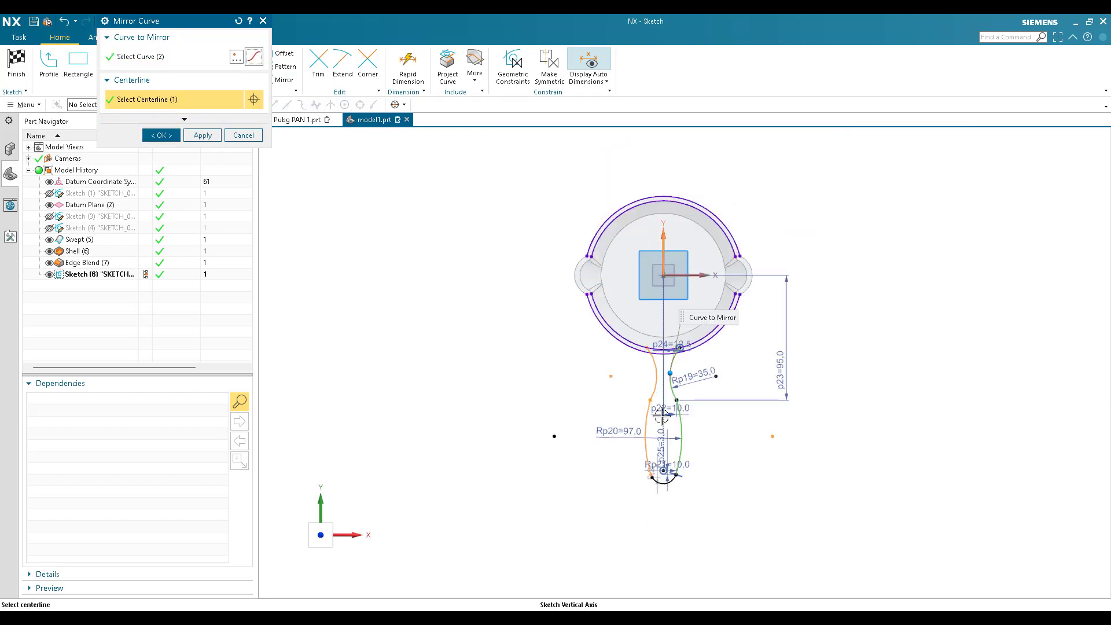
scroll(662, 415, "up", 3)
left_click(174, 138)
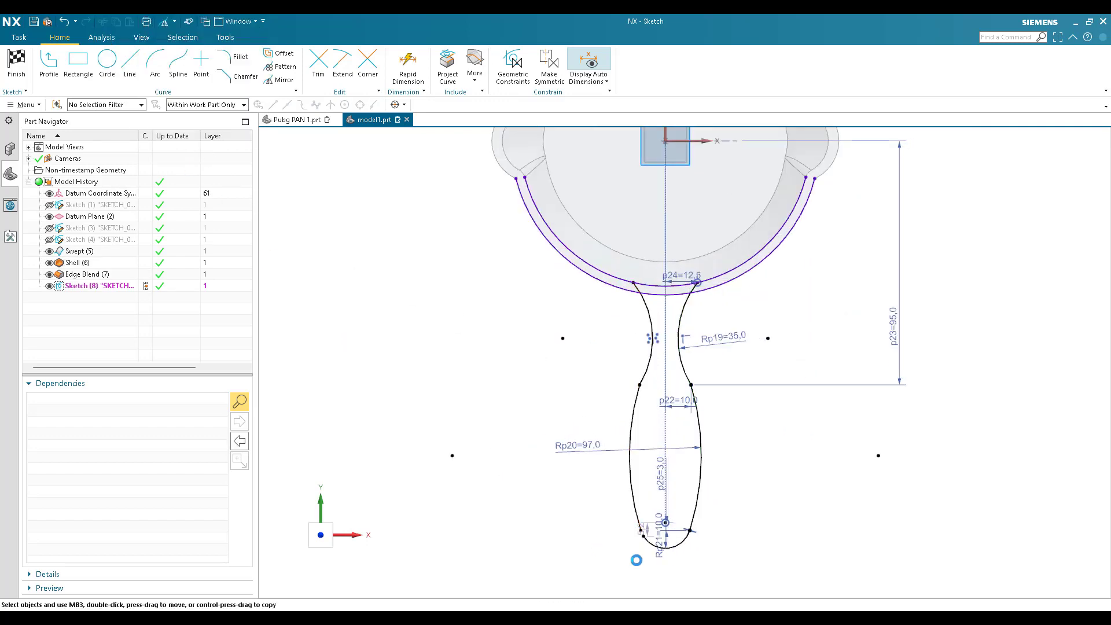
Step: Extend the 10 mm arc at the handle's tip up to the end of the mirrored 97 mm arc, closing the gap
scroll(646, 530, "up", 6)
left_click(646, 499)
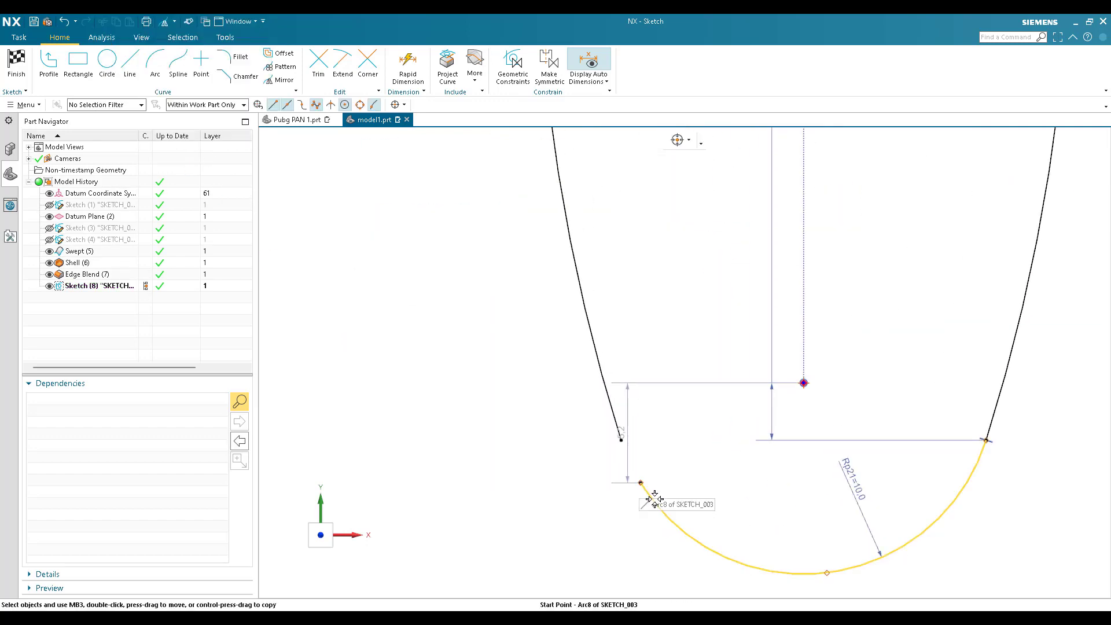
key("Escape")
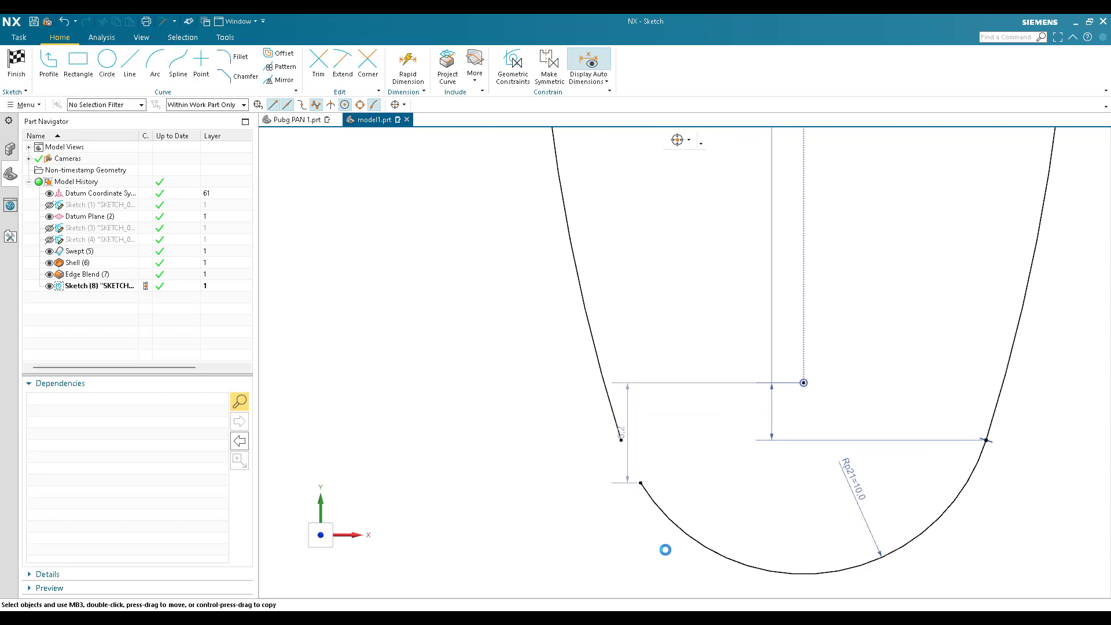
left_click(647, 492)
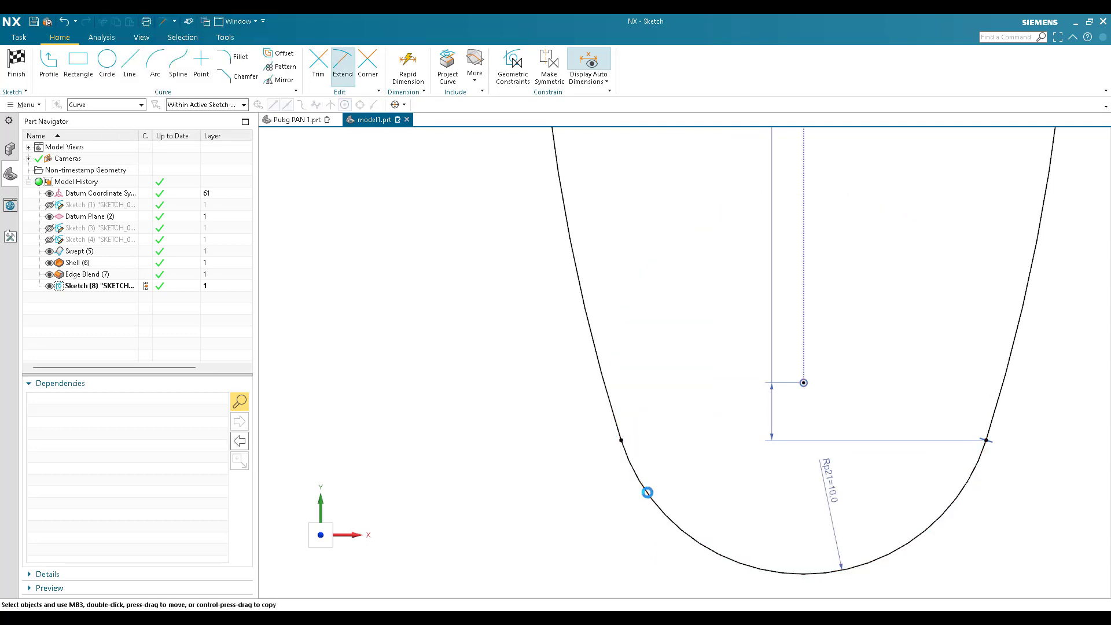
key("Escape")
scroll(628, 460, "down", 5)
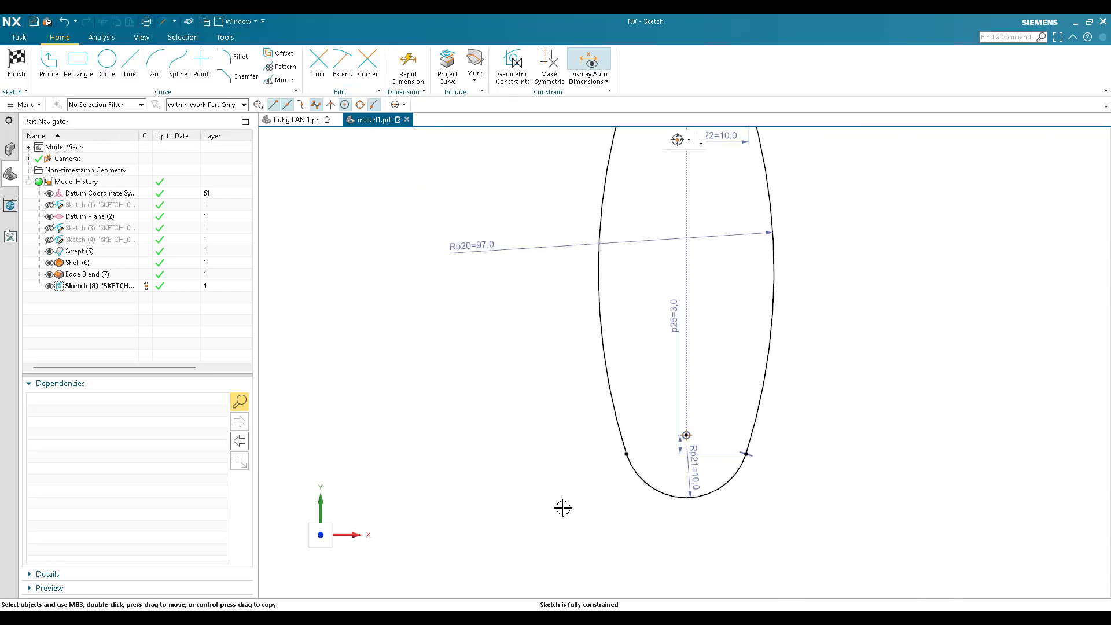
scroll(564, 500, "down", 4)
scroll(627, 422, "up", 6)
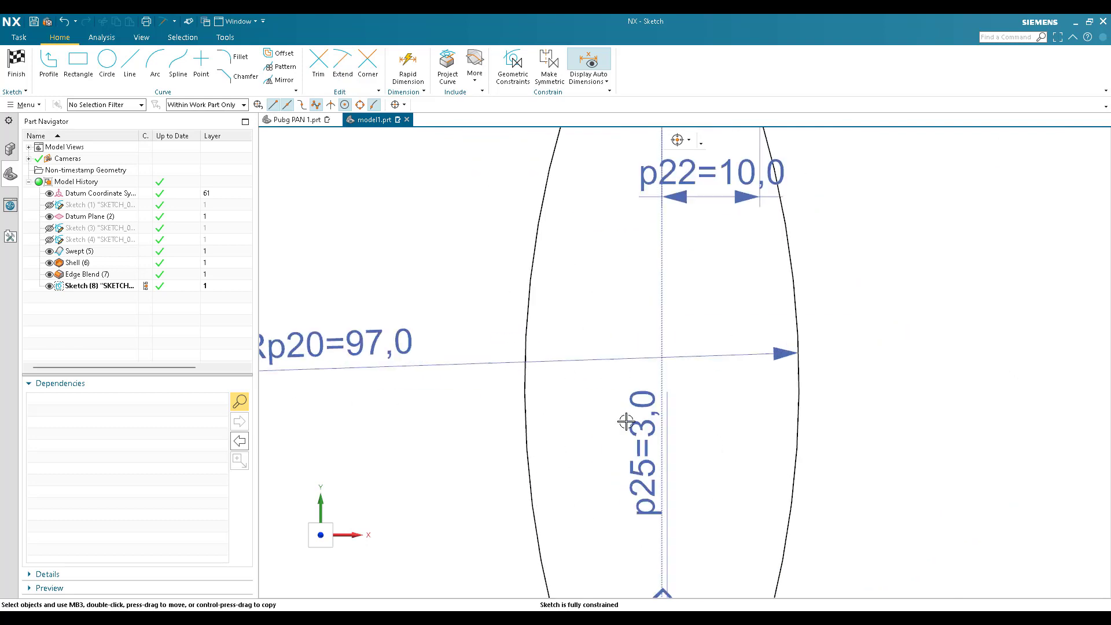
scroll(734, 504, "down", 4)
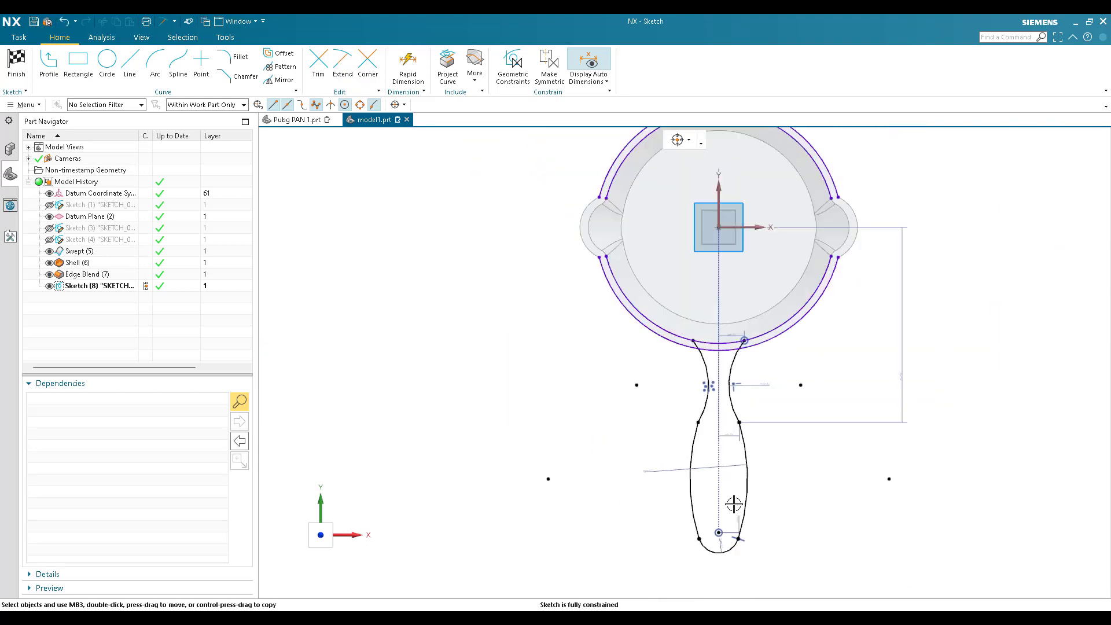
middle_click_drag(868, 387, 861, 501, "shift")
scroll(861, 501, "down", 1)
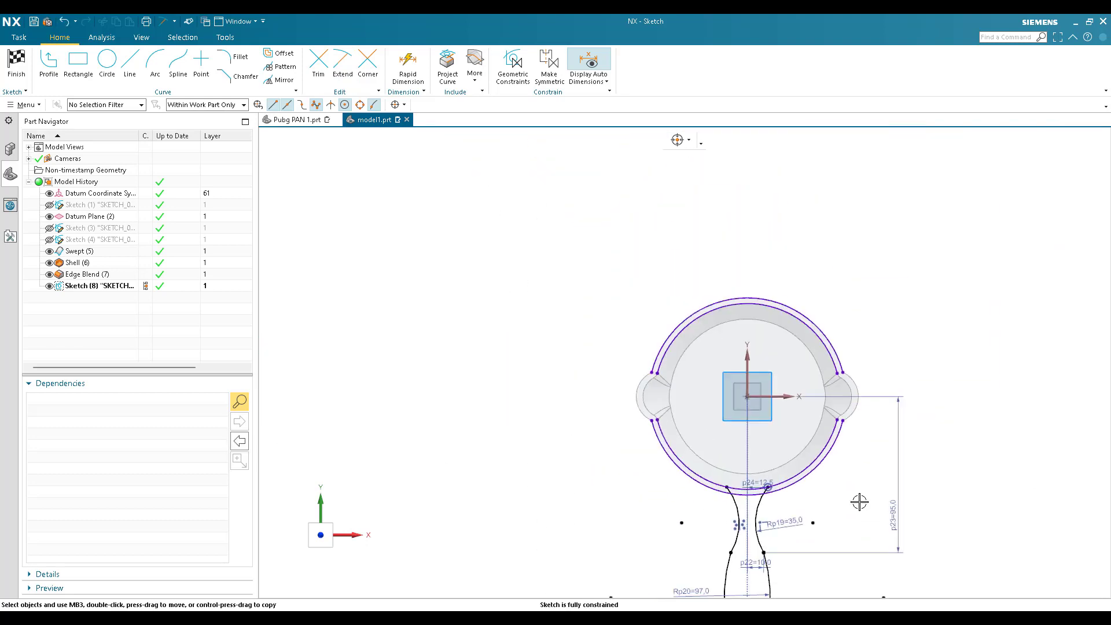
Step: Sketch an open three-line trapezoid beyond the rim opposite the handle: horizontal line about 17.5 mm, slanted sides about 10.5 and 10.9 mm
scroll(721, 277, "up", 5)
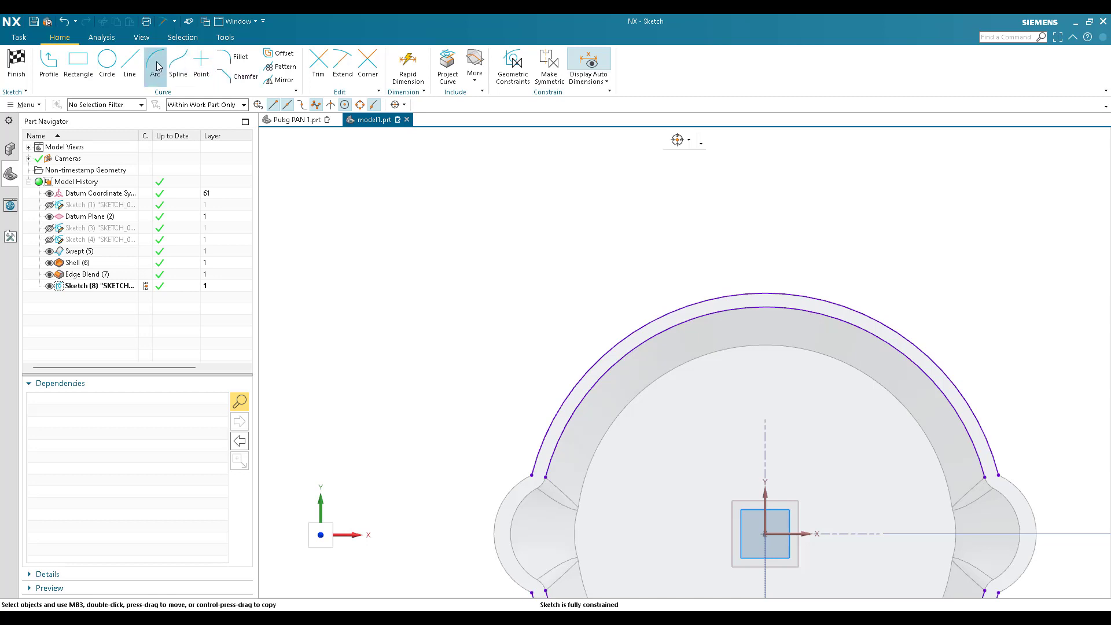
left_click(129, 63)
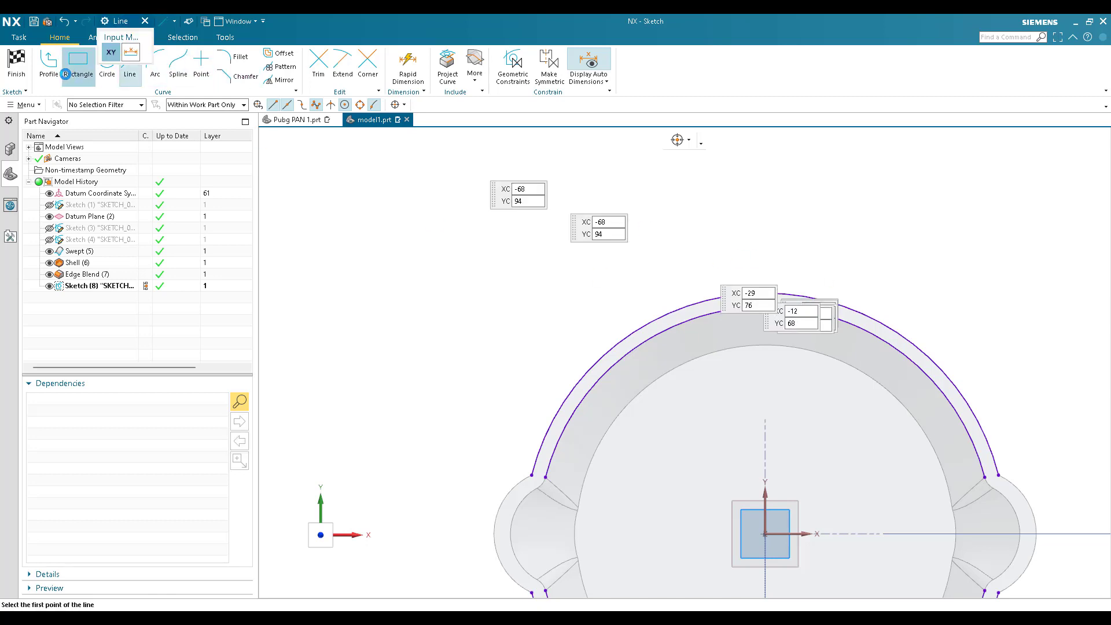
left_click(78, 61)
key("z")
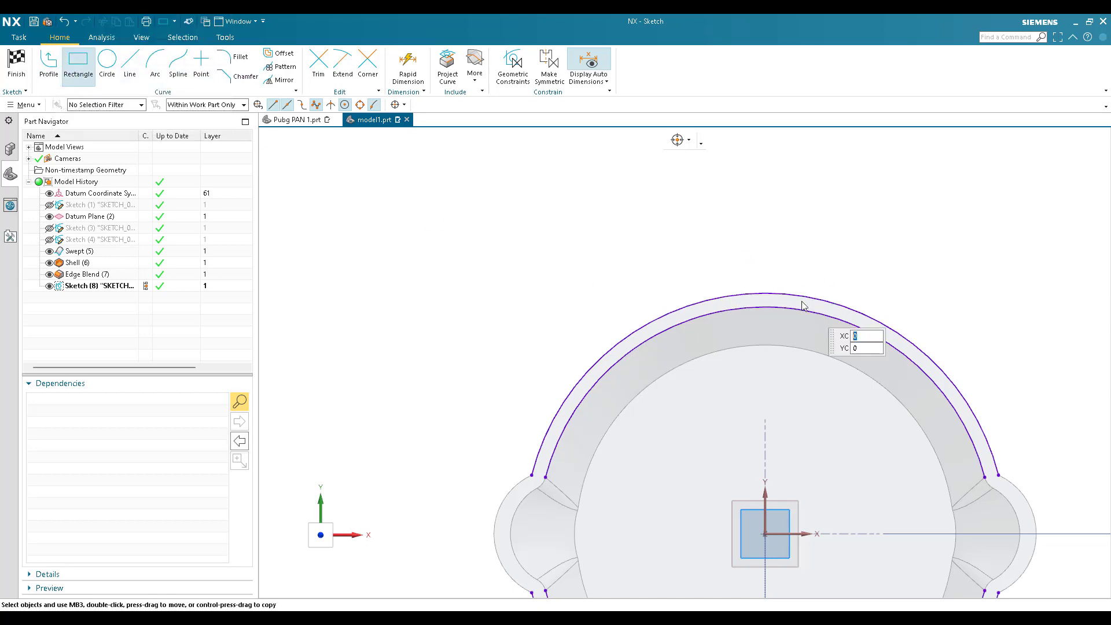
scroll(799, 303, "up", 5)
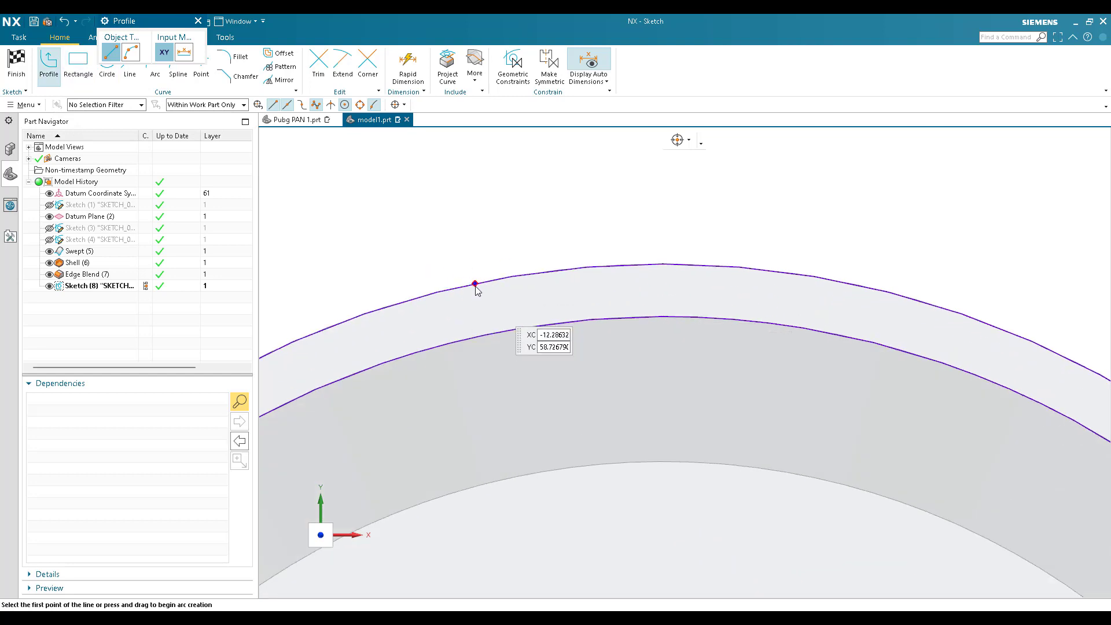
scroll(476, 286, "down", 4)
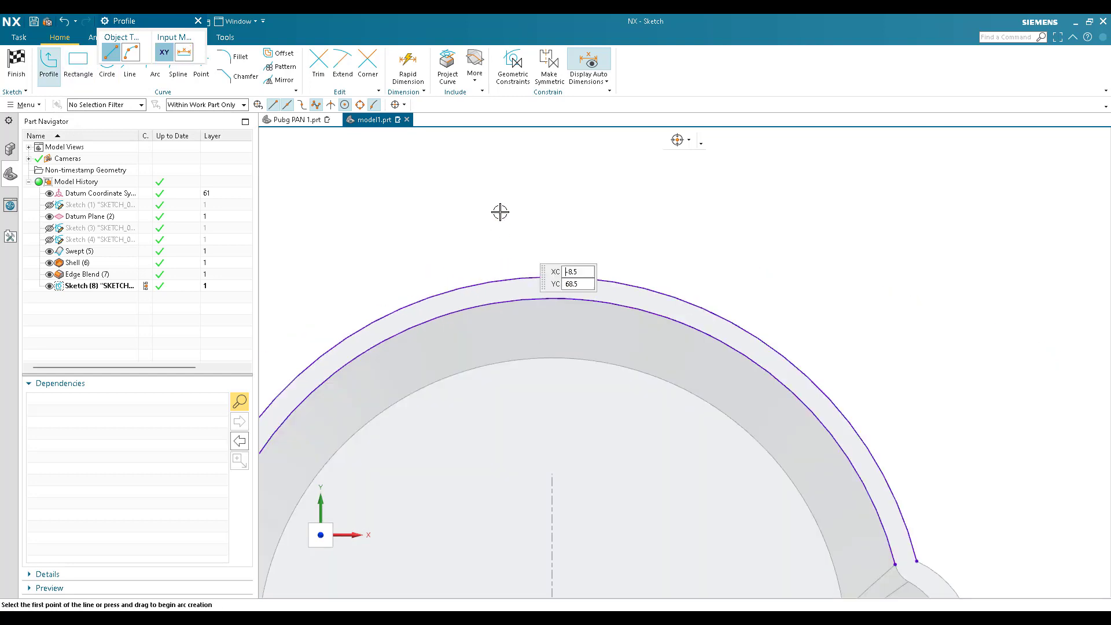
left_click(633, 260)
left_click(616, 197)
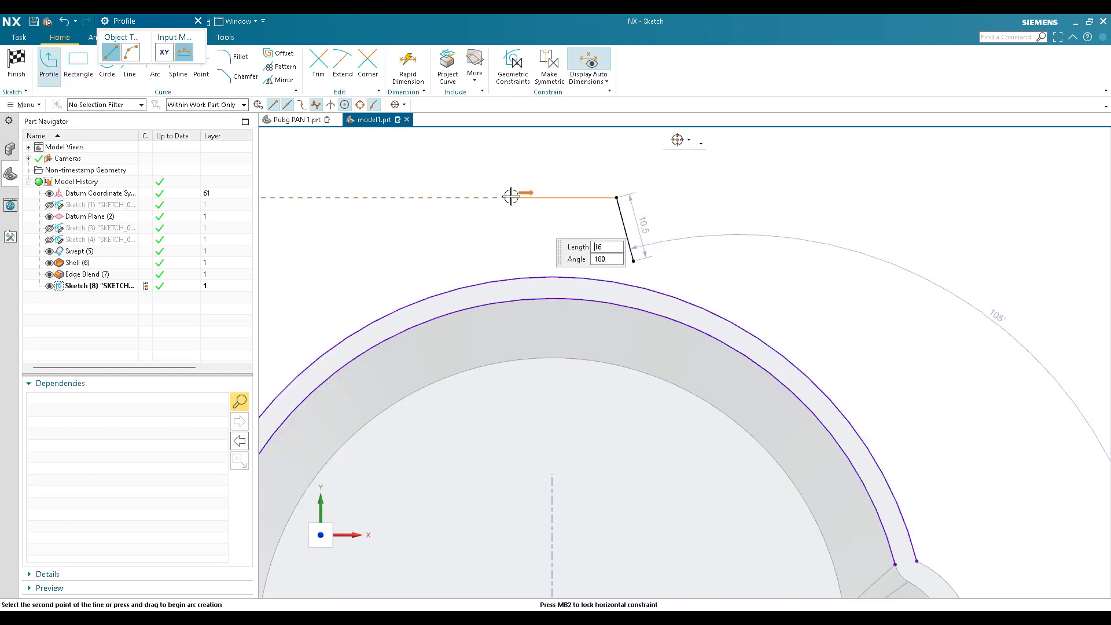
left_click(506, 197)
left_click(482, 261)
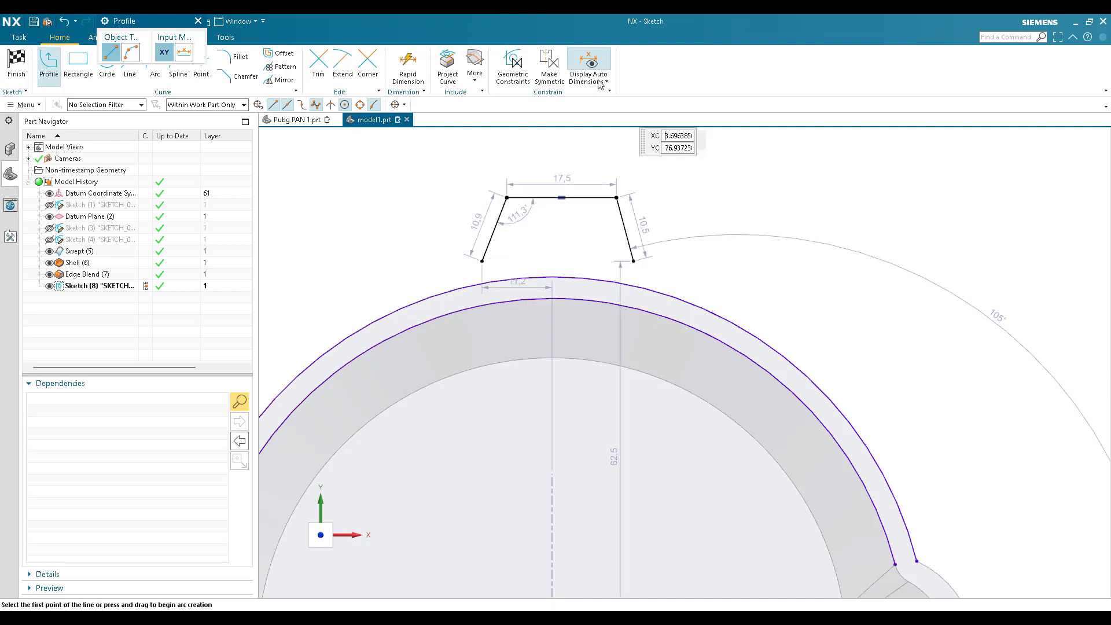
key("Escape")
Step: Hide the sketch's auto dimensions and open the geometric constraints for the trapezoid lines
left_click(588, 62)
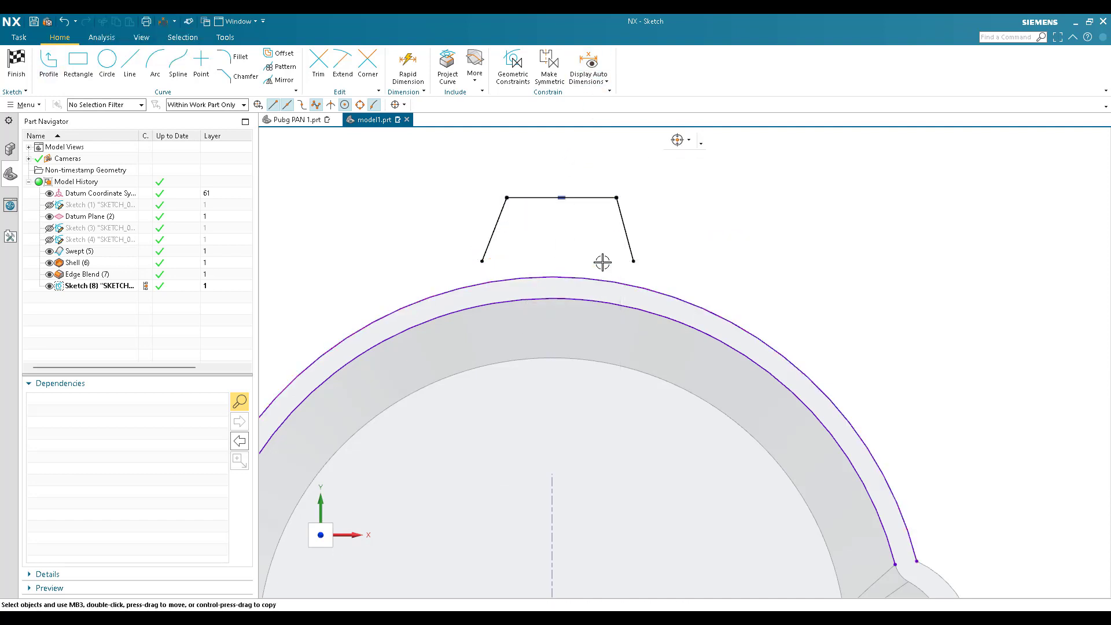
key("c")
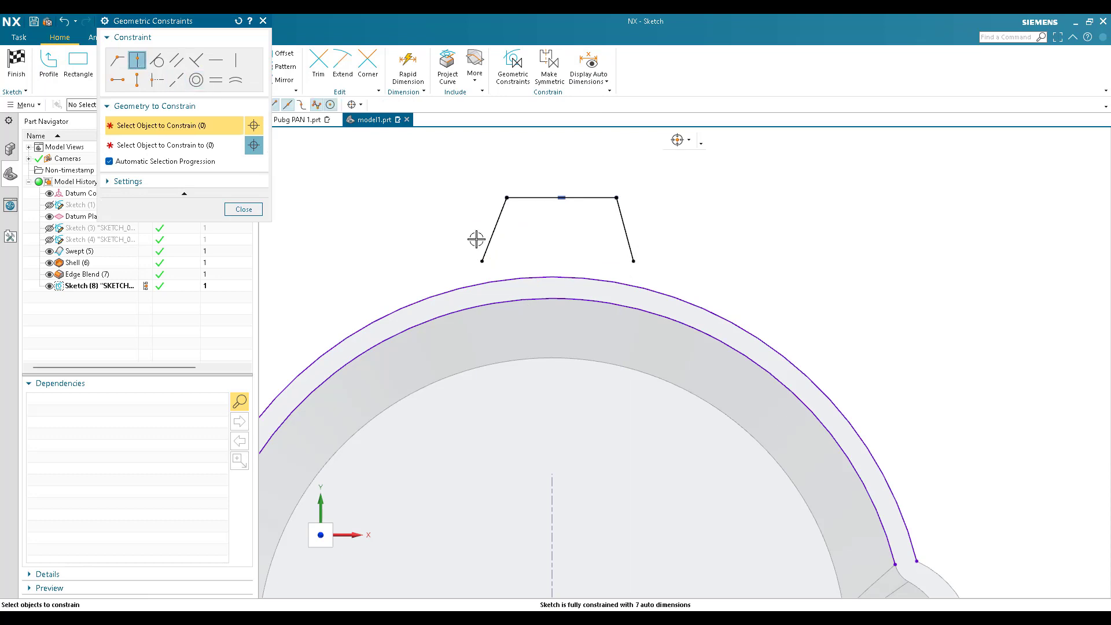
Step: Constrain both lower endpoints of the open trapezoid profile to lie on the outer purple arc
left_click(631, 268)
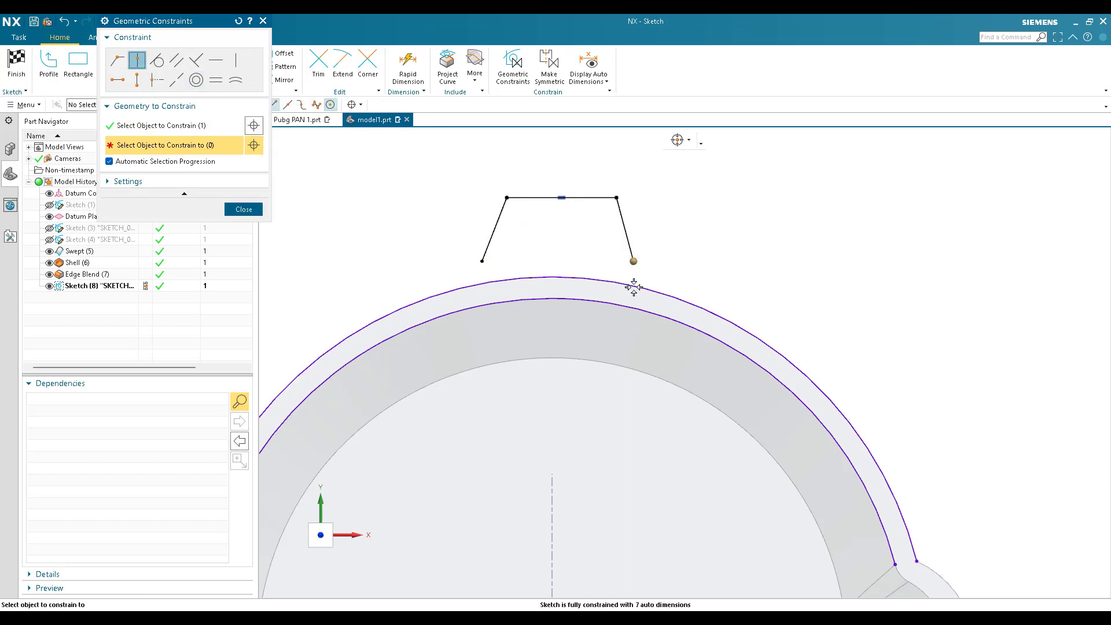
left_click(538, 302)
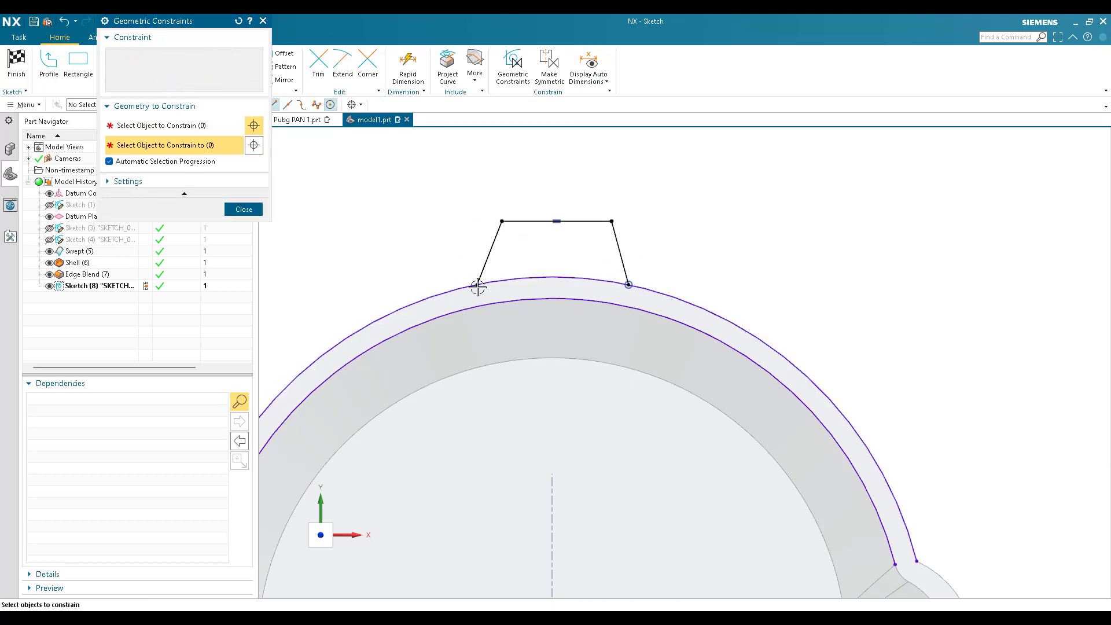
left_click(477, 286)
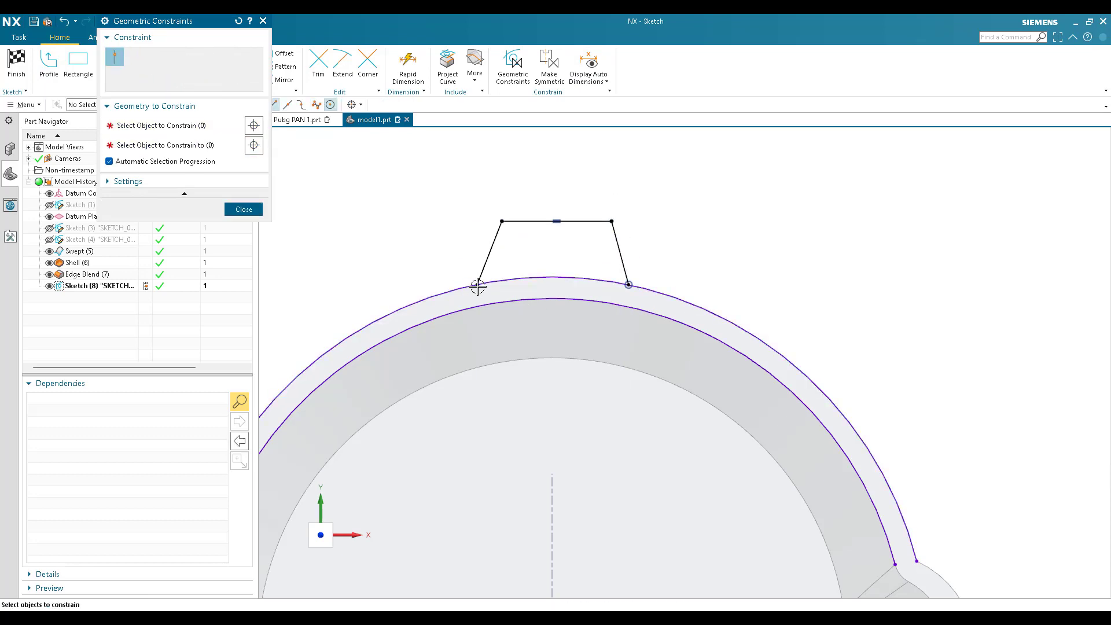
left_click(447, 292)
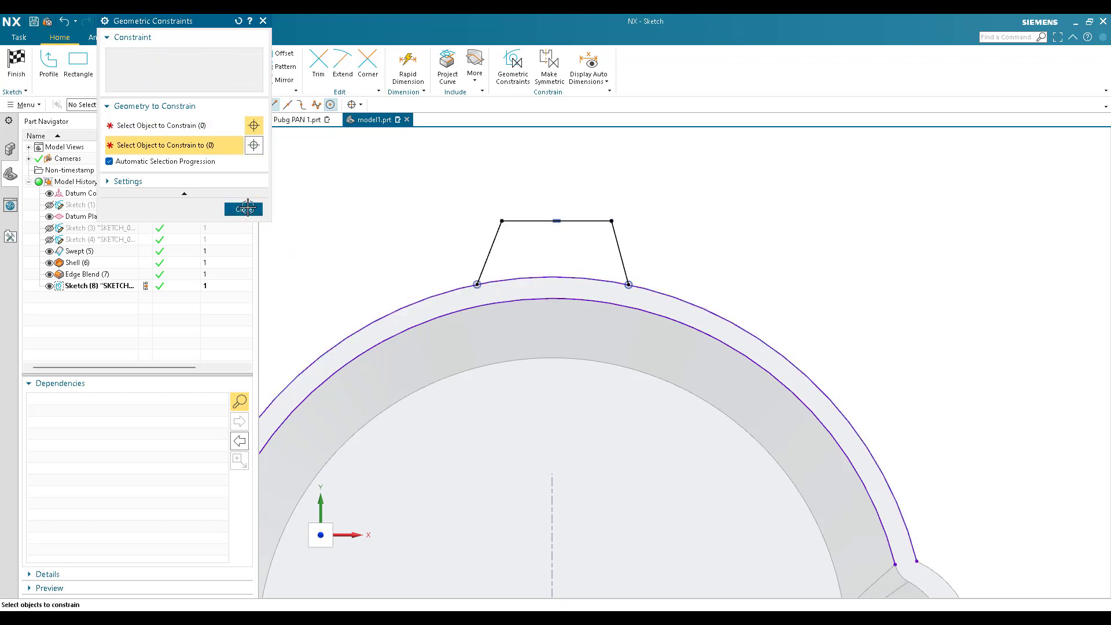
left_click(254, 210)
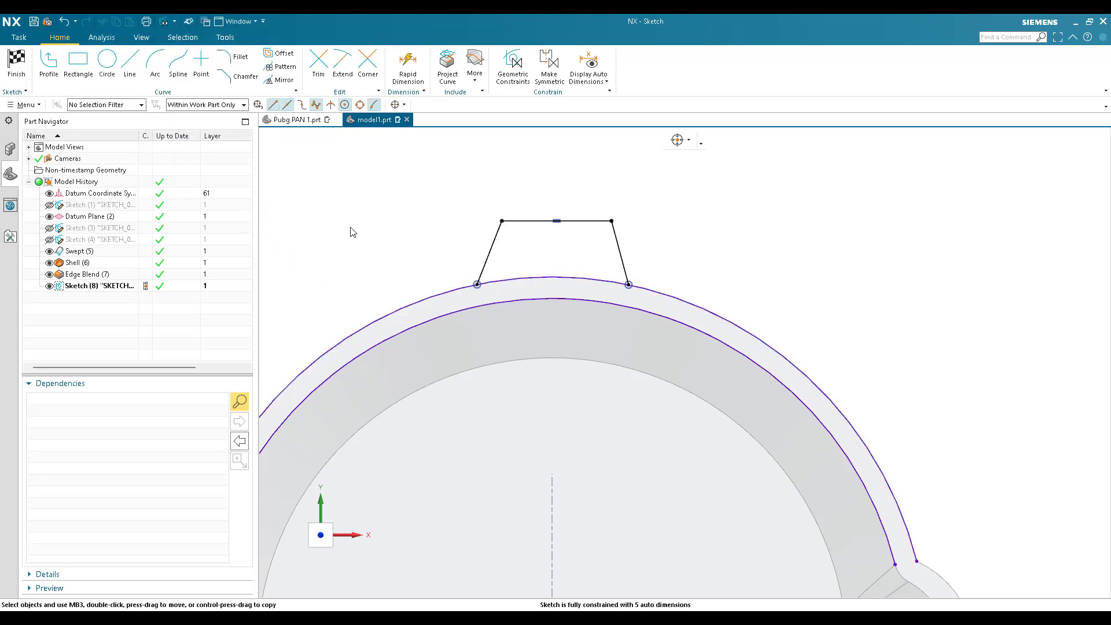
Step: Make the trapezoid's two slanted lines symmetric about the sketch's vertical Y axis
left_click(544, 76)
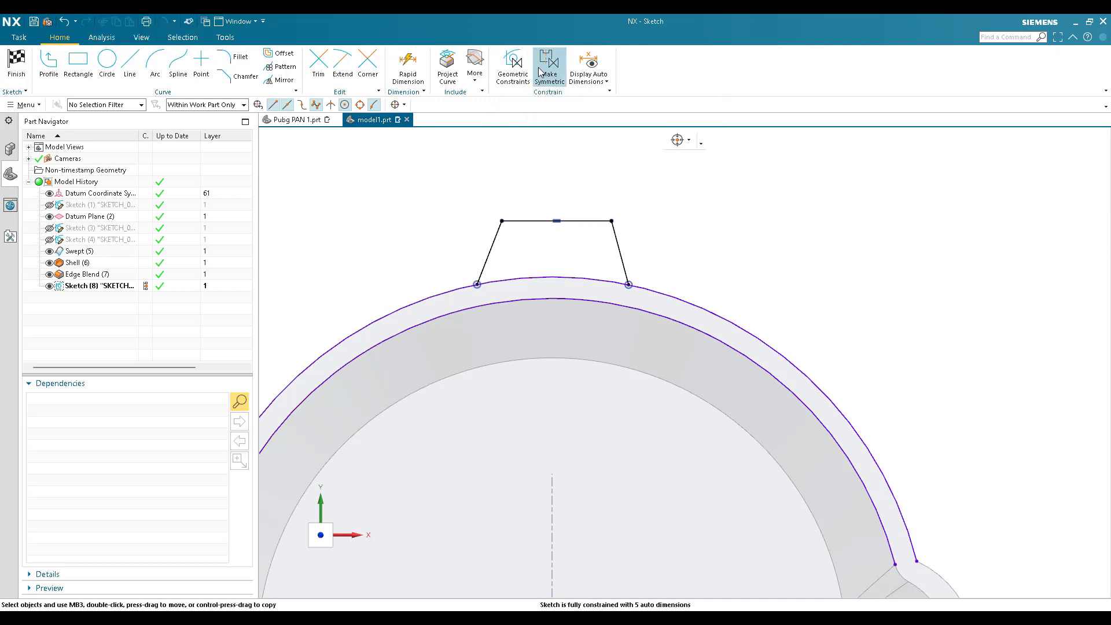
scroll(495, 240, "up", 1)
left_click(496, 229)
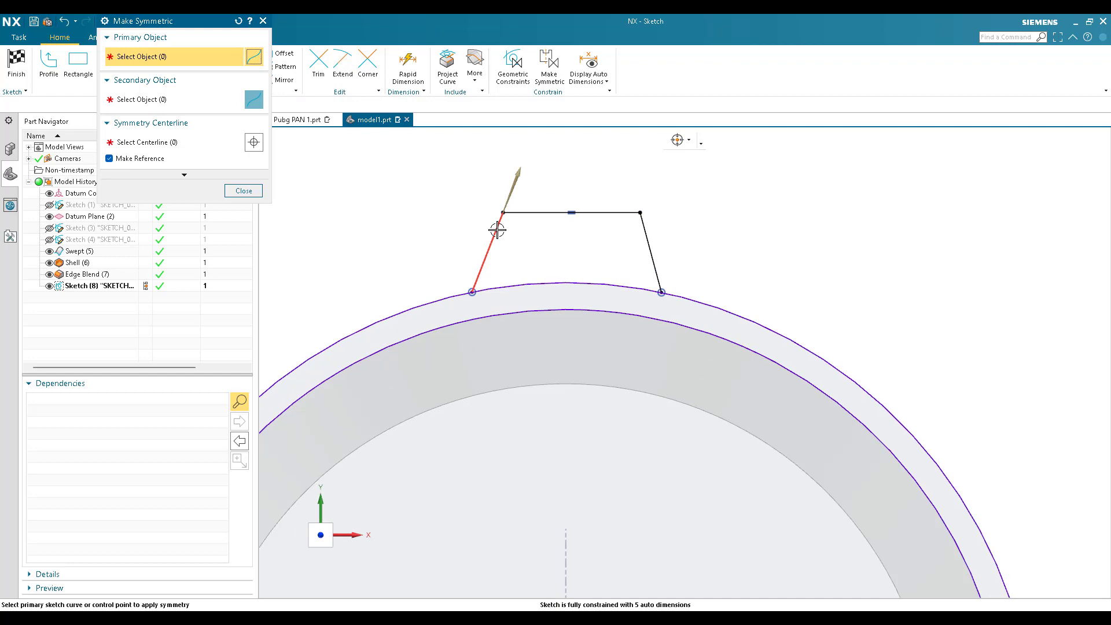
left_click(643, 224)
scroll(540, 374, "down", 3)
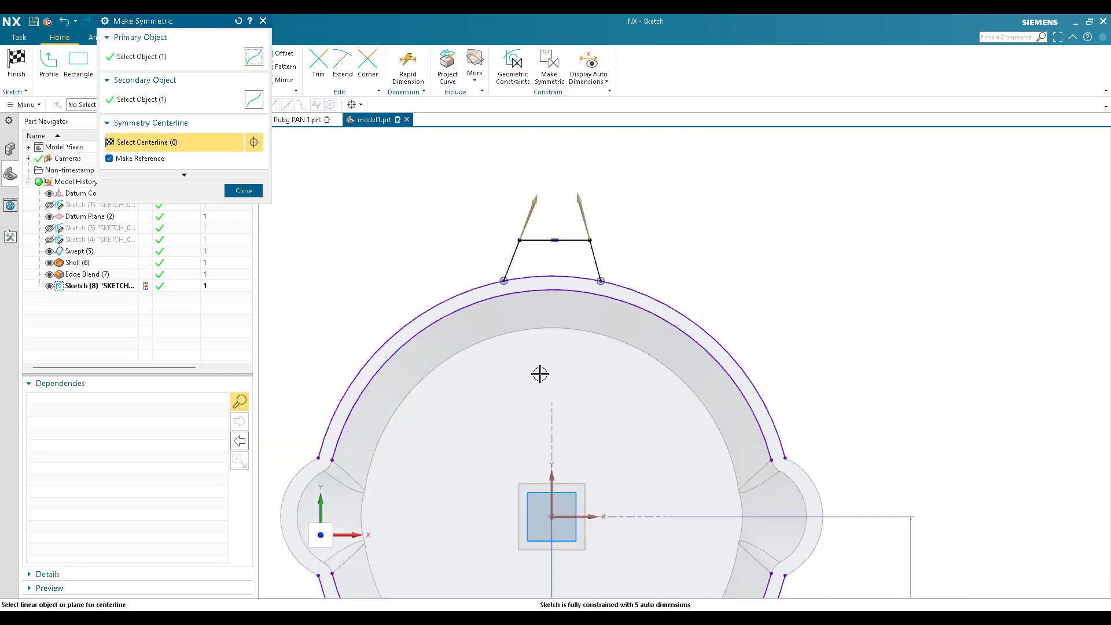
left_click(550, 489)
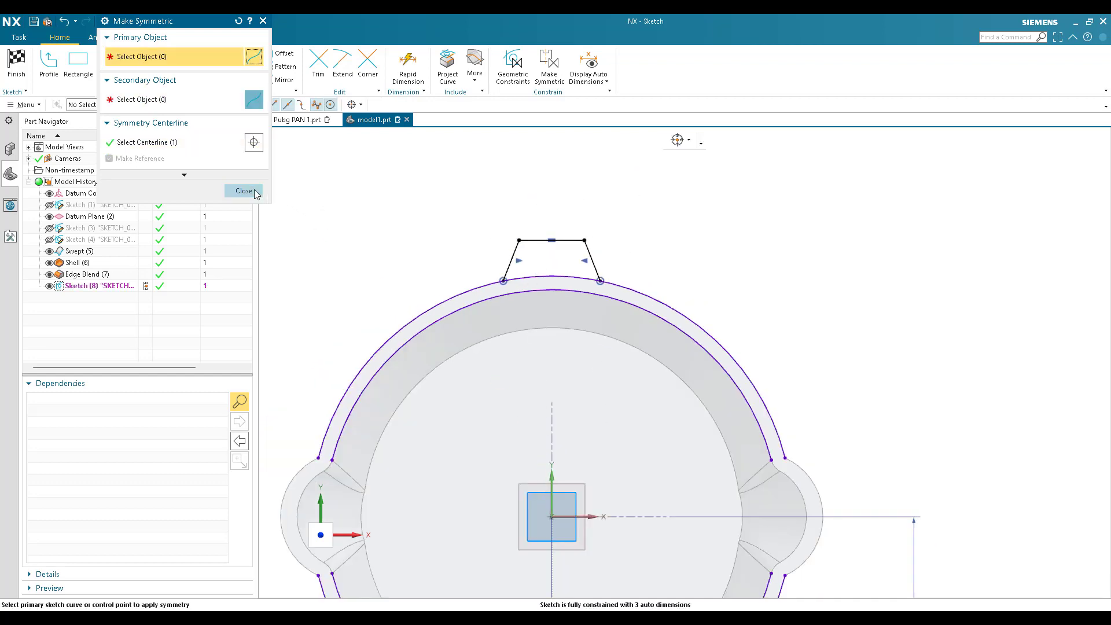
left_click(243, 191)
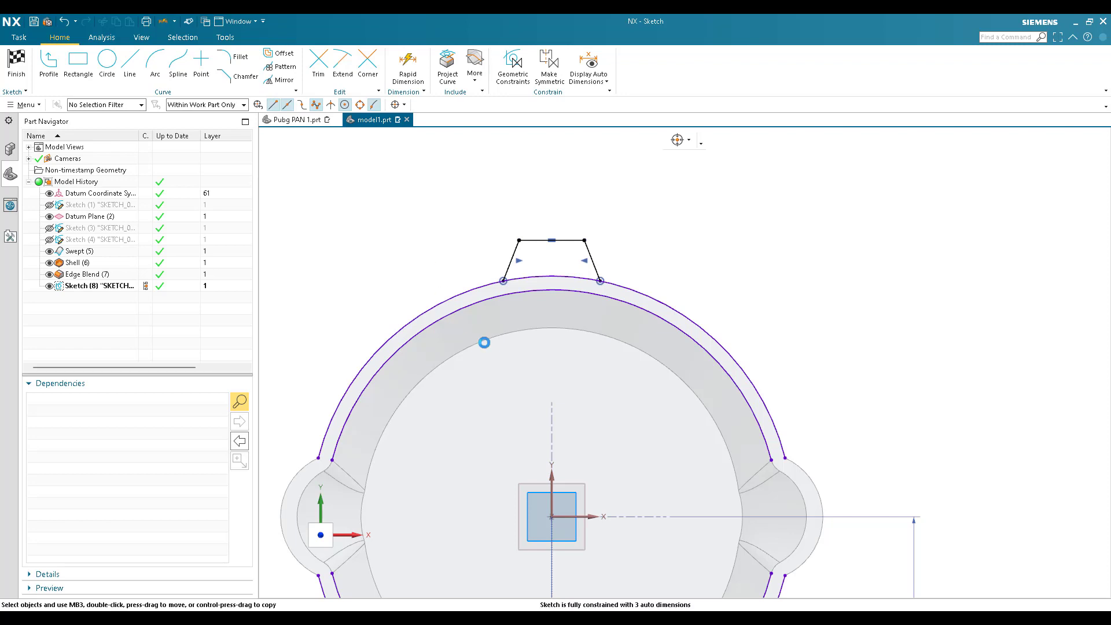
Step: Dimension the horizontal distance between the trapezoid's two lower endpoints and set it to 30 mm
key("d")
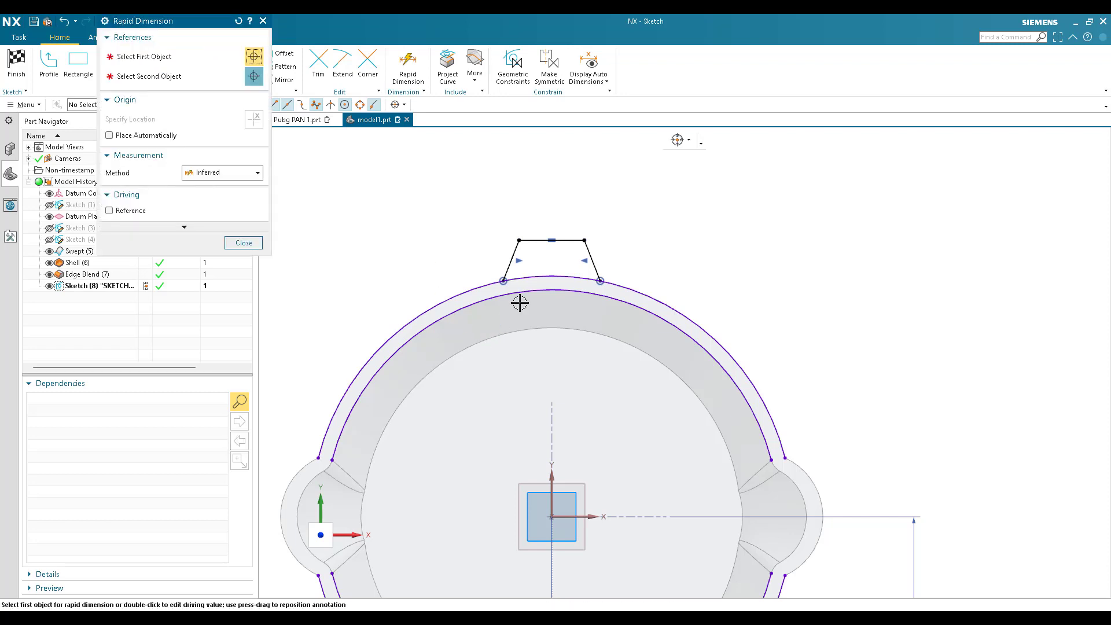
scroll(519, 303, "up", 1)
left_click(499, 276)
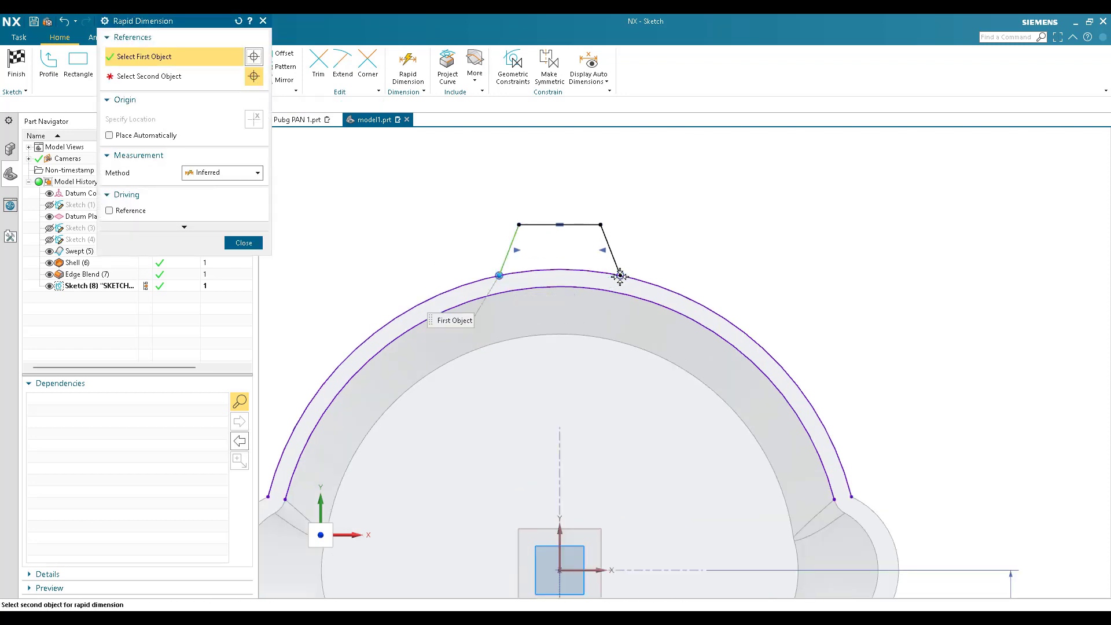
left_click(618, 282)
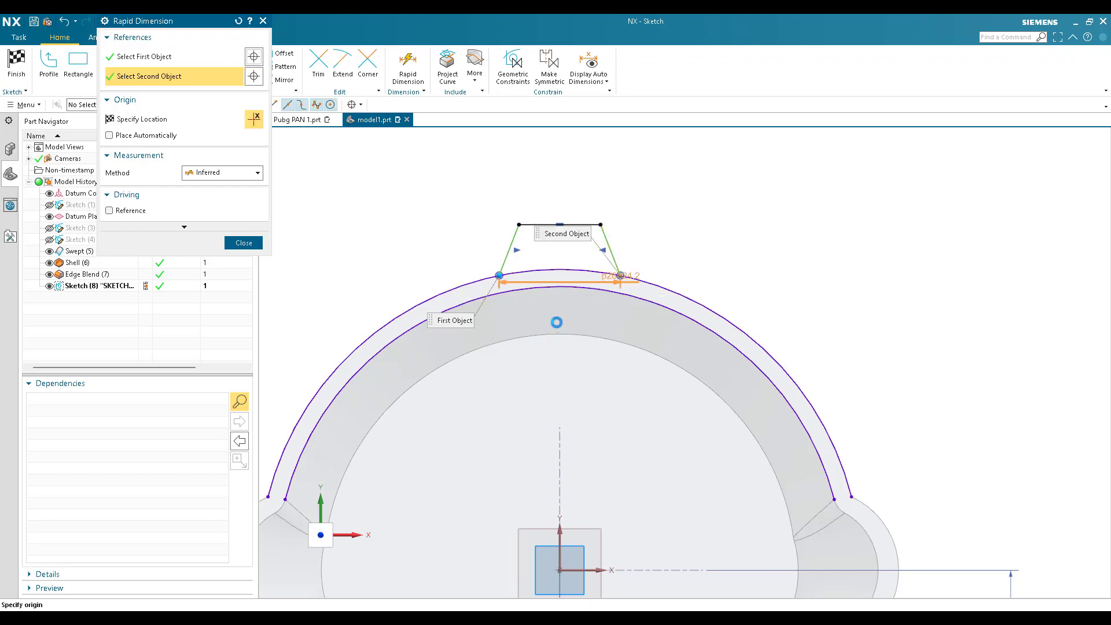
left_click(620, 363)
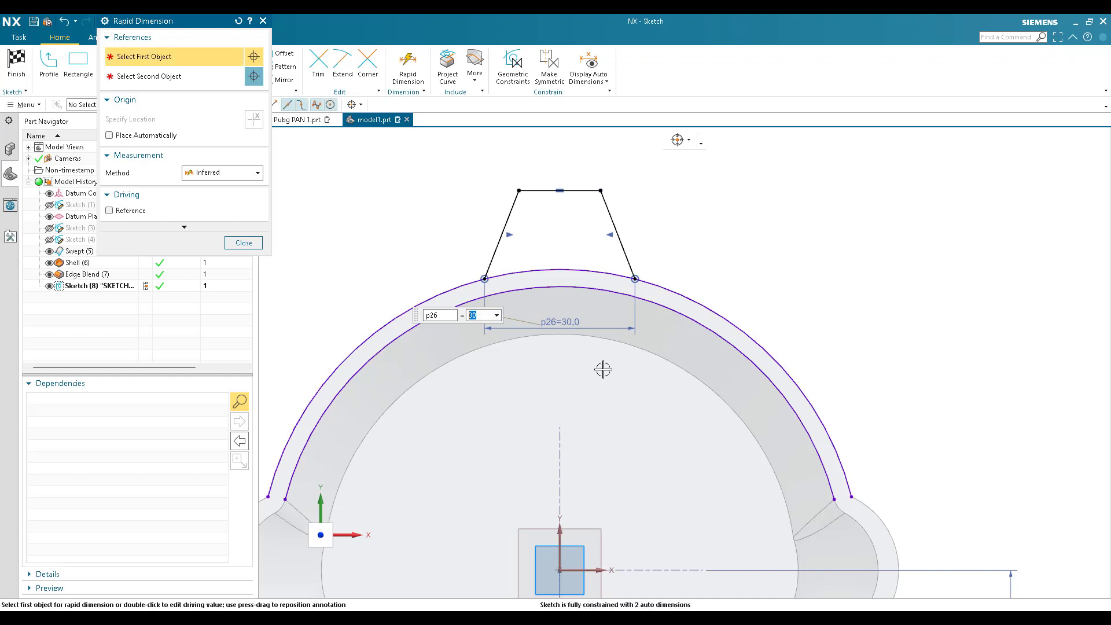
Step: Dimension the height of the trapezoid's top corner above the sketch's horizontal axis and set it to 70 mm
left_click(605, 193)
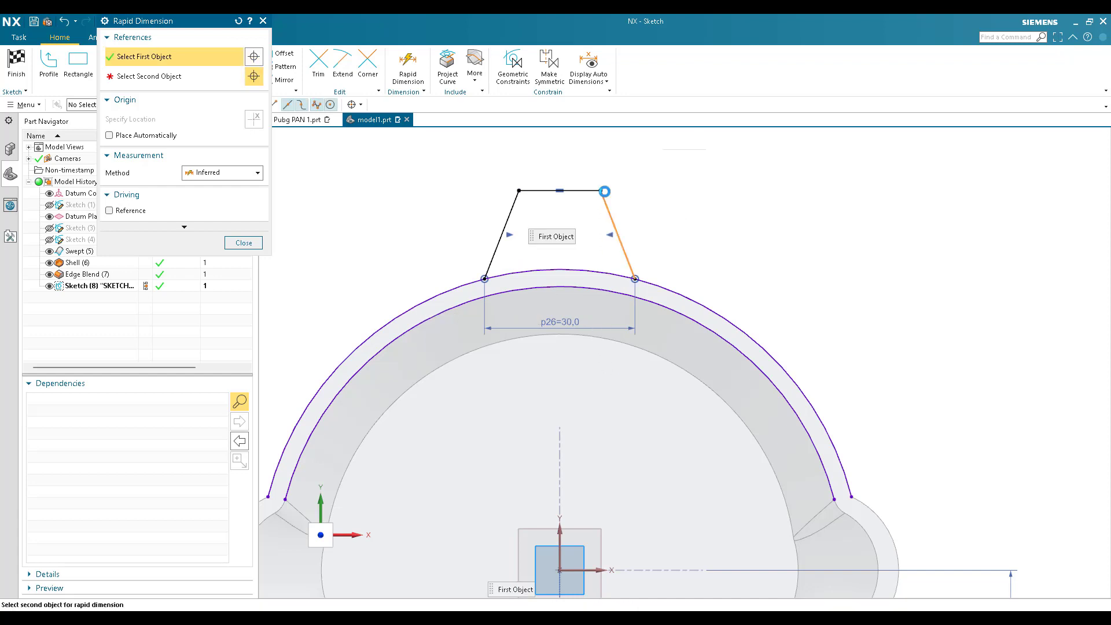
scroll(605, 191, "down", 1)
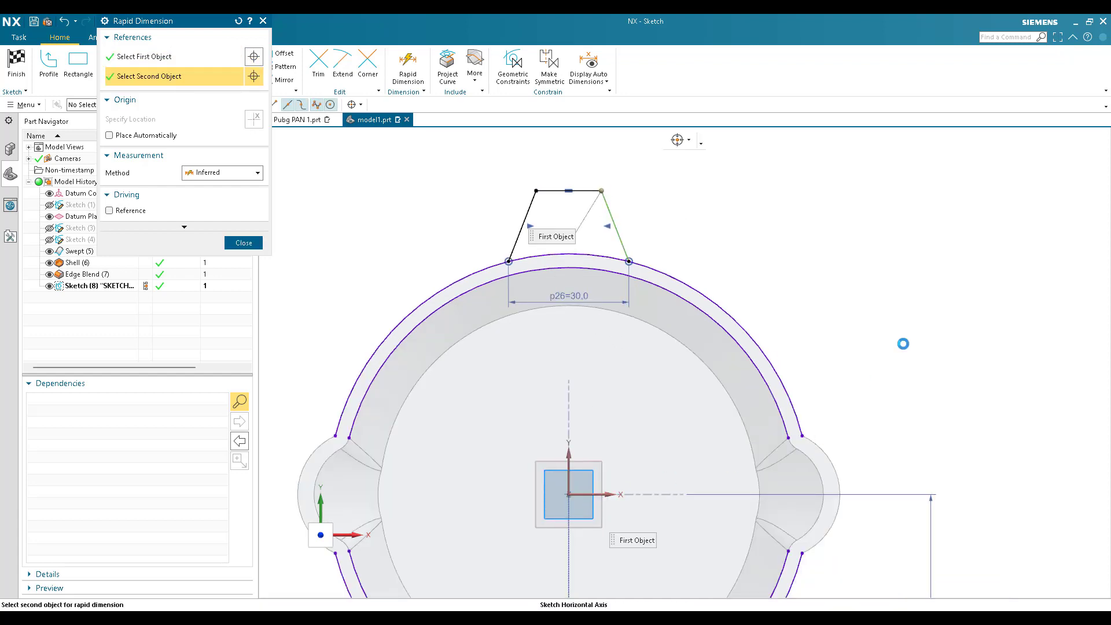
left_click(900, 324)
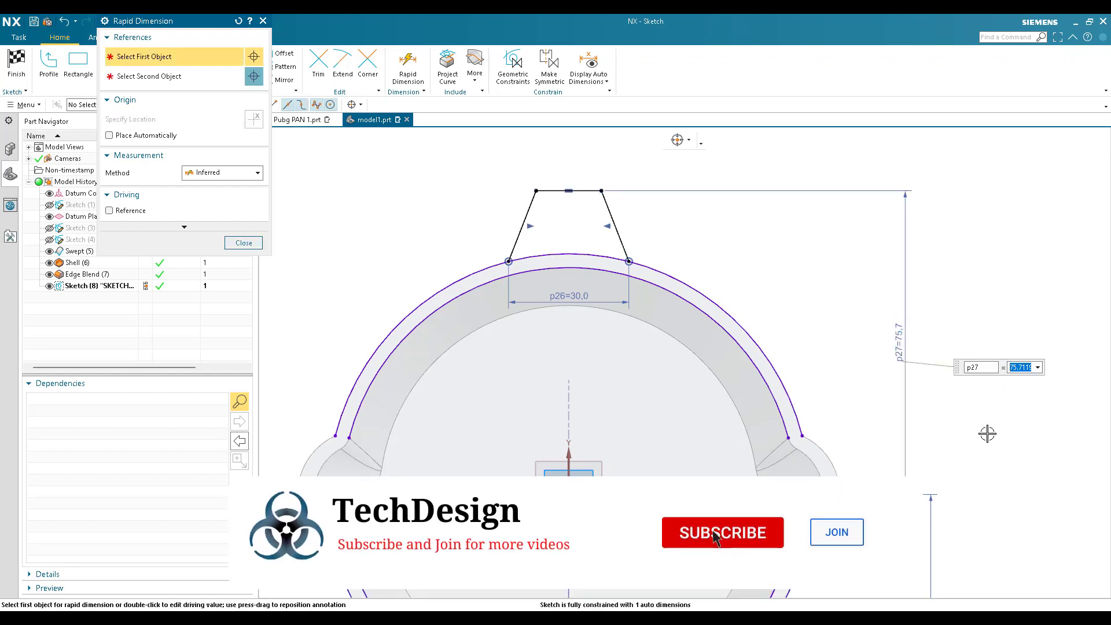
type("70")
key("Return")
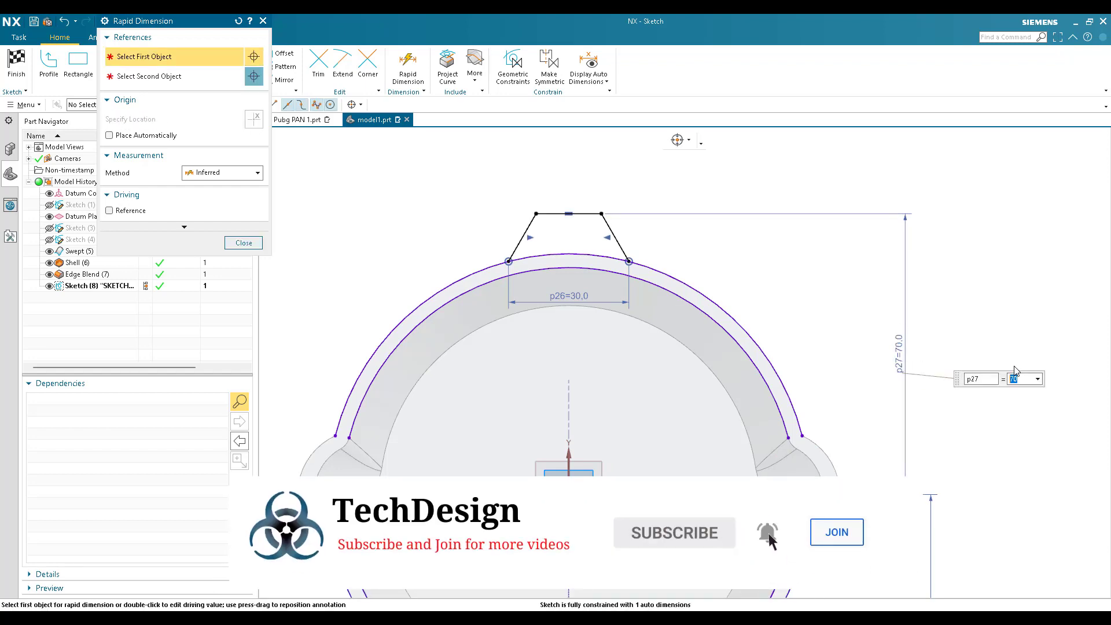
key("Escape")
Step: Dimension the length of the trapezoid's top edge and set it to 18 mm
scroll(542, 248, "up", 3)
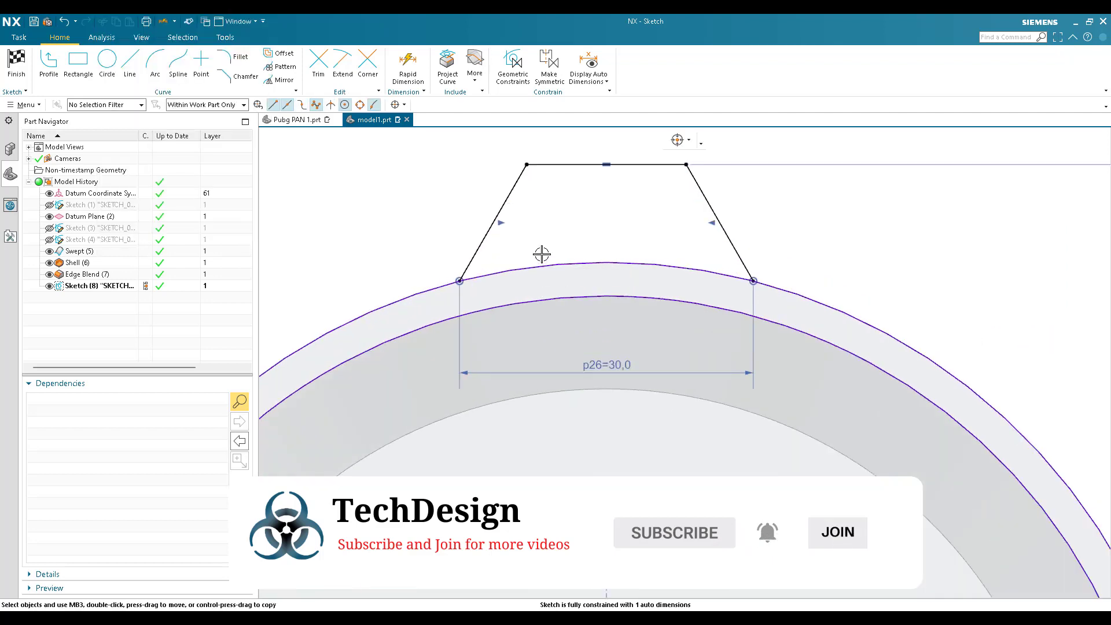
scroll(550, 234, "down", 4)
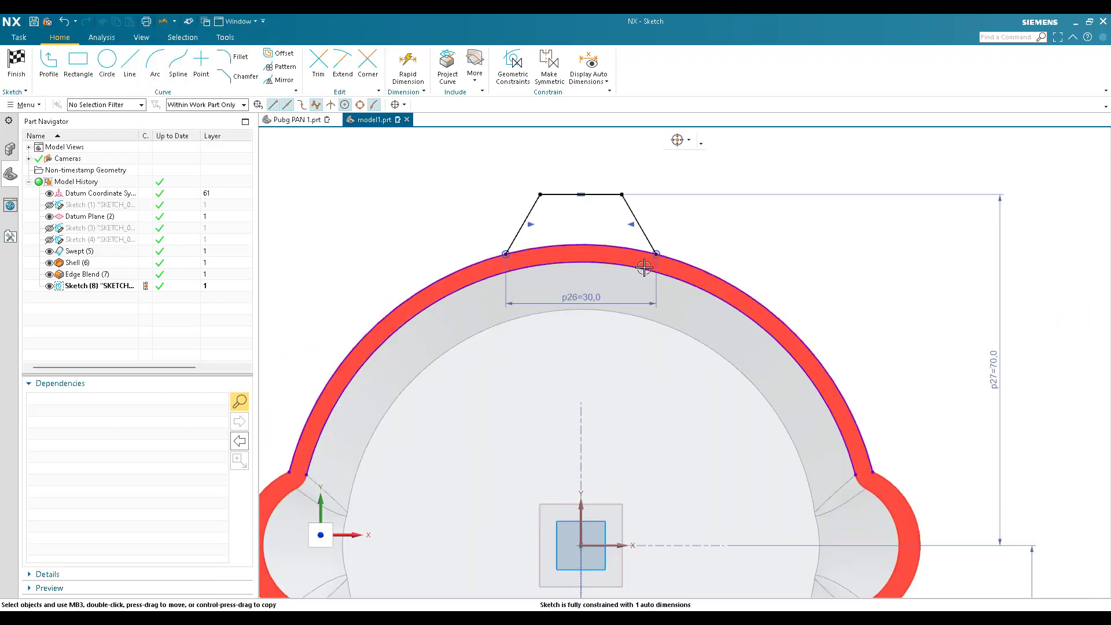
left_click(586, 60)
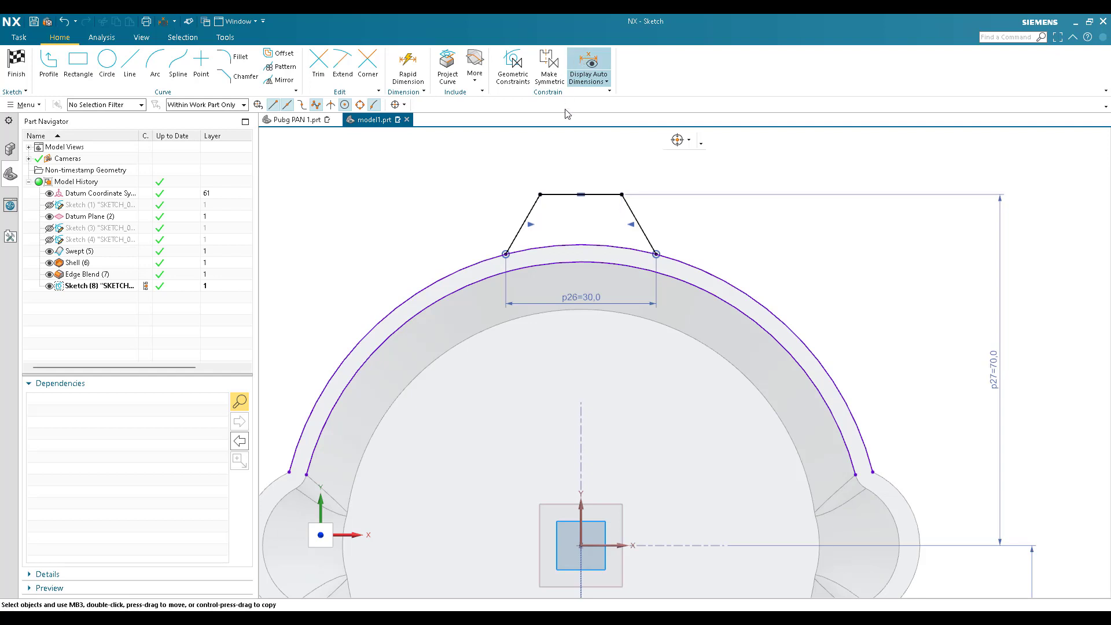
scroll(564, 162, "up", 3)
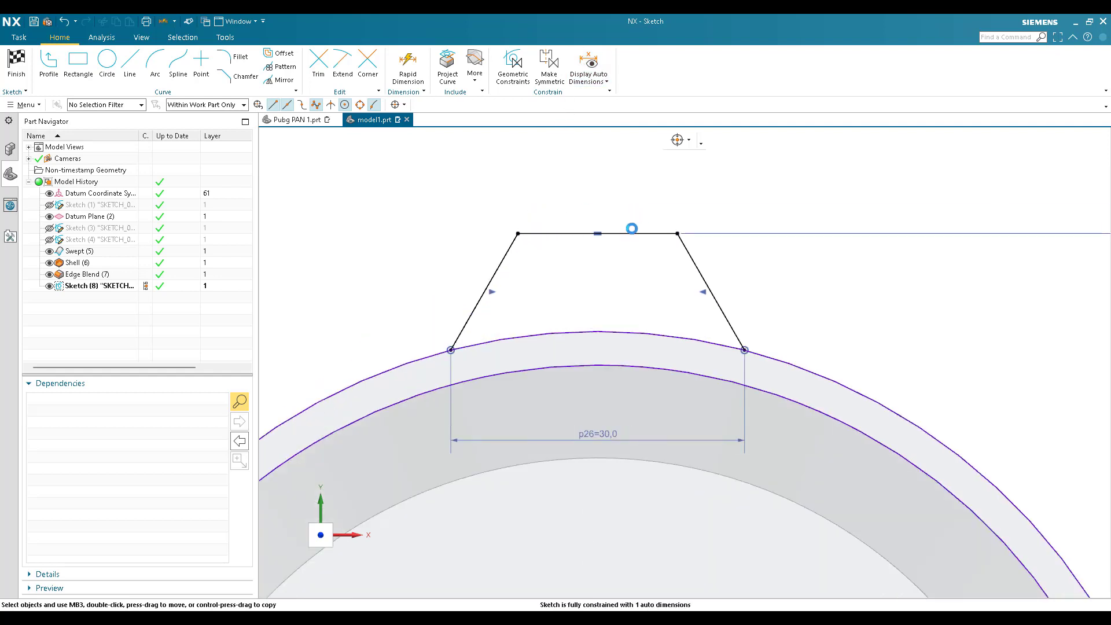
key("d")
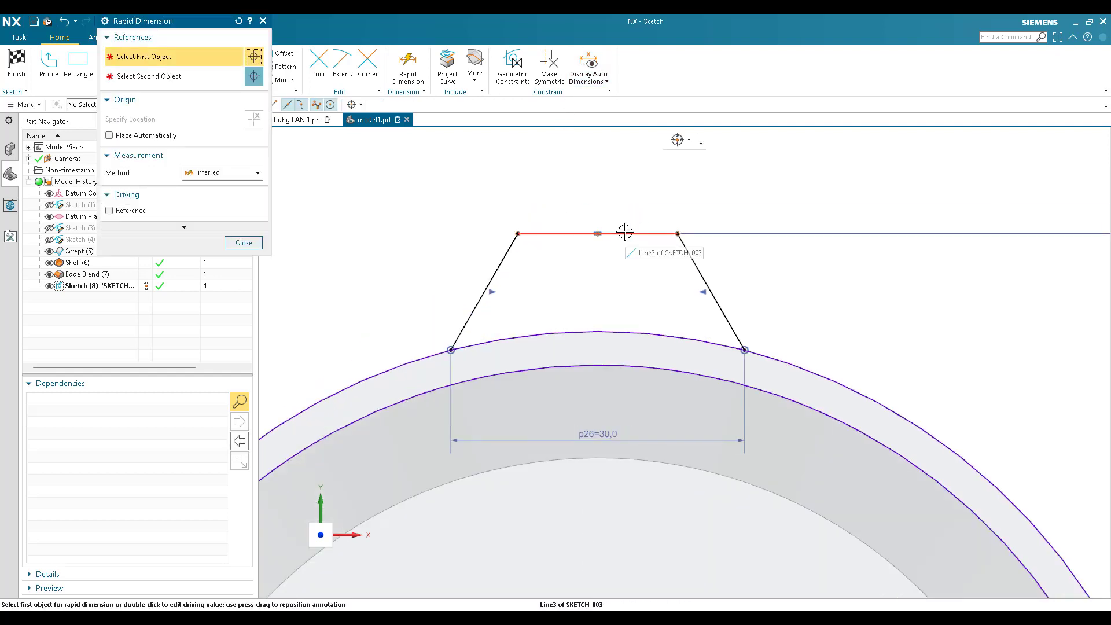
left_click(625, 233)
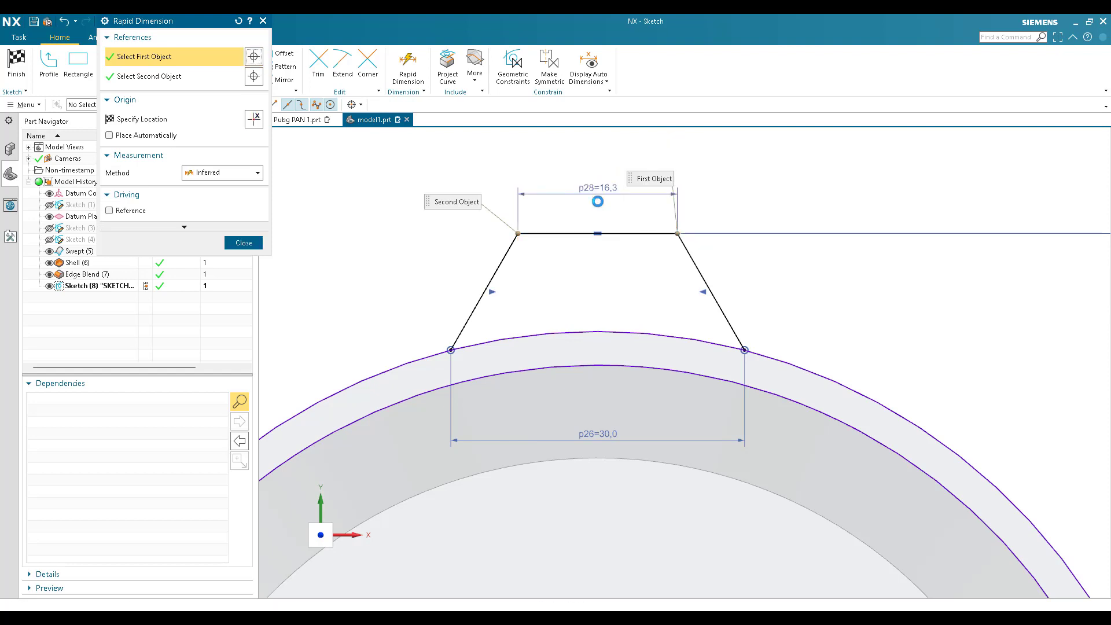
left_click(598, 200)
type("18.")
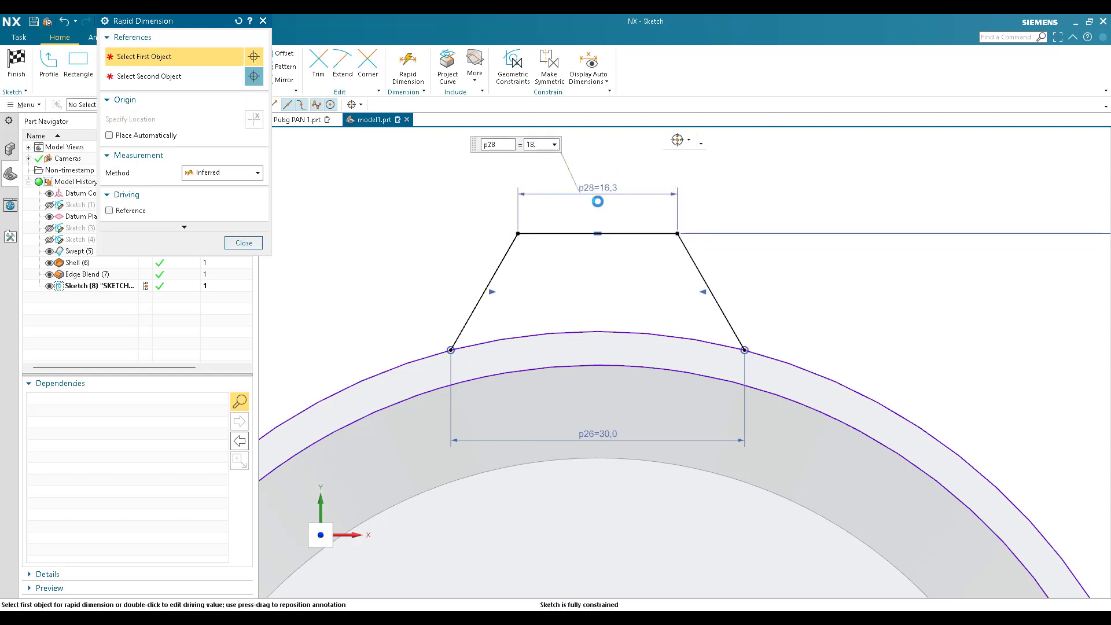
key("Return")
key("Escape")
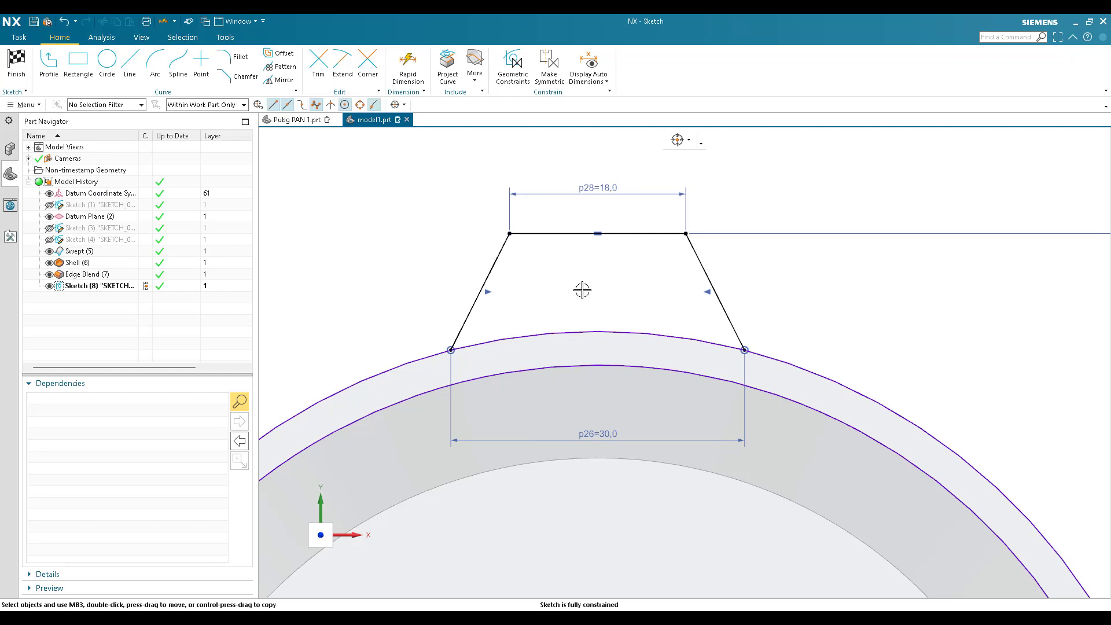
Step: Offset the three connected trapezoid lines inward by 3 mm, creating one copy
scroll(582, 290, "up", 1)
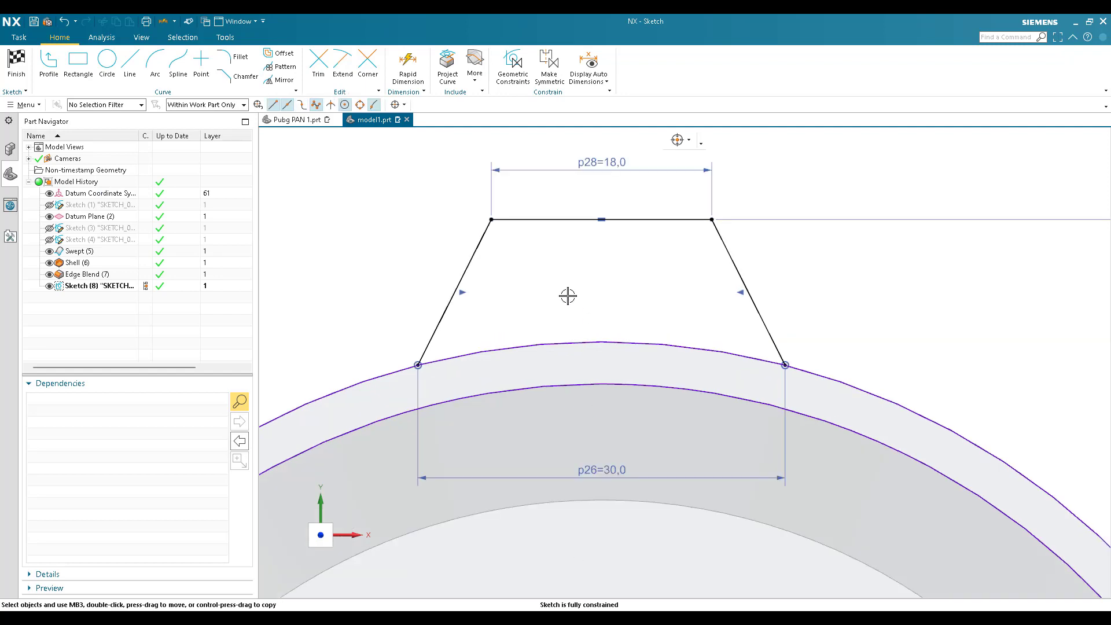
left_click(244, 81)
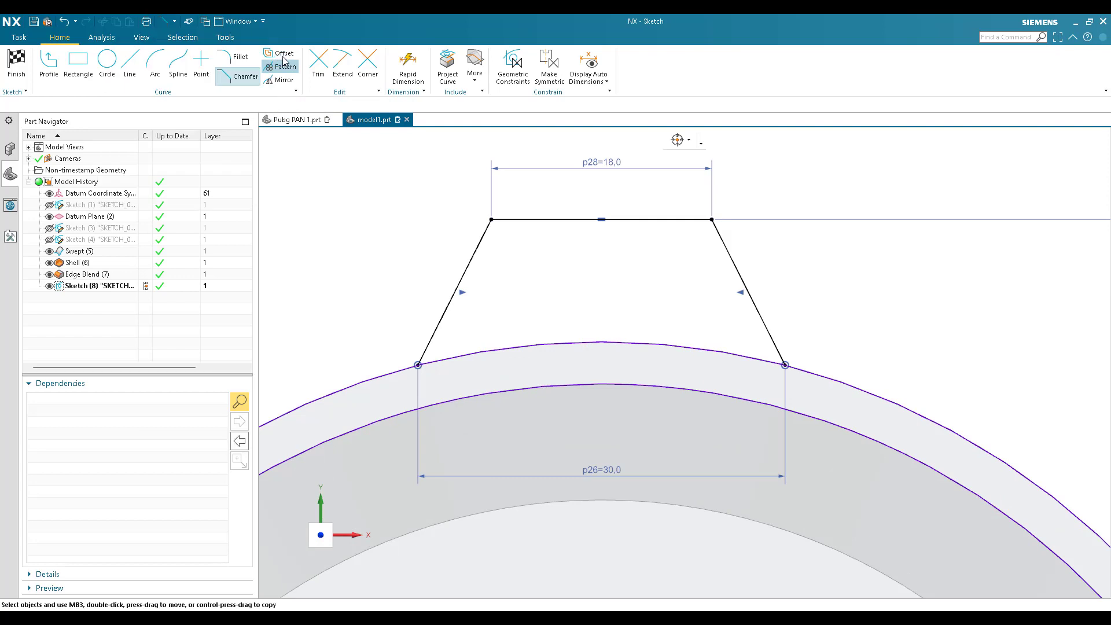
key("Escape")
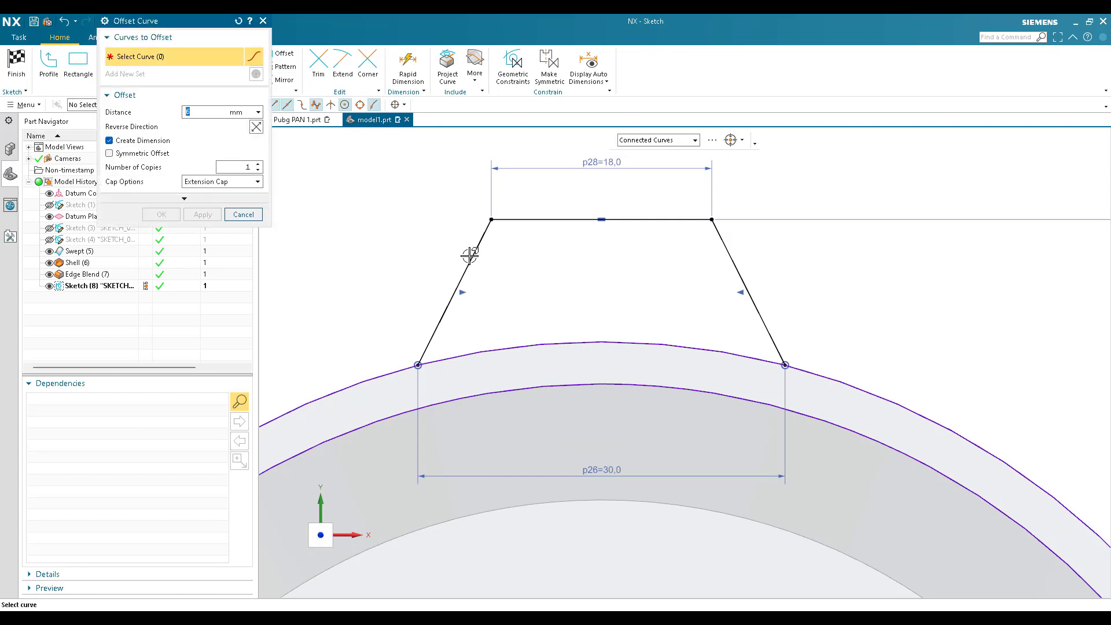
left_click(562, 219)
scroll(575, 310, "up", 4)
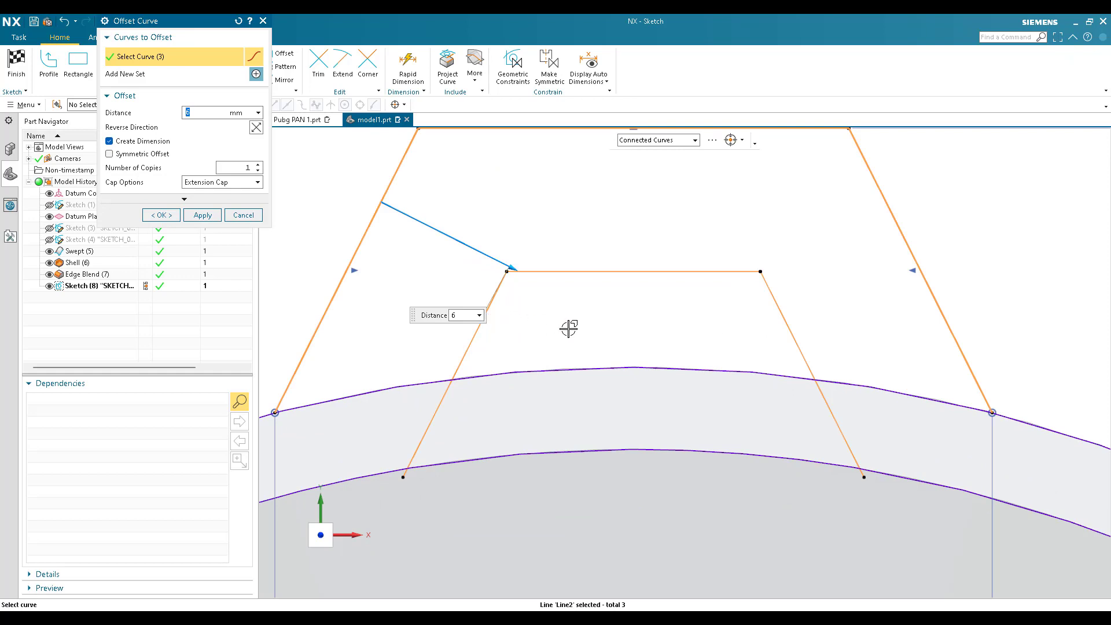
type("3")
key("Return")
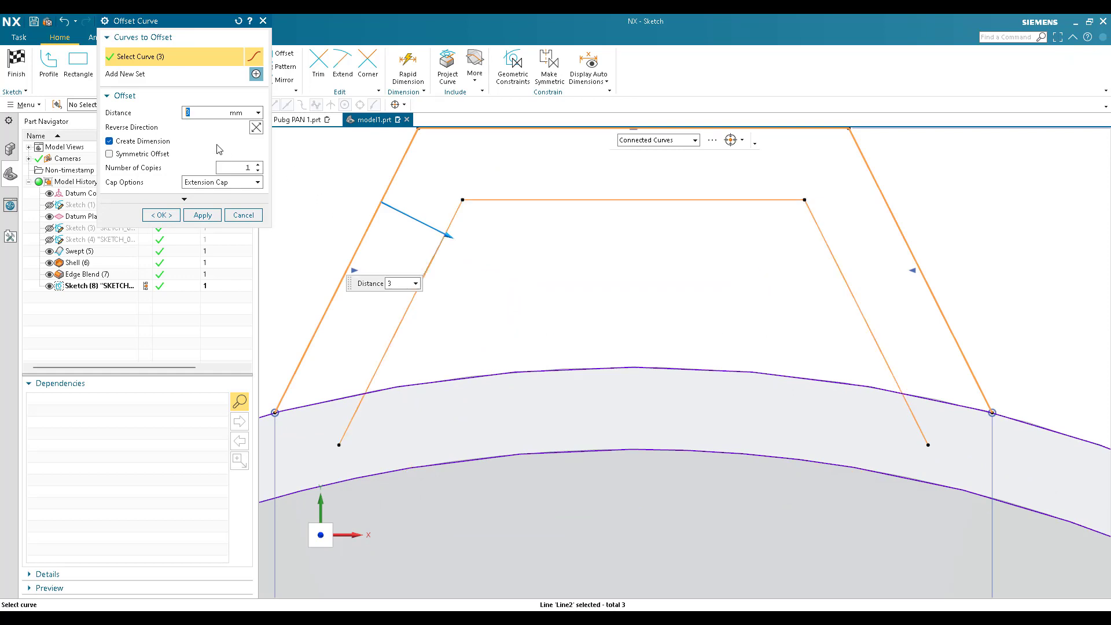
left_click(162, 215)
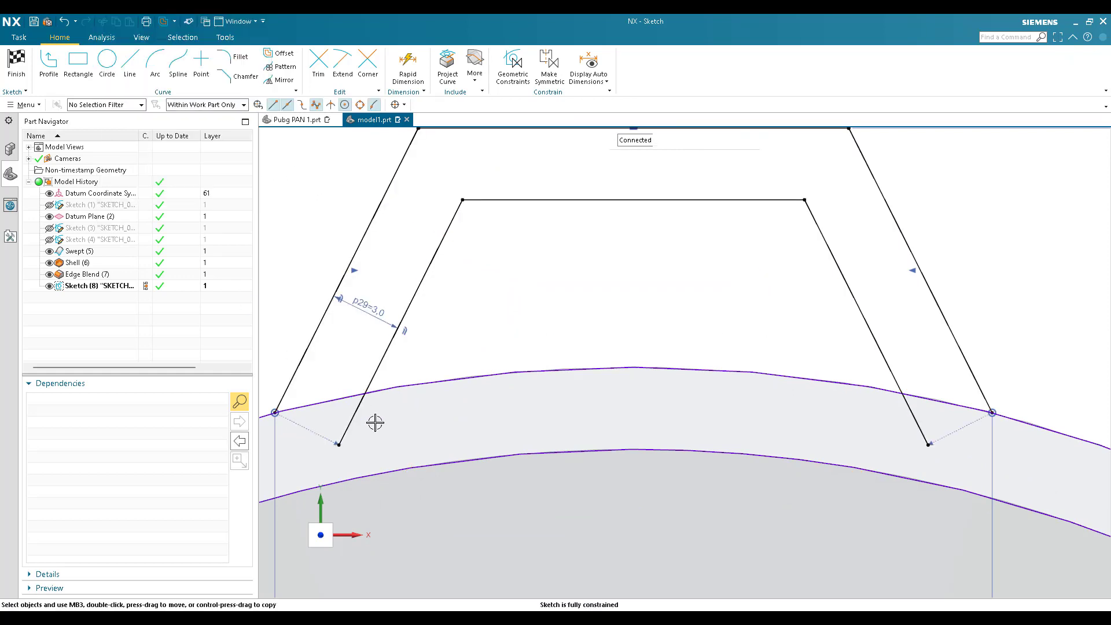
Step: Trim the two ends of the inner offset lines that extend below the outer arc
key("t")
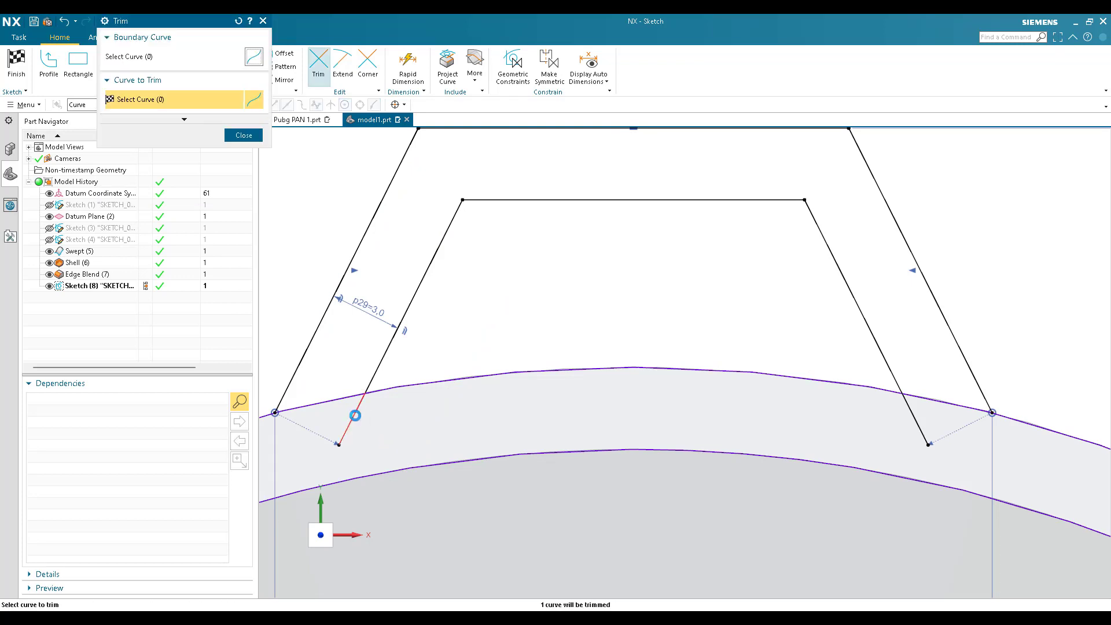
left_click(355, 414)
left_click(915, 425)
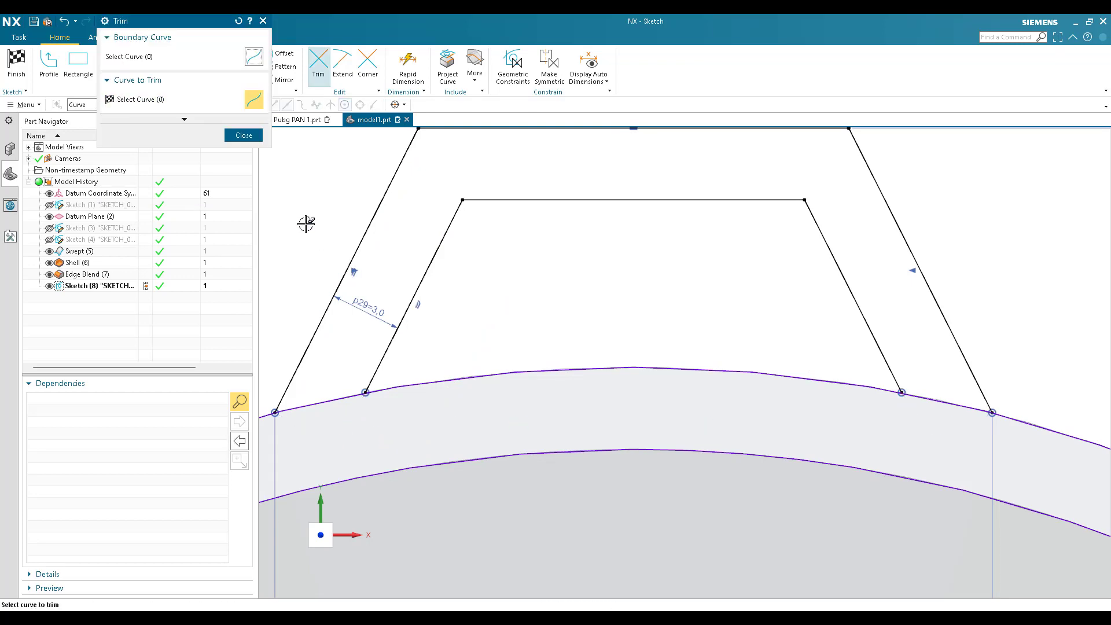
left_click(244, 134)
scroll(824, 263, "down", 5)
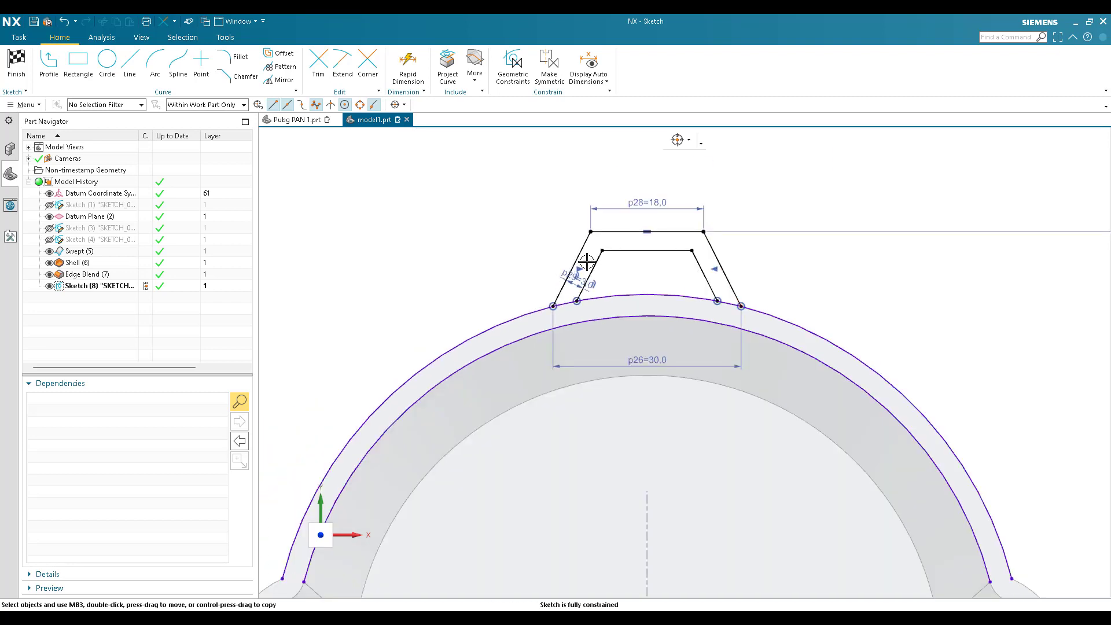
Step: Check the whole handle and trapezoid sketch, then finish the sketch
scroll(516, 225, "down", 5)
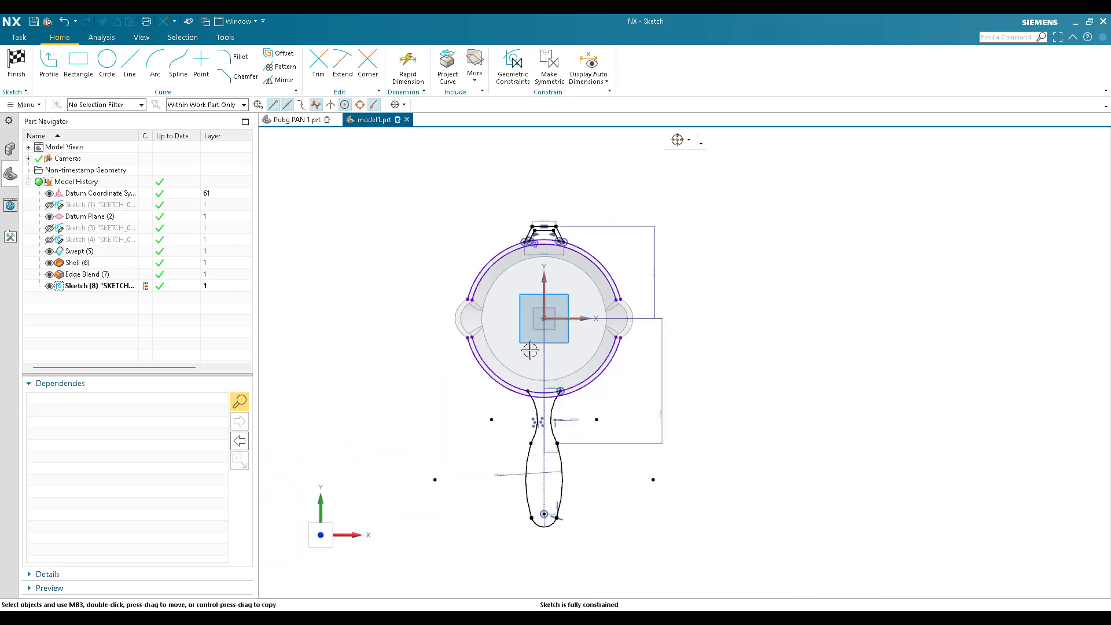
scroll(514, 405, "up", 8)
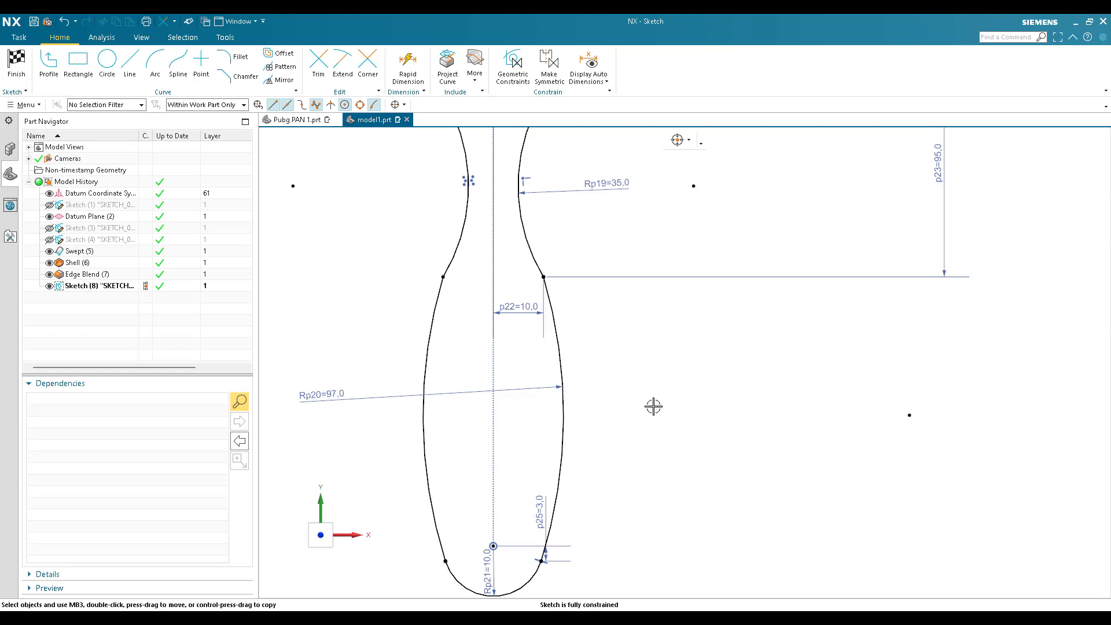
scroll(653, 406, "down", 4)
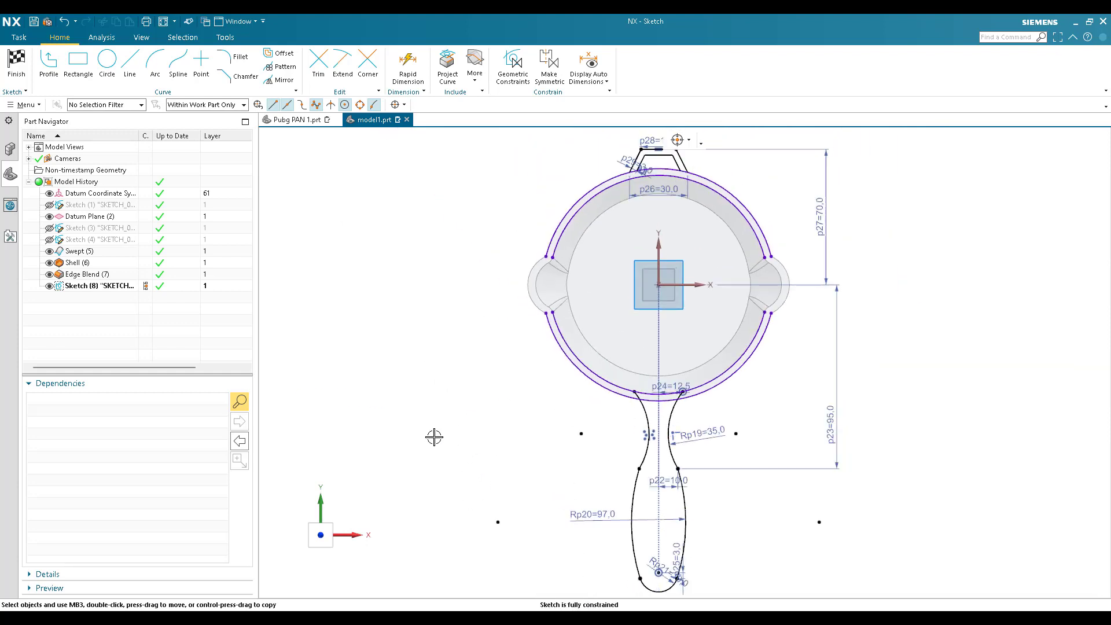
left_click(16, 61)
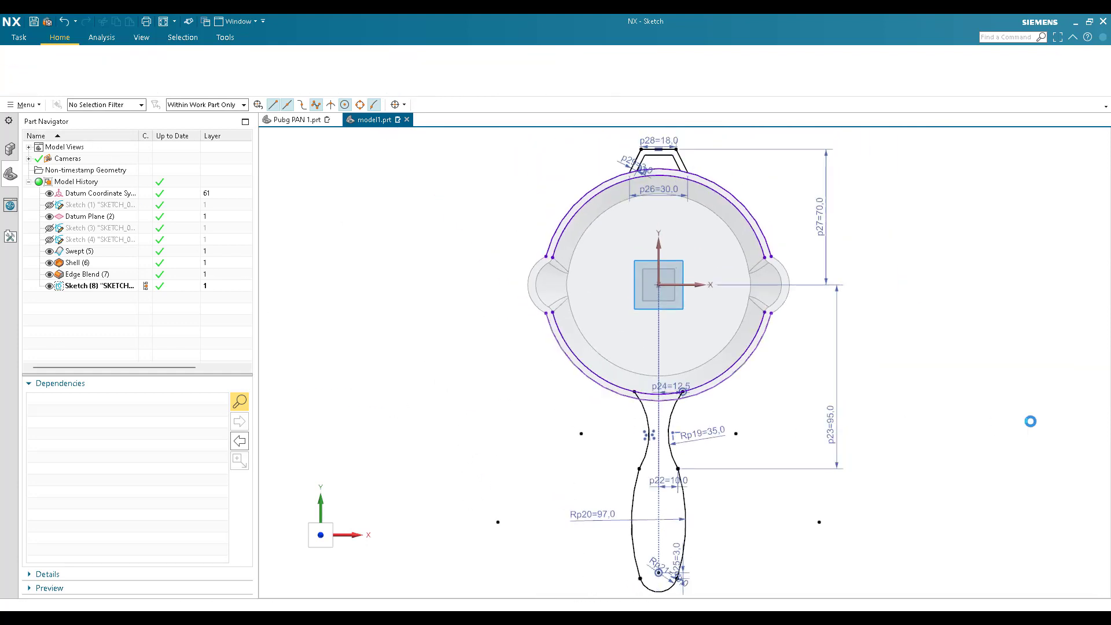
Step: Start an Extrude for the long handle with an end distance of 1 mm and the Boolean set to None
middle_click_drag(673, 474, 727, 459)
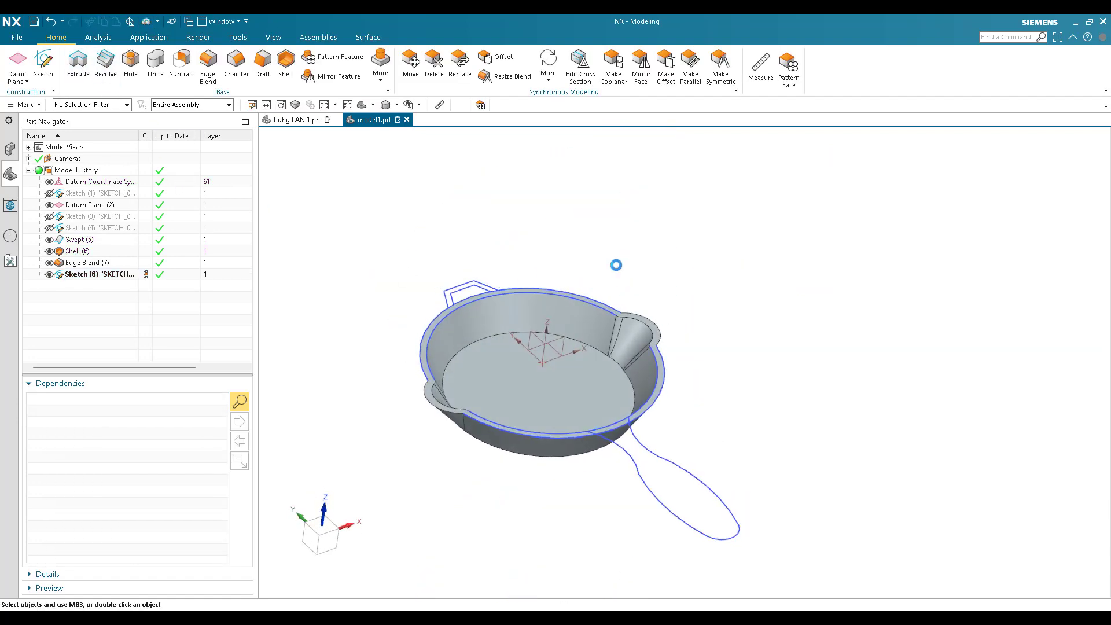
scroll(613, 358, "down", 2)
scroll(612, 392, "up", 4)
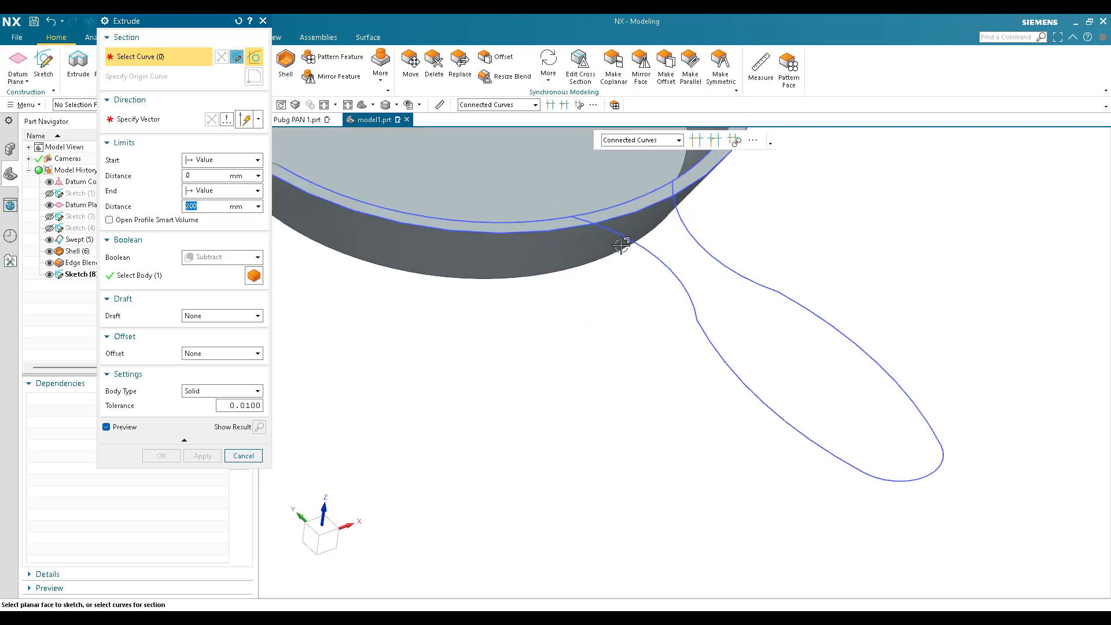
scroll(596, 463, "down", 1)
scroll(590, 482, "up", 2)
left_click(210, 207)
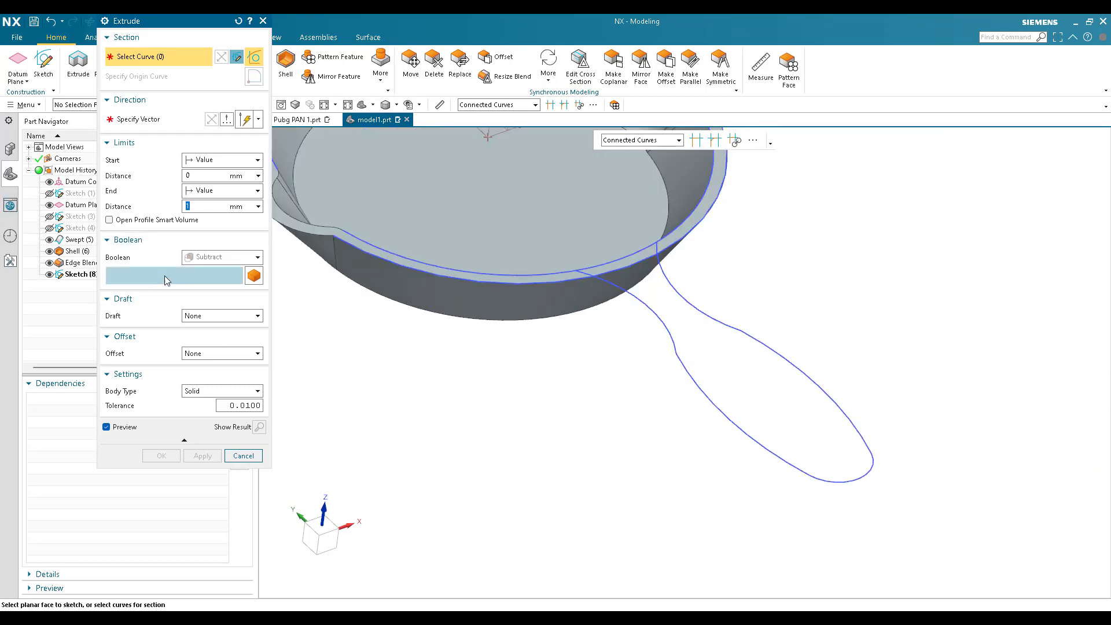
left_click(219, 257)
left_click(205, 268)
scroll(504, 399, "down", 1)
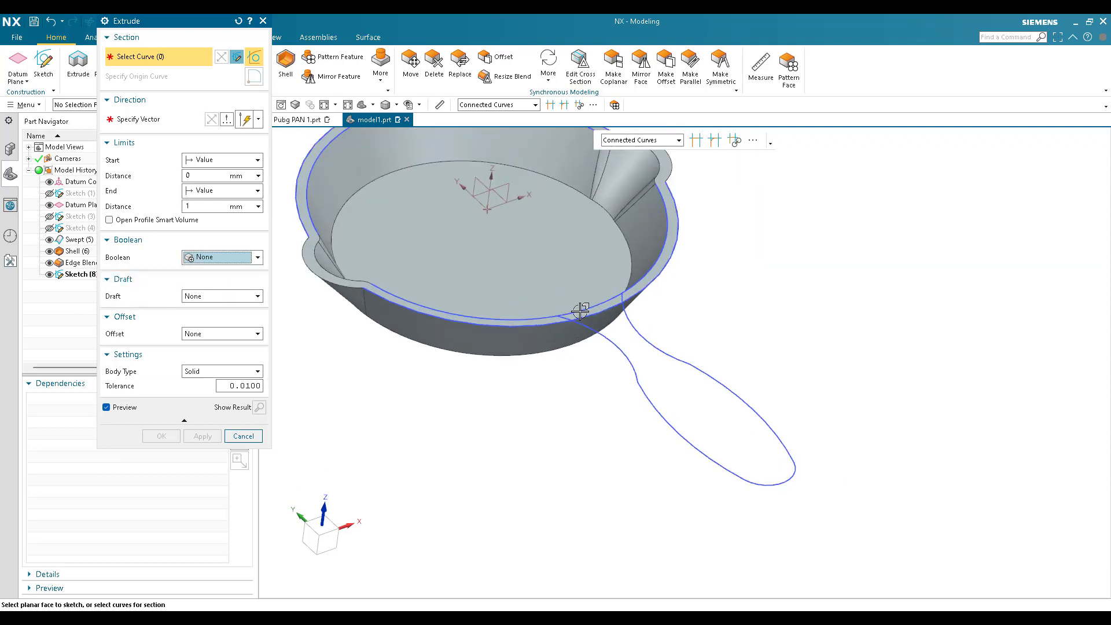
Step: Select the long handle's outline and the inner rim arc between its ends as a closed extrusion section, stopping curves at intersections
scroll(587, 301, "up", 4)
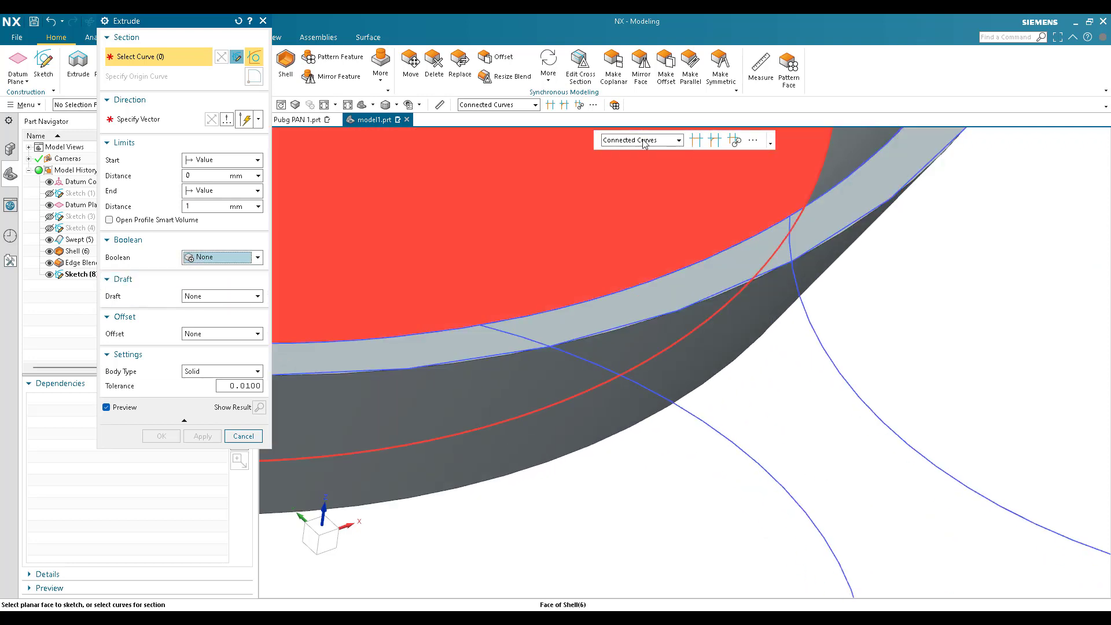
left_click(697, 141)
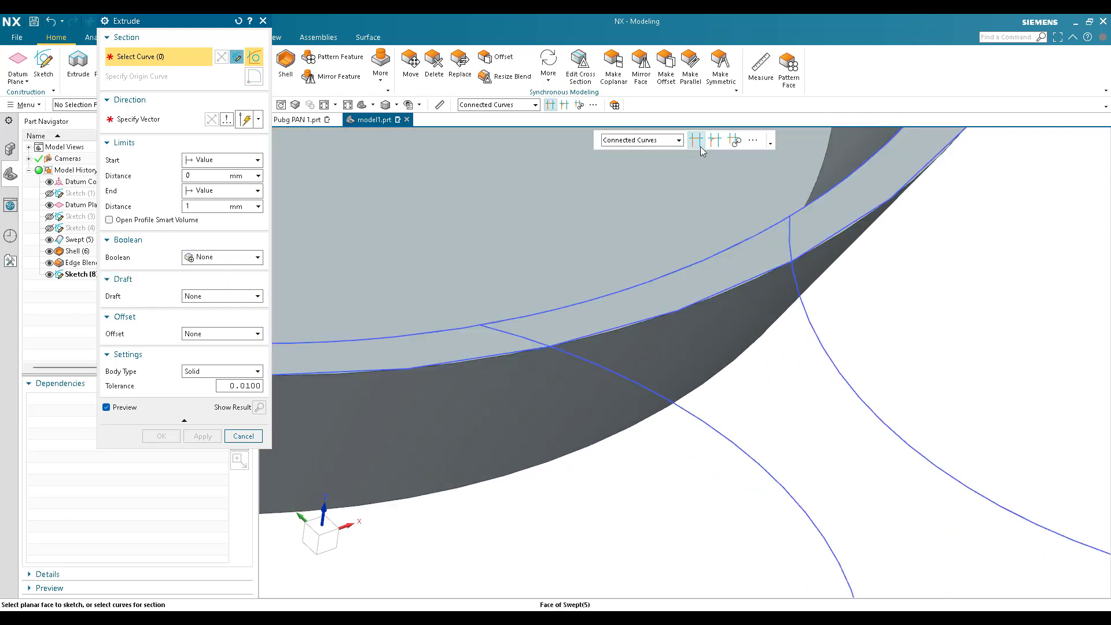
left_click(586, 302)
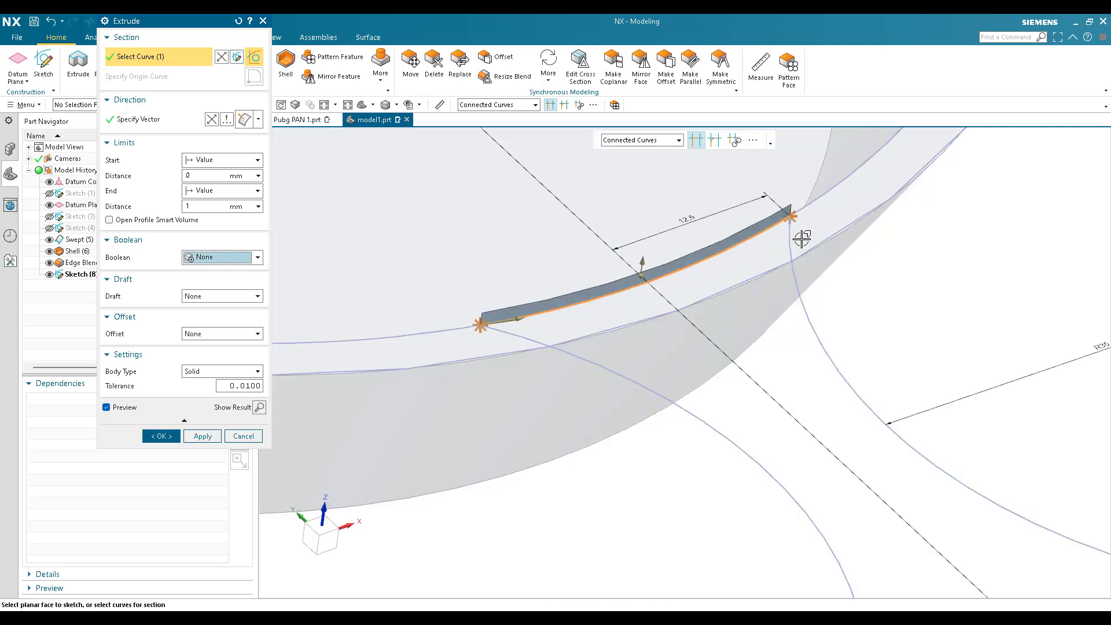
left_click(791, 240)
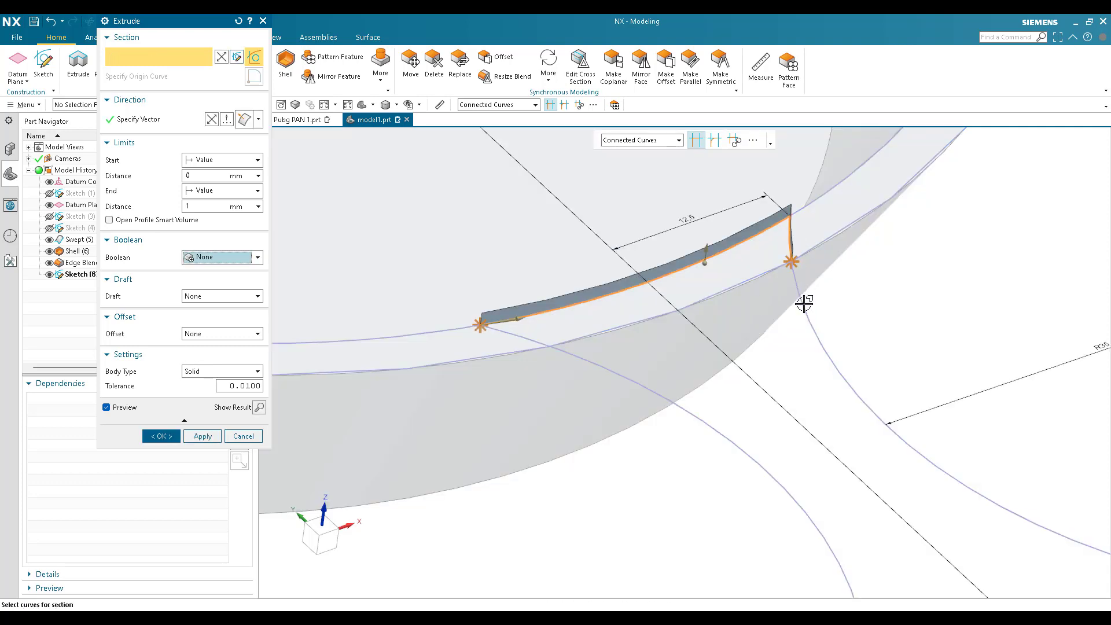
scroll(771, 274, "down", 4)
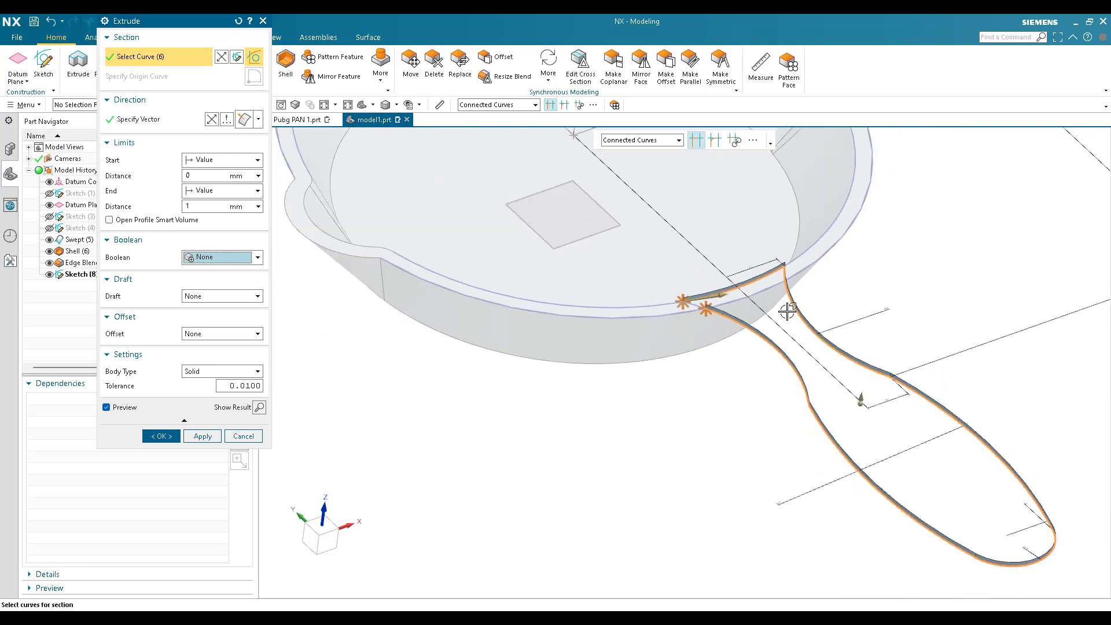
scroll(788, 310, "up", 5)
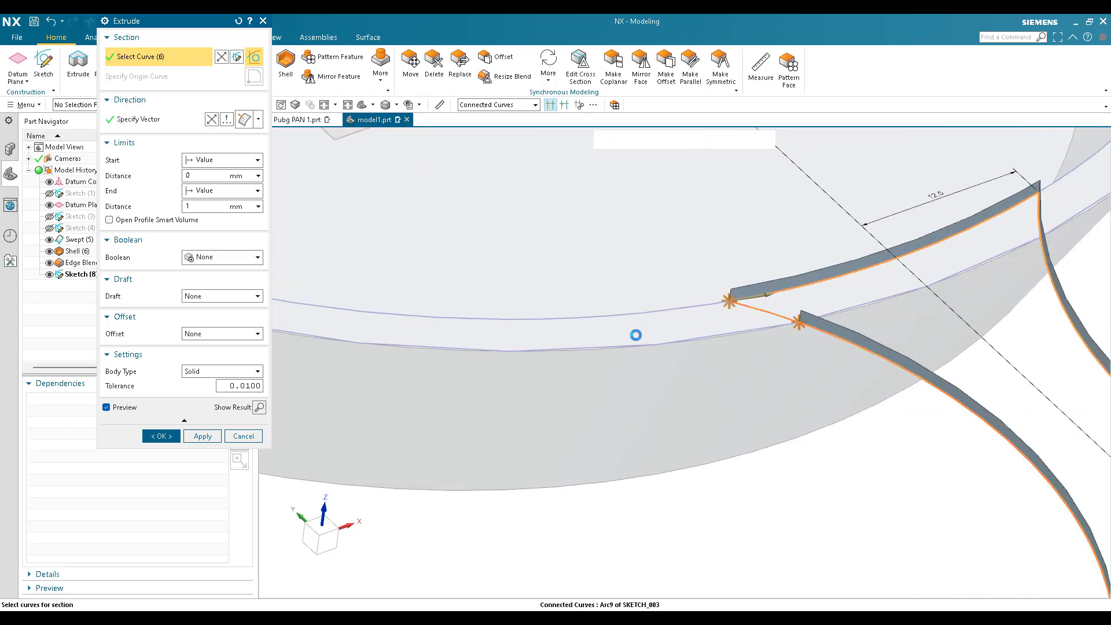
left_click(687, 341)
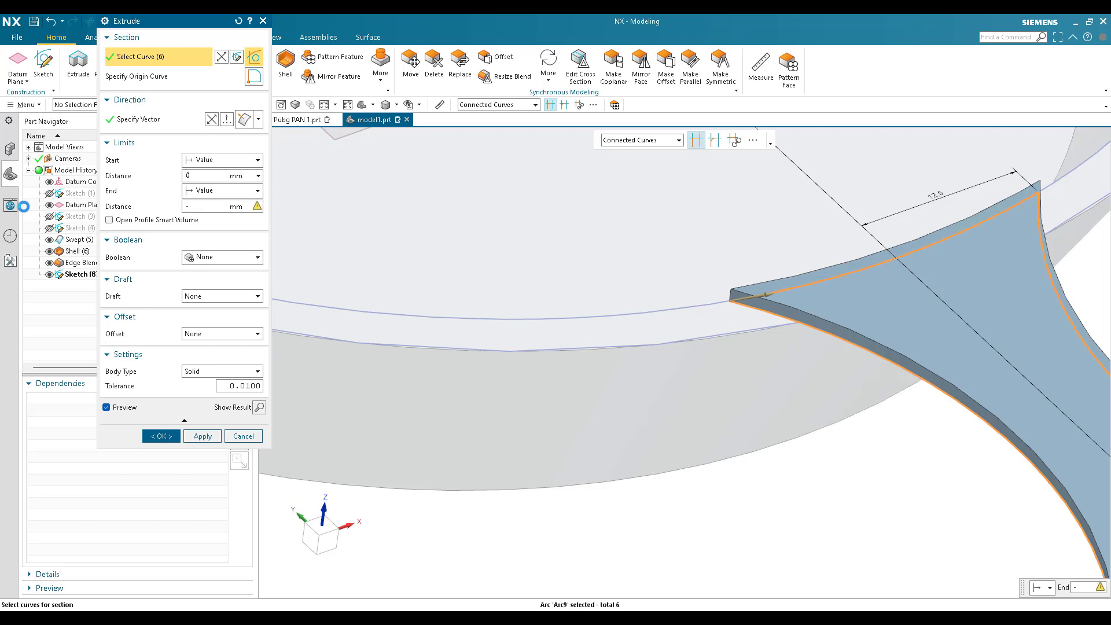
Step: Set the handle extrusion's end distance to -2 mm, unite it with the pan body and create it
scroll(773, 361, "down", 2)
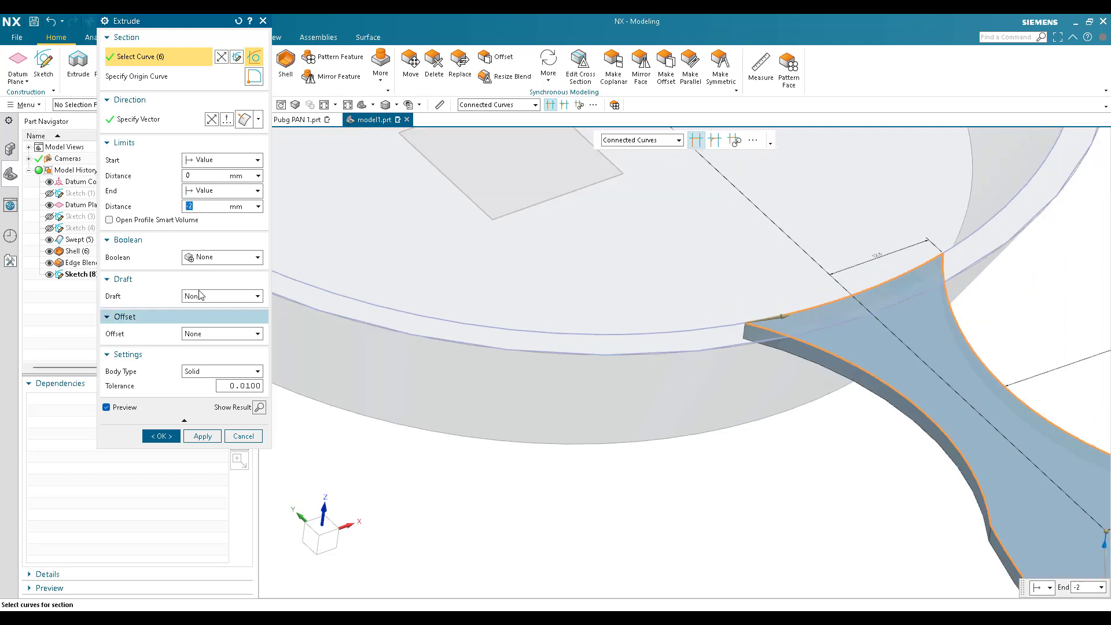
left_click(231, 256)
left_click(207, 281)
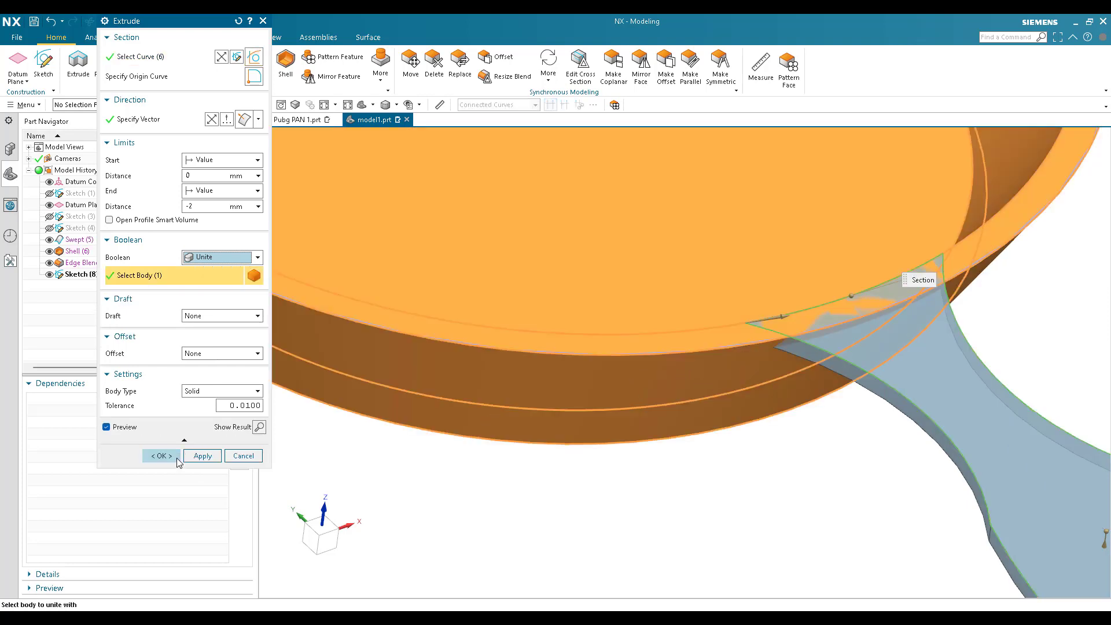
left_click(176, 457)
scroll(720, 446, "down", 5)
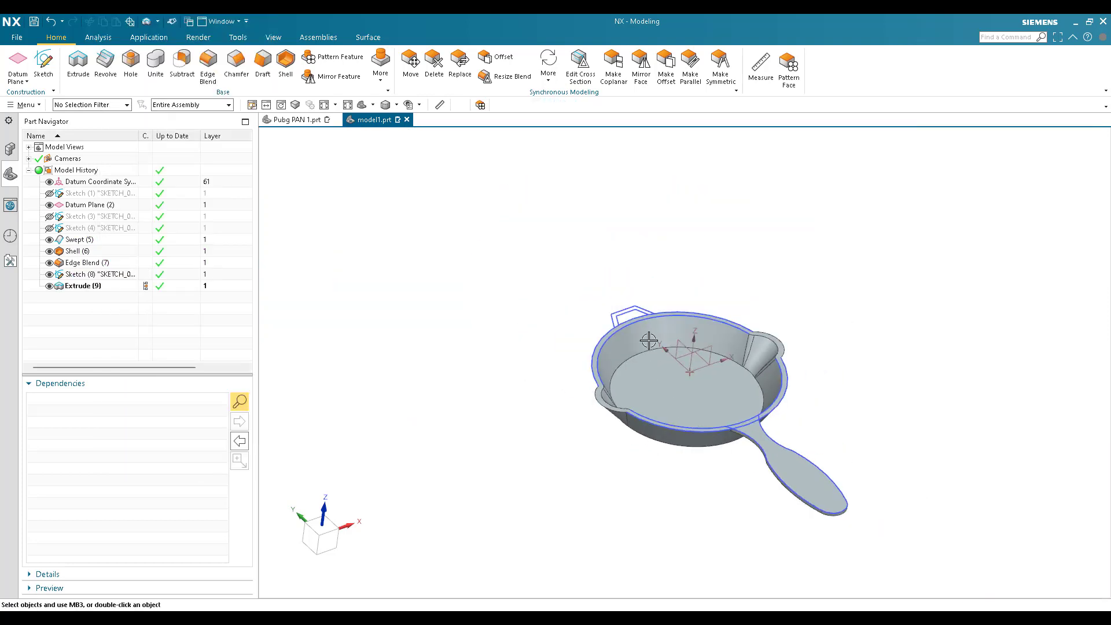
scroll(648, 340, "up", 6)
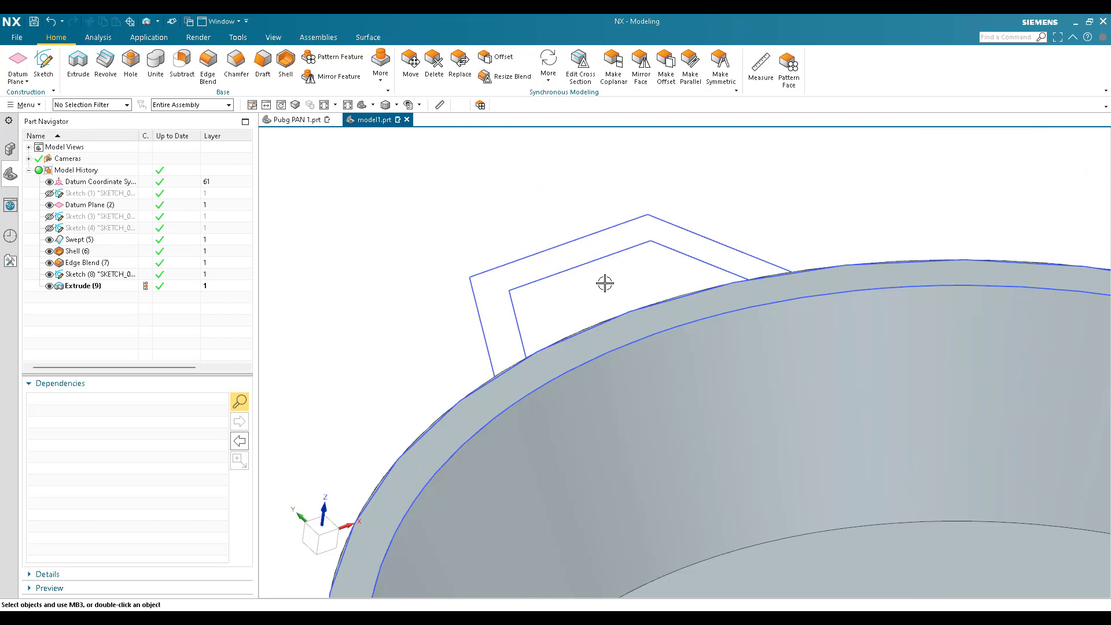
scroll(604, 283, "down", 2)
left_click(76, 74)
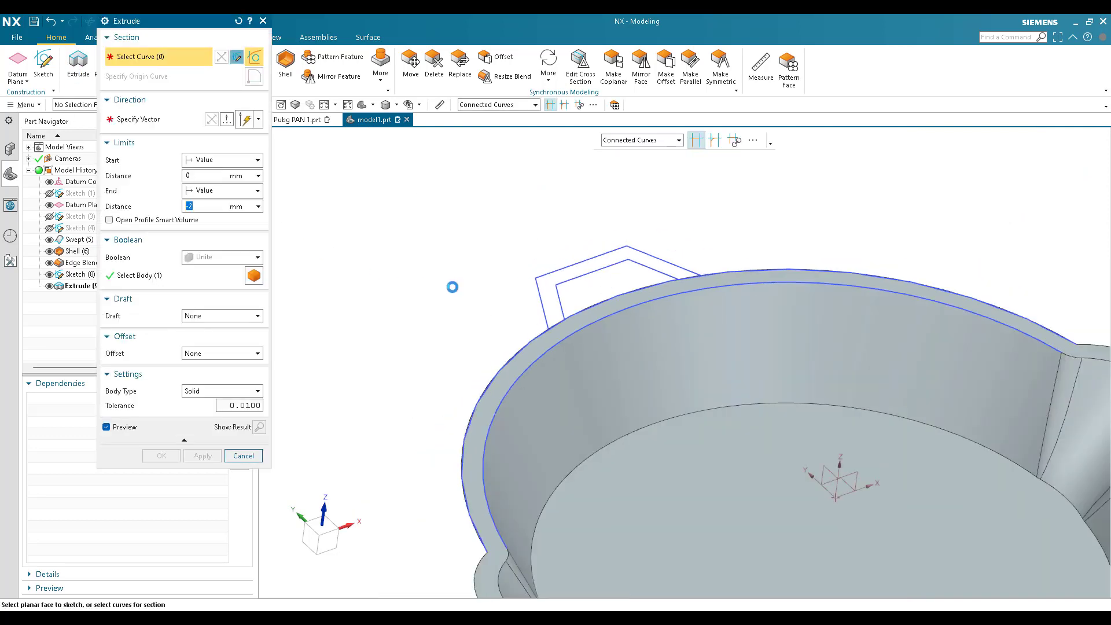
scroll(530, 276, "up", 3)
left_click(596, 259)
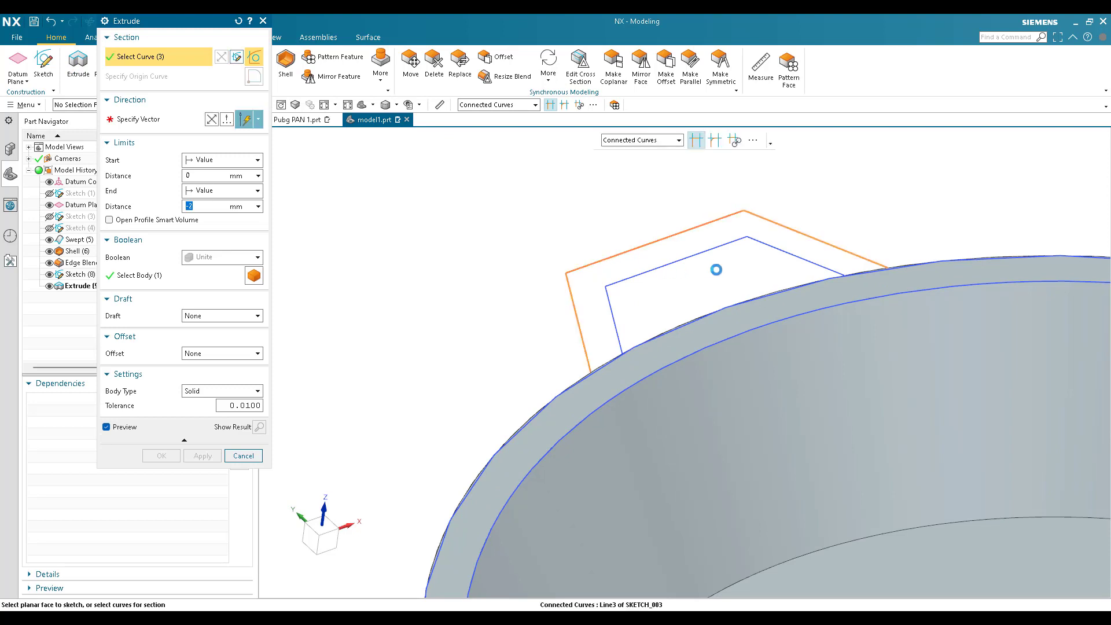
scroll(627, 343, "up", 3)
left_click(567, 332)
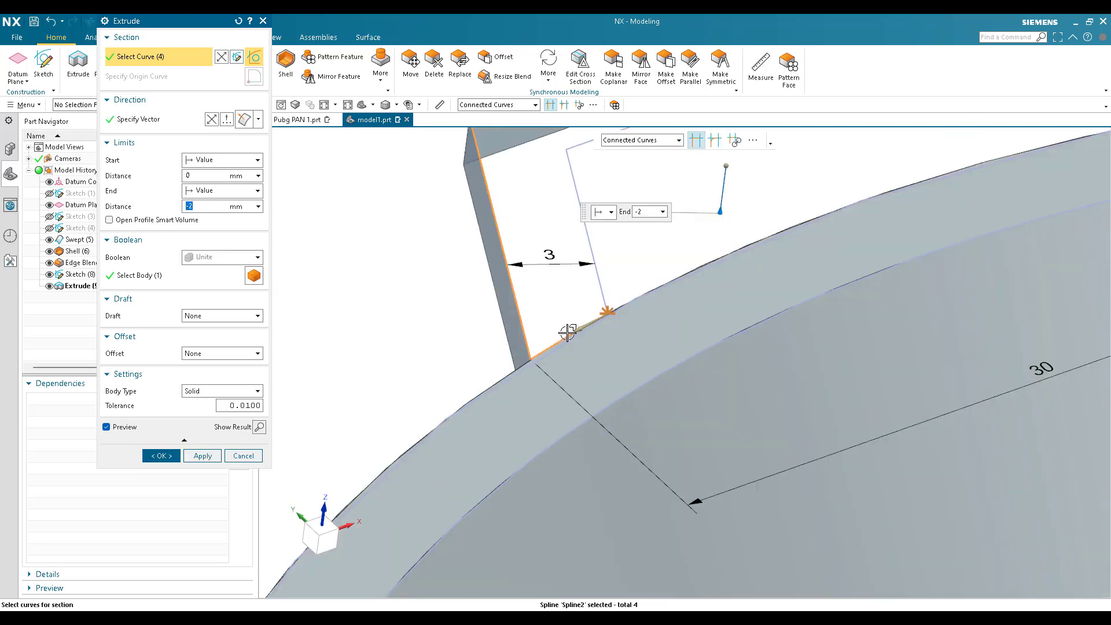
middle_click(567, 332)
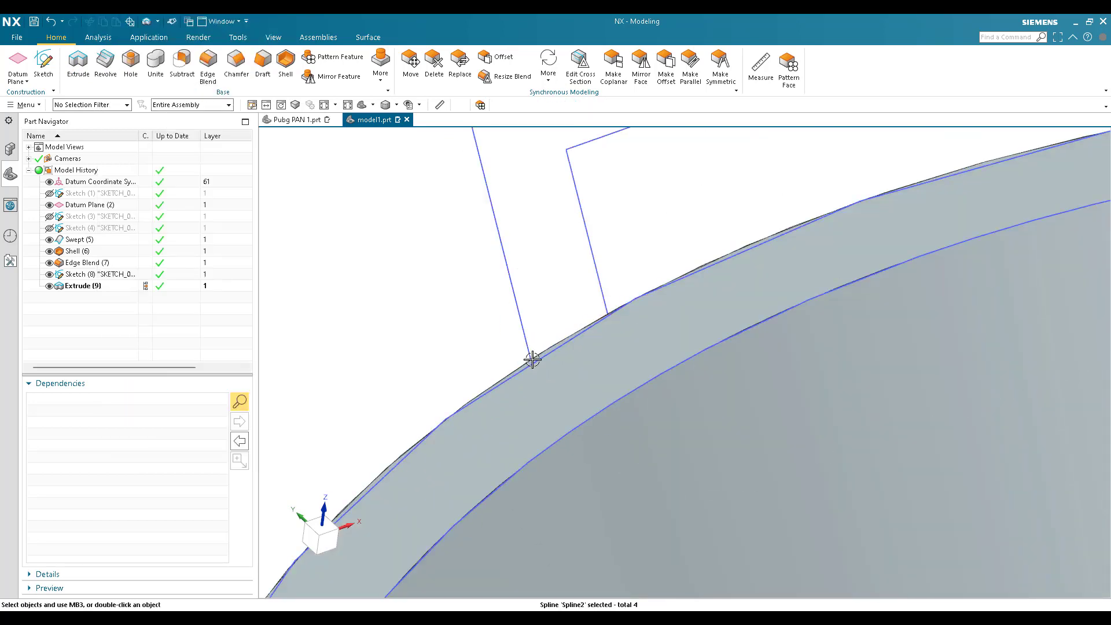
Step: Reopen the handle sketch and extend the trapezoid's two outer slanted lines down to the inner rim arc
double_click(521, 318)
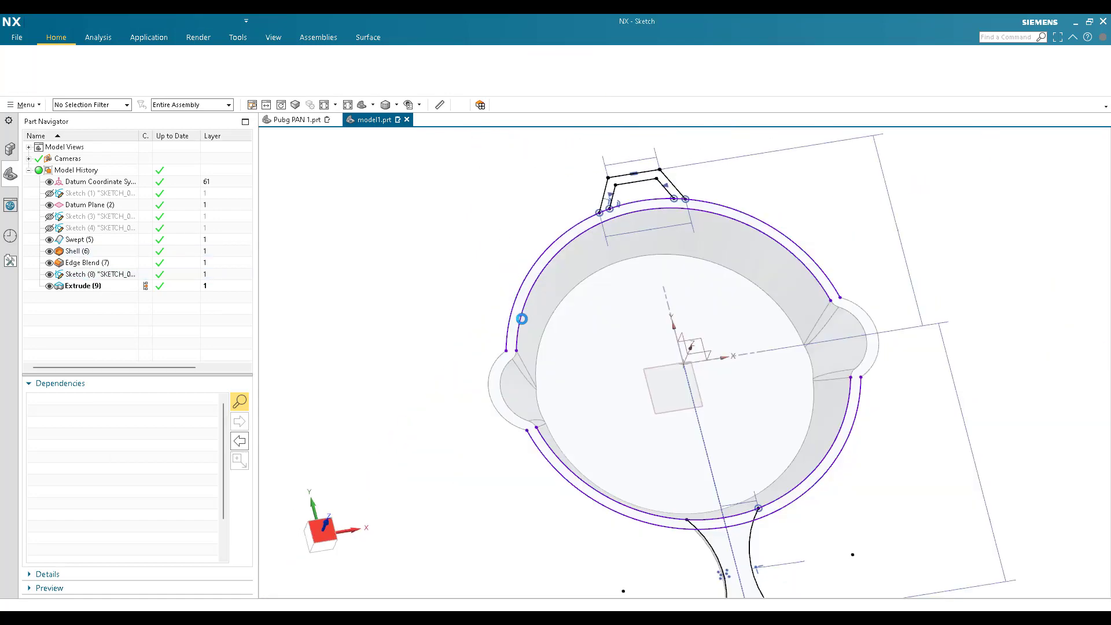
scroll(605, 229, "up", 6)
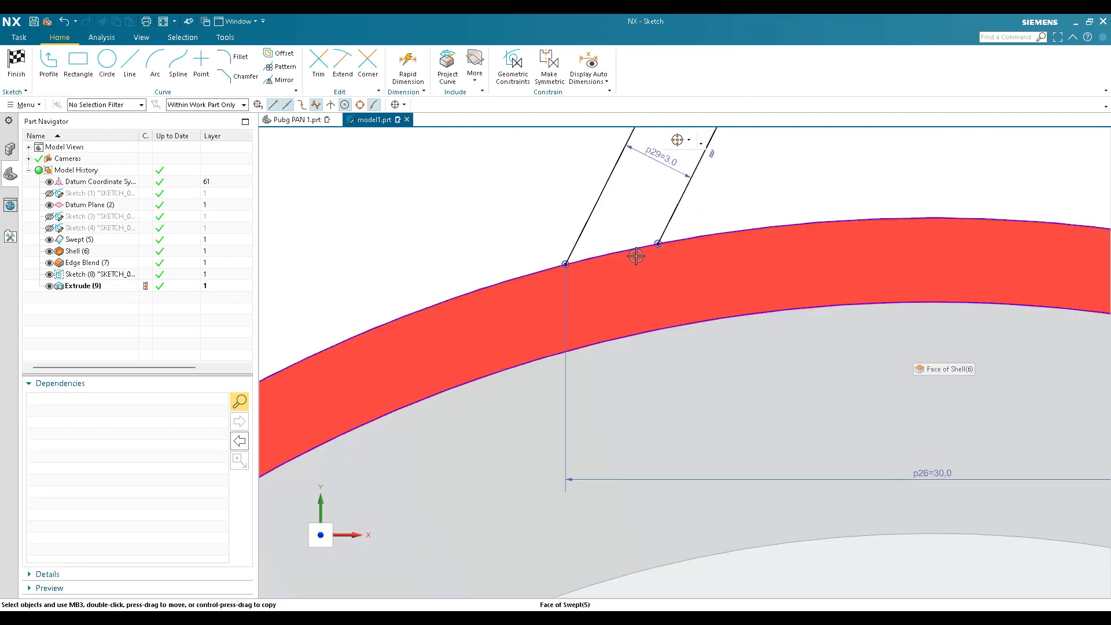
key("e")
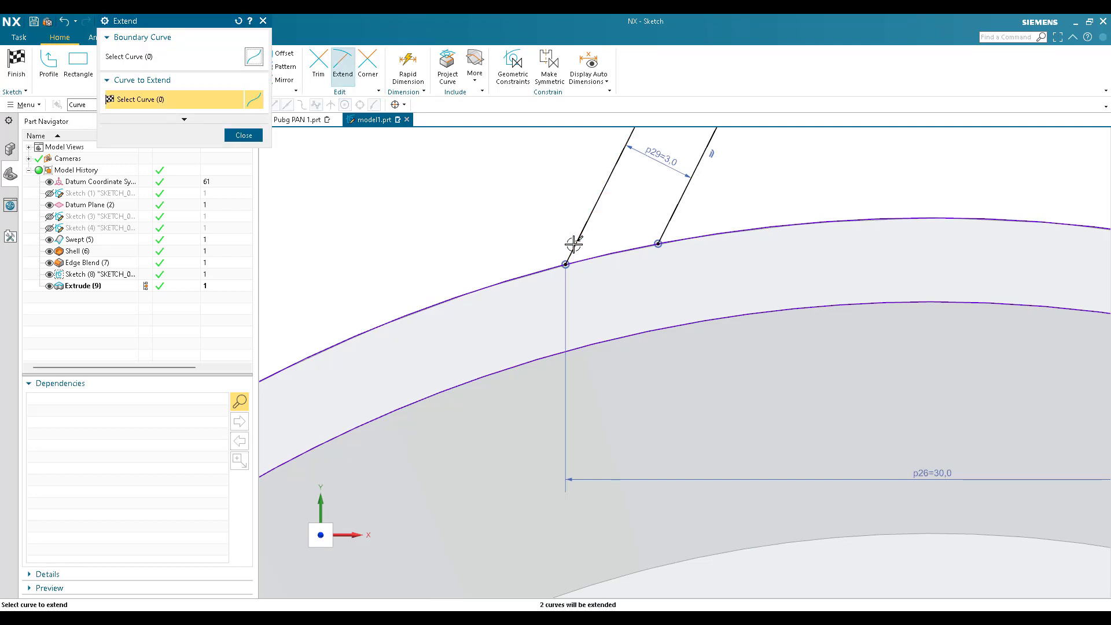
left_click(576, 242)
scroll(490, 261, "down", 3)
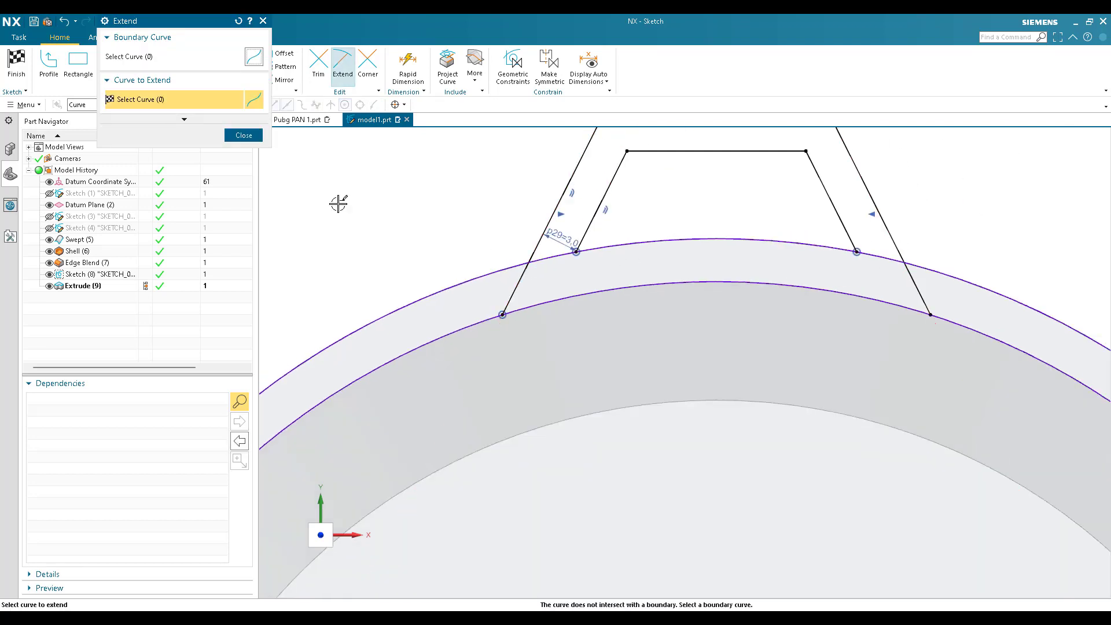
left_click(243, 135)
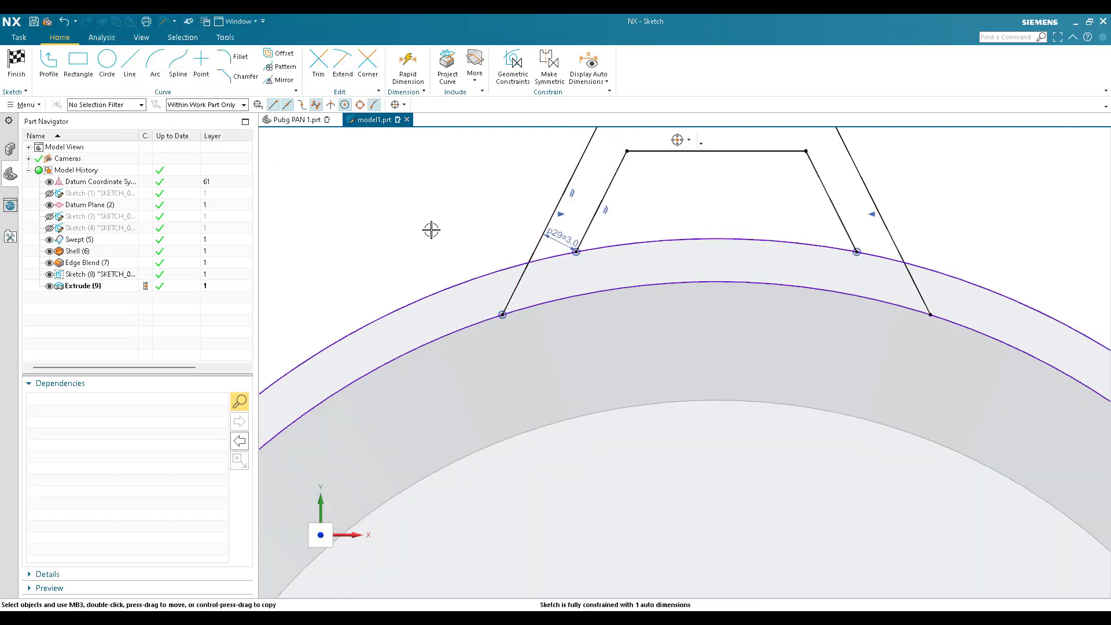
Step: Dimension the distance between the lower ends of the trapezoid's outer lines, set it to 30 mm, and finish the sketch
scroll(431, 230, "down", 1)
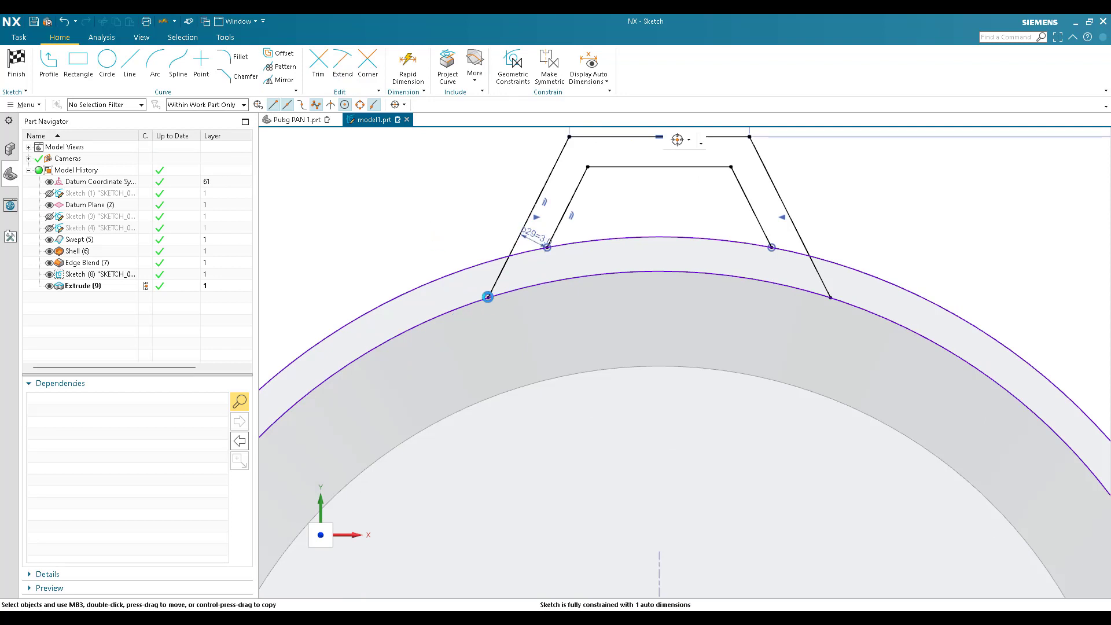
key("d")
left_click(488, 296)
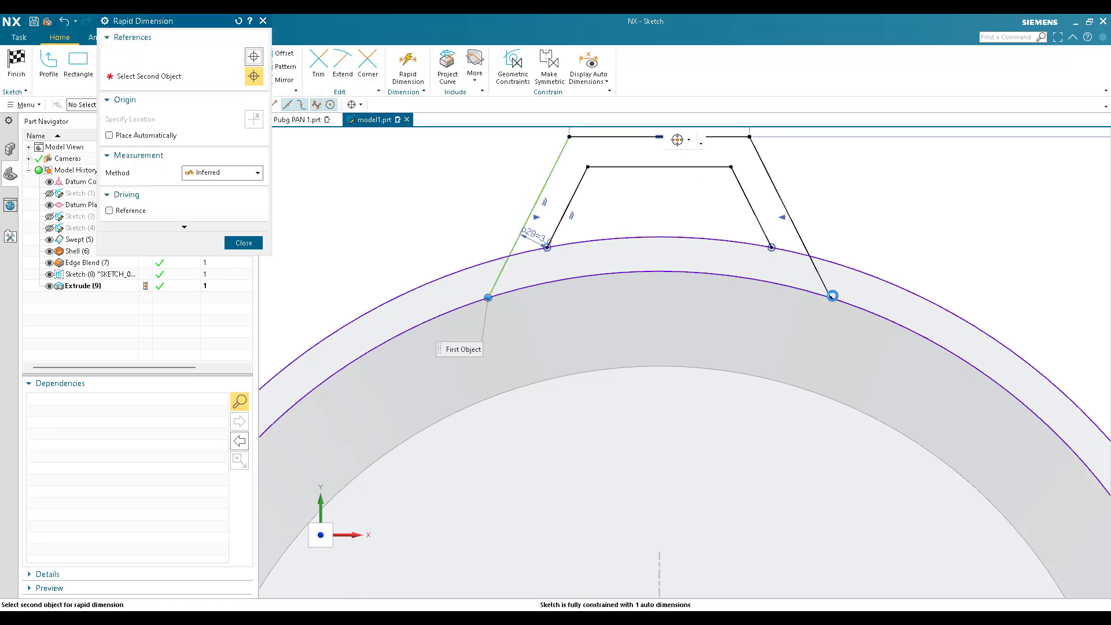
left_click(822, 301)
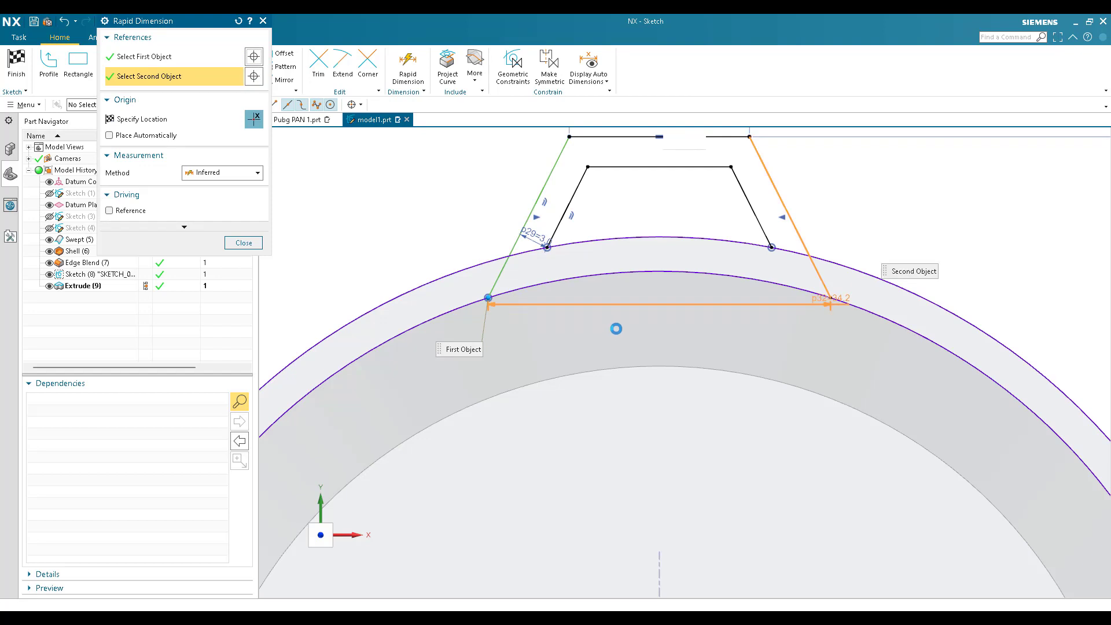
left_click(619, 327)
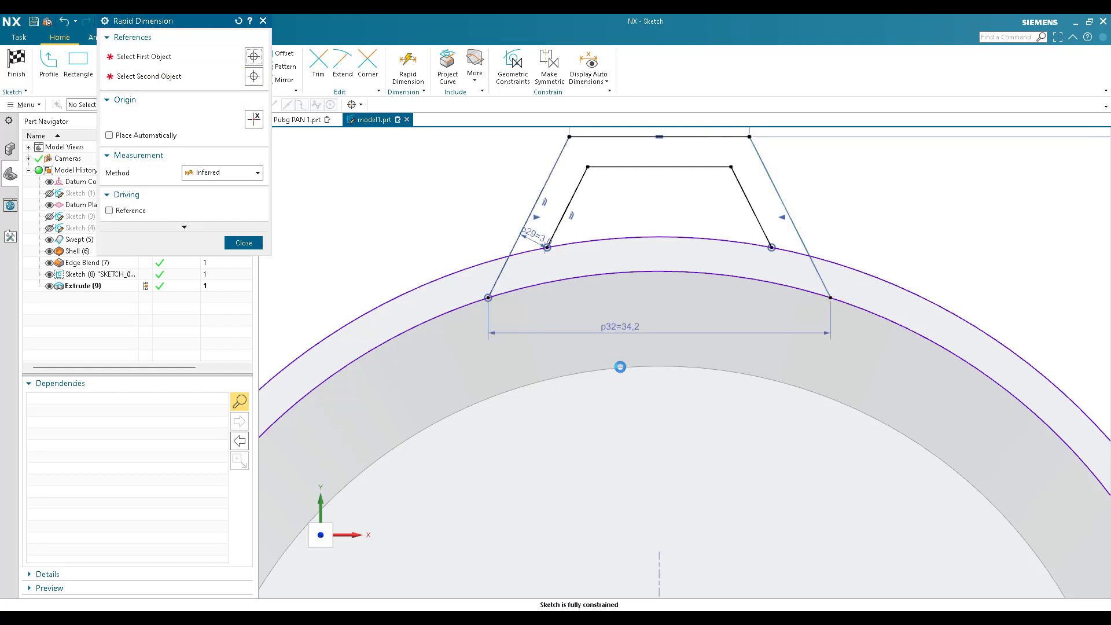
type("30")
key("Return")
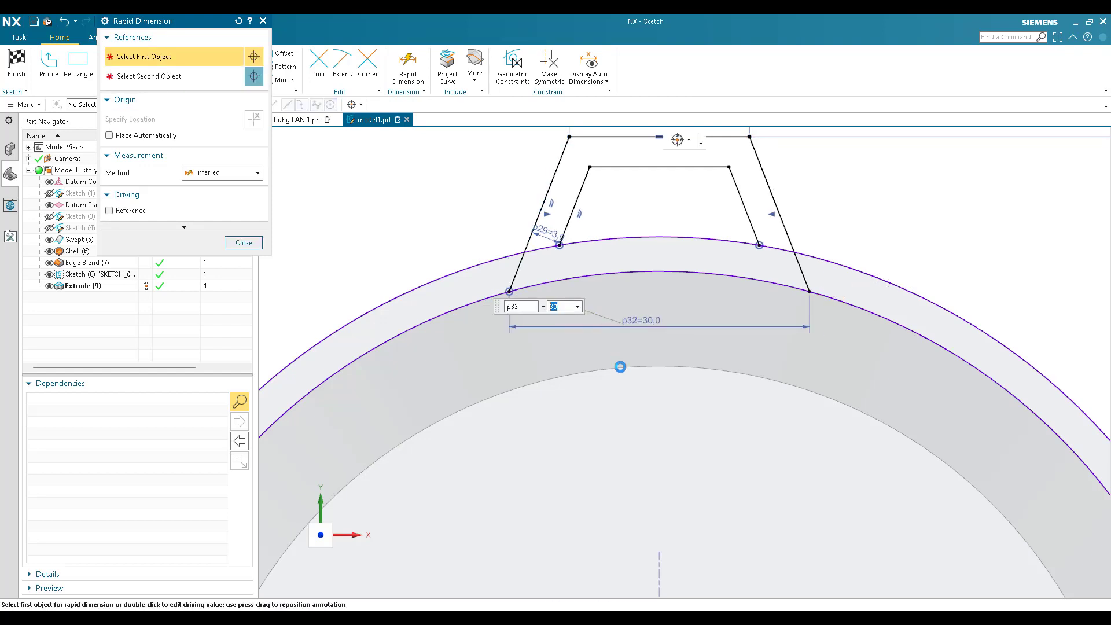
middle_click(620, 367)
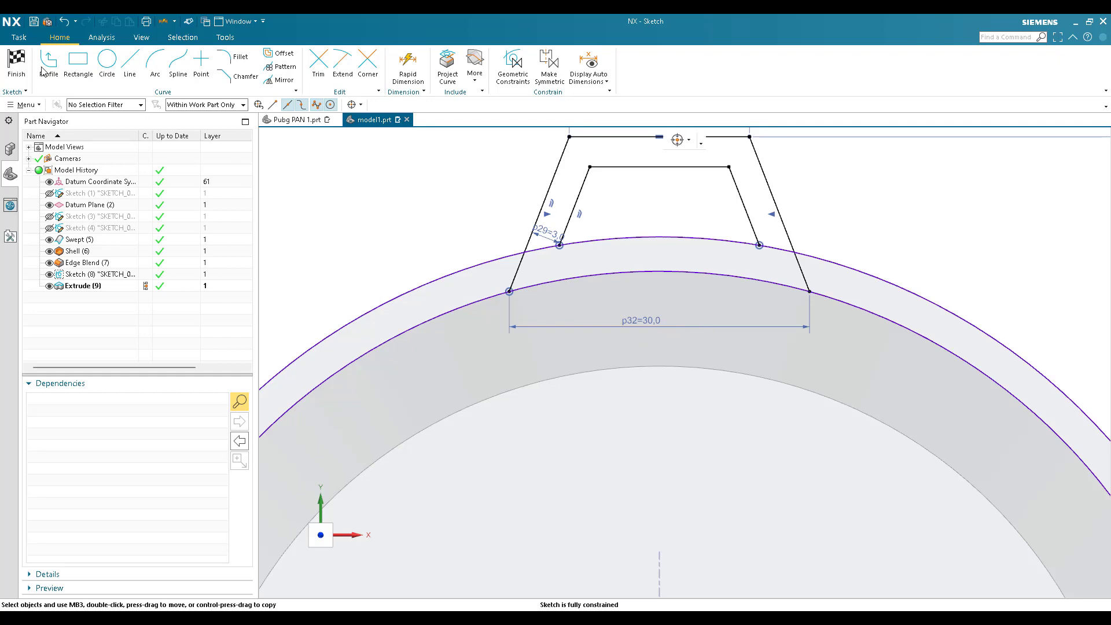
left_click(16, 63)
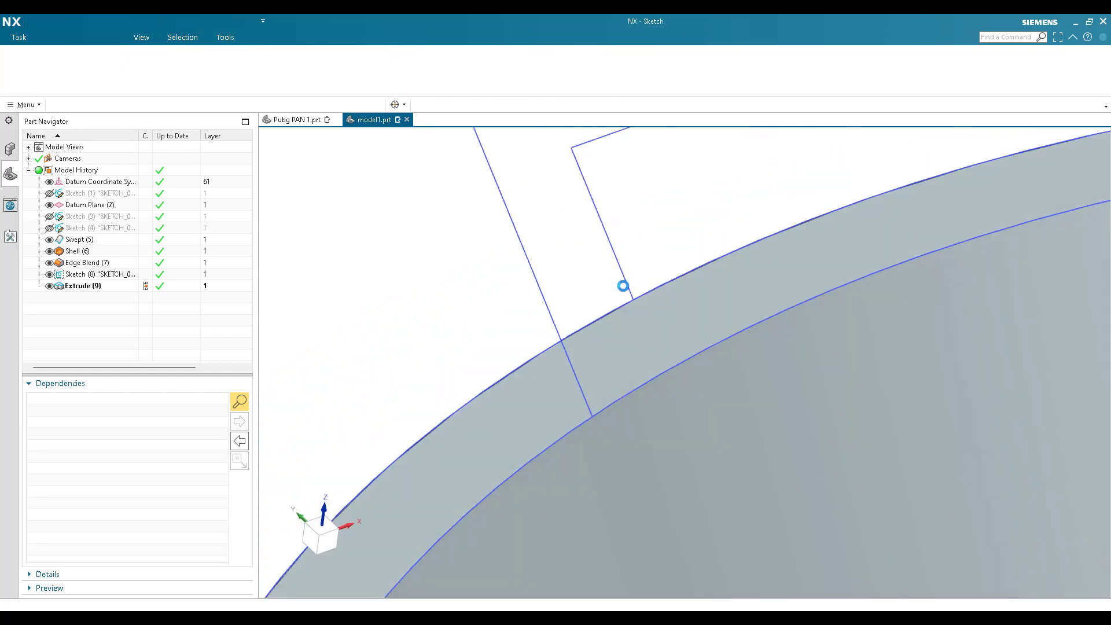
Step: Extrude the area between the rim handle's outer and inner trapezoid outlines, closed by the rim arcs, with end distance -2 mm, united with the pan
scroll(632, 353, "down", 2)
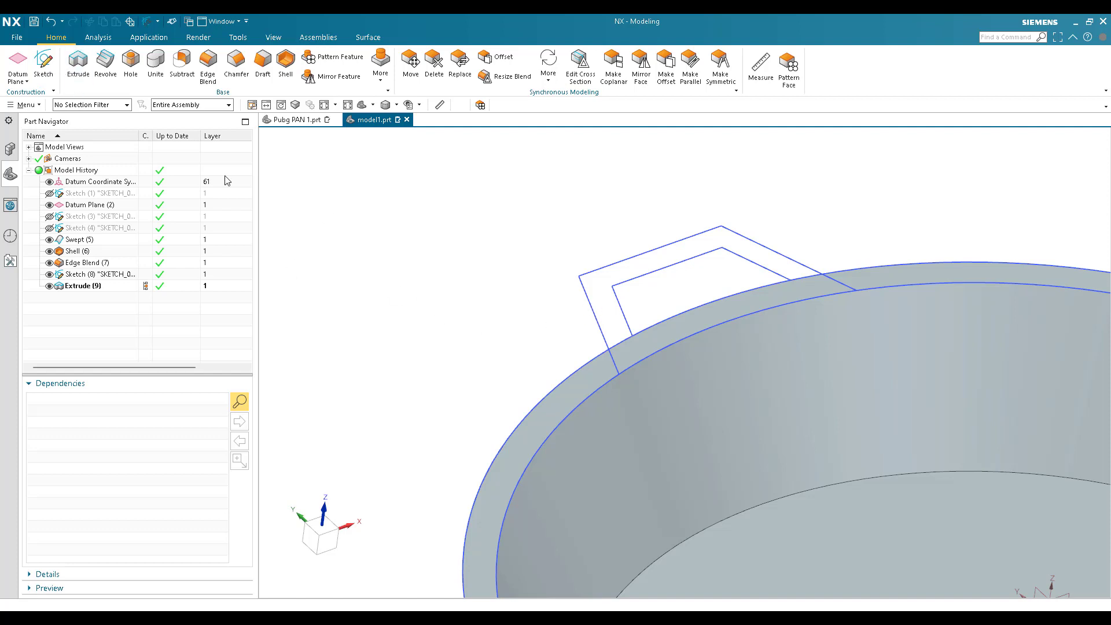
left_click(79, 63)
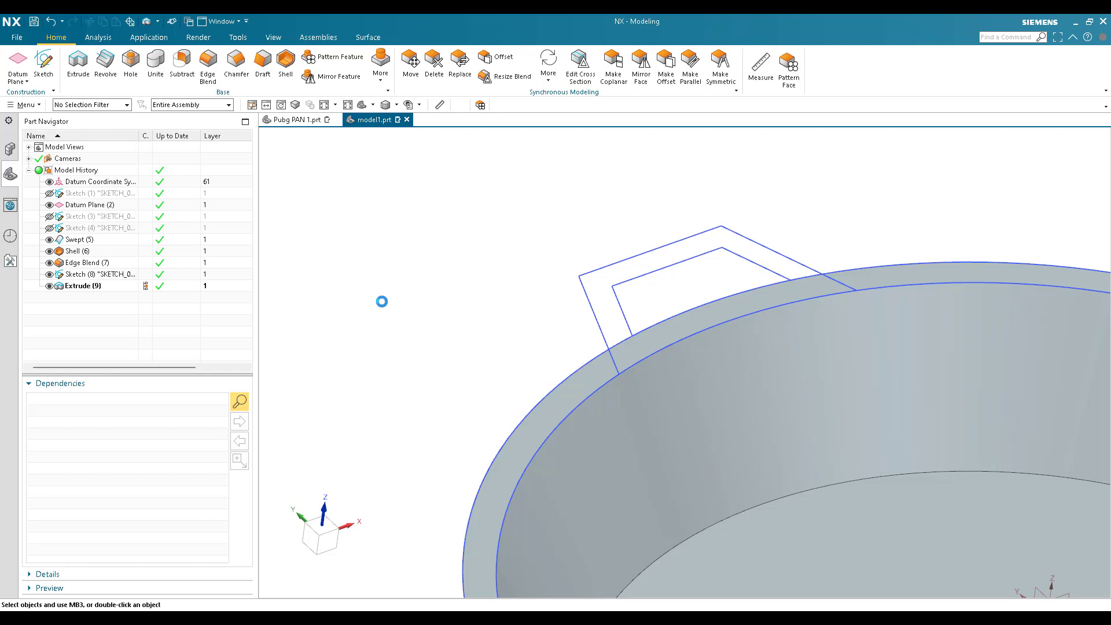
scroll(646, 267, "up", 2)
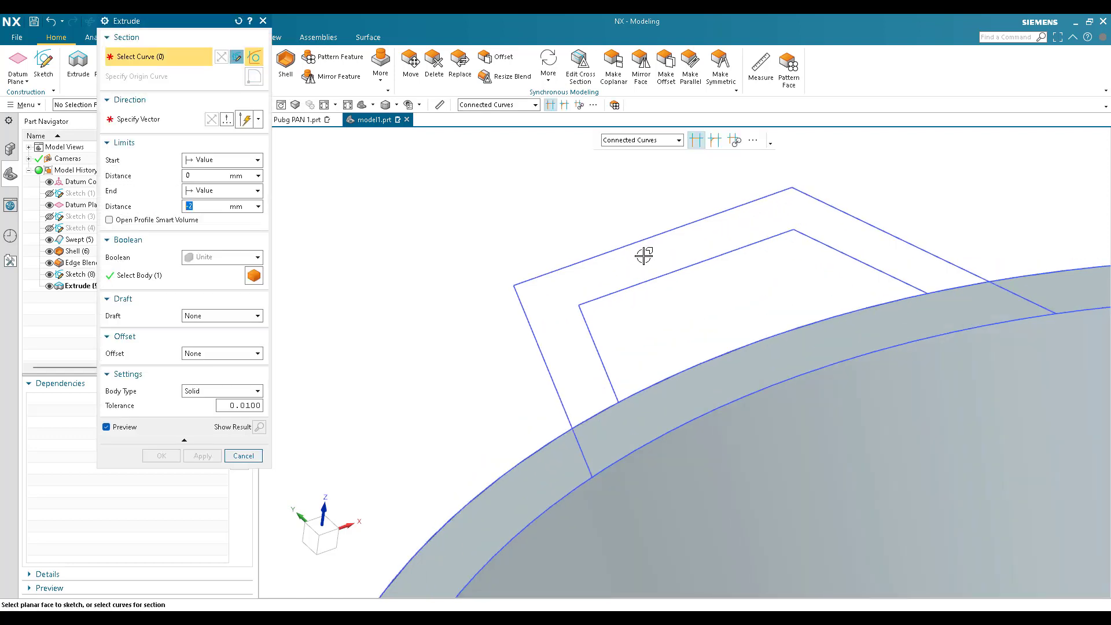
left_click(645, 251)
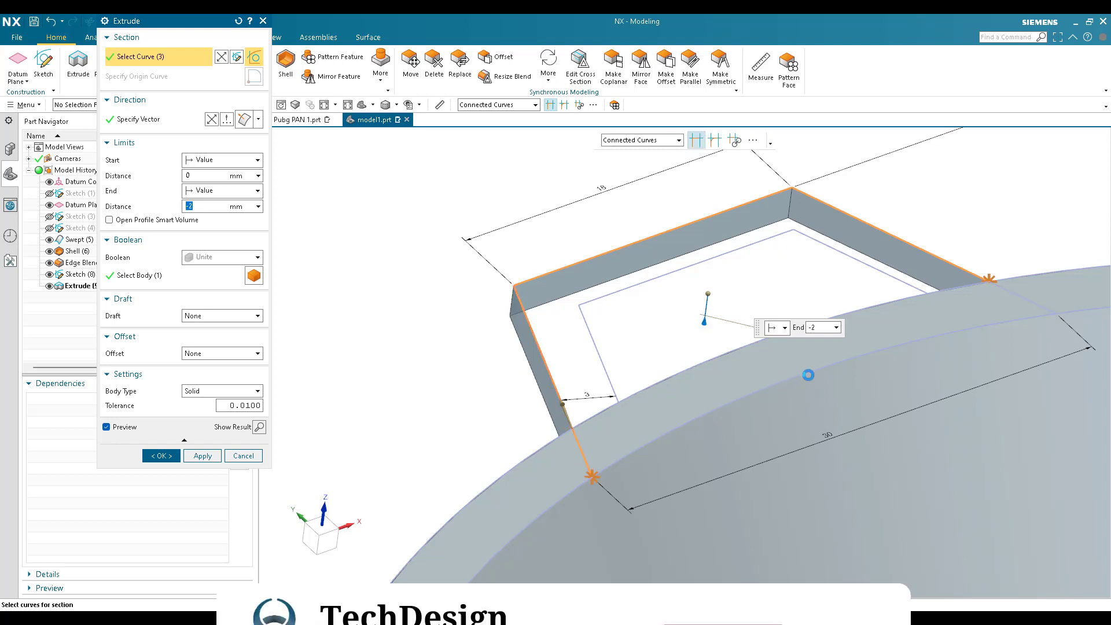
left_click(811, 374)
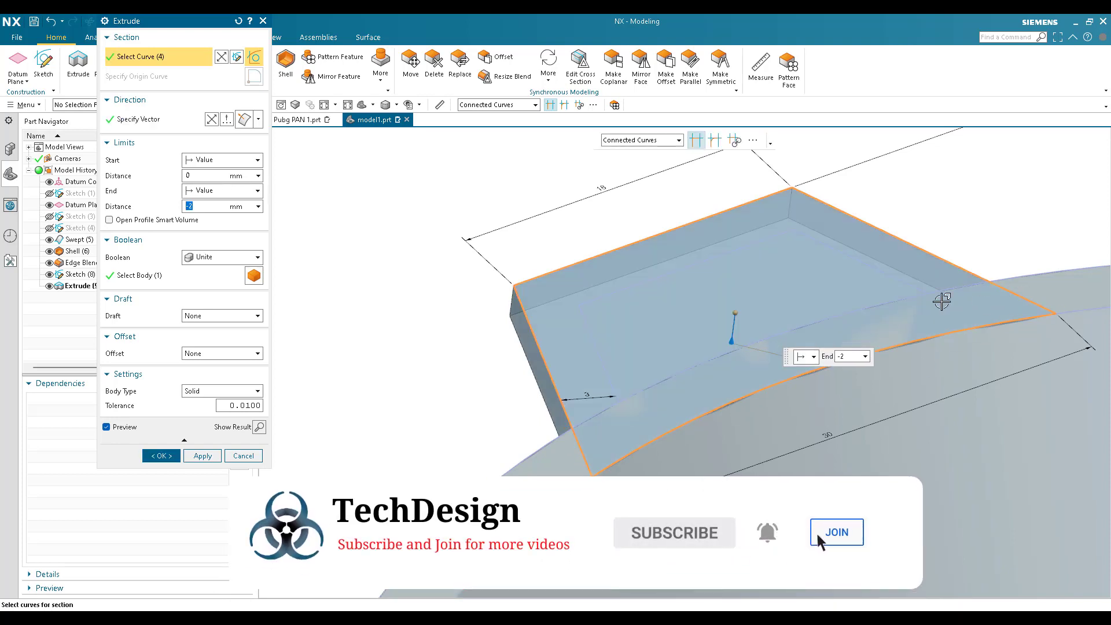
left_click(853, 259)
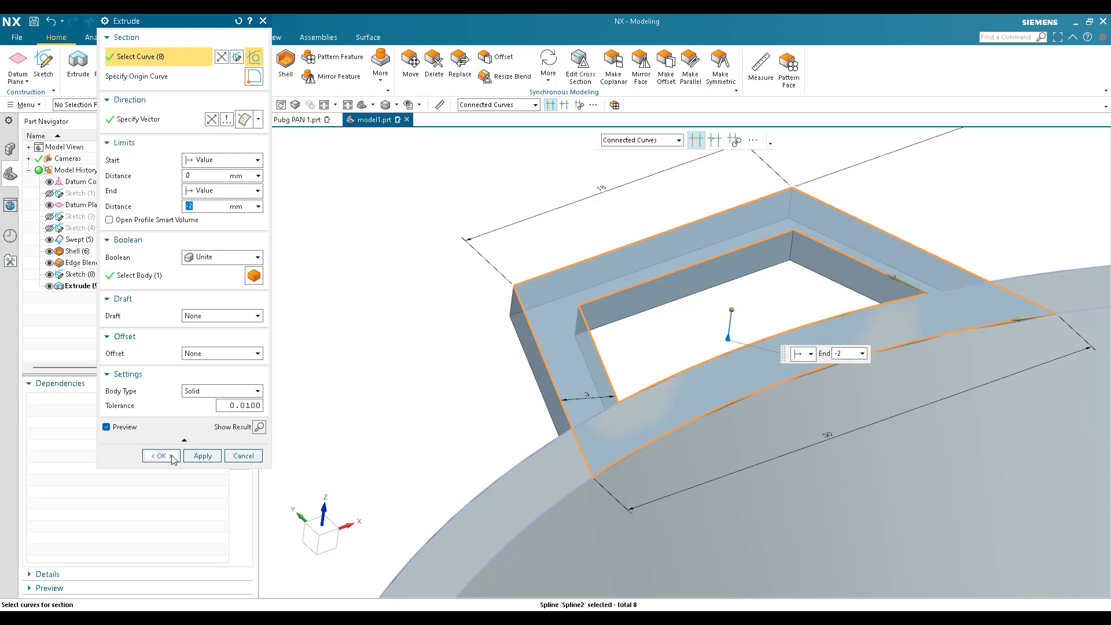
left_click(161, 456)
Step: Edge blend the rim handle's two outer corner edges with an 8 mm radius
scroll(507, 272, "down", 5)
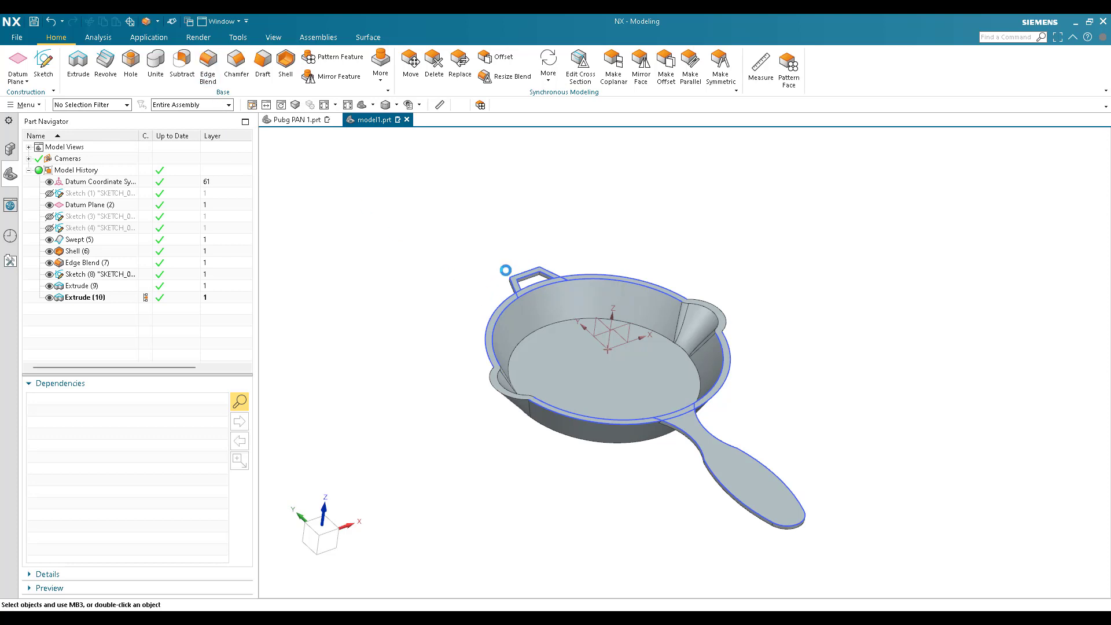
scroll(505, 270, "up", 6)
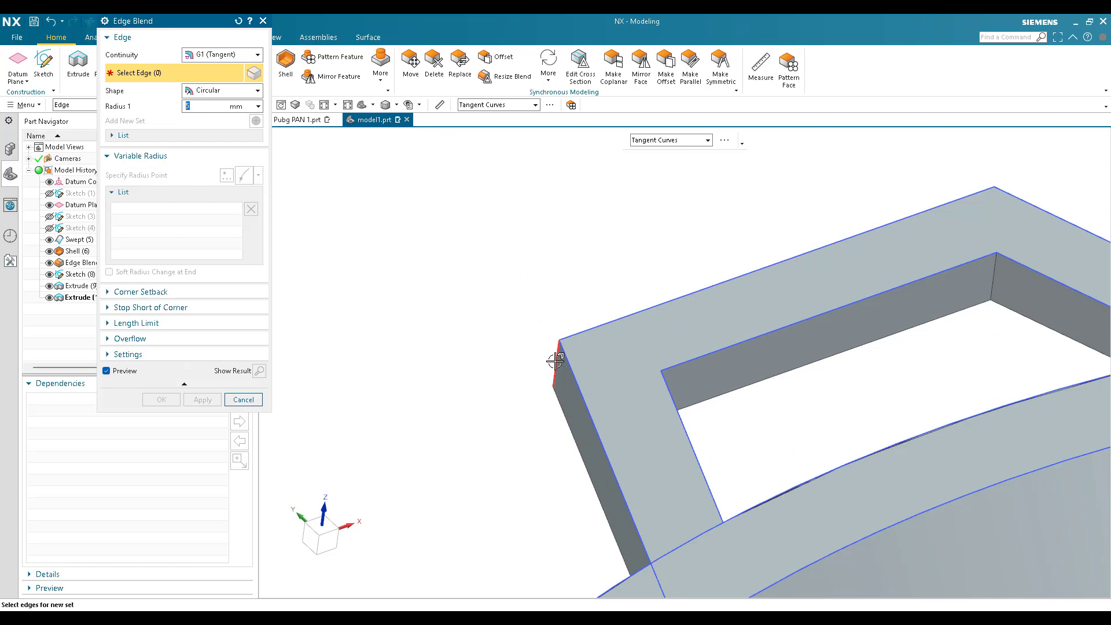
left_click(555, 360)
scroll(697, 307, "down", 2)
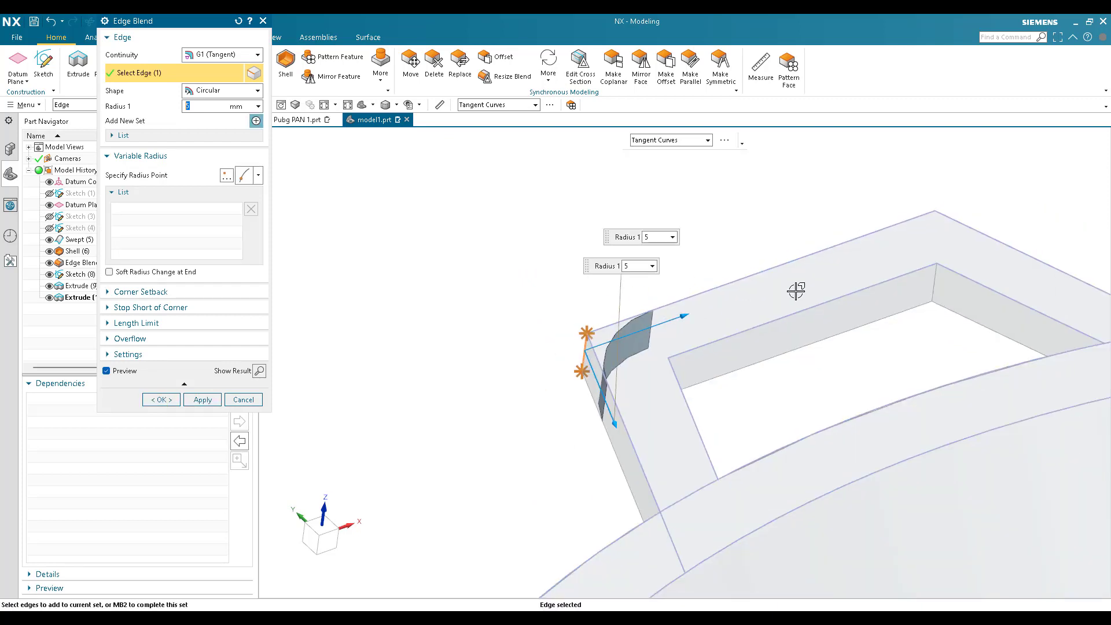
middle_click_drag(796, 291, 739, 337)
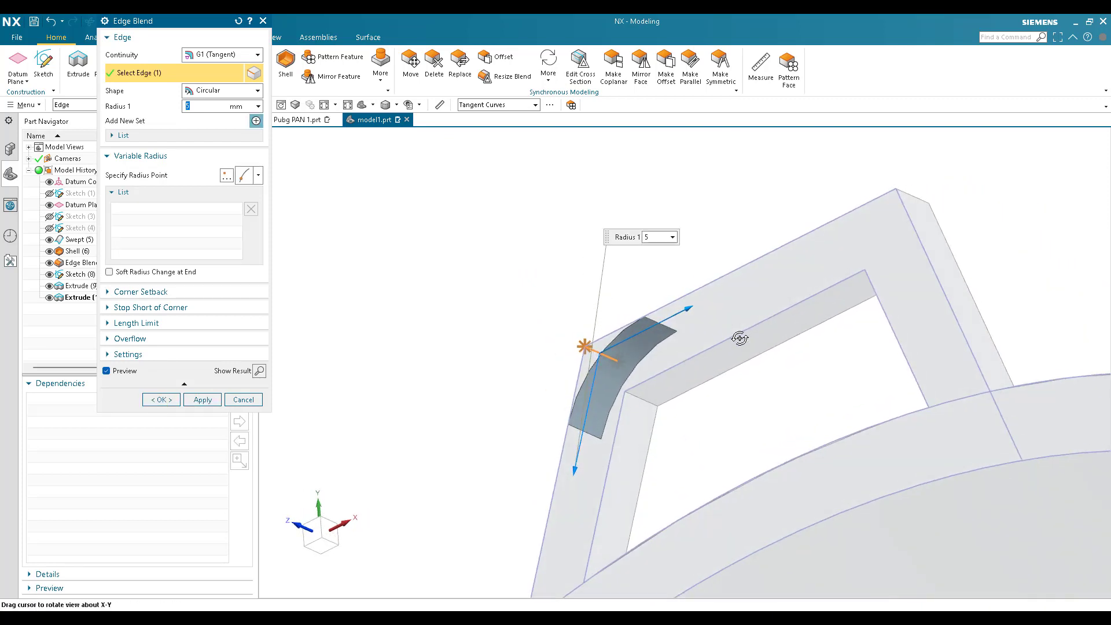
left_click(901, 191)
type("8")
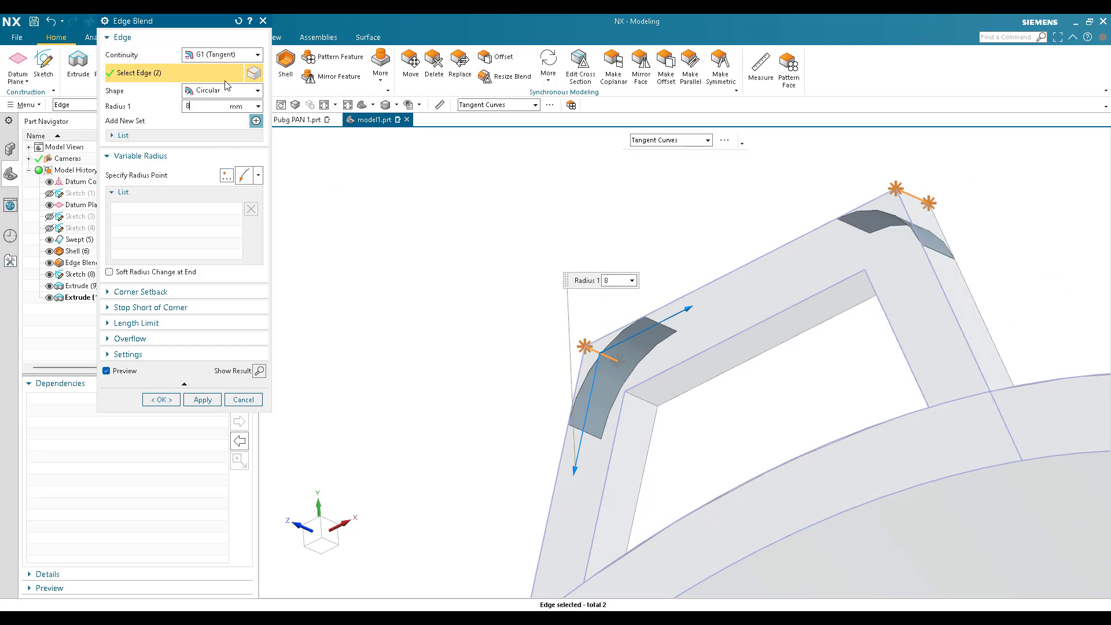
left_click(202, 400)
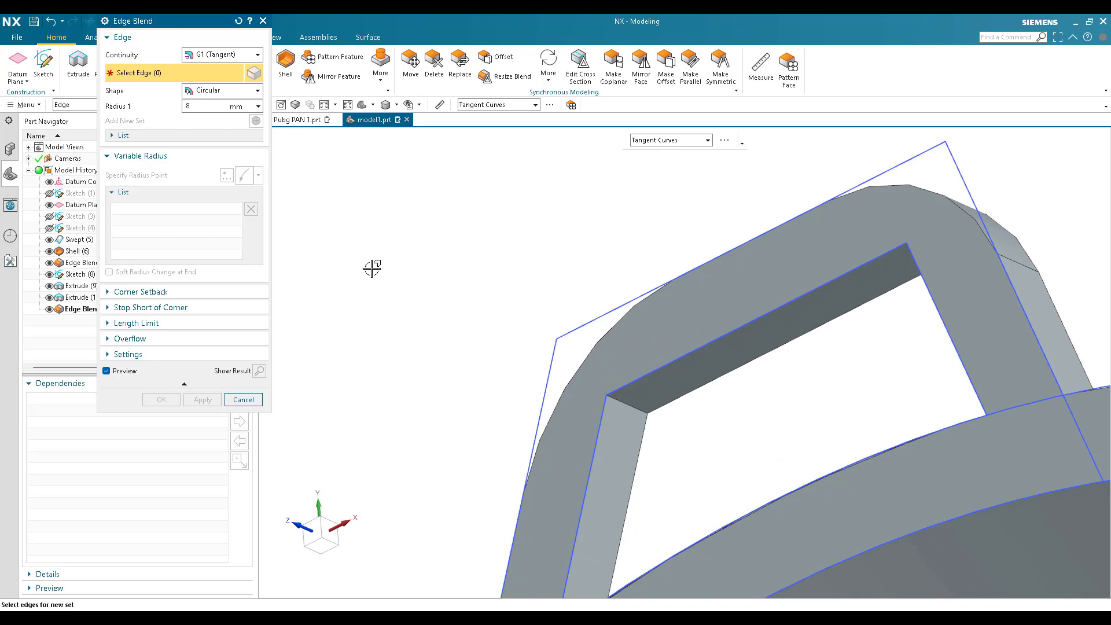
Step: Set the edge blend radius to 1 mm and select the four upper edges around the rim handle's opening
type("1")
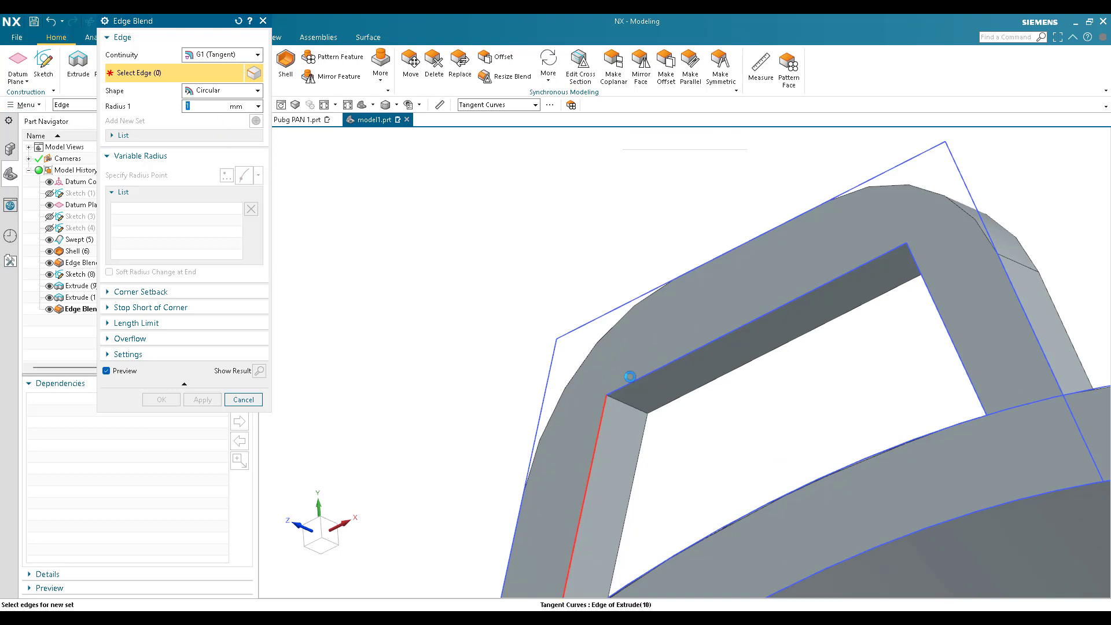
left_click(603, 414)
left_click(886, 287)
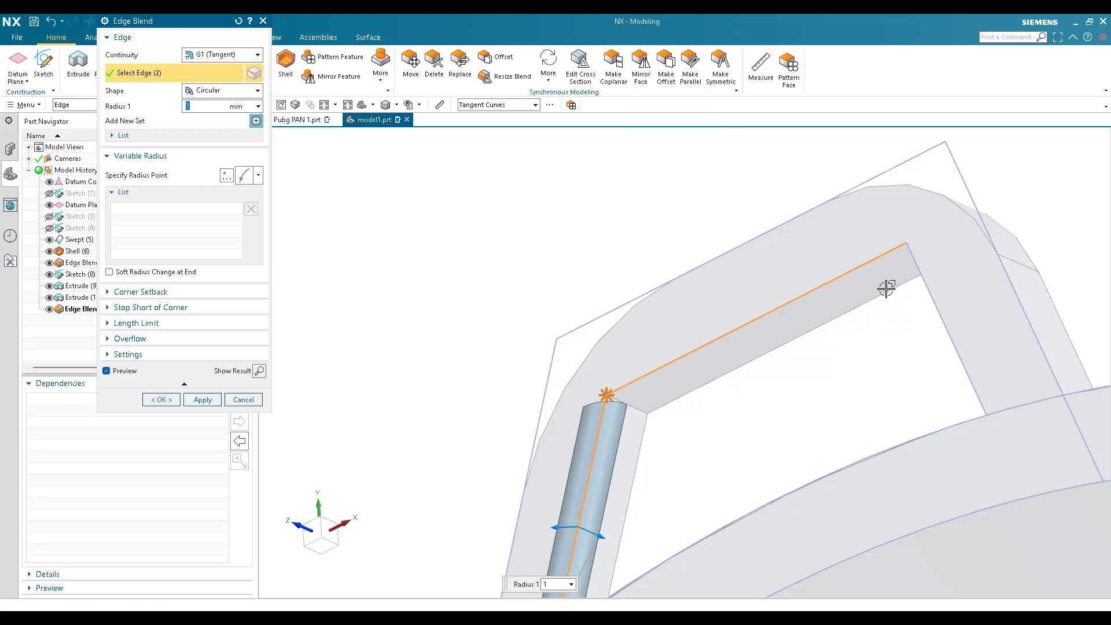
left_click(917, 263)
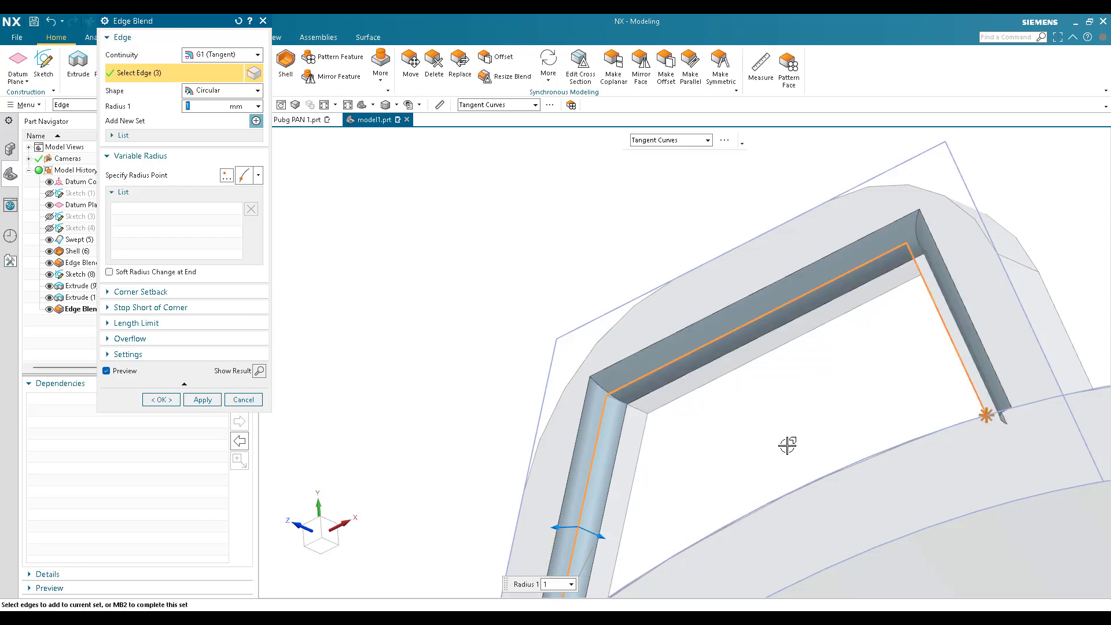
left_click(779, 476)
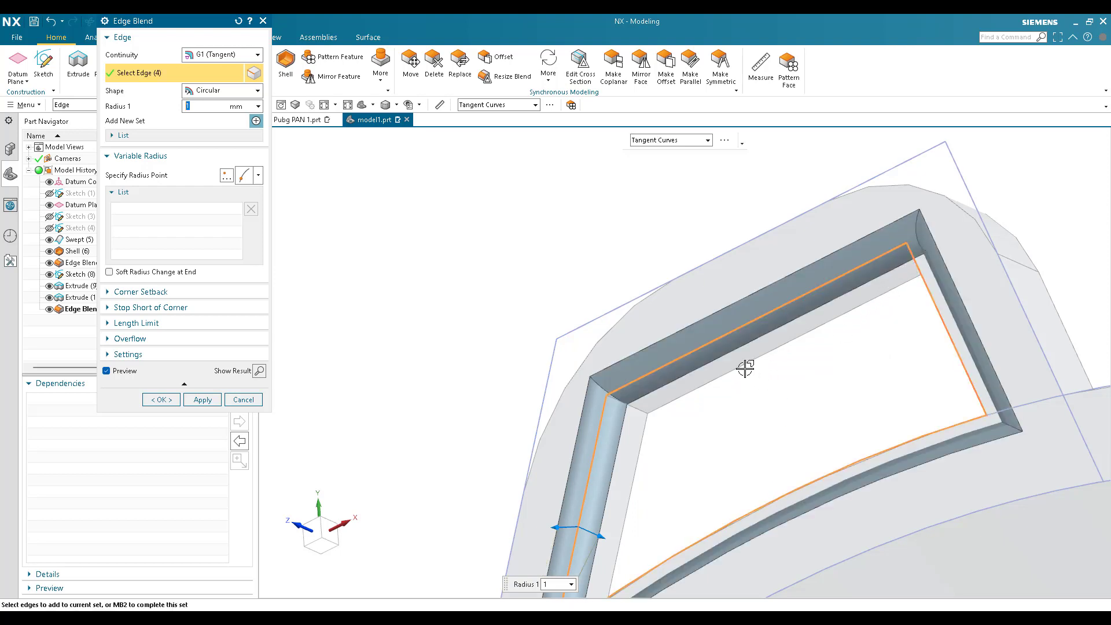
Step: Add the four lower edges around the rim handle's opening to the 1 mm blend and apply it
left_click(745, 366)
left_click(637, 459)
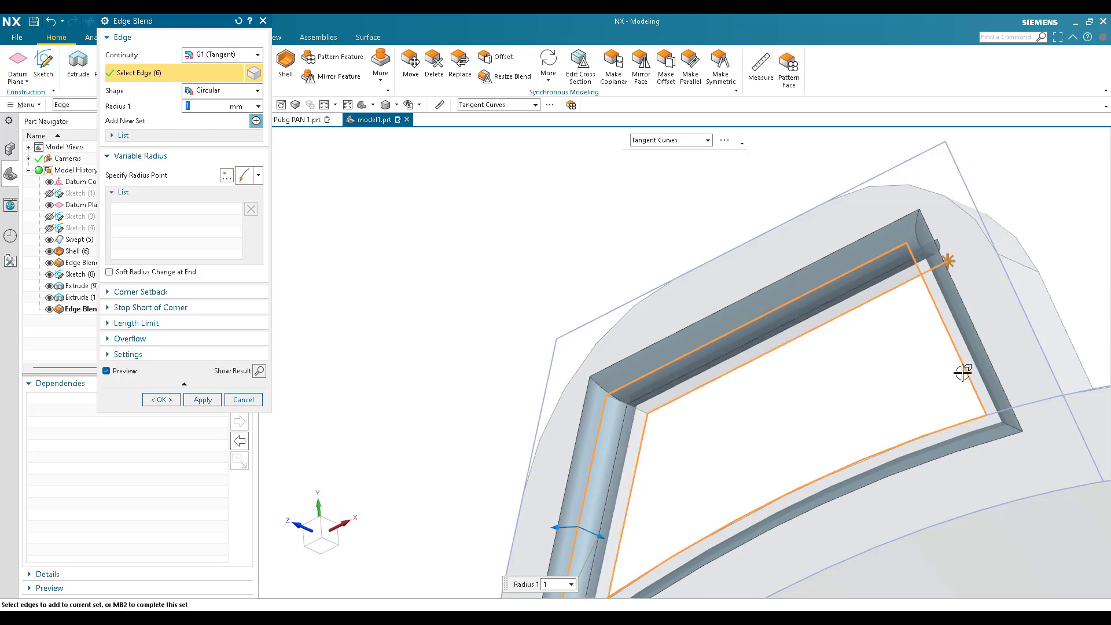
middle_click_drag(963, 371, 999, 345)
scroll(1046, 295, "up", 5)
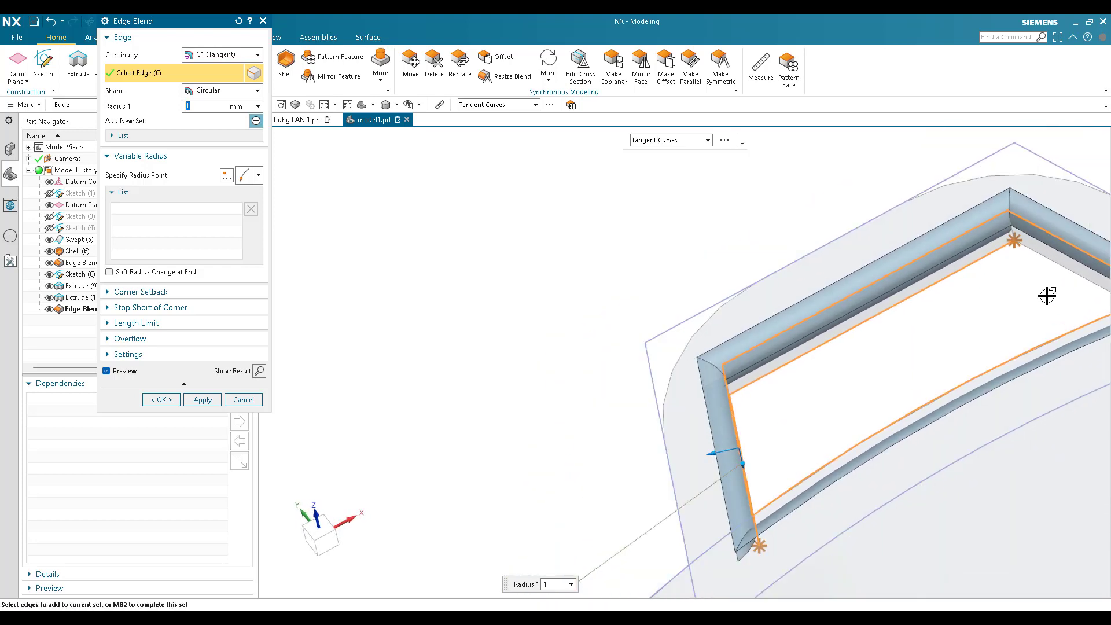
left_click(1025, 293)
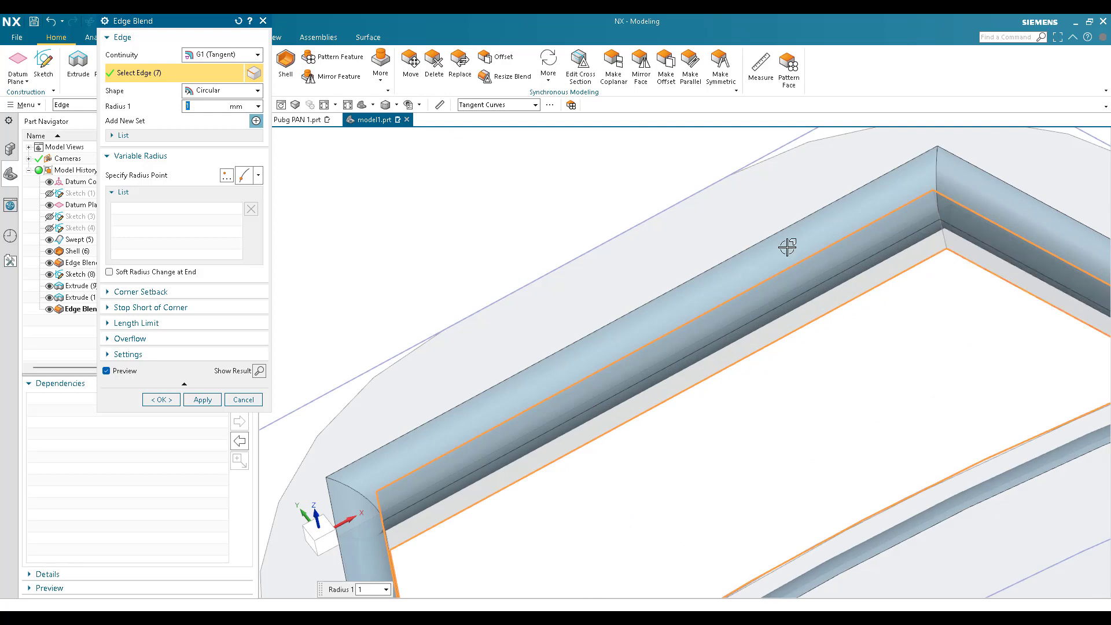
scroll(801, 268, "down", 5)
middle_click_drag(830, 312, 870, 334)
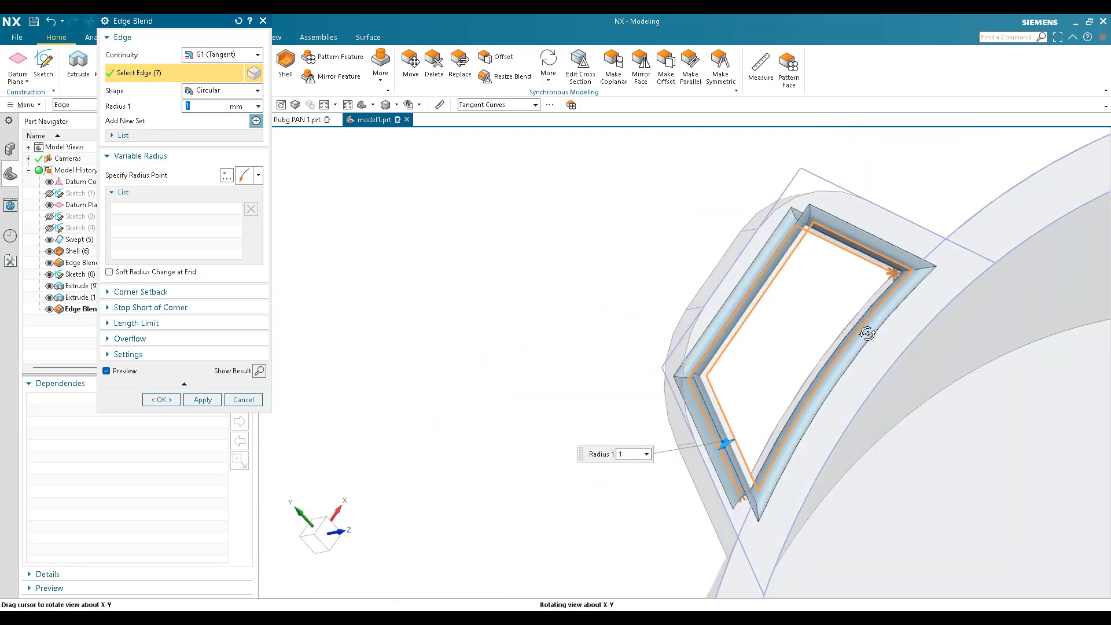
scroll(813, 336, "up", 5)
left_click(821, 340)
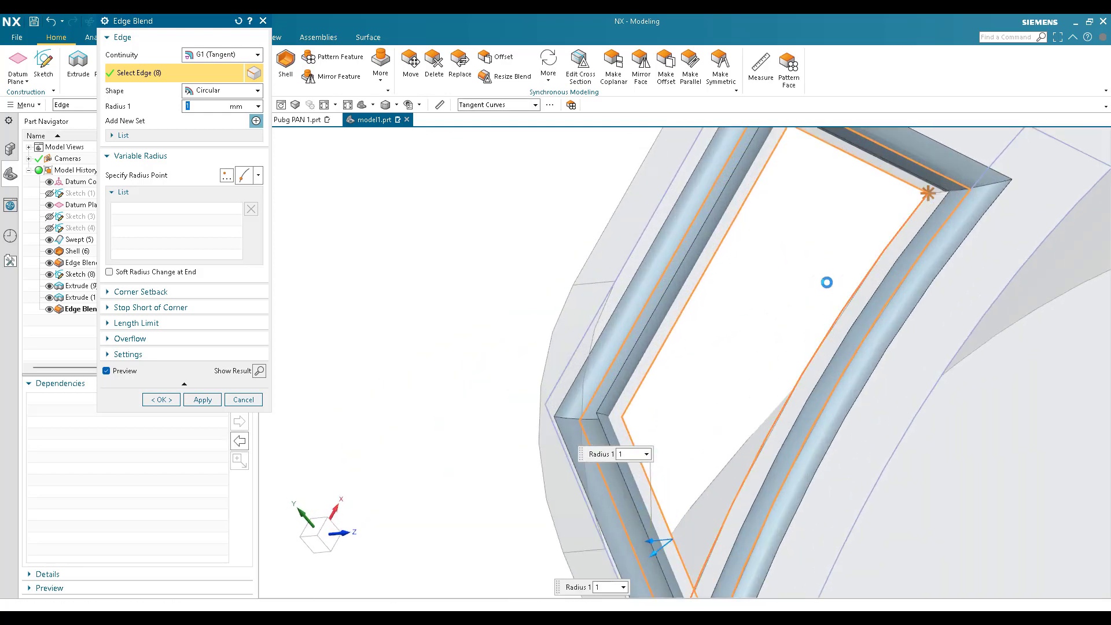
left_click(202, 399)
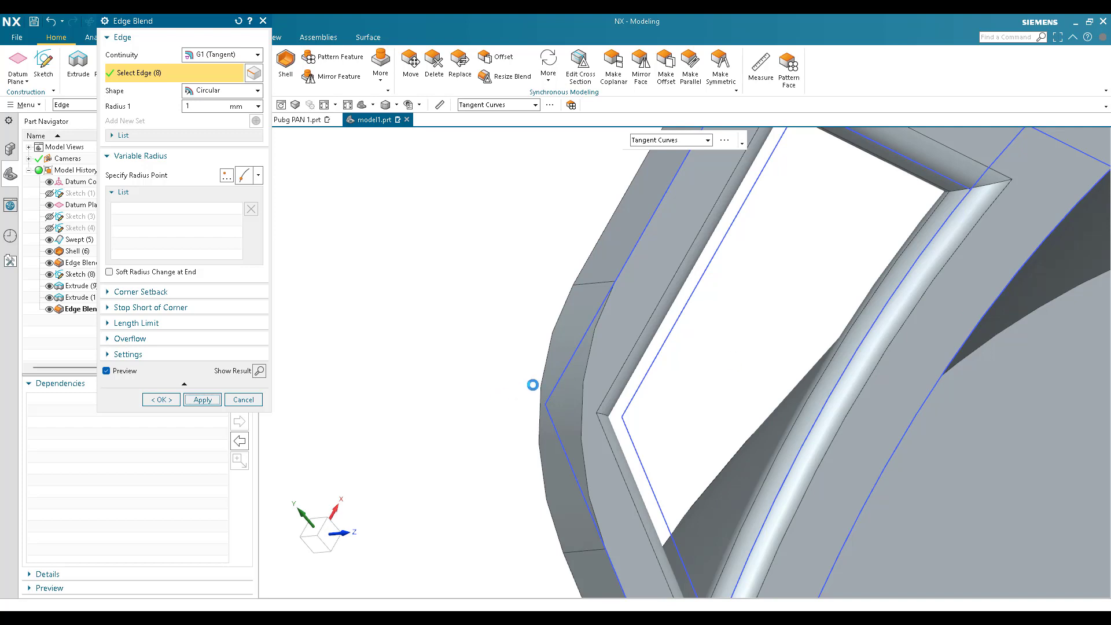
Step: Edge blend the two inner corners of the rim handle's opening farthest from the pan with a 2.5 mm radius
scroll(533, 385, "down", 3)
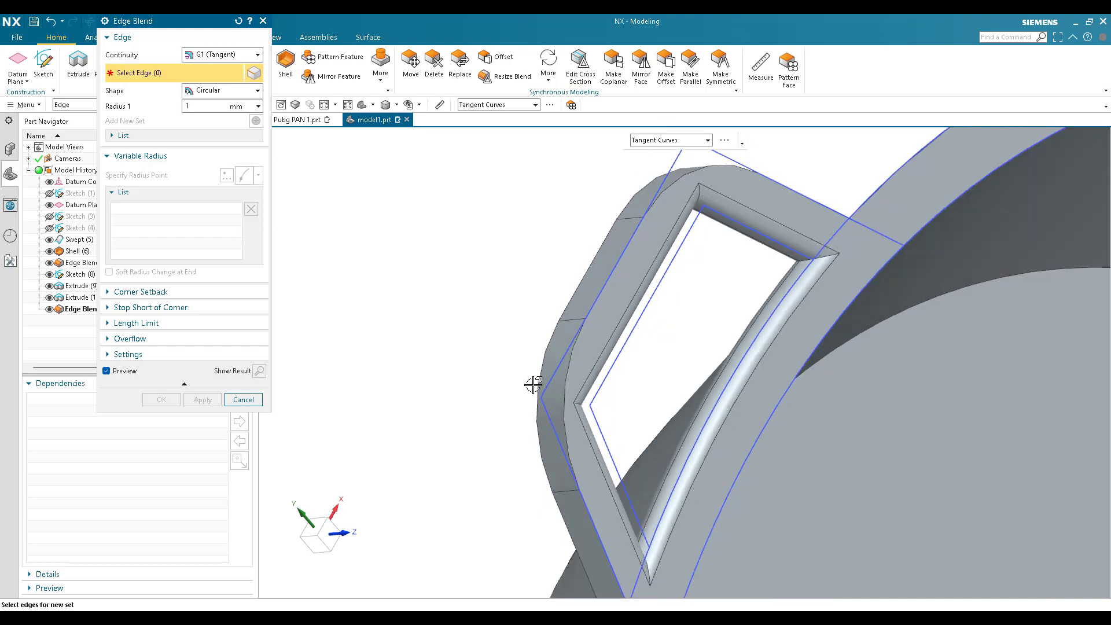
scroll(533, 385, "down", 3)
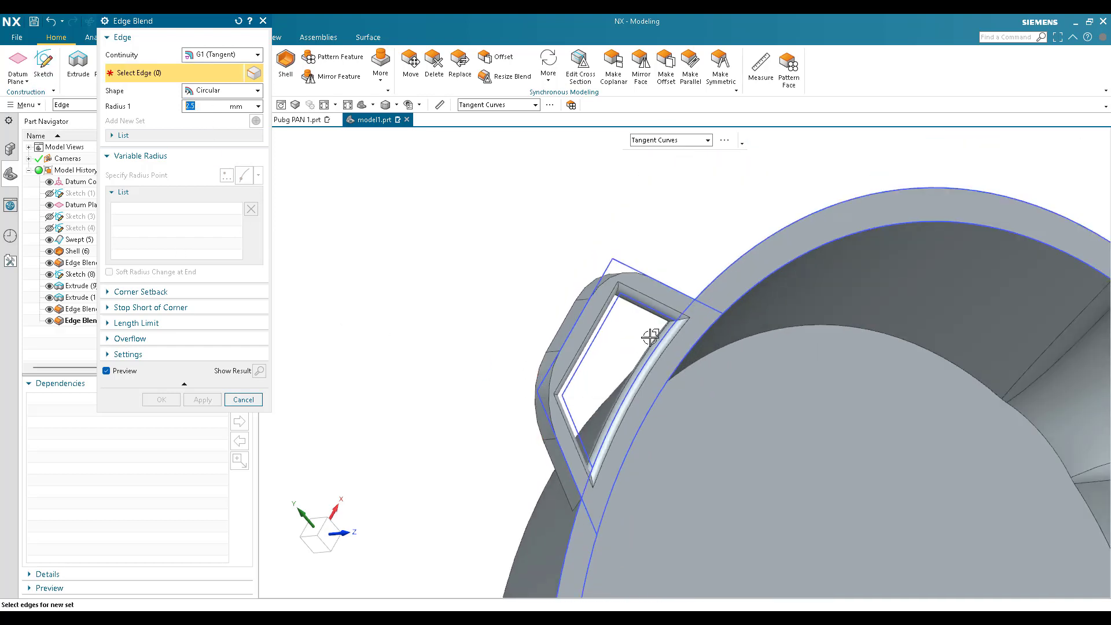
scroll(621, 290, "up", 5)
left_click(663, 267)
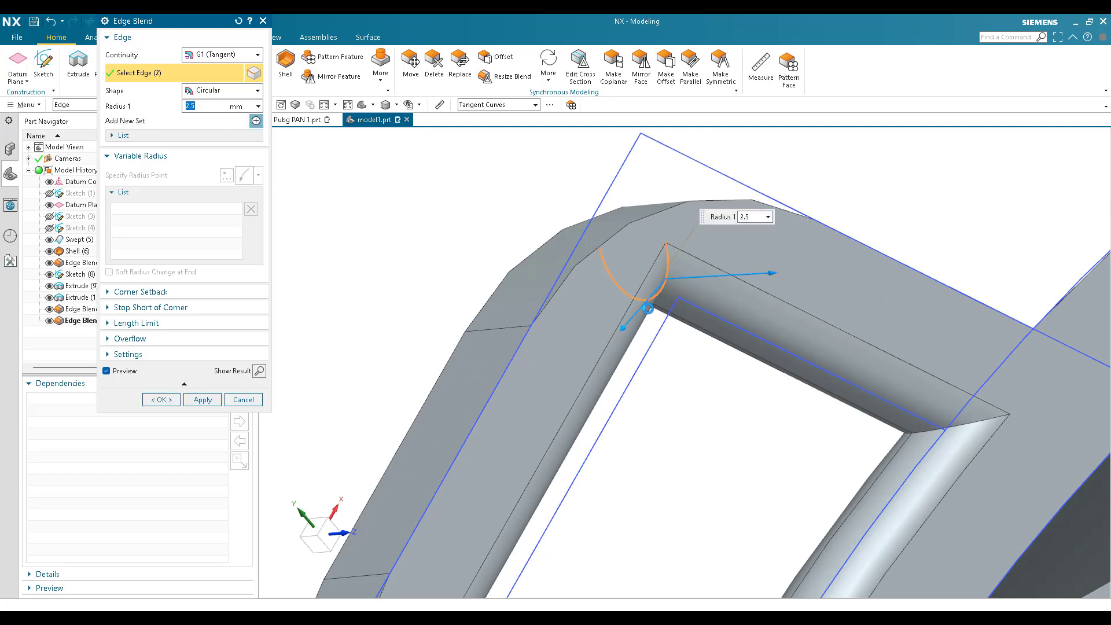
scroll(608, 362, "down", 1)
middle_click_drag(607, 362, 421, 276)
scroll(390, 238, "up", 3)
left_click(389, 248)
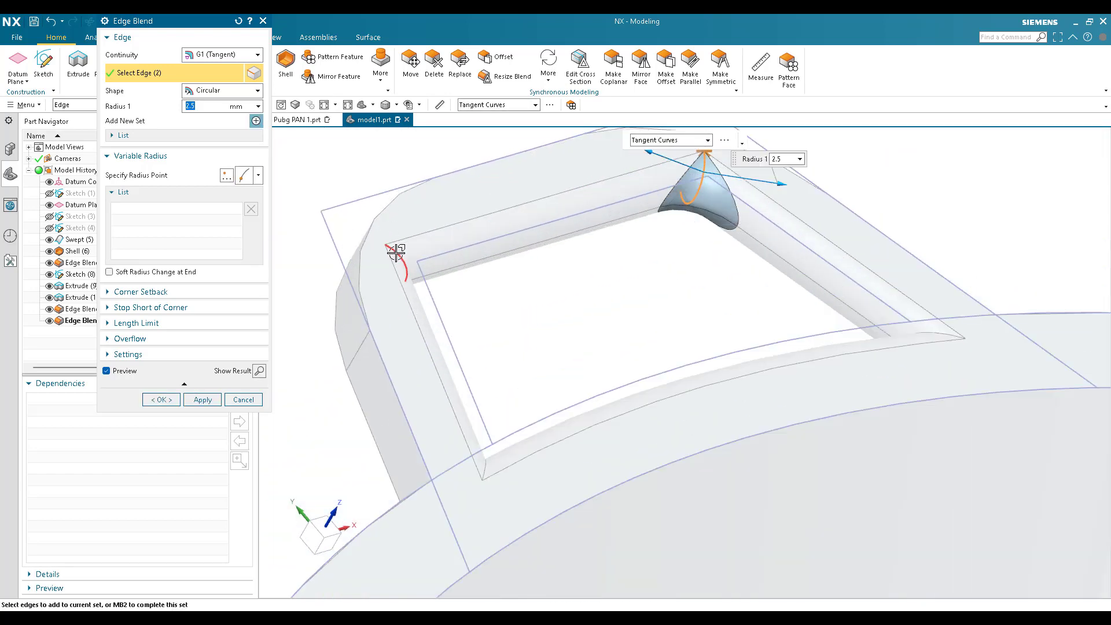
left_click(201, 400)
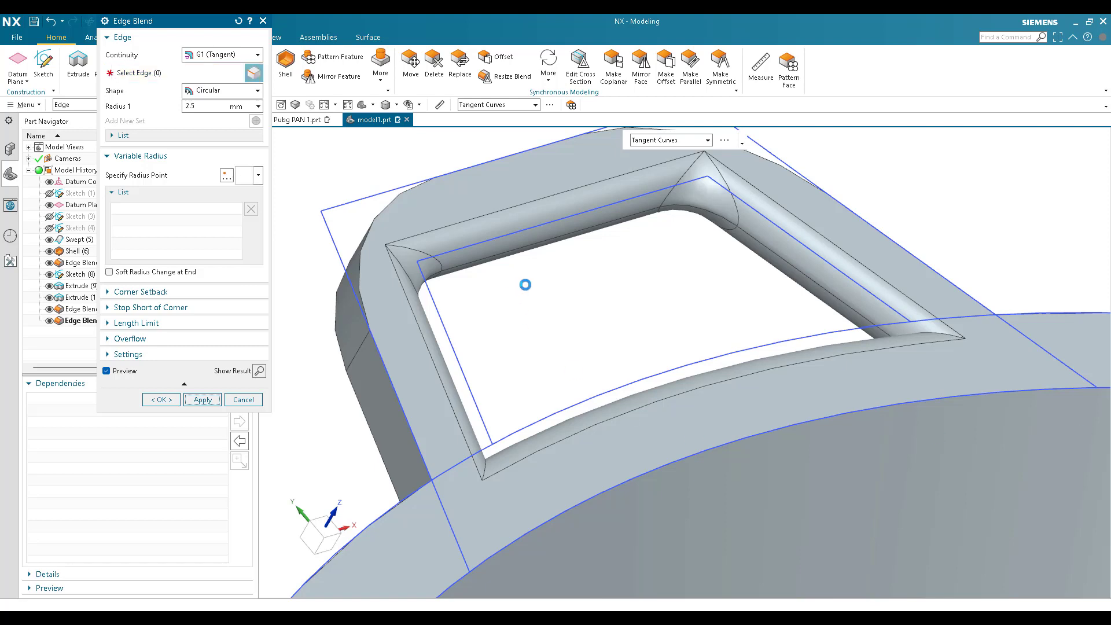
Step: Set the blend radius to 1 mm and select the long handle's upper outline edges plus the lower edge along one side of its neck
scroll(534, 253, "down", 8)
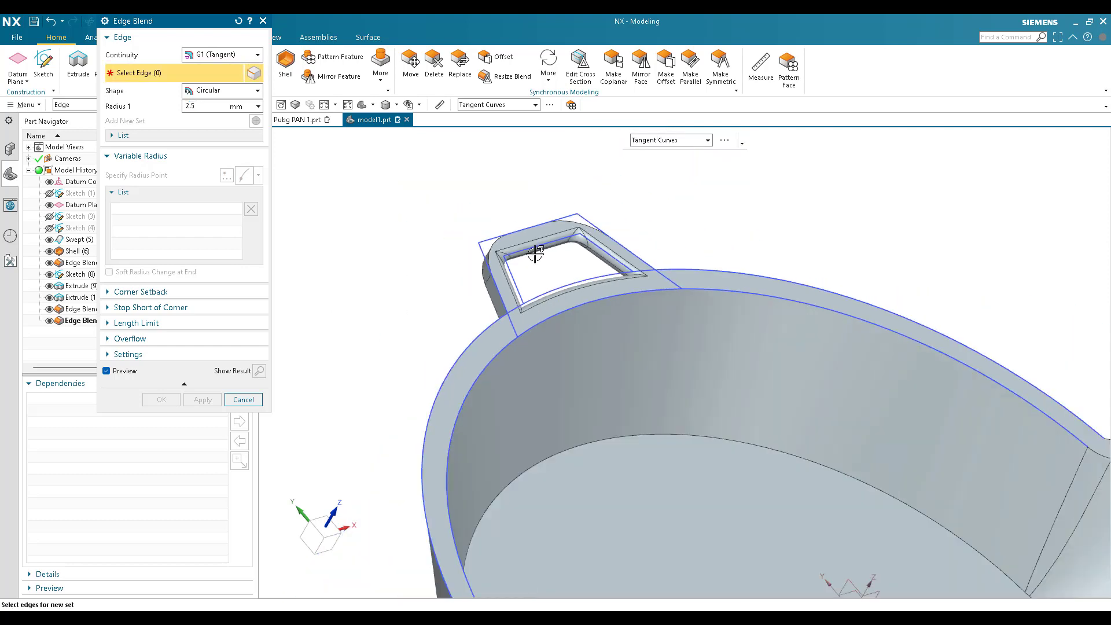
scroll(683, 434, "up", 8)
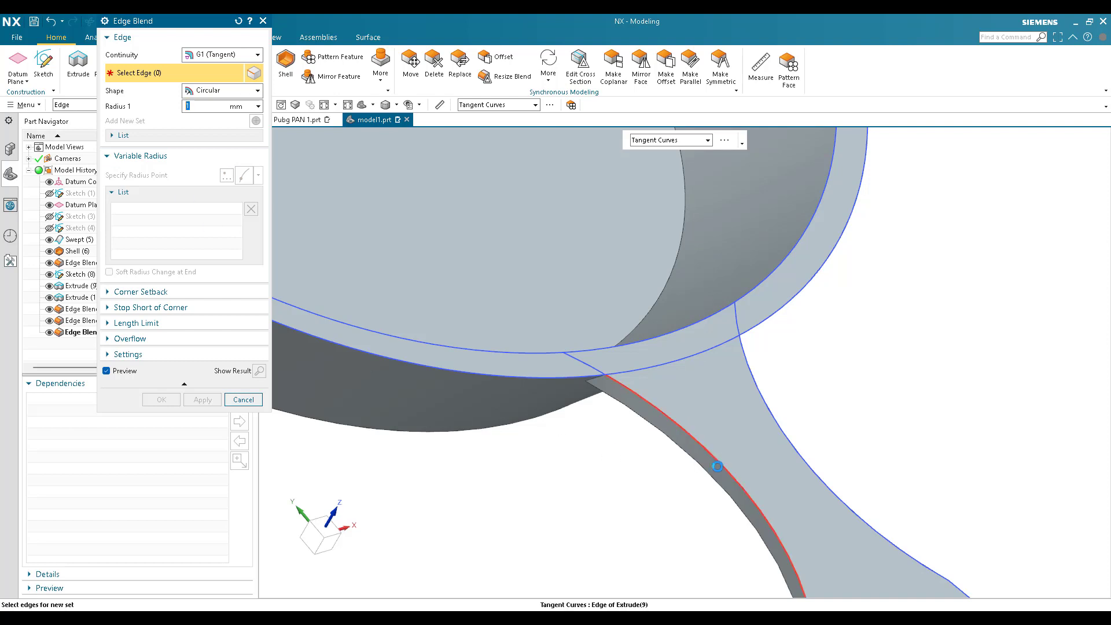
left_click(719, 466)
left_click(711, 463)
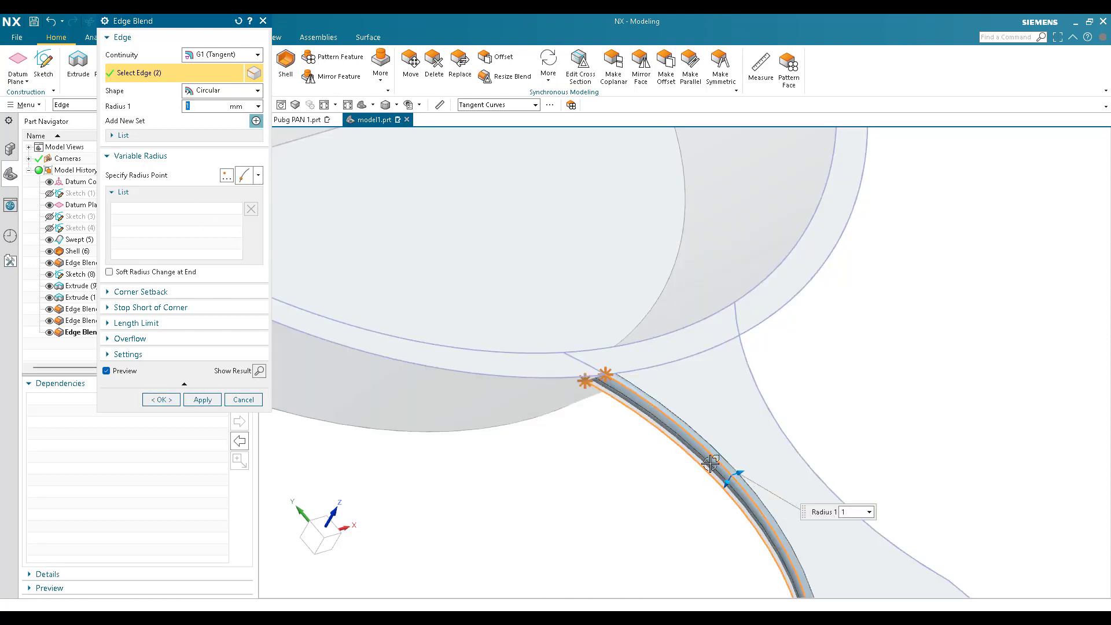
scroll(687, 372, "down", 3)
scroll(740, 464, "up", 1)
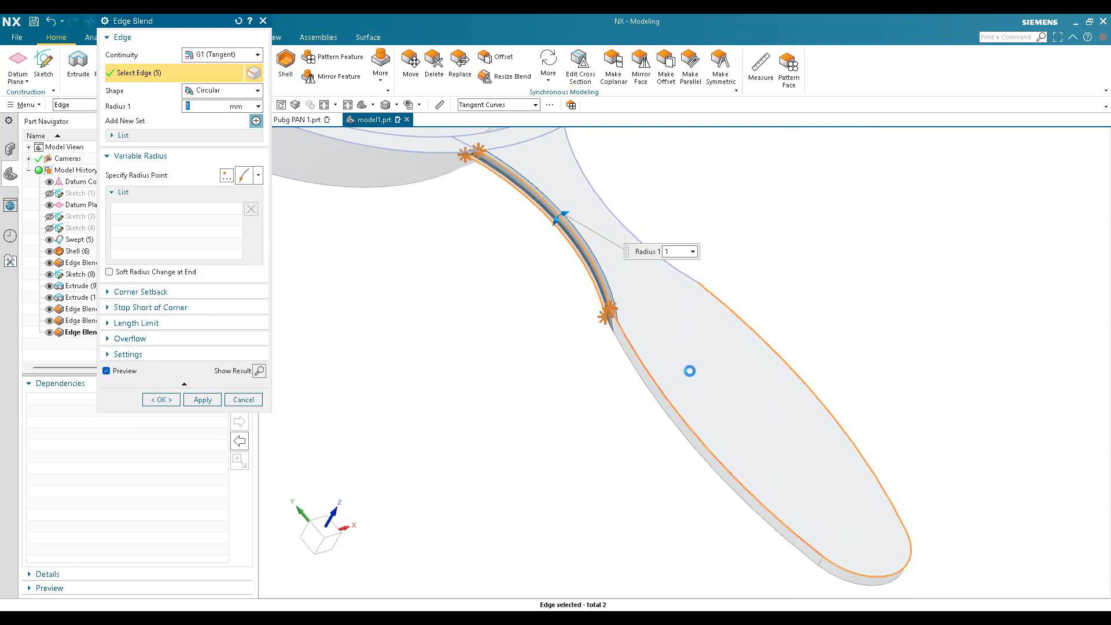
left_click(685, 279)
left_click(684, 278)
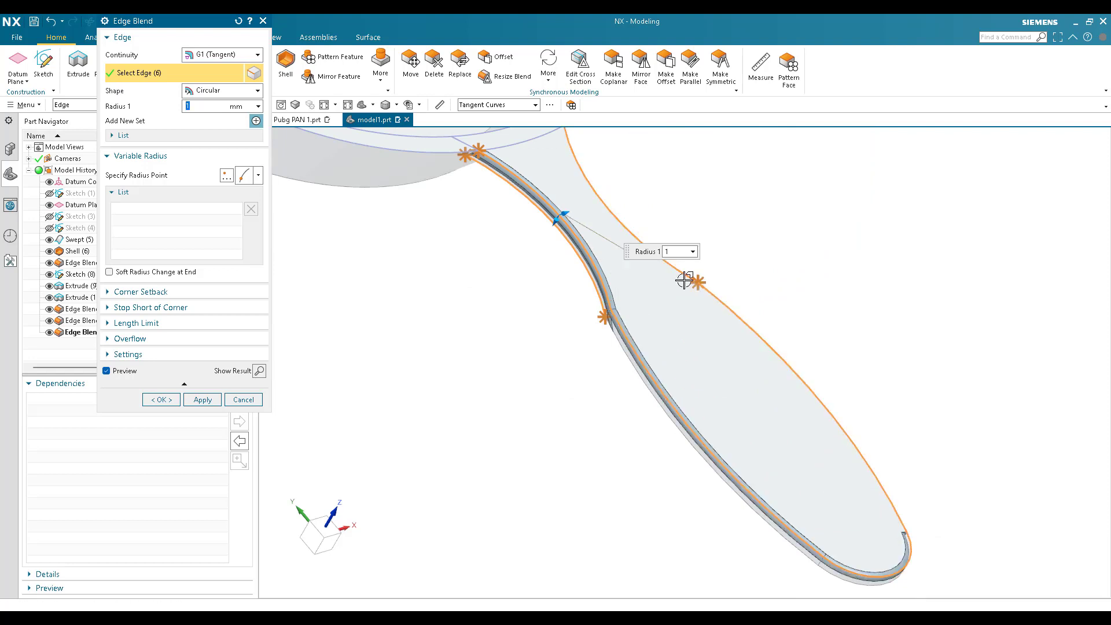
Step: Add the long handle's remaining lower edges along the neck and oval grip to the 1 mm blend and apply it
scroll(684, 292, "up", 1)
scroll(670, 278, "down", 2)
middle_click_drag(671, 280, 692, 218)
left_click(692, 211)
scroll(661, 352, "up", 1)
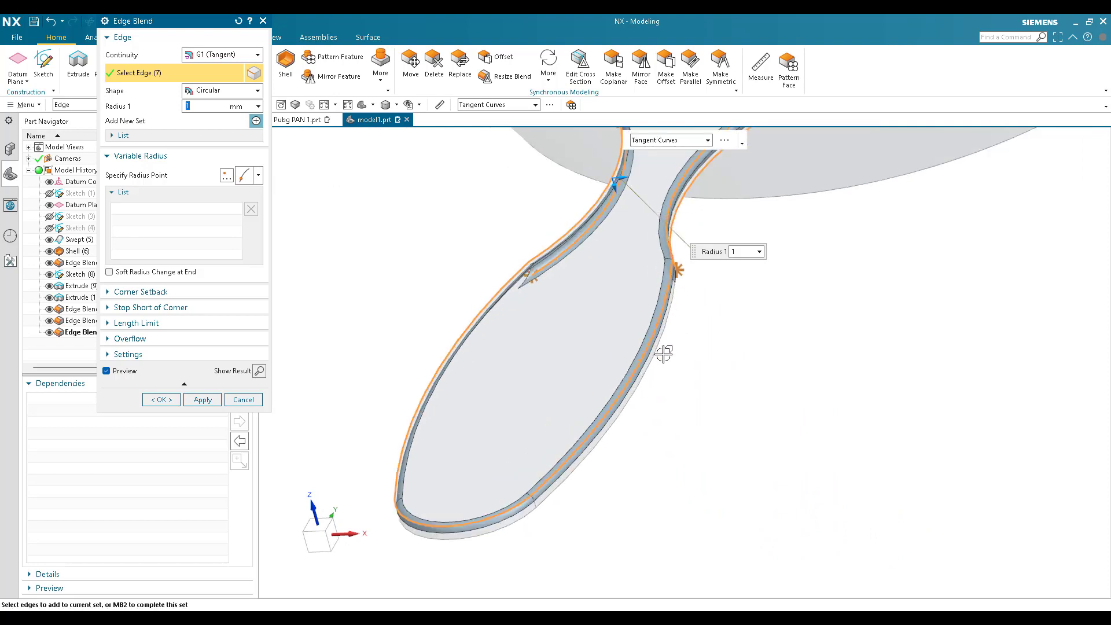
left_click(661, 351)
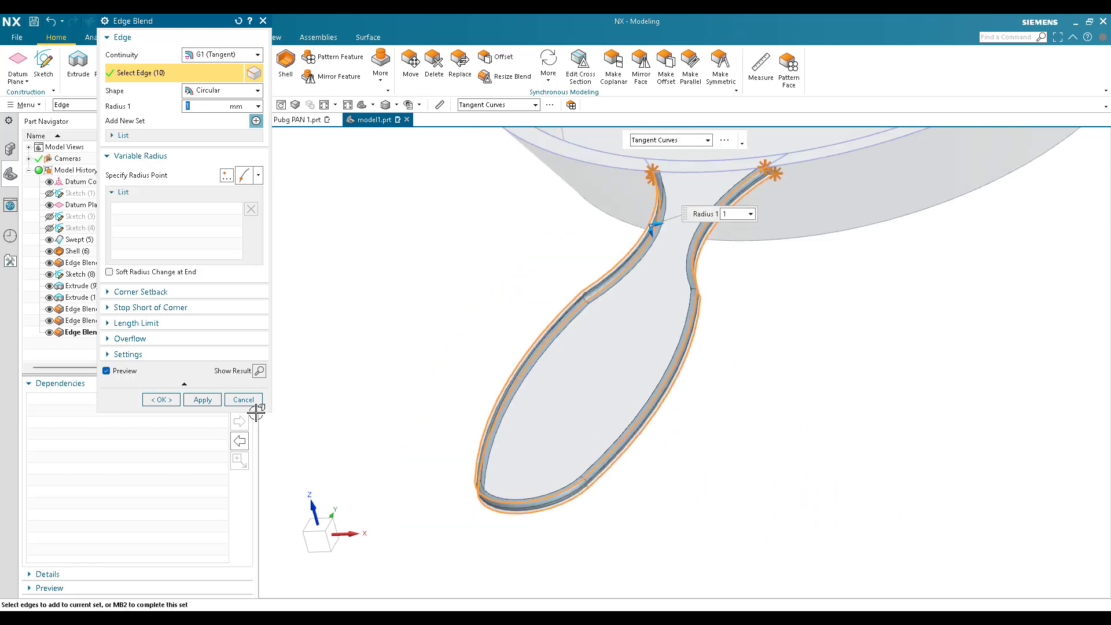
left_click(202, 399)
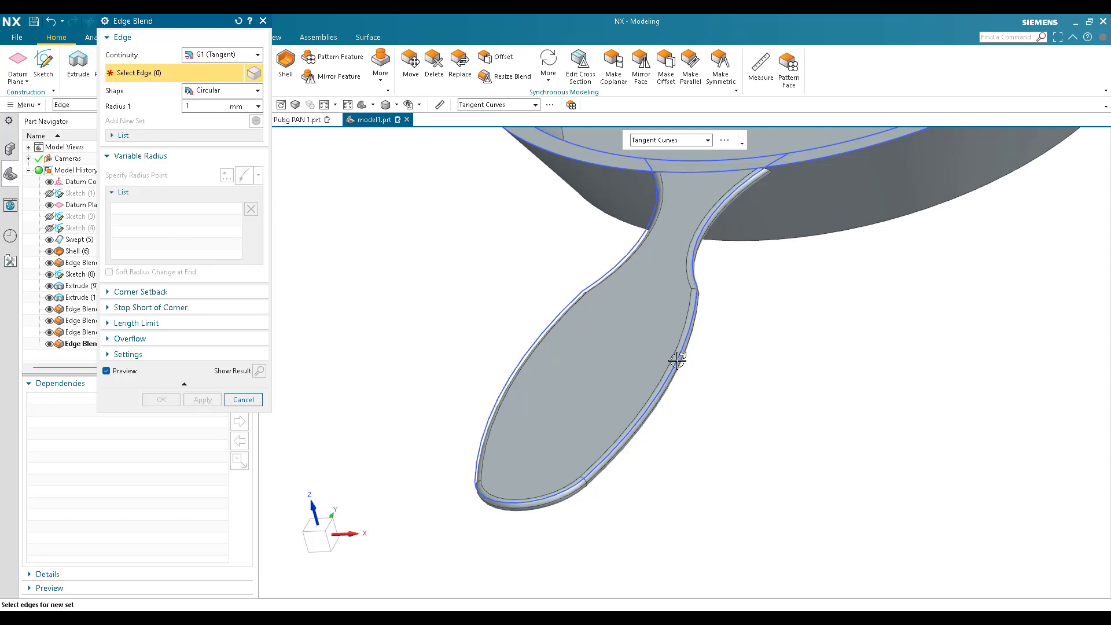
Step: Edge blend the junction around the underside of the long handle where it meets the pan's outer wall with a 3 mm radius
middle_click_drag(674, 360, 719, 355)
scroll(721, 351, "down", 3)
scroll(716, 191, "up", 6)
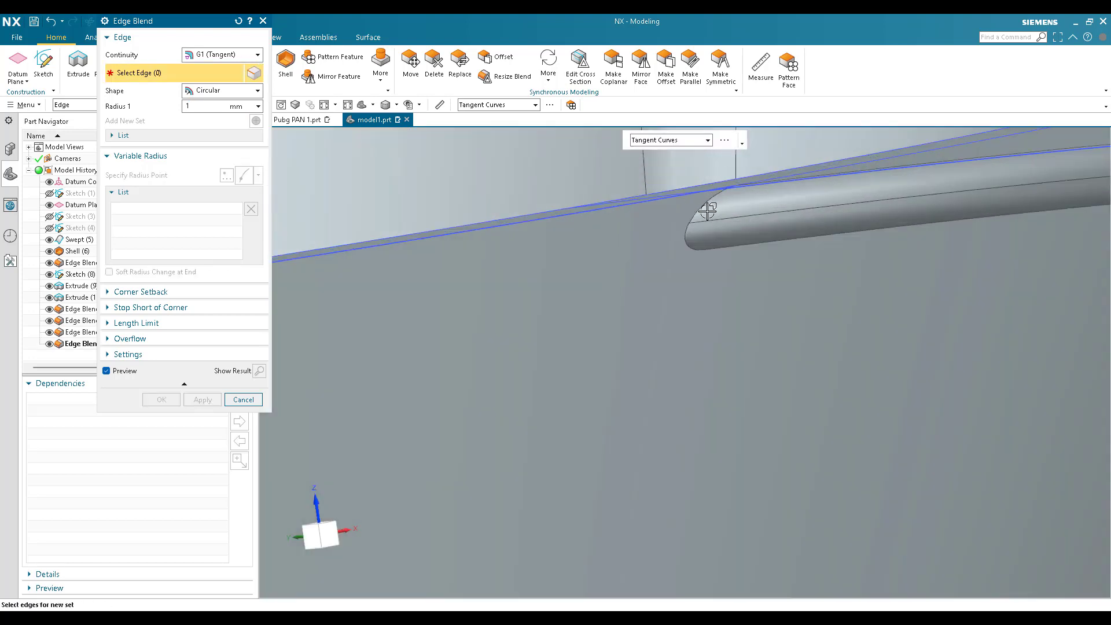
left_click(702, 249)
middle_click_drag(727, 287, 735, 234)
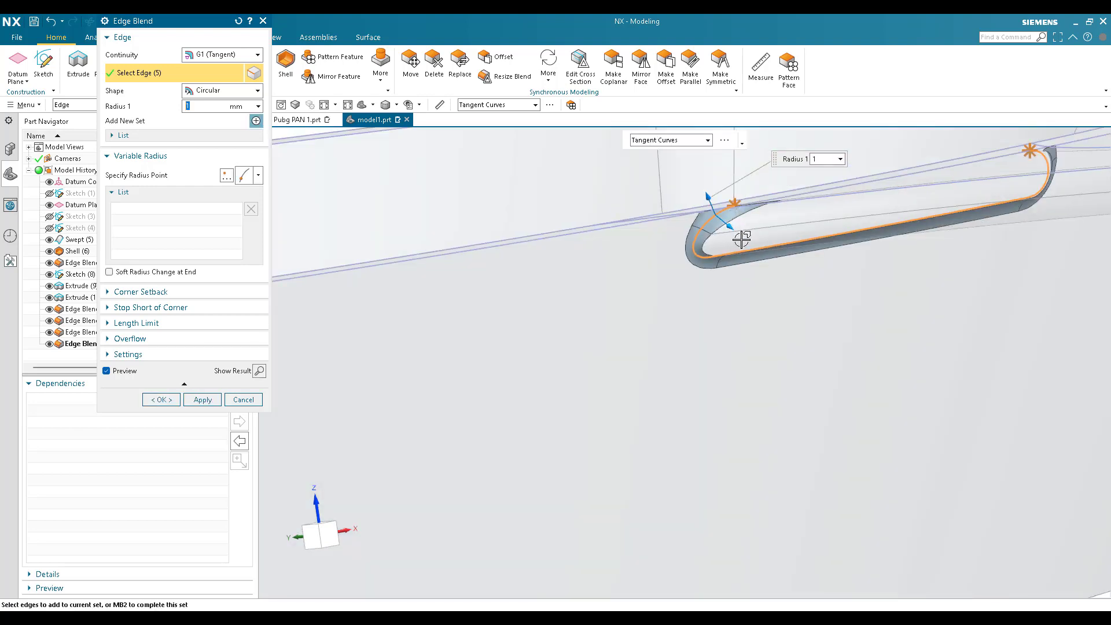
mouse_move(762, 247)
left_mouse_down()
mouse_move(751, 235)
mouse_move(765, 247)
left_mouse_up()
left_click(218, 399)
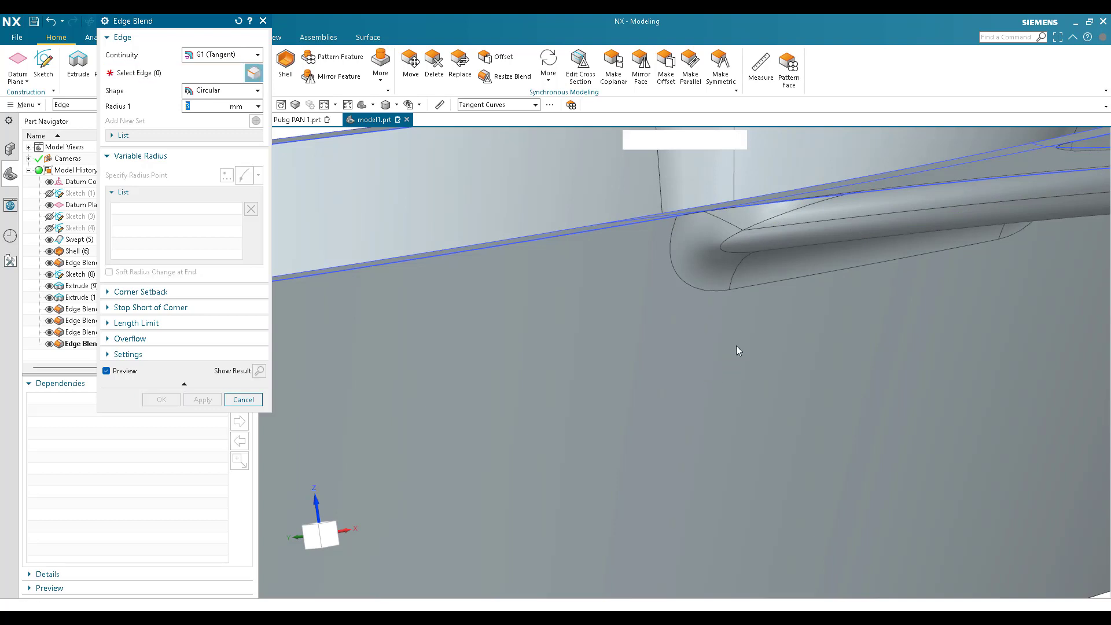
Step: Edge blend the full inner edge between the pan's floor and side wall with a 3 mm radius and finish blending
scroll(736, 347, "down", 8)
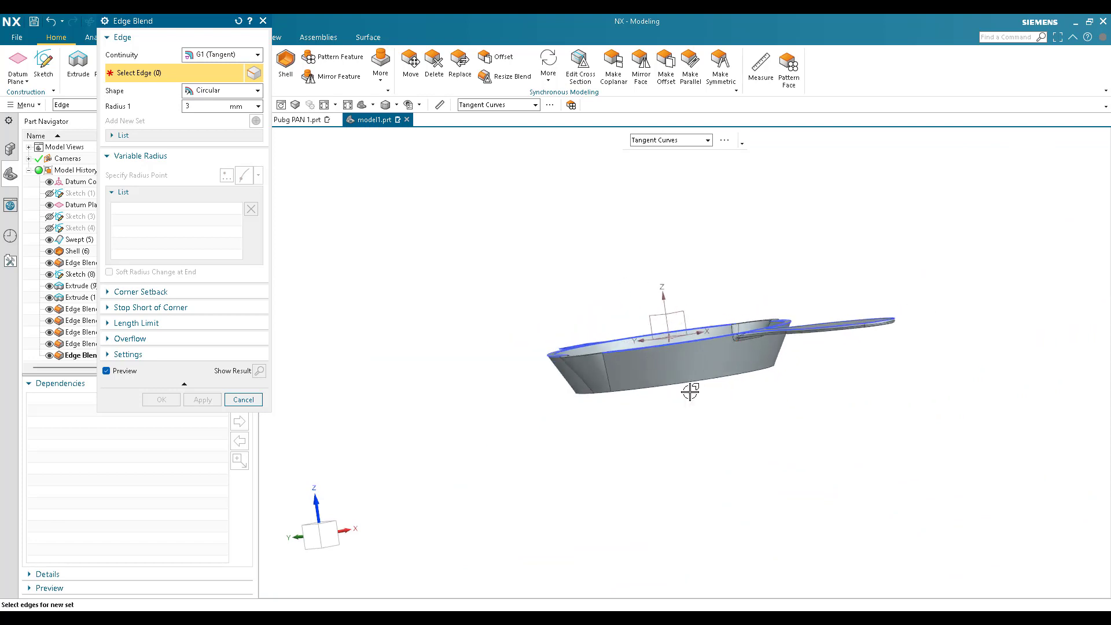
mouse_move(699, 442)
middle_mouse_down()
mouse_move(699, 416)
mouse_move(712, 426)
middle_mouse_up()
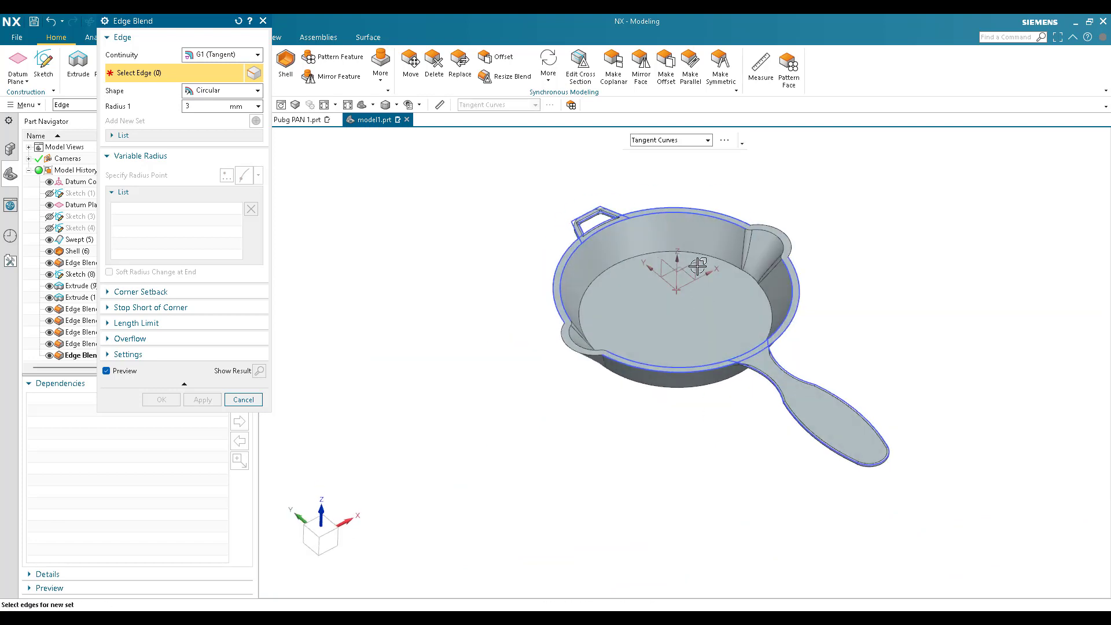
scroll(697, 261, "up", 4)
scroll(697, 261, "up", 3)
left_click(721, 224)
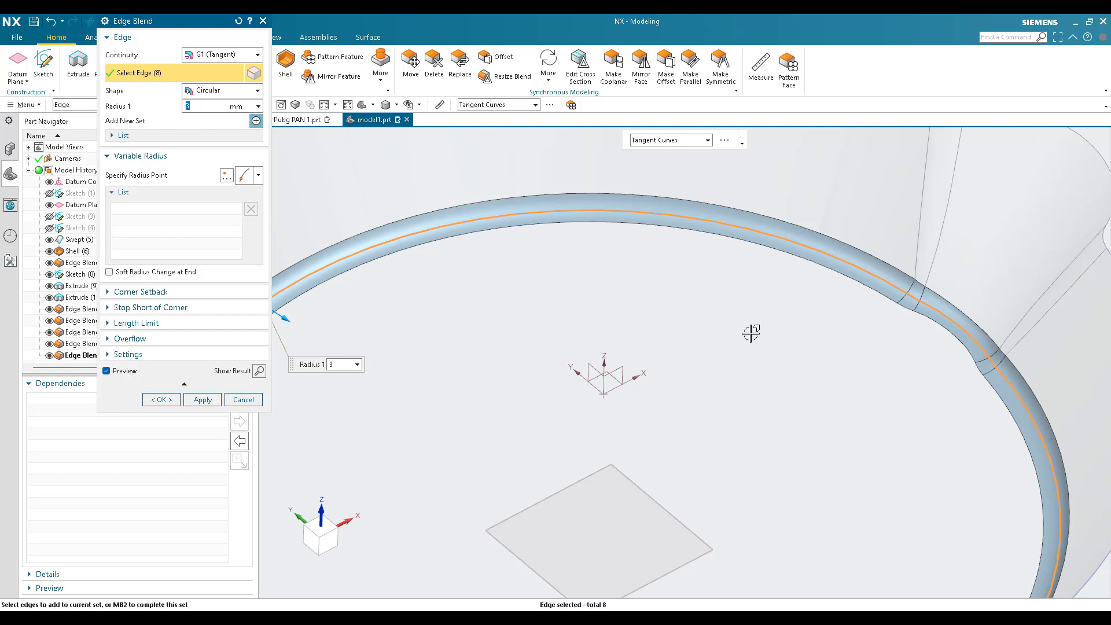
left_click(202, 399)
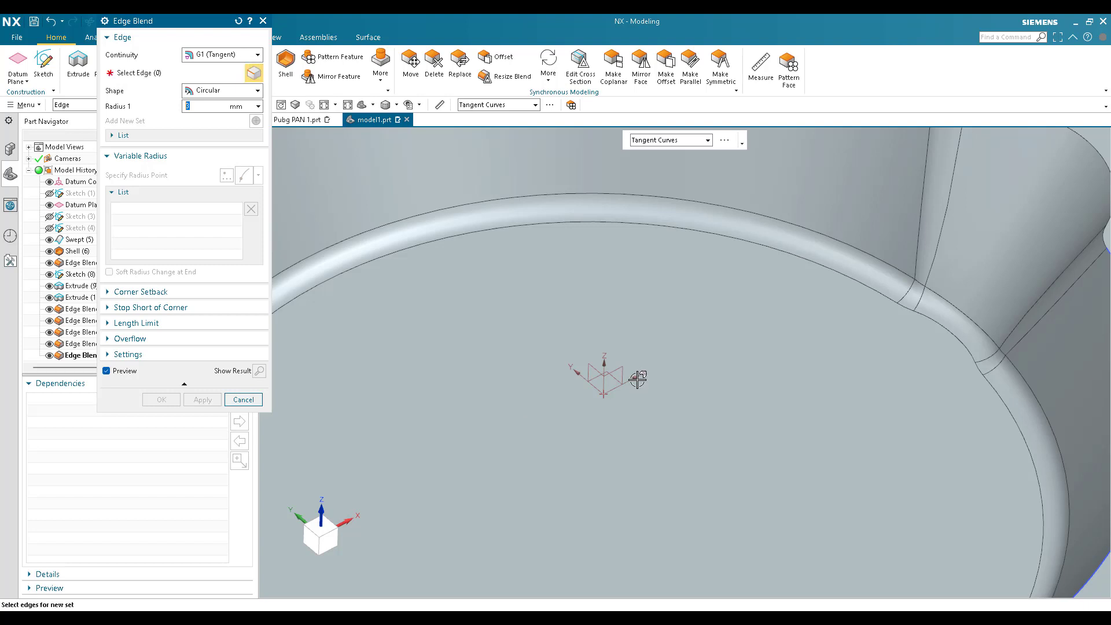
key("Escape")
Step: Make the Curve command set available in the ribbon
scroll(637, 379, "down", 5)
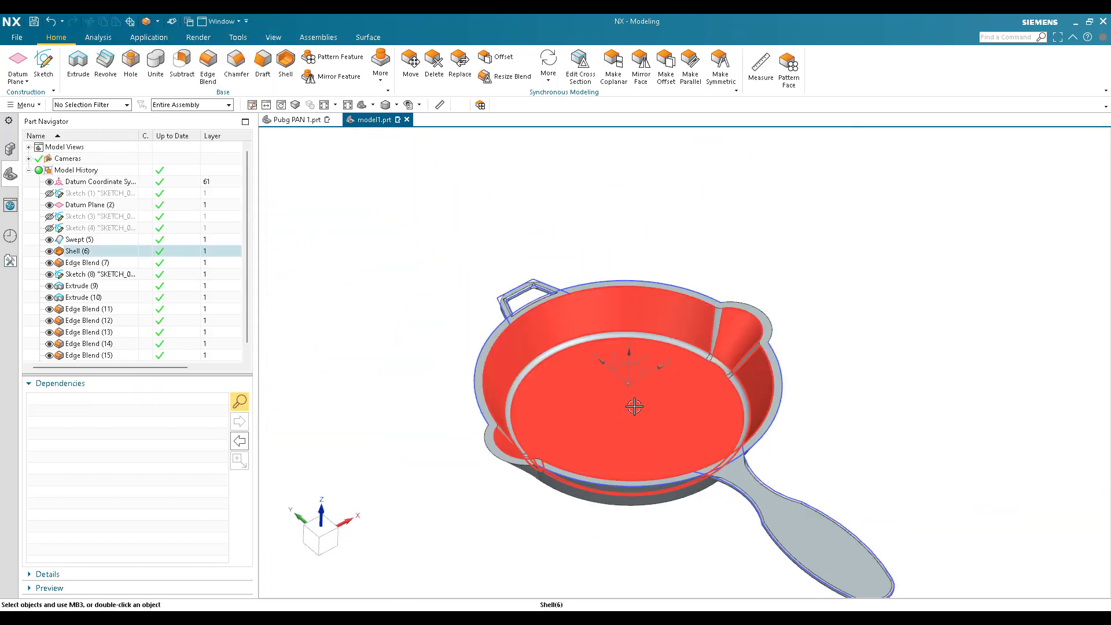
scroll(594, 421, "up", 5)
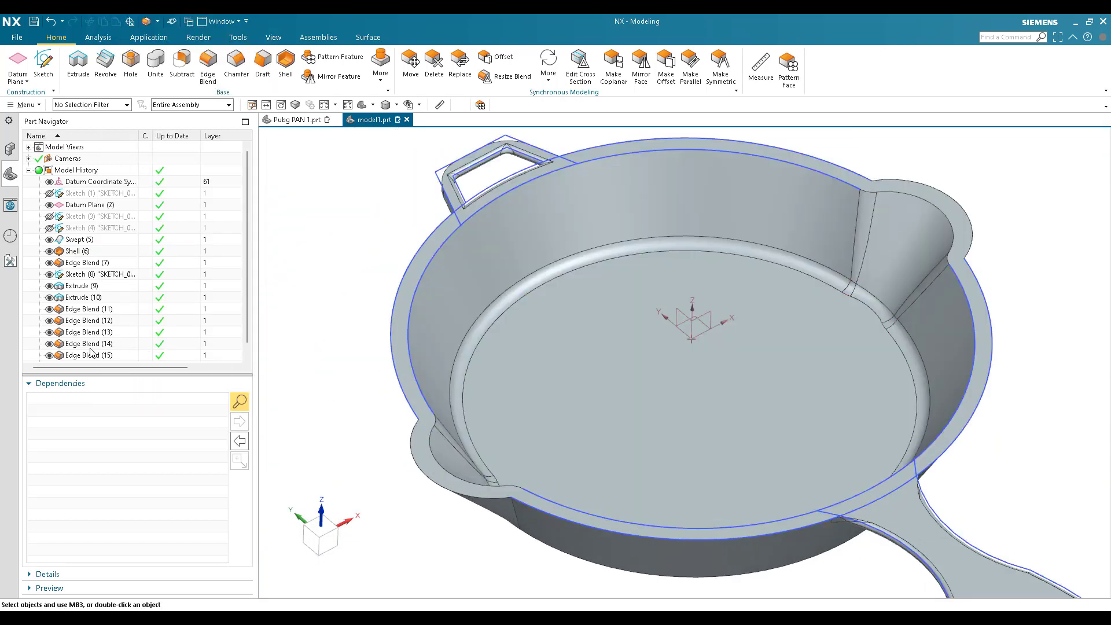
scroll(90, 351, "down", 1)
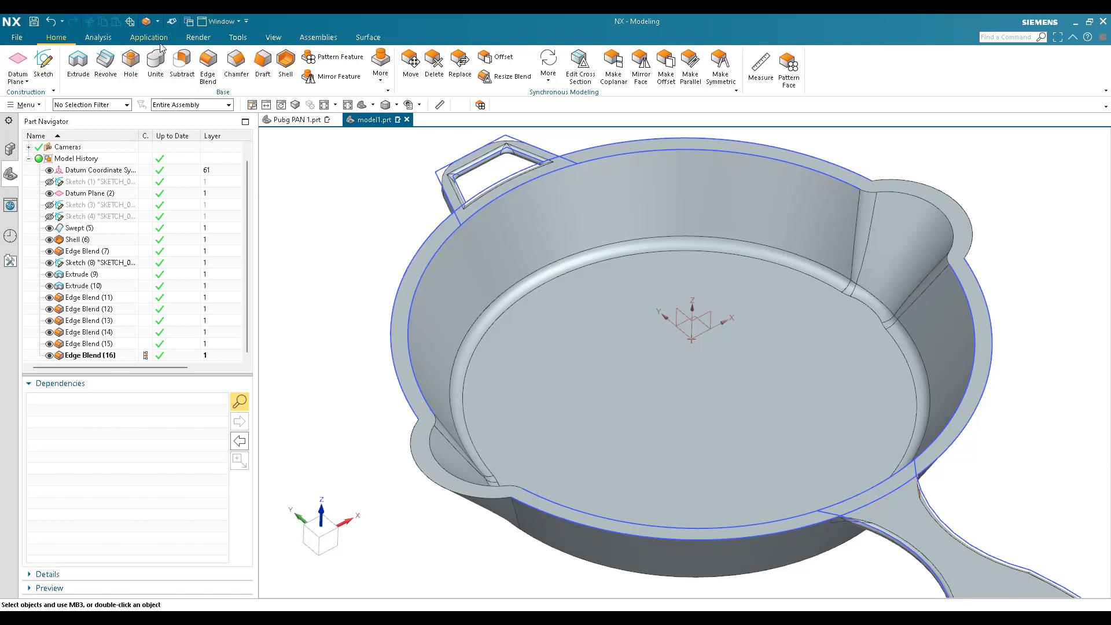
right_click(896, 74)
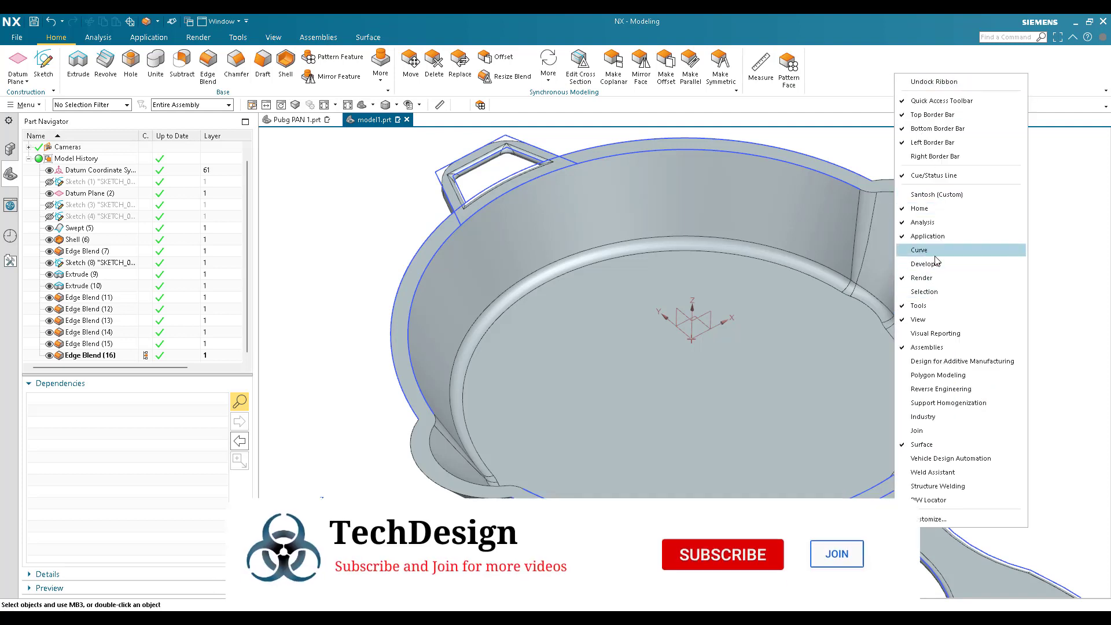
left_click(918, 249)
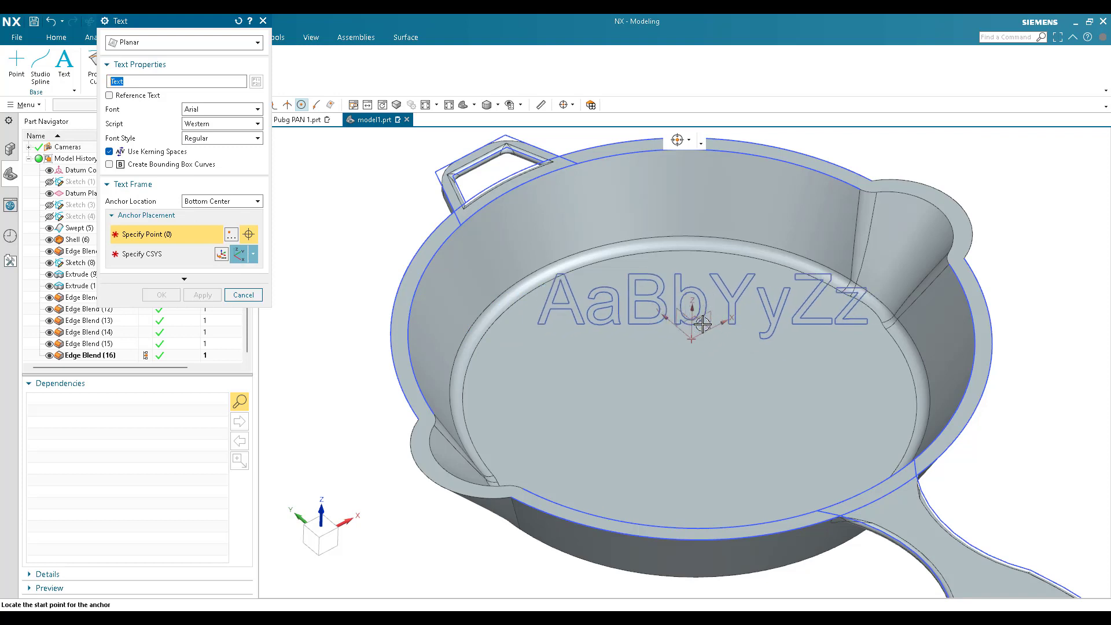
Step: Place a planar text near the origin in the middle of the pan, reading PUBG in the Arial Black font
scroll(703, 325, "up", 4)
left_click(687, 346)
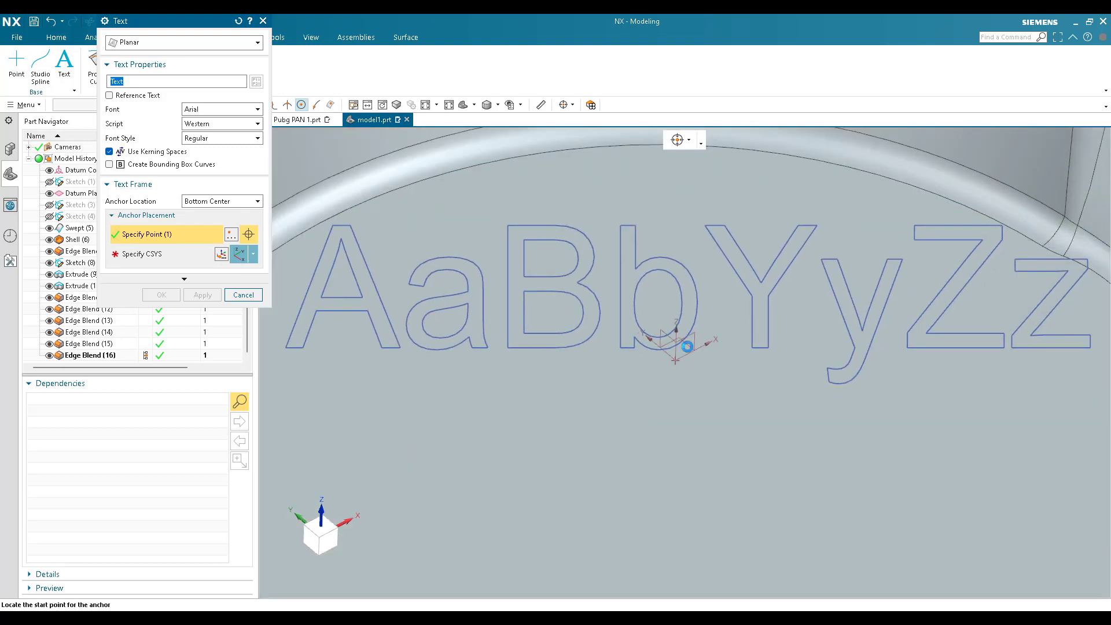
scroll(691, 397, "up", 1)
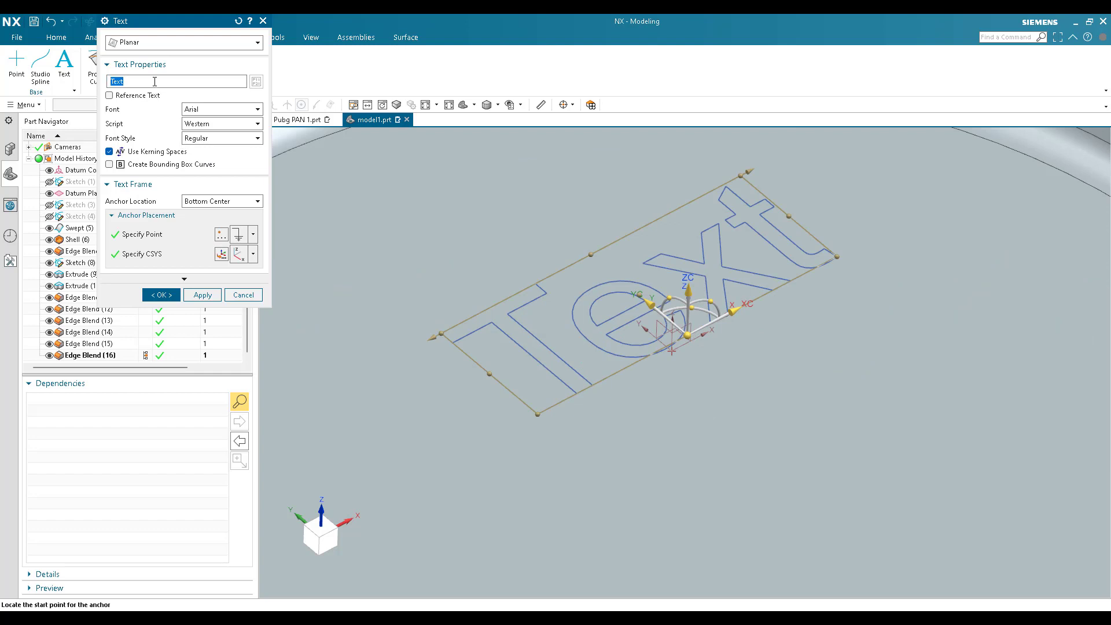
type("PUBG")
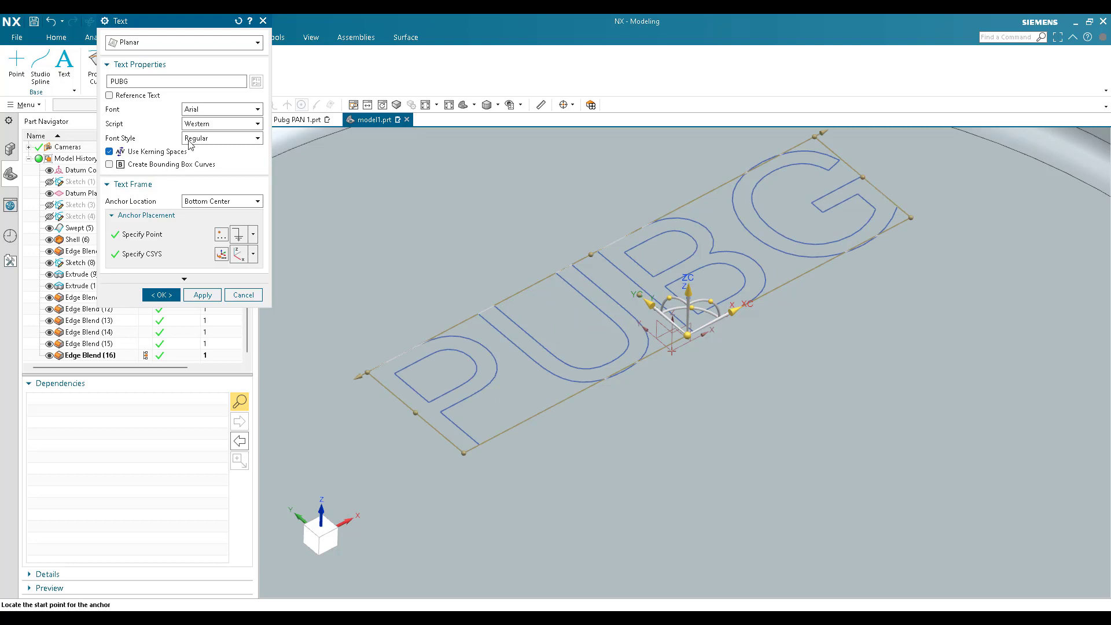
left_click(209, 104)
left_click(208, 129)
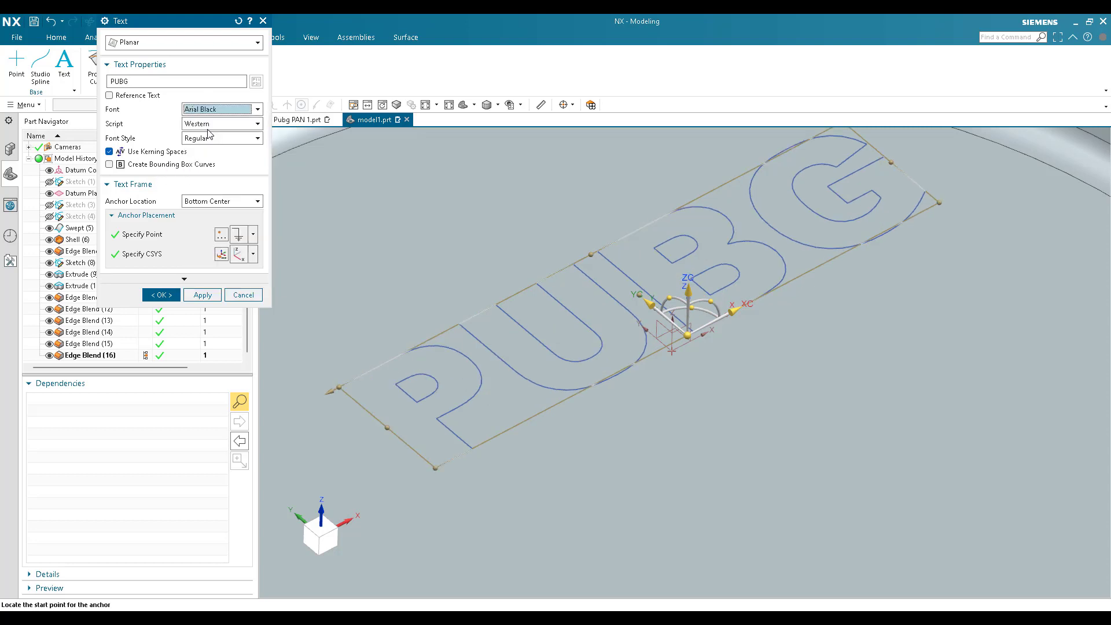
Step: Set the text's anchor location to Middle Center and move its anchor point to the origin at 0, 0, 0
left_click(205, 202)
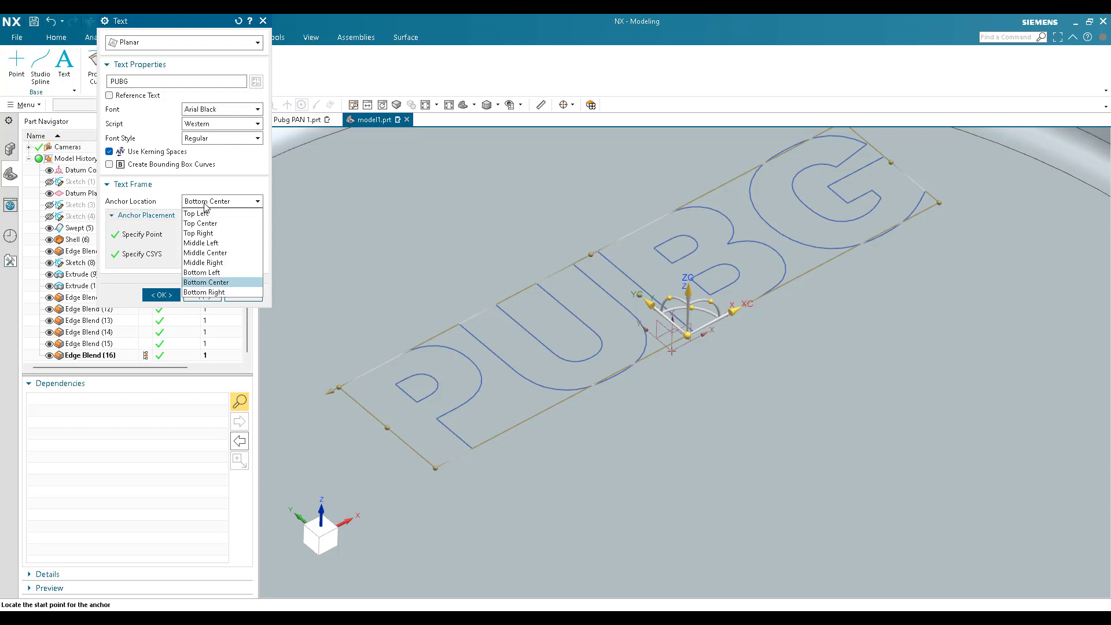
left_click(205, 253)
scroll(640, 310, "up", 3)
scroll(640, 246, "down", 1)
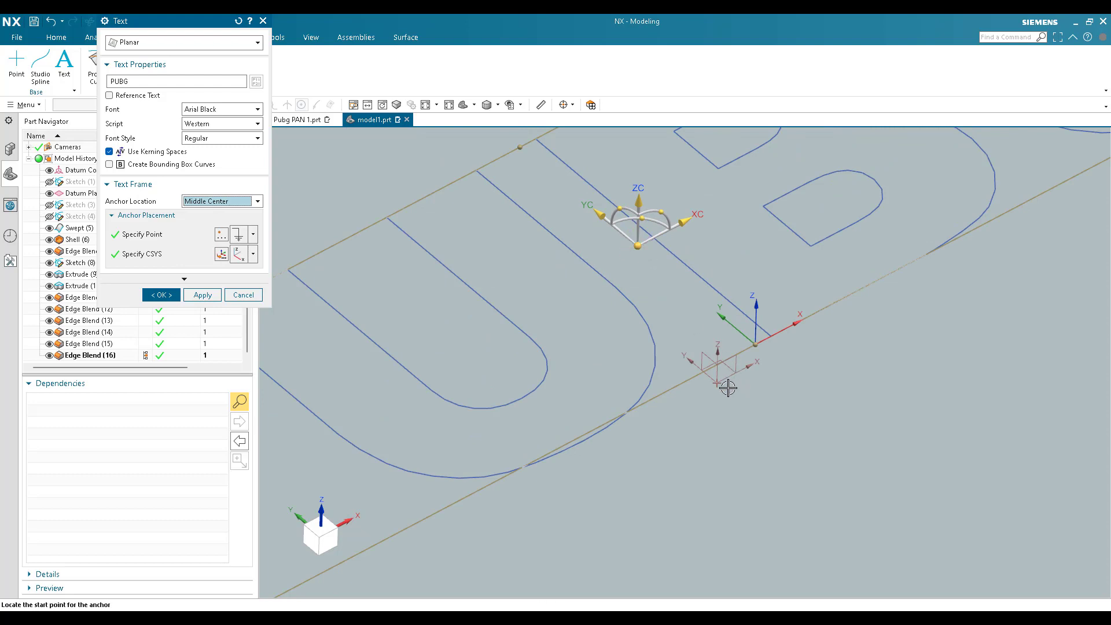
left_click(177, 233)
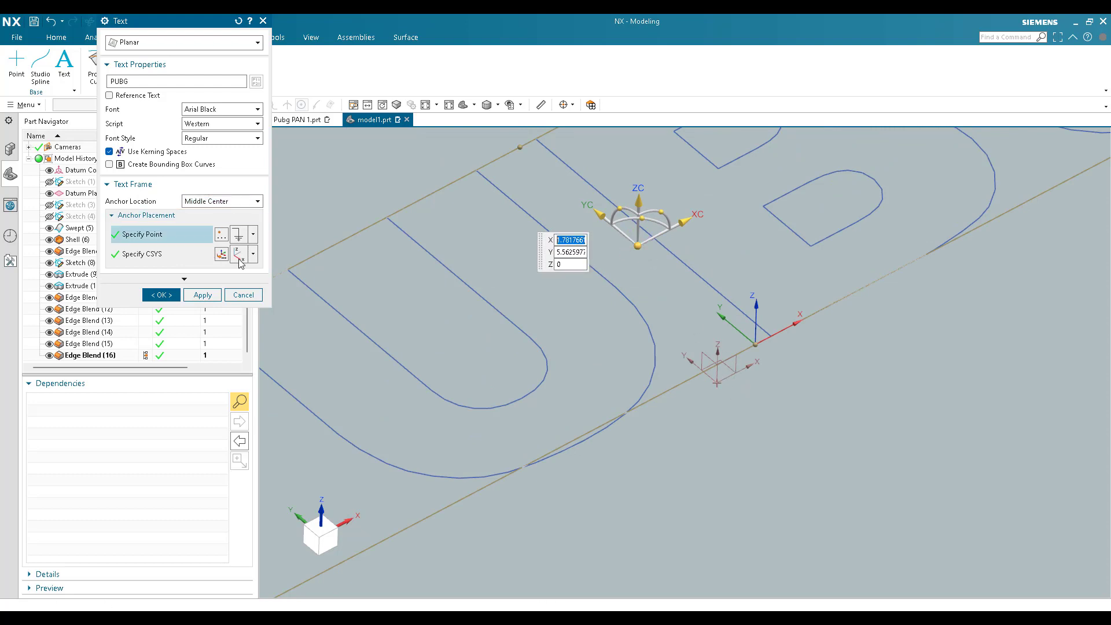
left_click(719, 385)
key("ctrl+f")
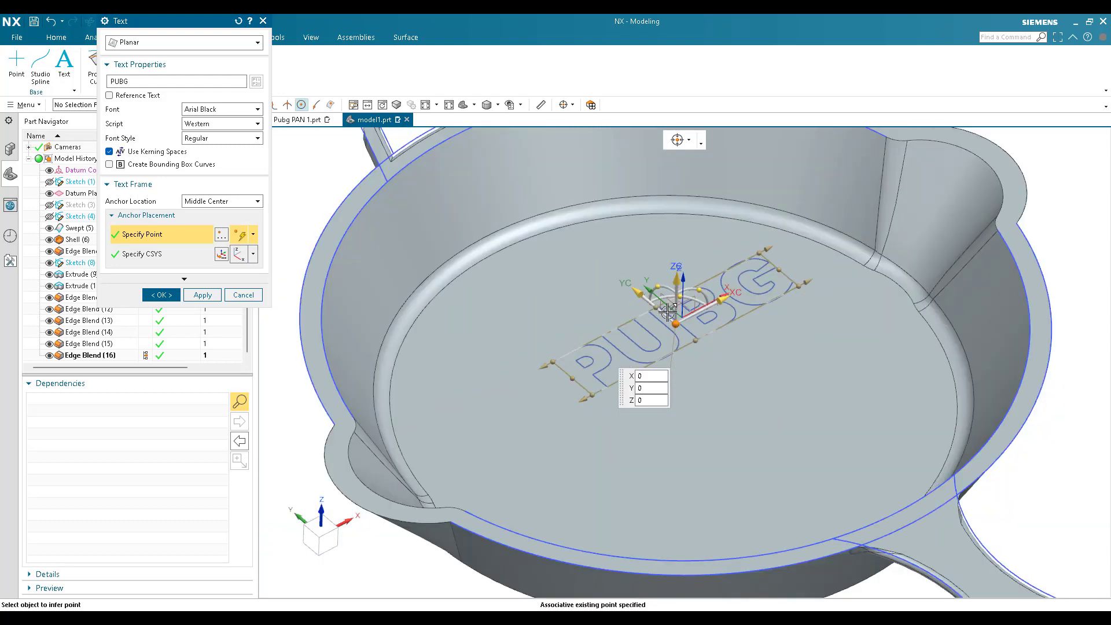
Step: Set the PUBG text frame's length to 57 and height to 12, then create the text
key("ctrl+alt+t")
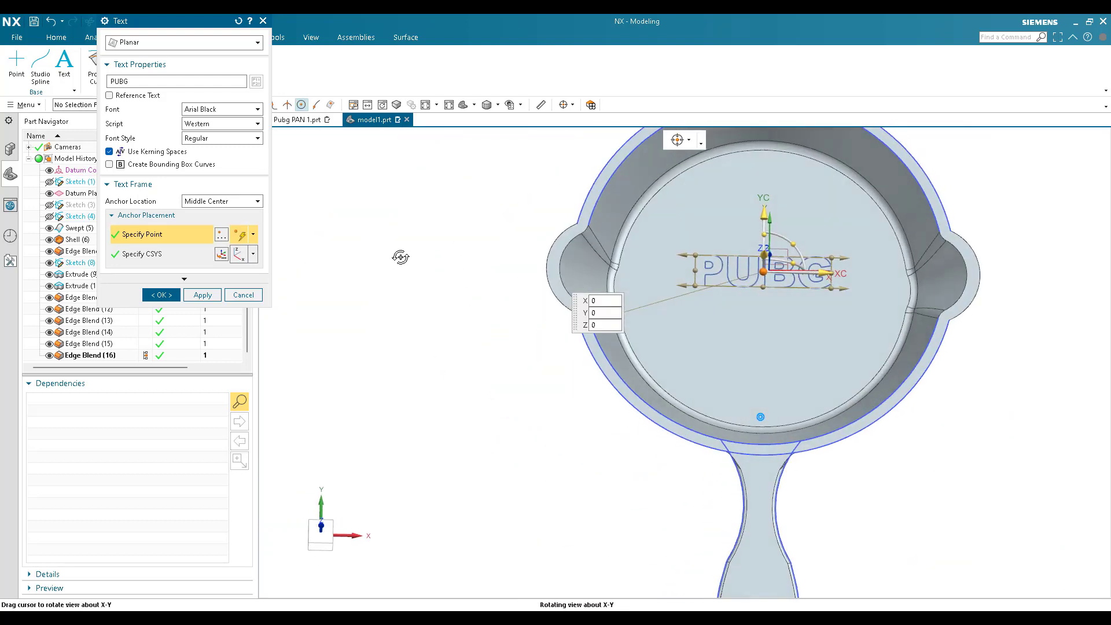
scroll(645, 349, "up", 4)
scroll(671, 278, "down", 4)
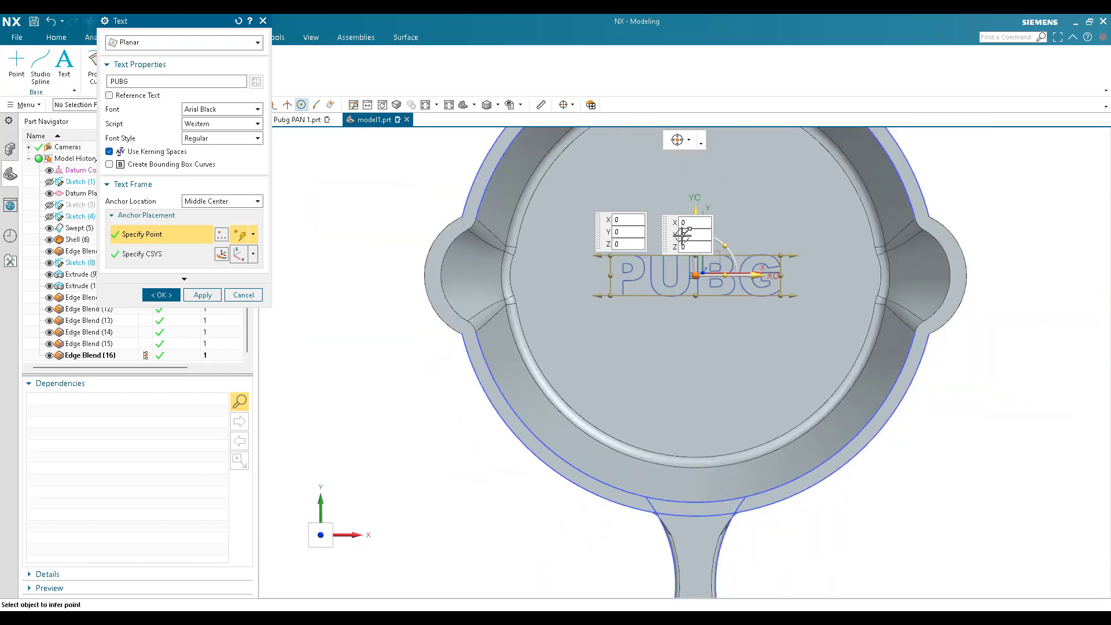
scroll(649, 262, "up", 3)
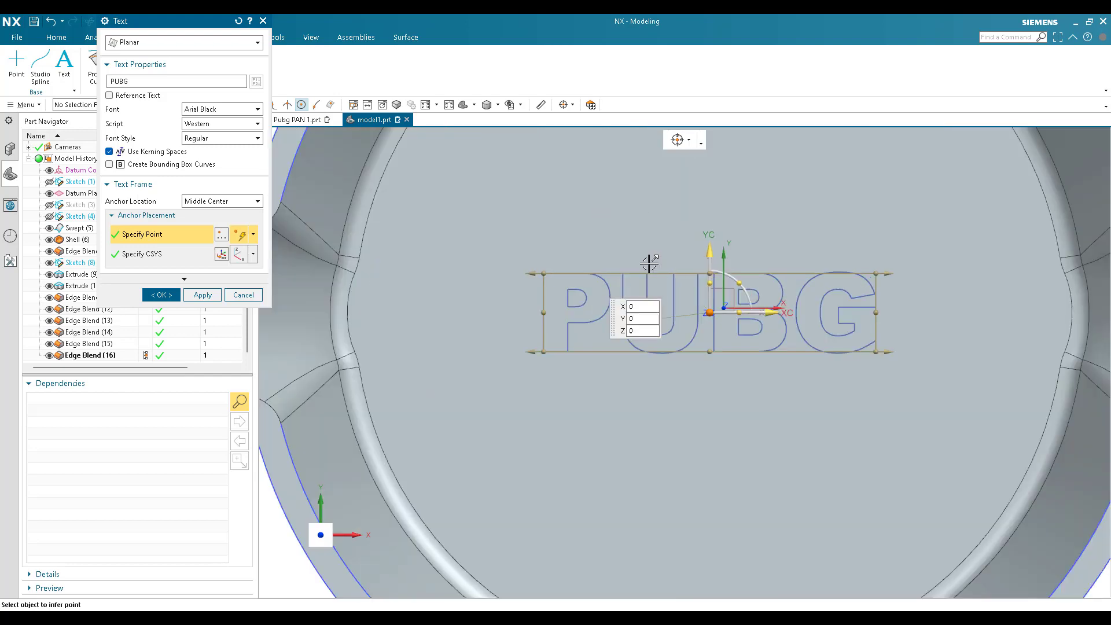
left_click(543, 273)
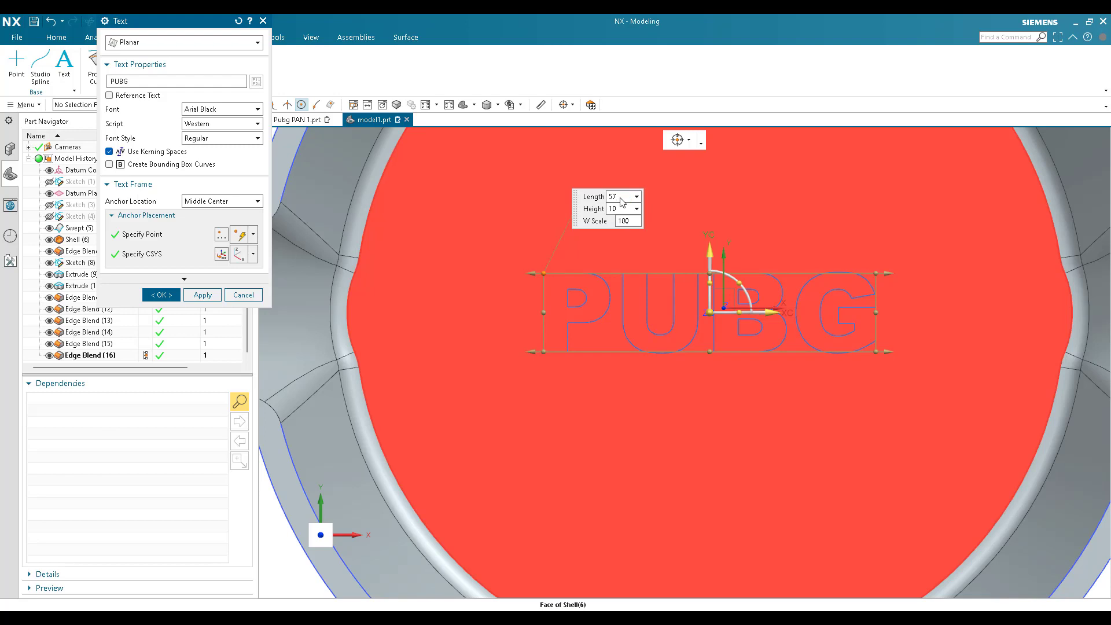
left_click(622, 208)
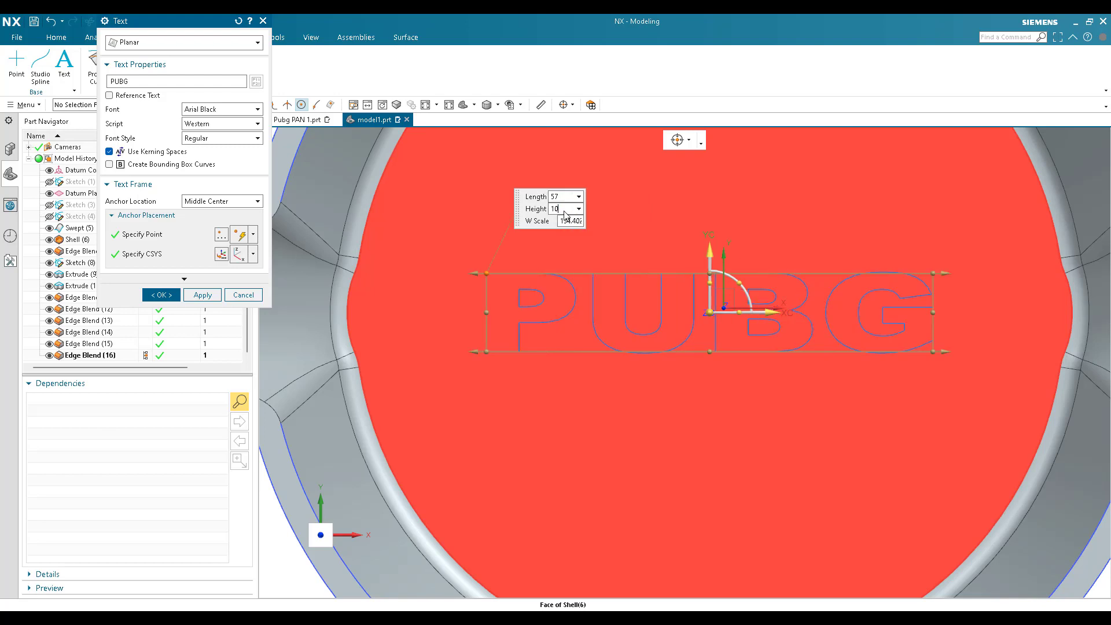
type("12")
key("Return")
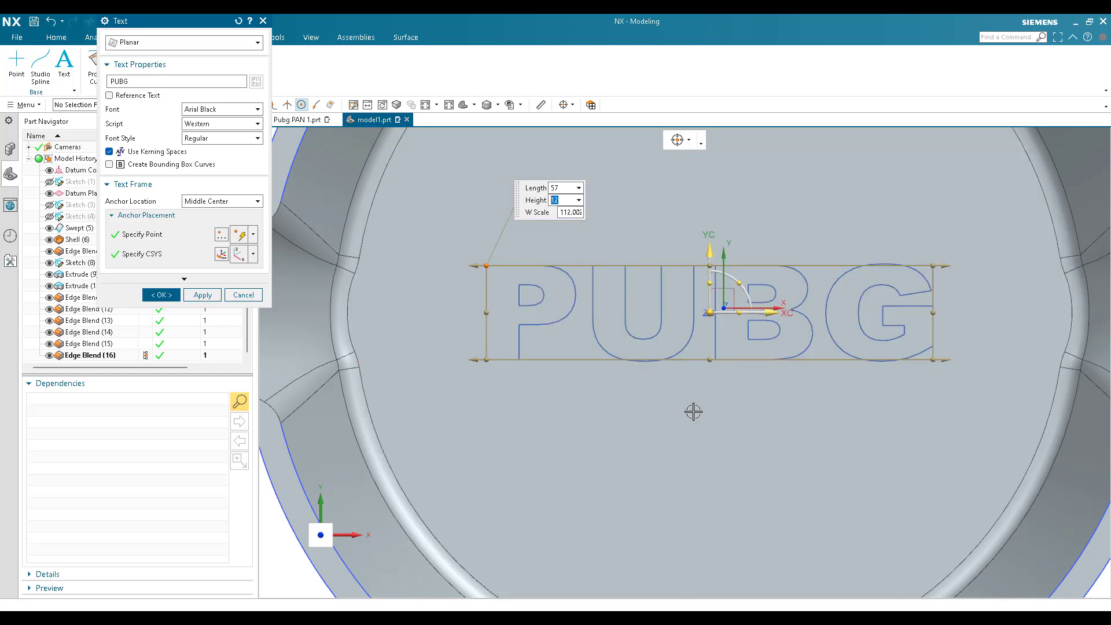
scroll(693, 411, "down", 3)
scroll(689, 406, "up", 1)
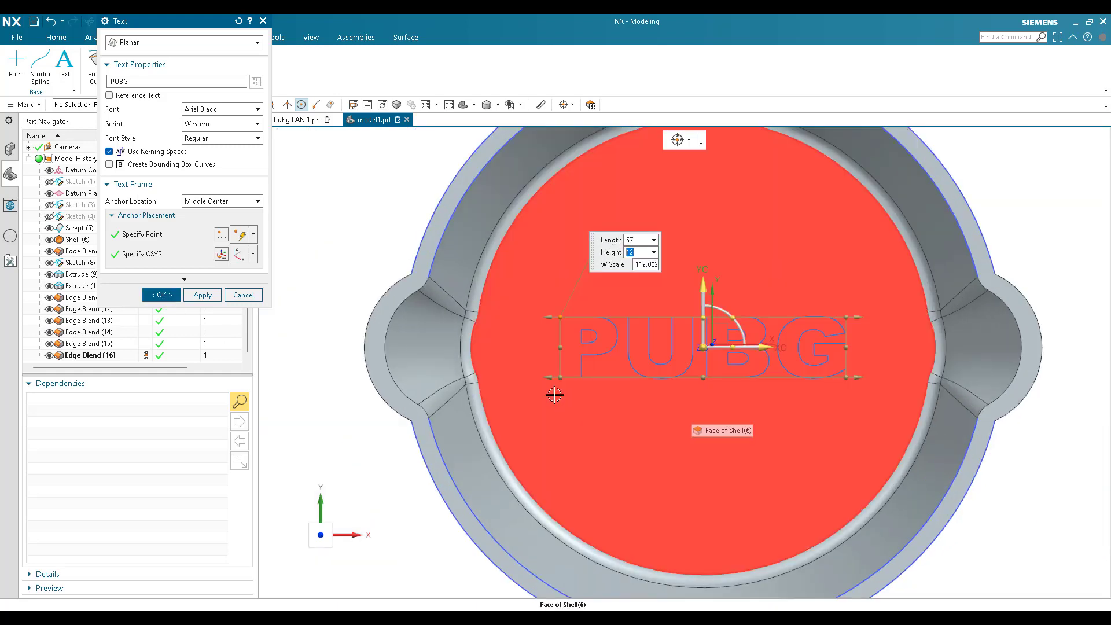
left_click(179, 293)
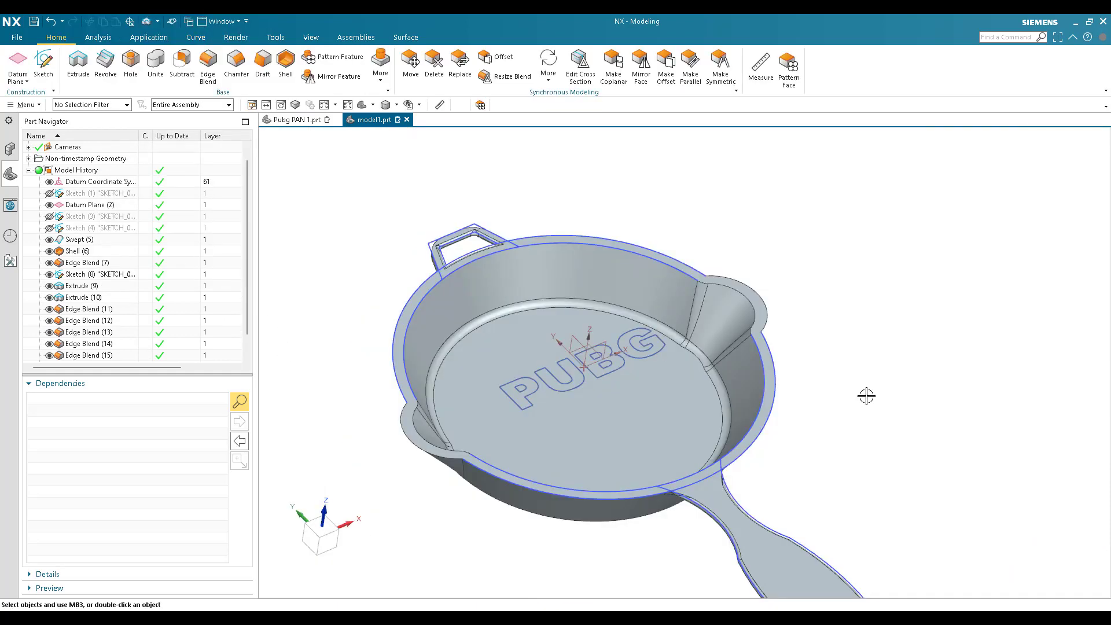
Step: Extrude the PUBG text curves with an end distance of -17.5 mm so they reach into the pan's floor
scroll(591, 410, "up", 1)
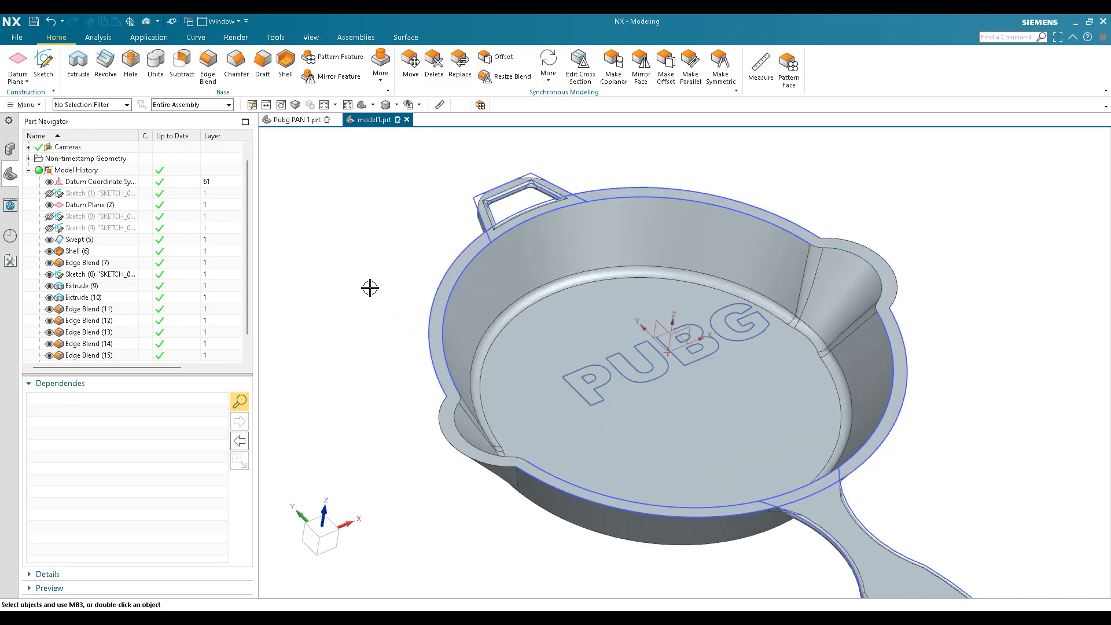
left_click(84, 78)
left_click(77, 356)
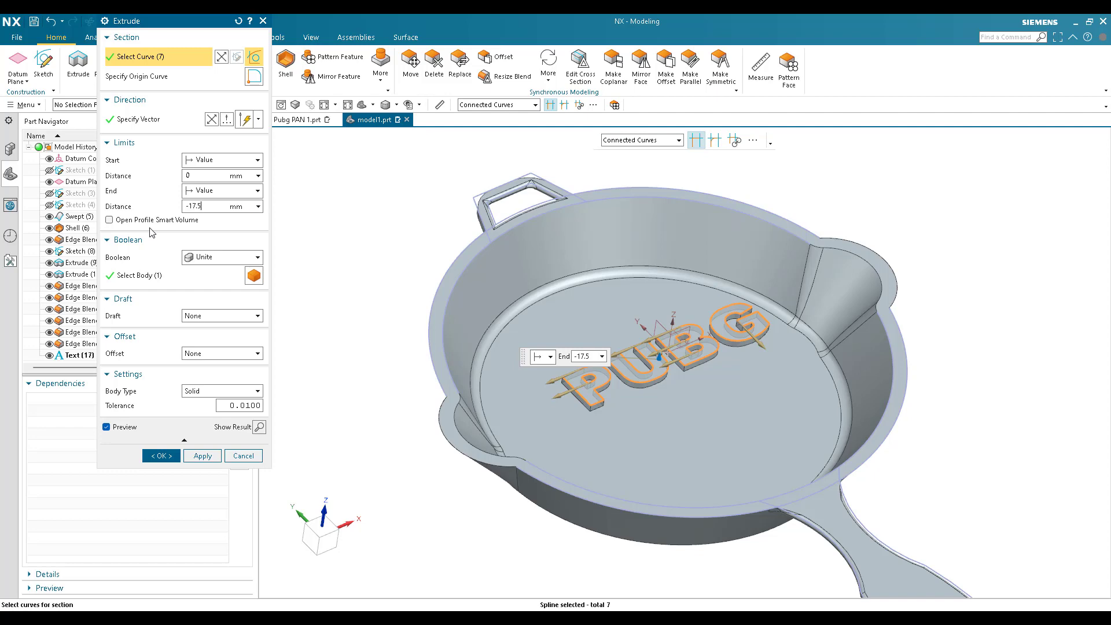
key("Return")
scroll(574, 421, "up", 5)
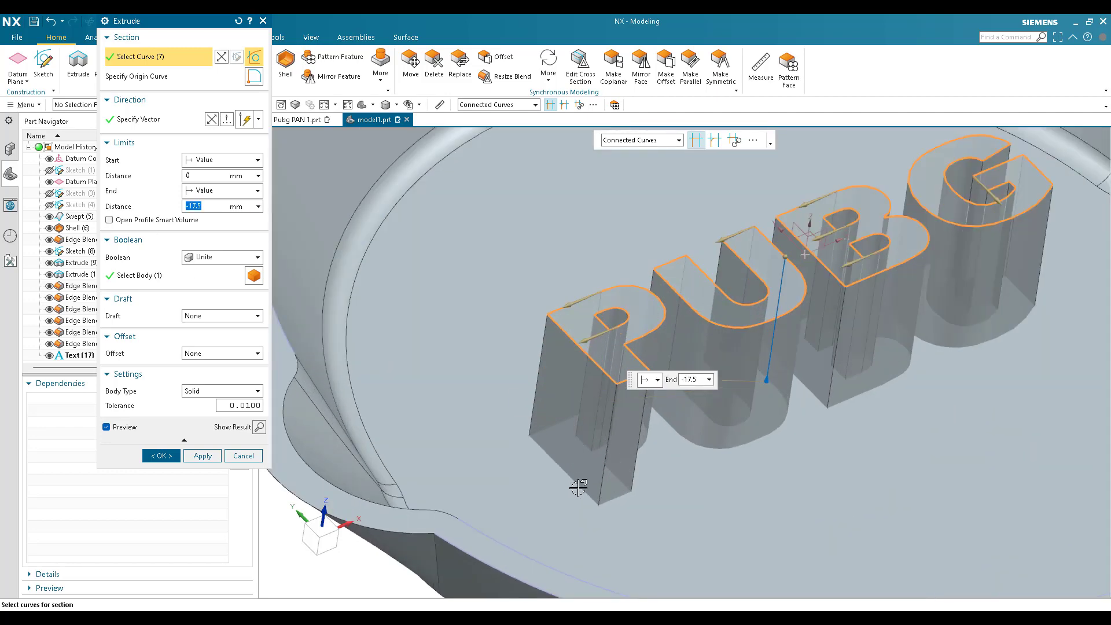
scroll(601, 505, "down", 5)
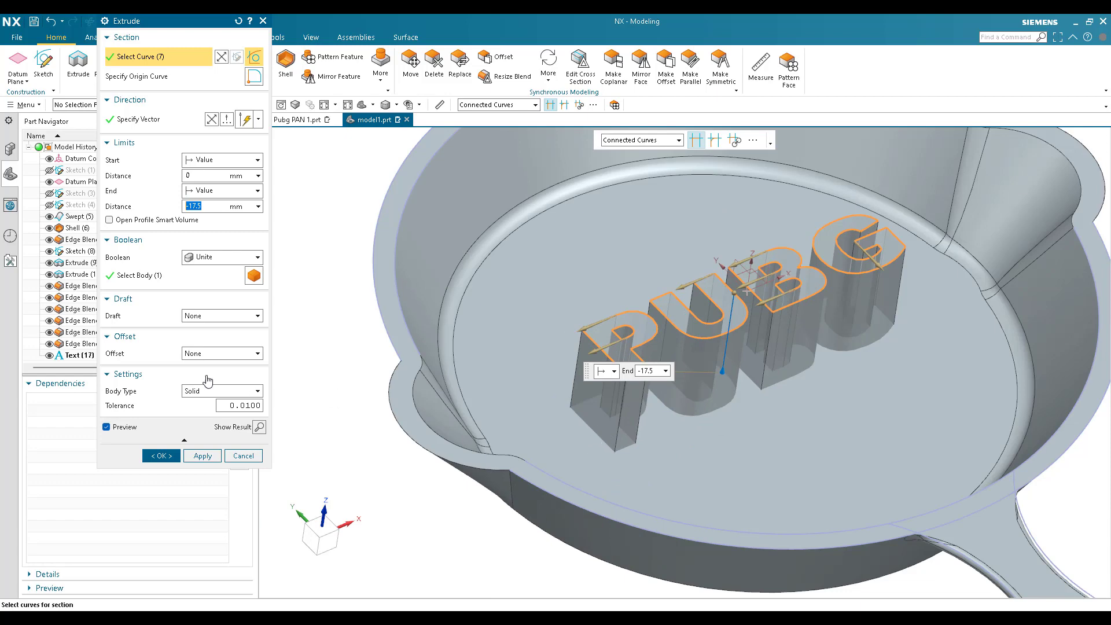
Step: Set the text extrusion's Boolean to Subtract against the pan body and create the engraving
left_click(220, 257)
left_click(217, 293)
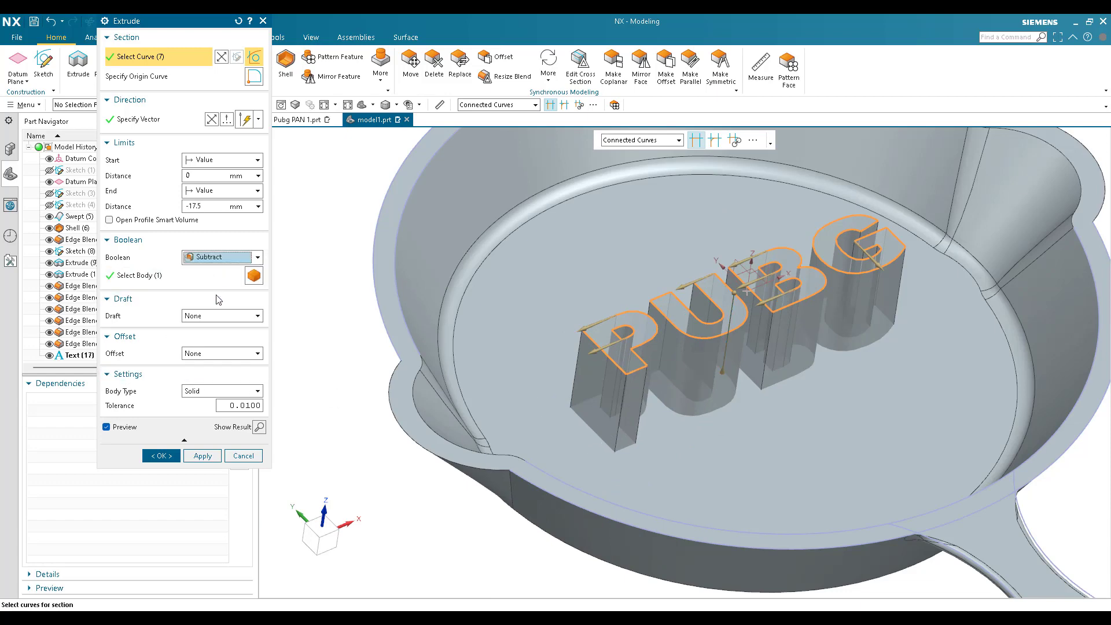
scroll(598, 432, "up", 3)
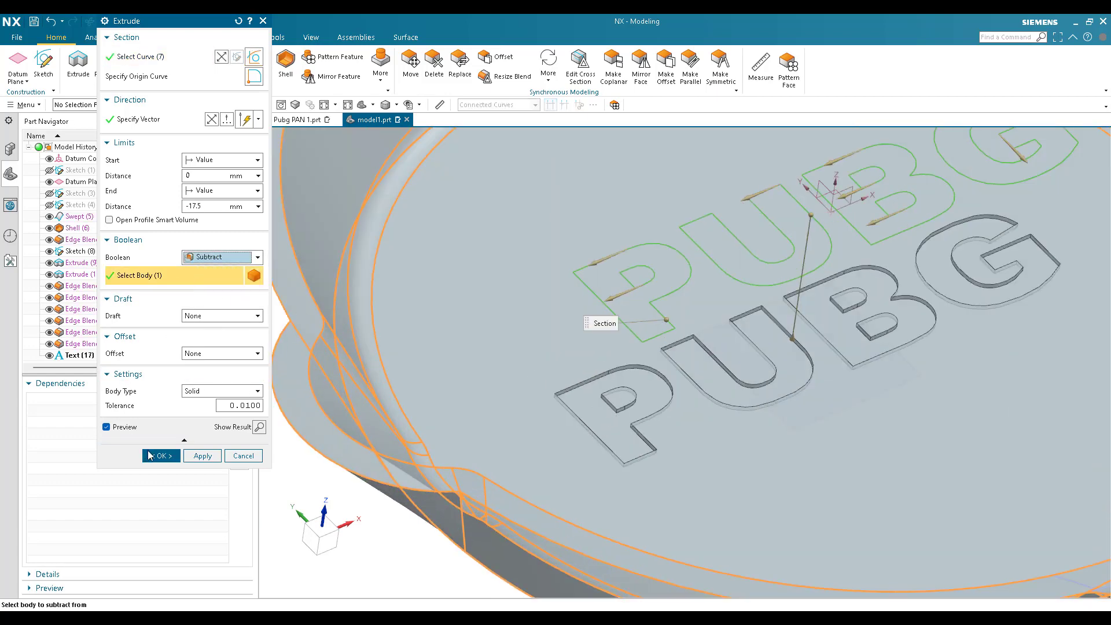
left_click(161, 456)
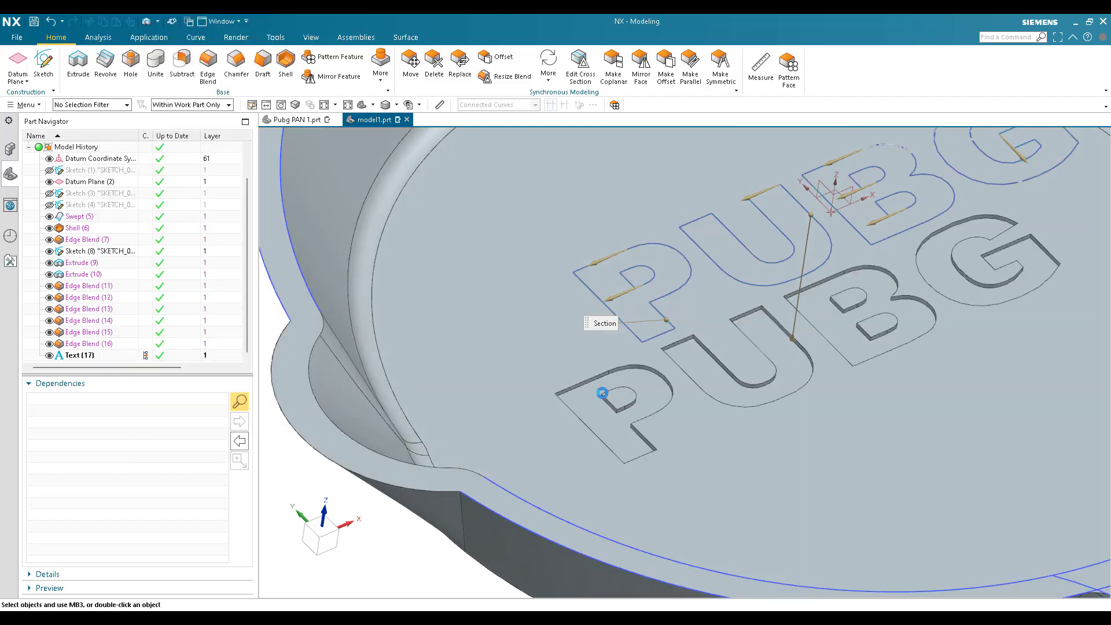
Step: Hide the PUBG text curves so only the engraving remains displayed in the pan
scroll(646, 359, "down", 5)
left_click(49, 355)
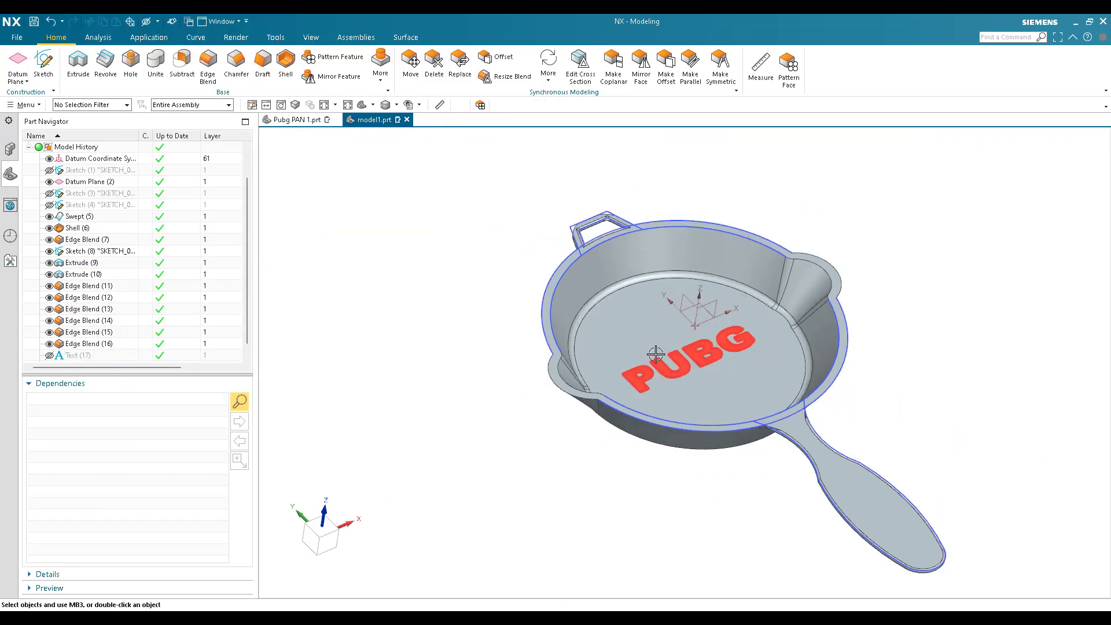
scroll(577, 340, "up", 4)
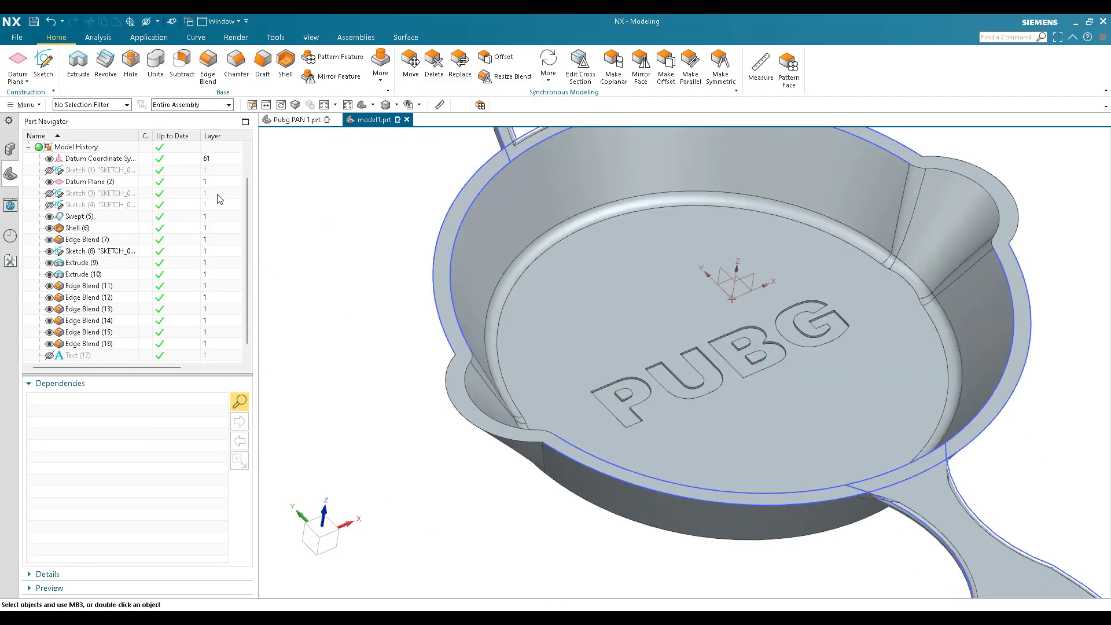
Step: Start a sketch on the horizontal XY plane and draw a rectangle about 76 by 24 mm centred on the origin around the PUBG engraving
left_click(43, 64)
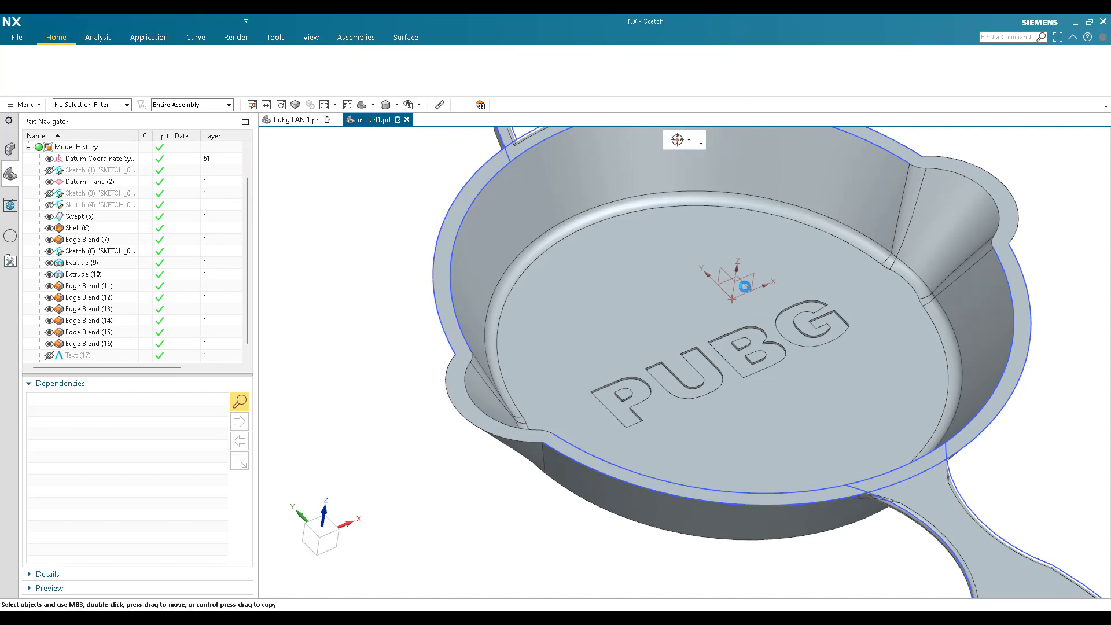
middle_click(644, 331)
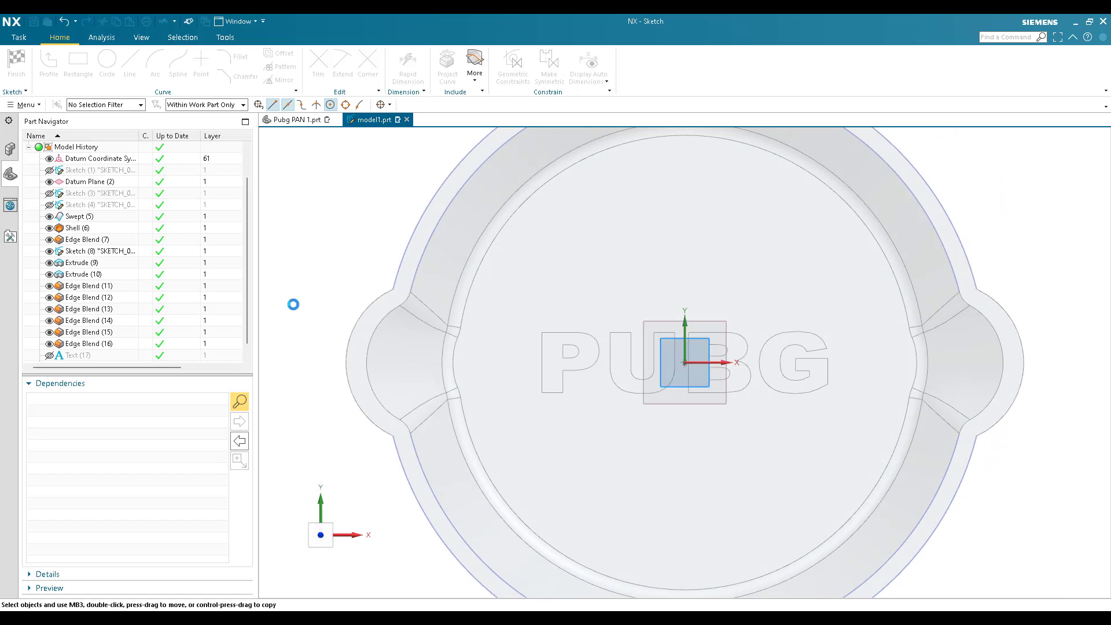
left_click(78, 62)
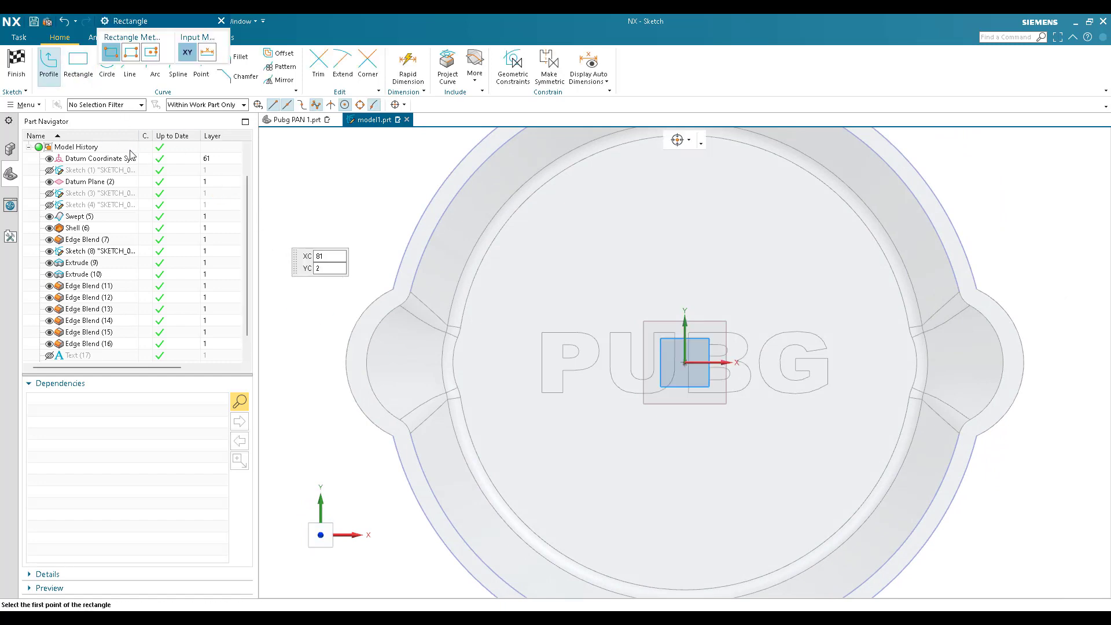
left_click(152, 53)
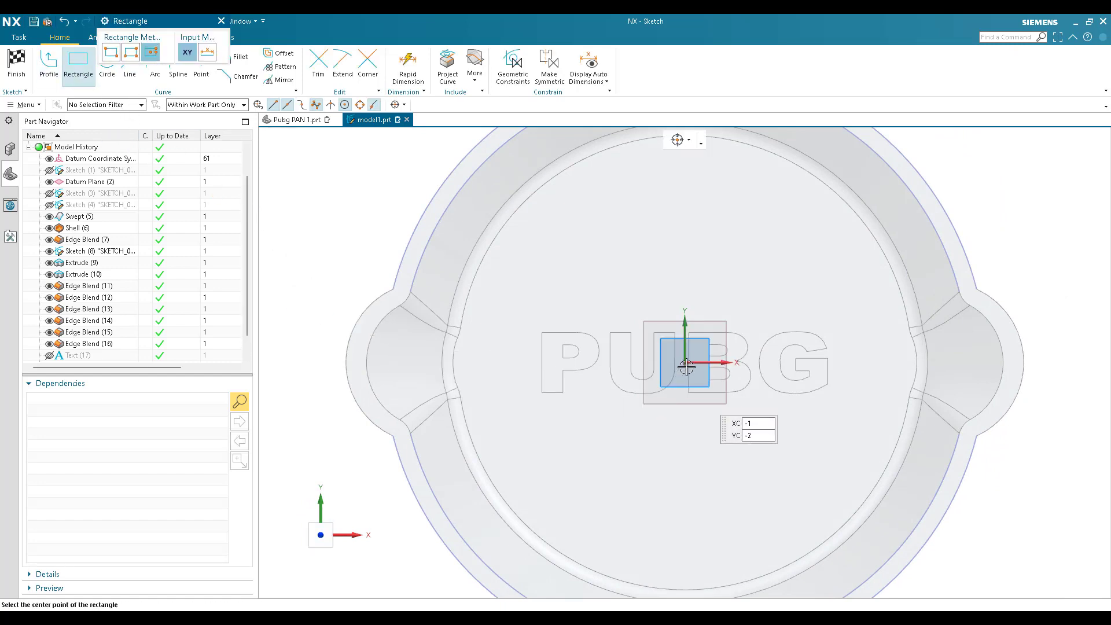
left_click(762, 365)
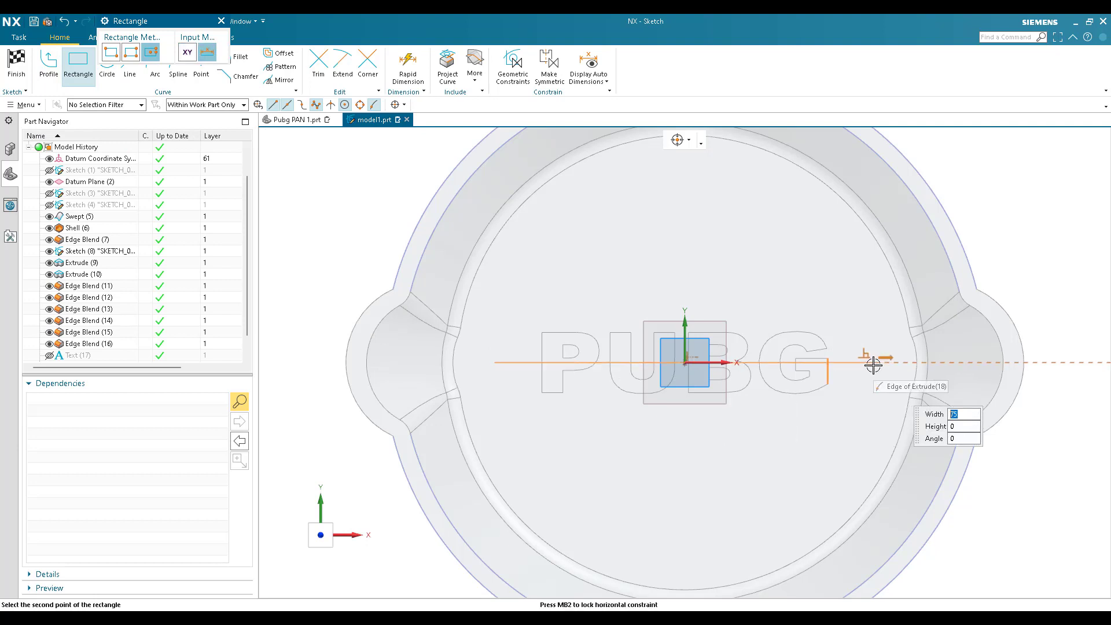
left_click(875, 303)
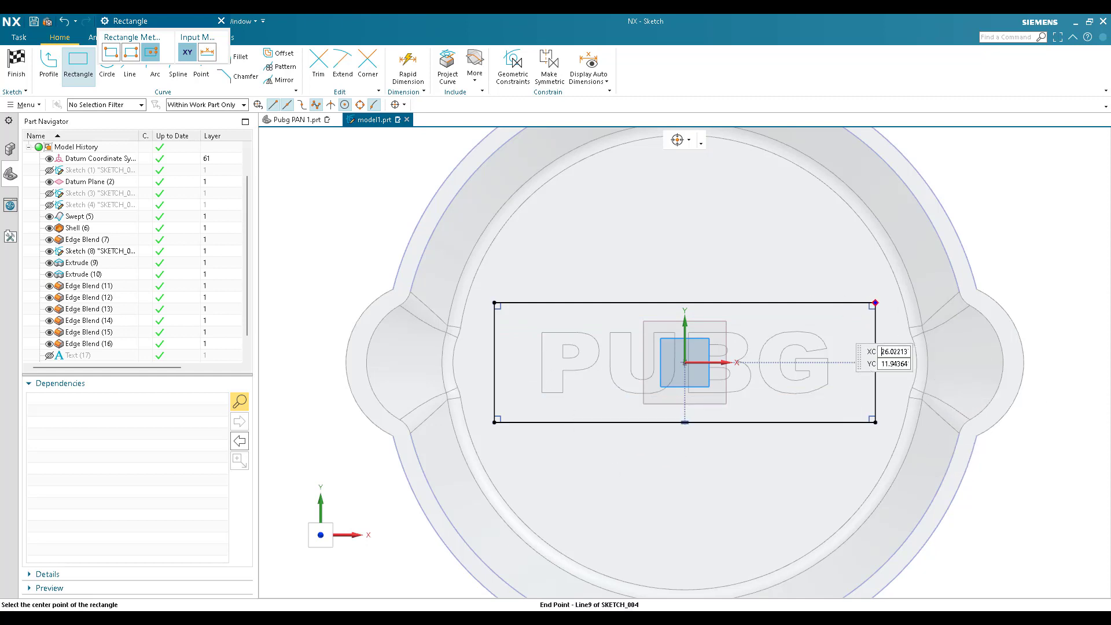
left_click(335, 251)
key("Escape")
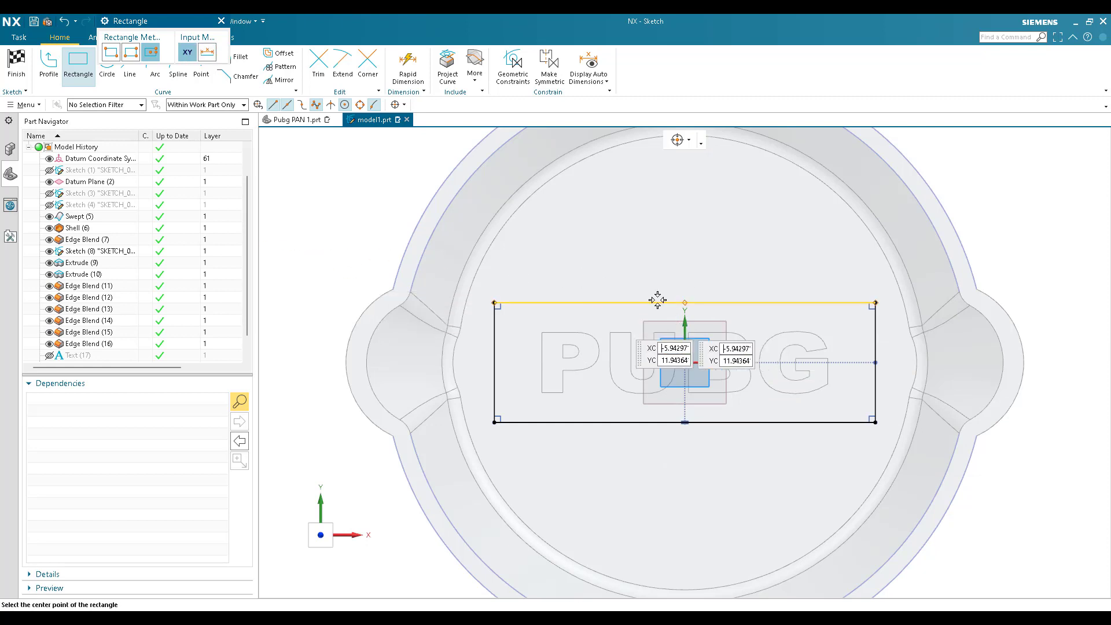
key("Escape")
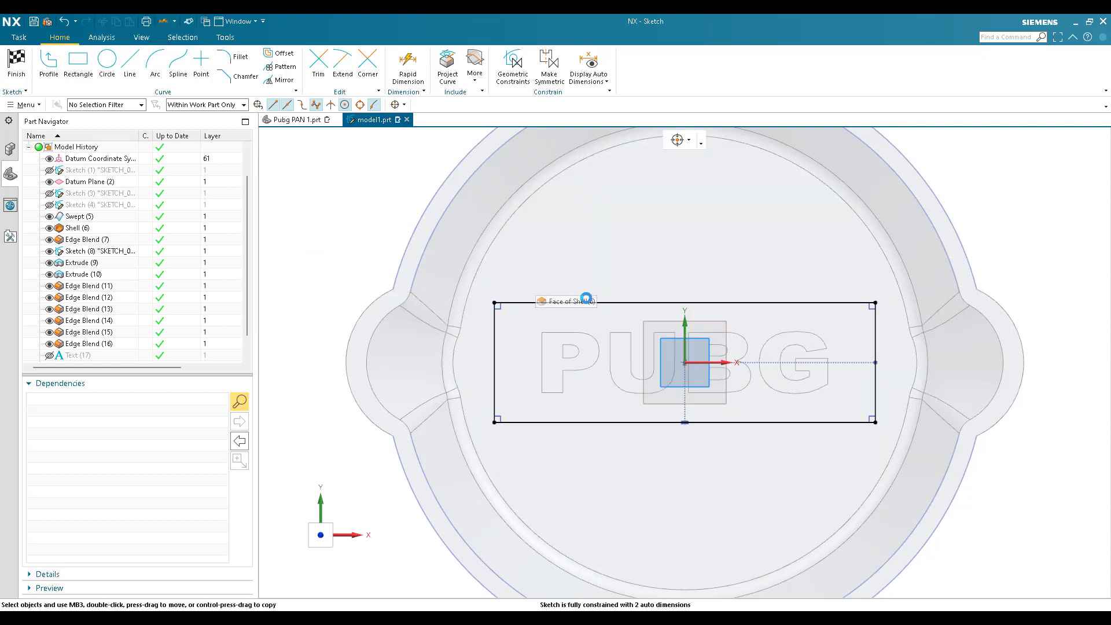
Step: Dimension the width of the rectangle around the text and set it to 70 mm
key("d")
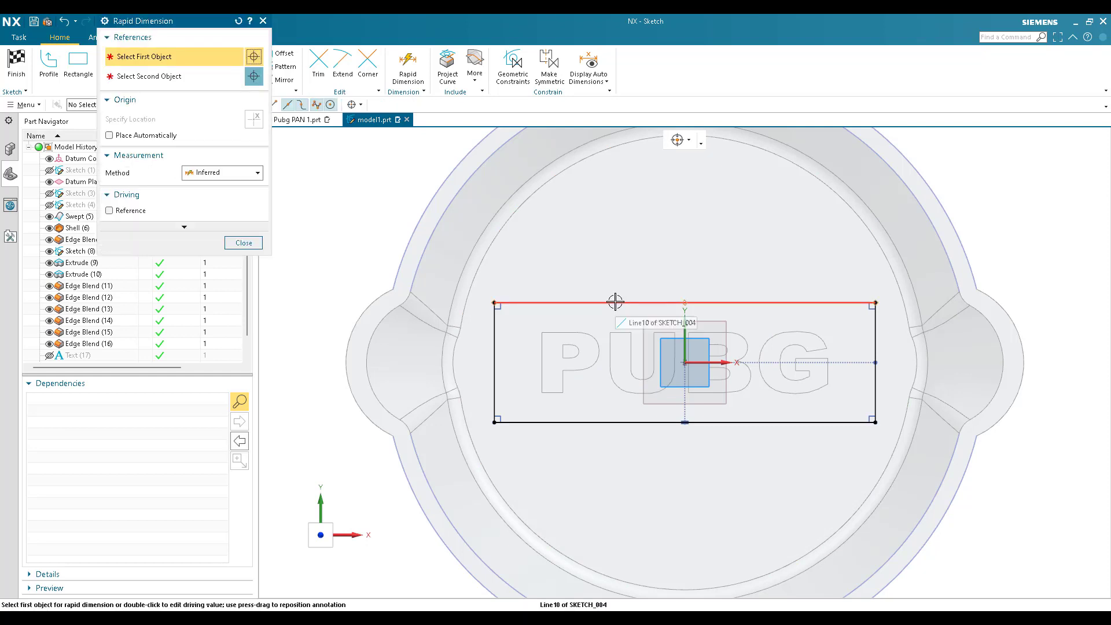
left_click(614, 303)
left_click(654, 243)
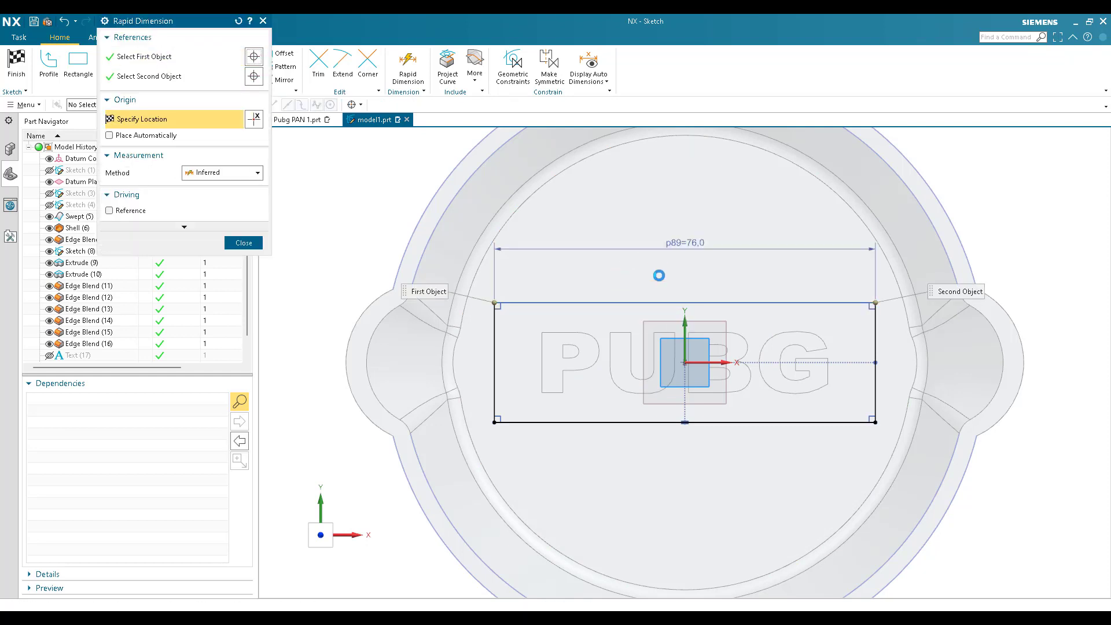
type("70")
key("Return")
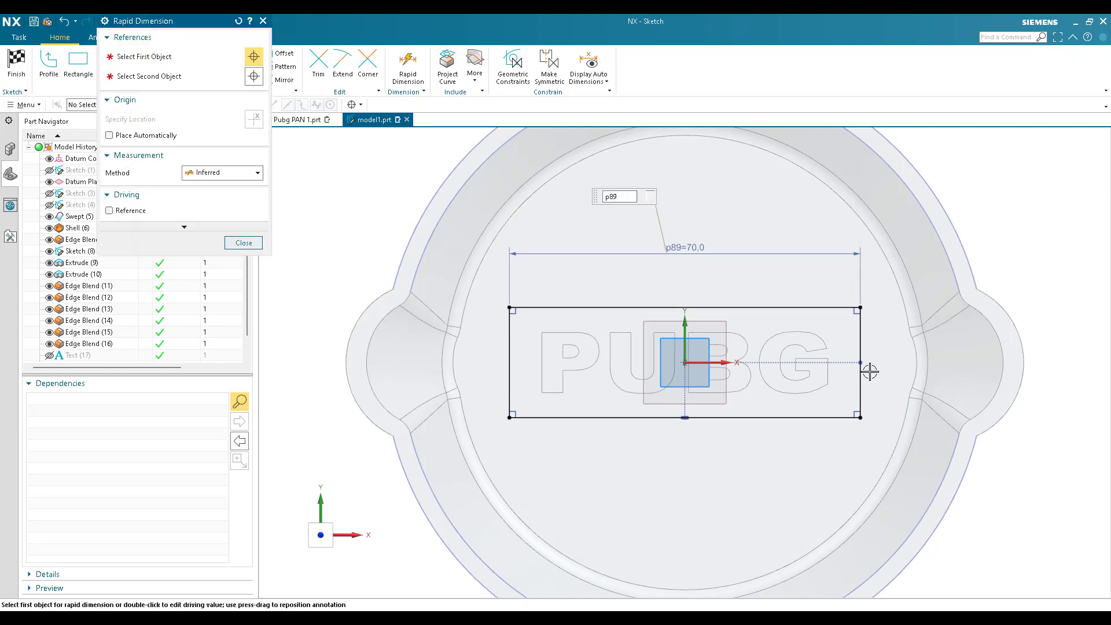
Step: Dimension the height of the rectangle around the text and set it to 28 mm
scroll(868, 365, "down", 3)
left_click(849, 311)
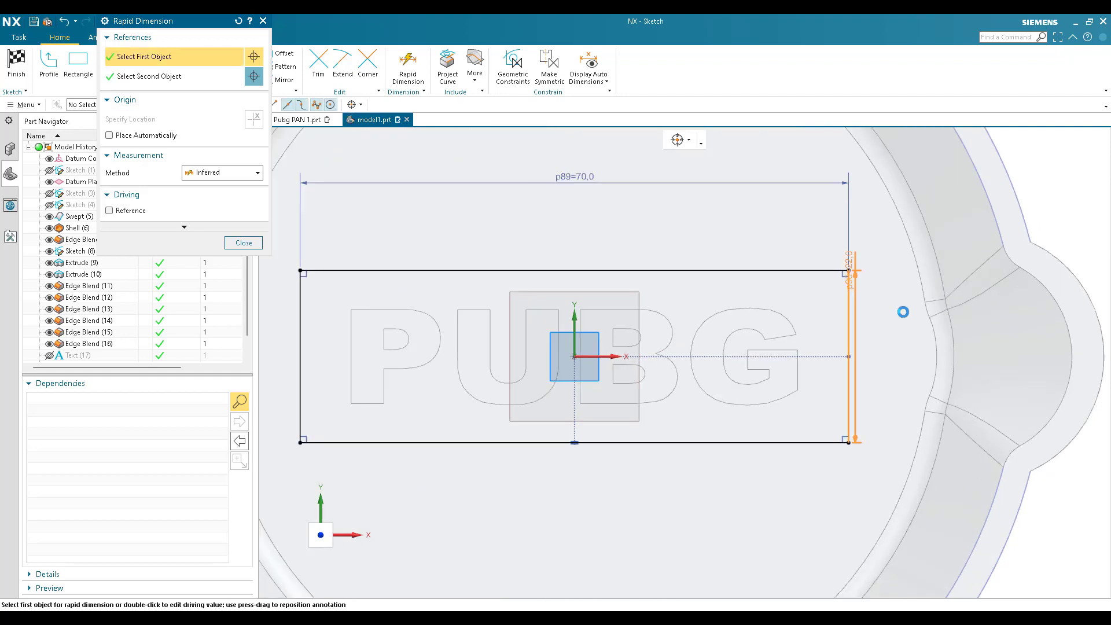
left_click(883, 332)
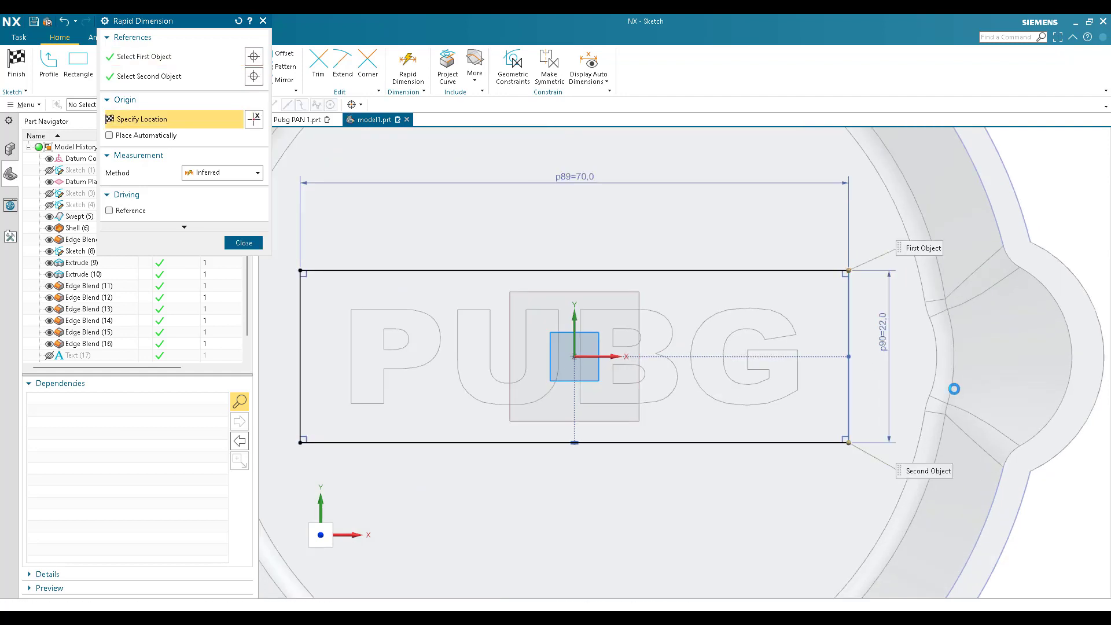
type("28")
key("Return")
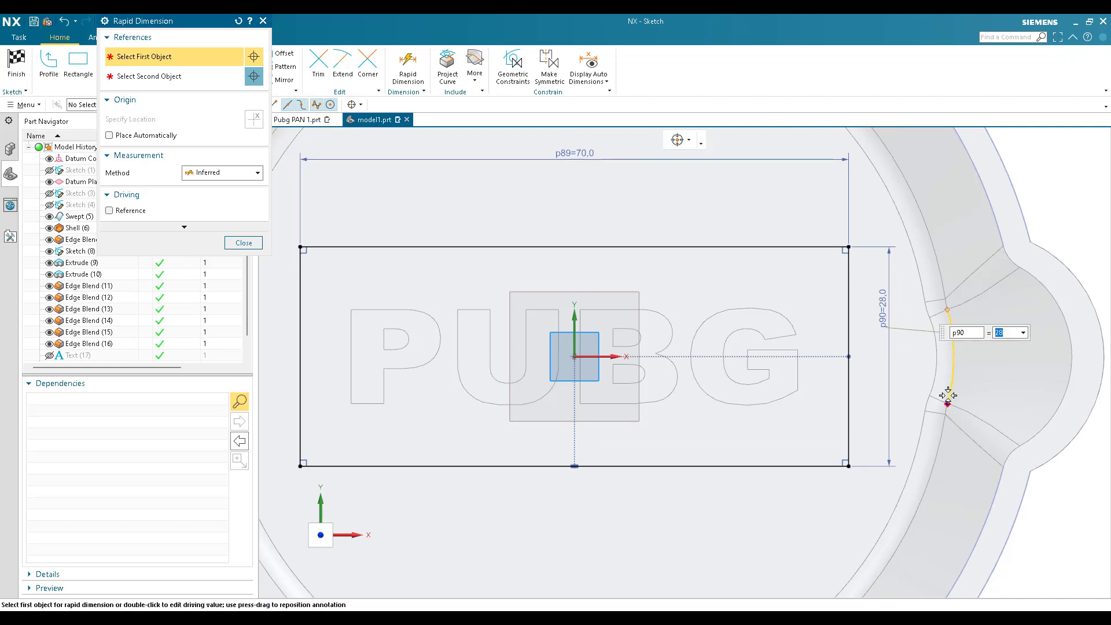
middle_click(948, 395)
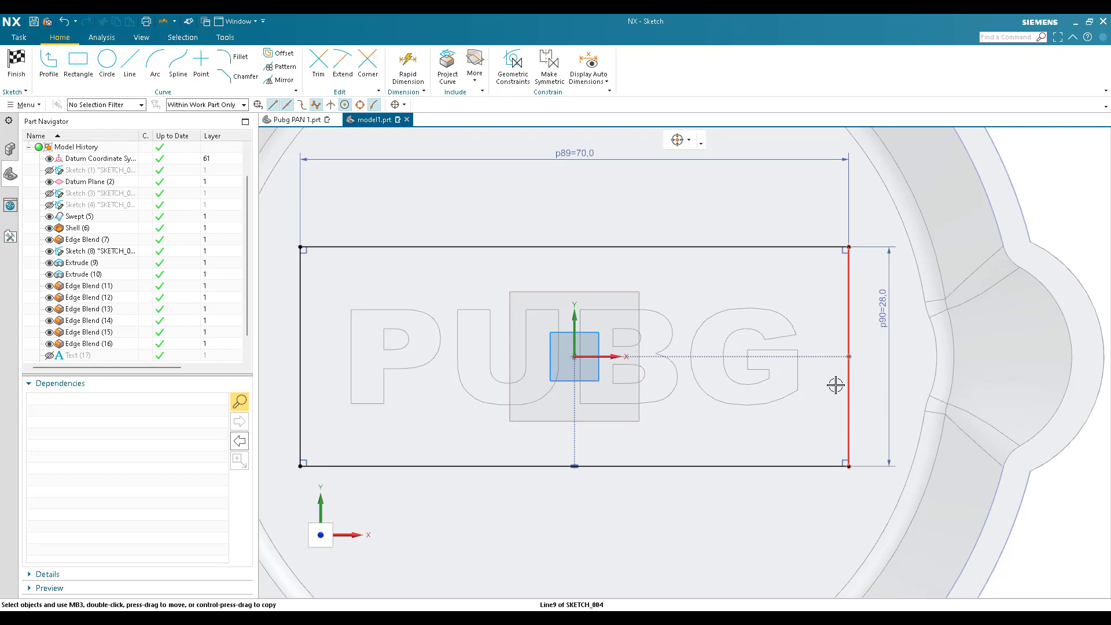
Step: Offset the rectangle's connected curves 3 mm inward to form an inner frame line around the text
scroll(915, 382, "down", 1)
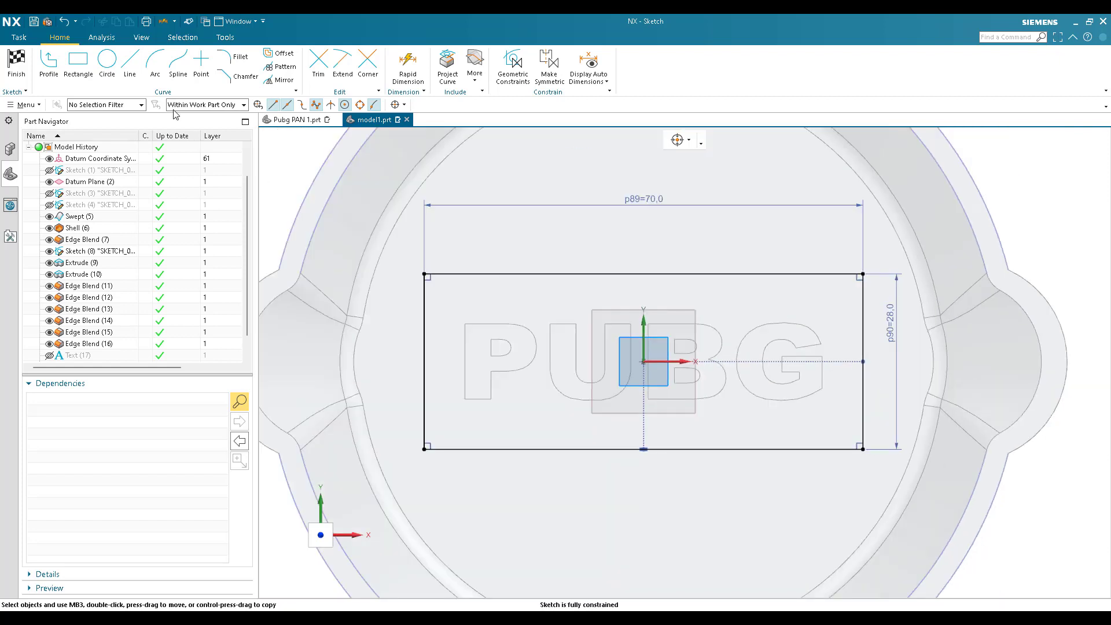
left_click(287, 58)
scroll(433, 431, "up", 2)
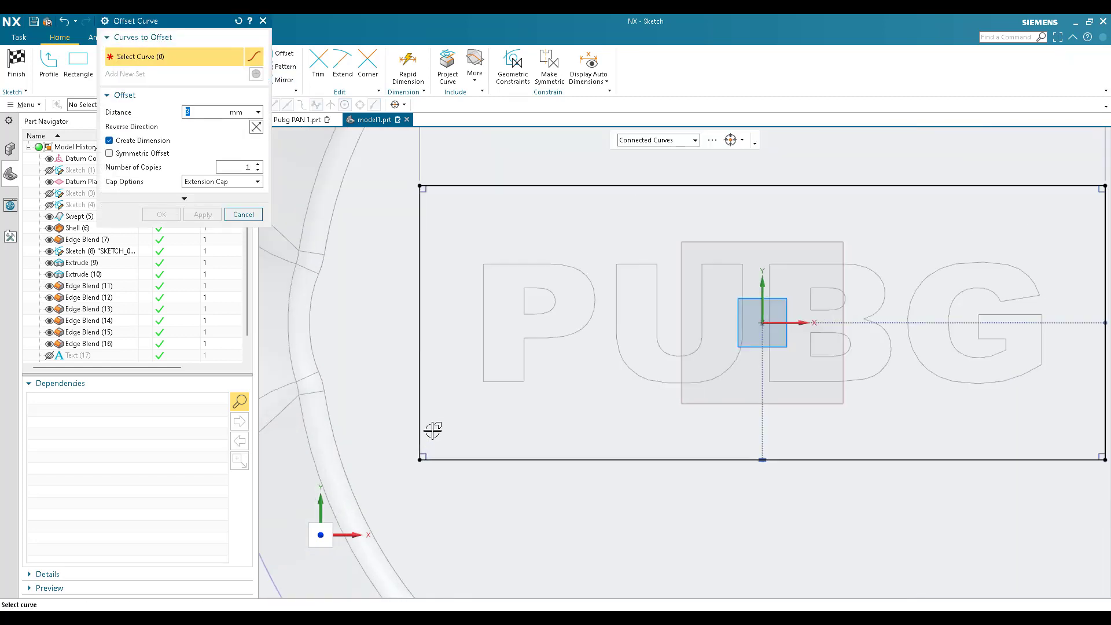
left_click(441, 462)
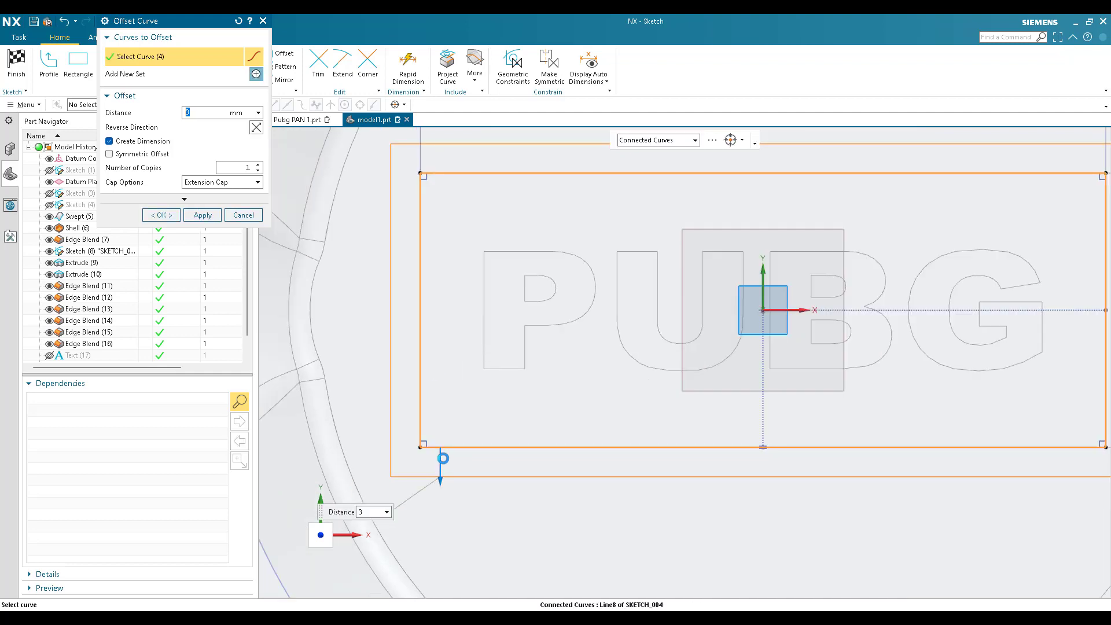
double_click(440, 477)
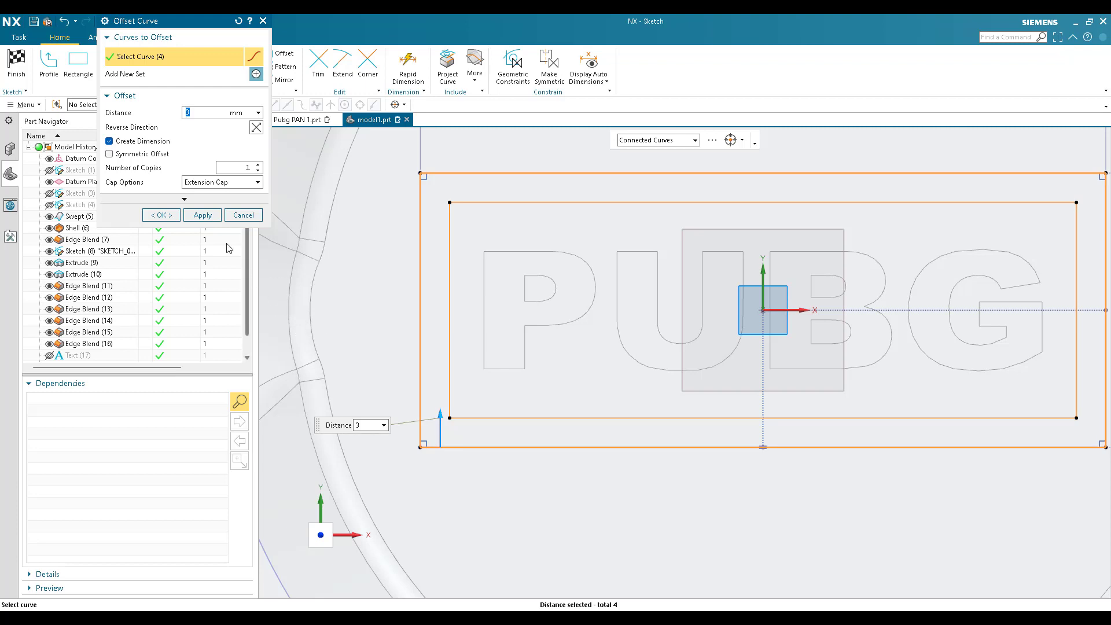
left_click(157, 216)
scroll(477, 334, "down", 2)
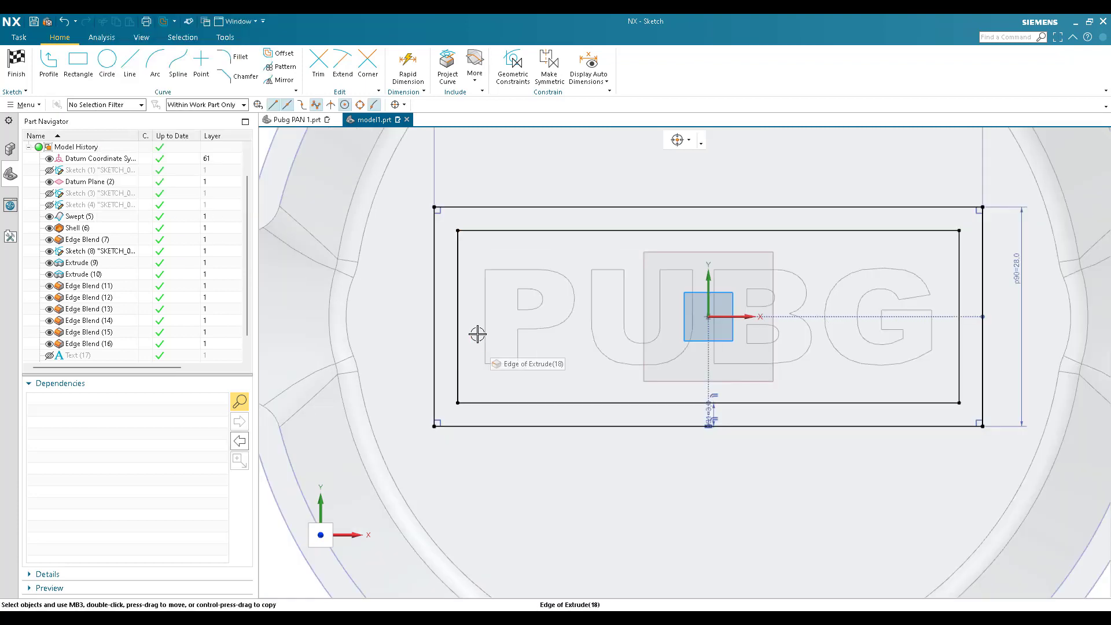
Step: Draw a small two-point rectangle about 2.1 by 2.3 mm outward from the outer frame's right edge, near its upper corner
scroll(427, 288, "down", 1)
scroll(422, 248, "up", 3)
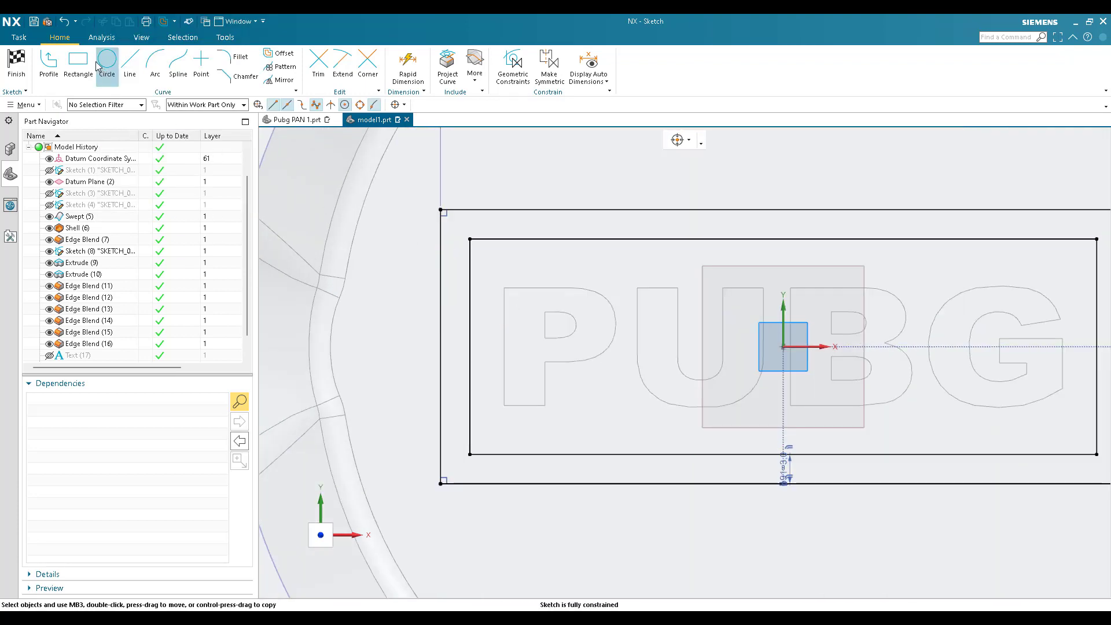
left_click(78, 63)
scroll(534, 271, "down", 2)
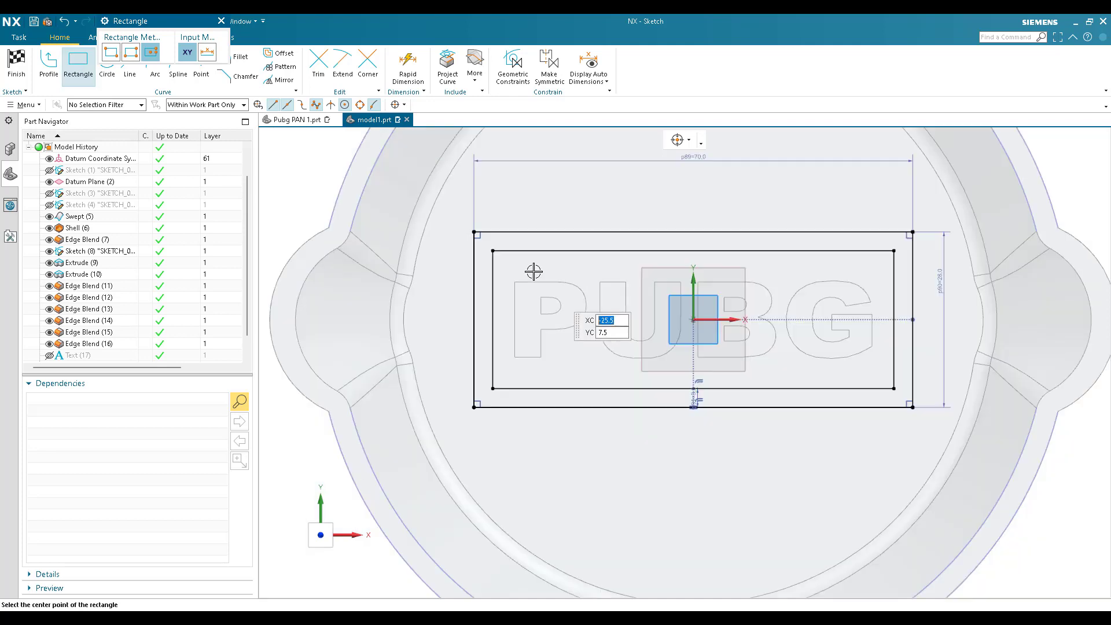
scroll(912, 258, "up", 4)
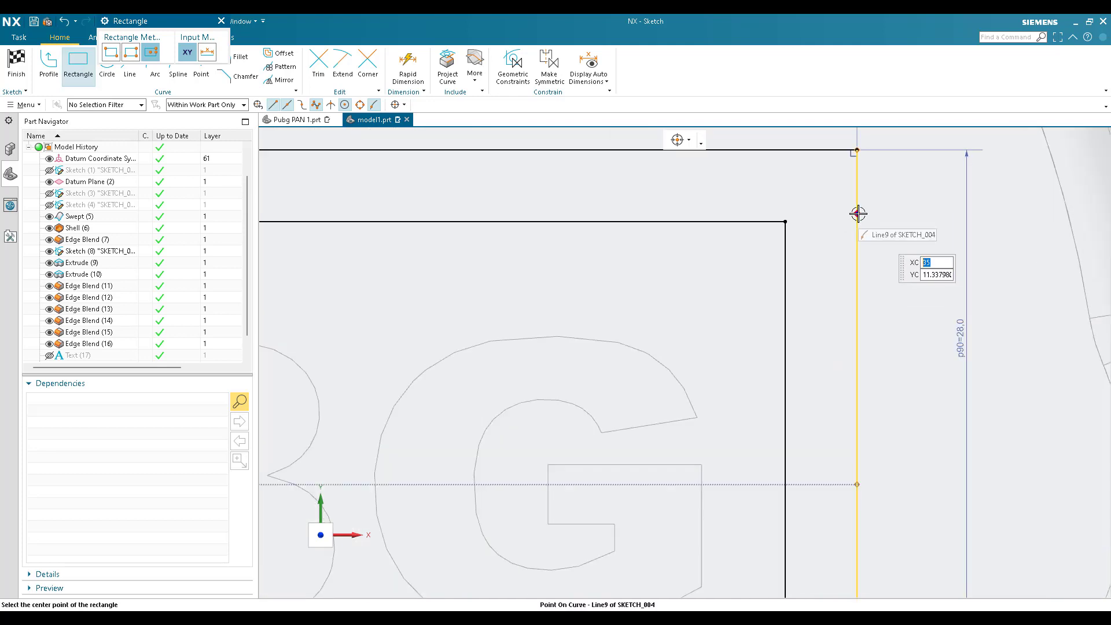
left_click(858, 214)
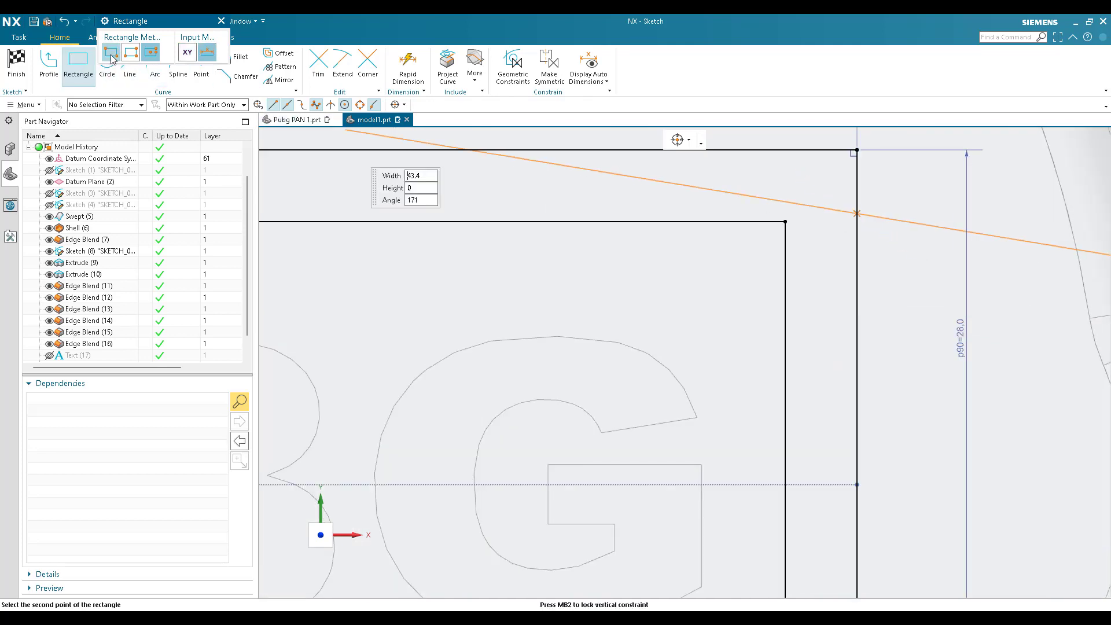
left_click(112, 56)
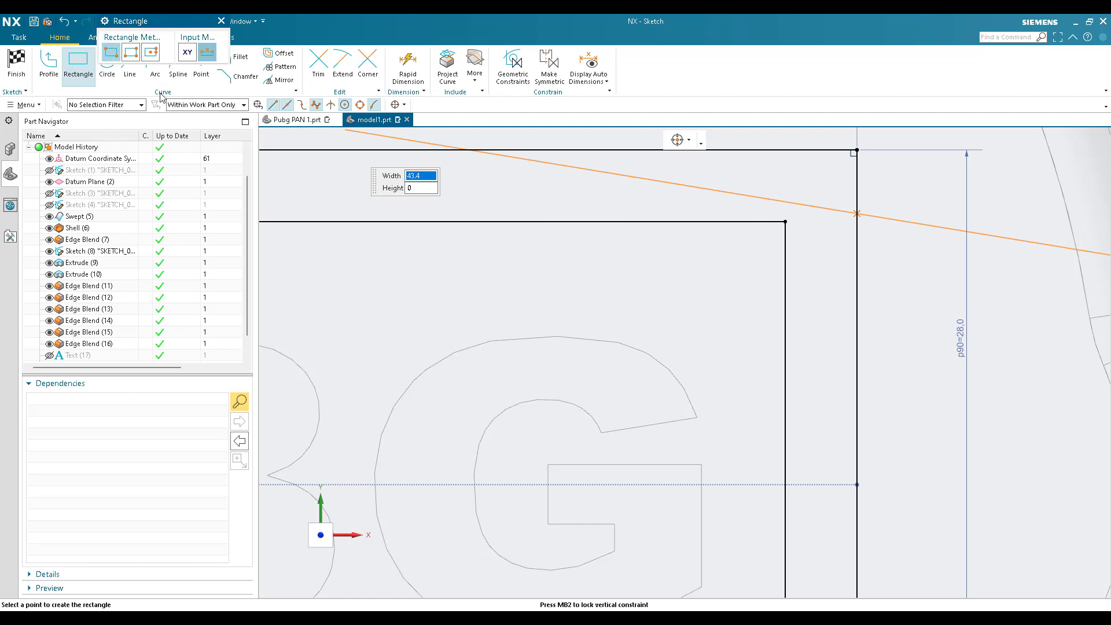
left_click(907, 270)
key("Escape")
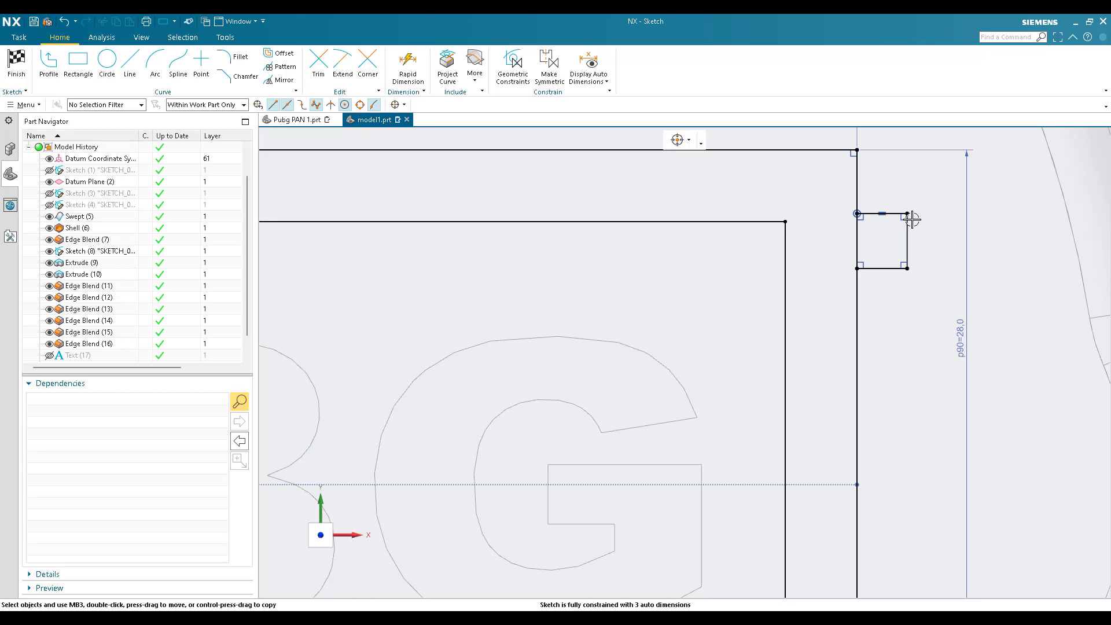
Step: Dimension the small rectangle on the frame's right edge and set both its width and height to 2 mm
key("d")
scroll(898, 201, "up", 2)
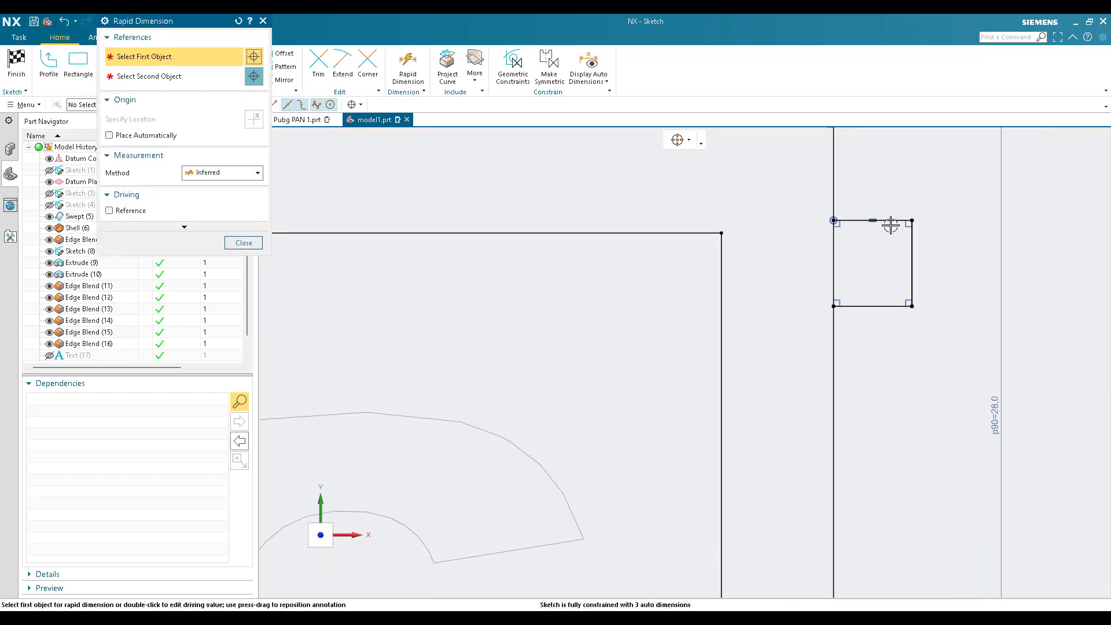
left_click(894, 219)
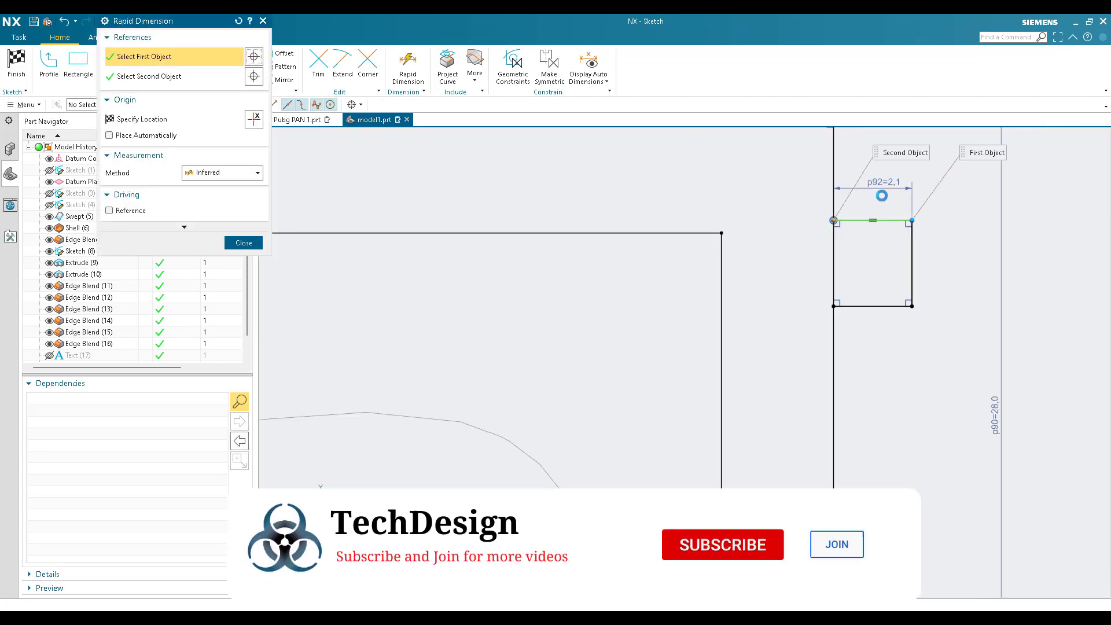
left_click(888, 207)
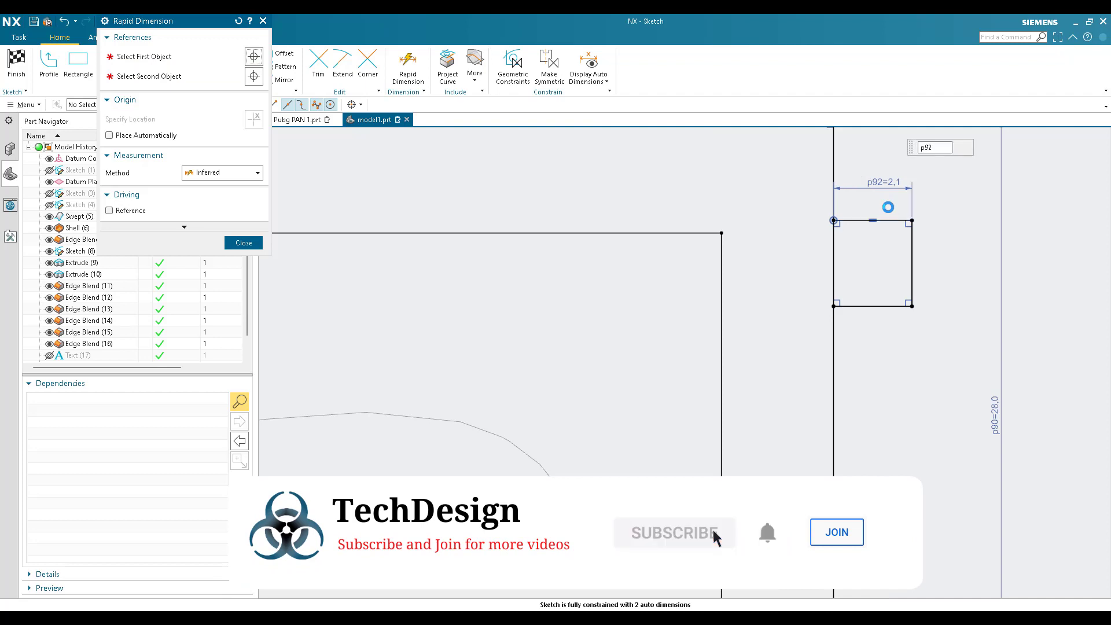
left_click(908, 248)
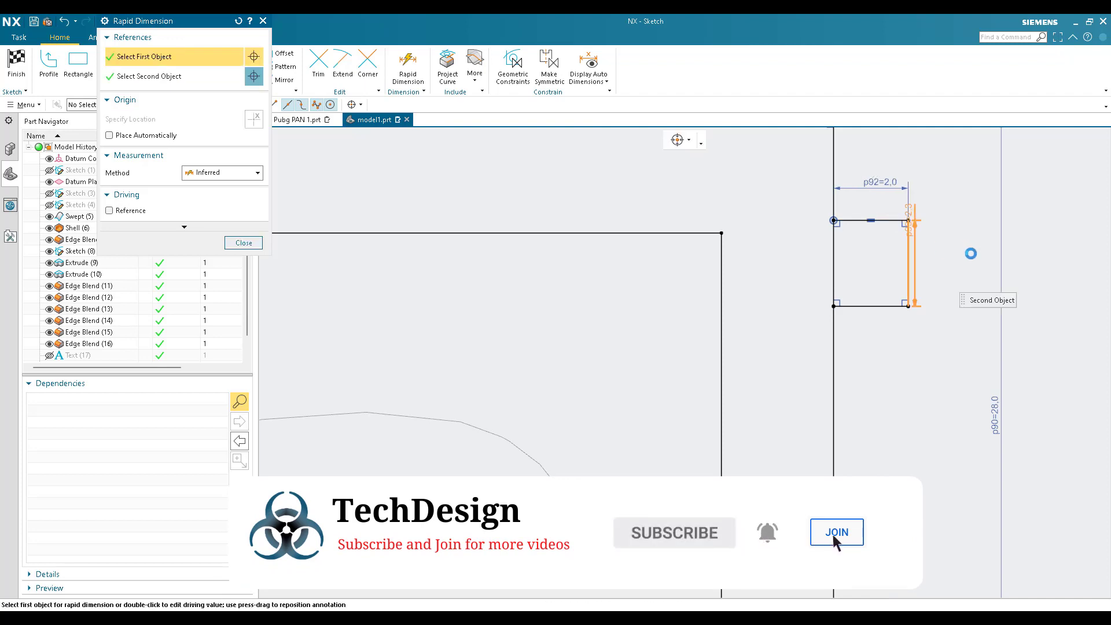
left_click(975, 289)
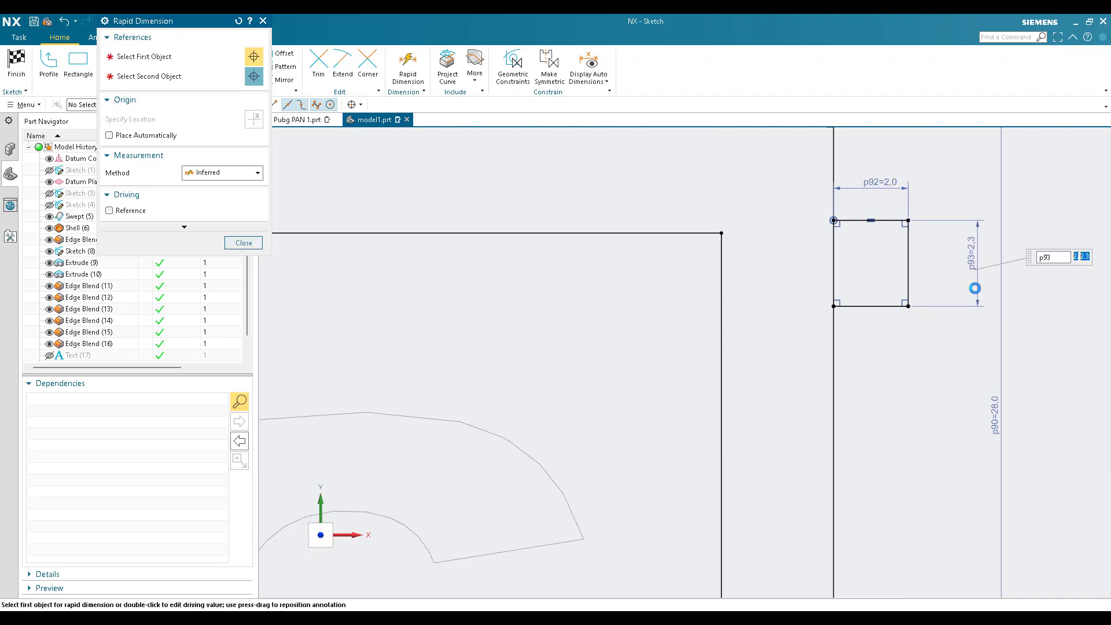
type("2")
key("Return")
key("Escape")
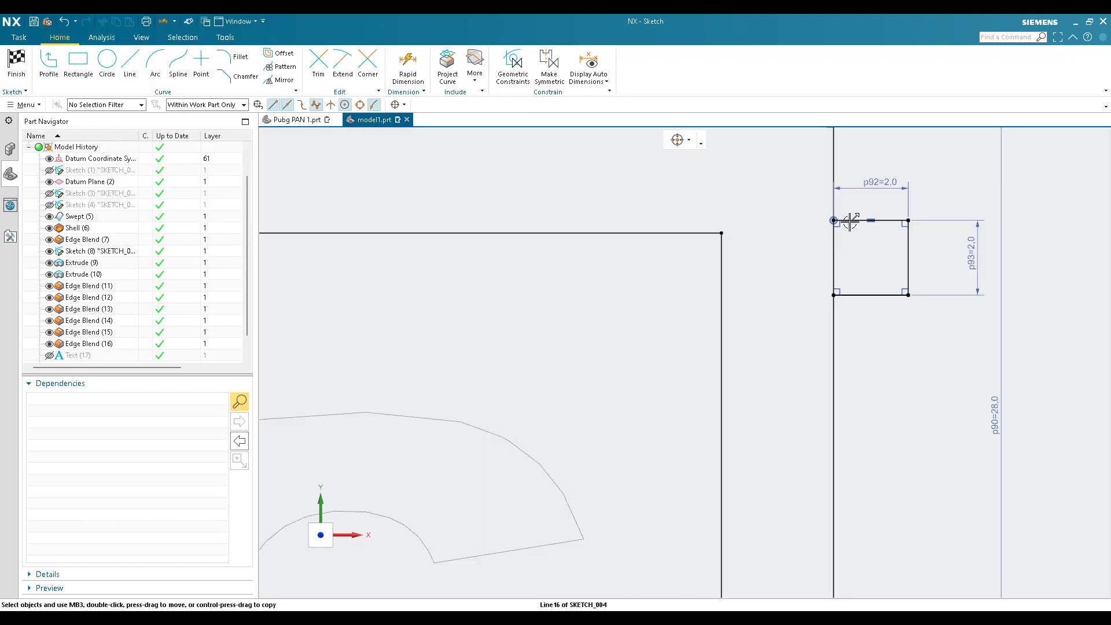
Step: Move the small square down along the outer frame's right edge, about 1 mm farther from the upper corner
left_click_drag(850, 221, 852, 262)
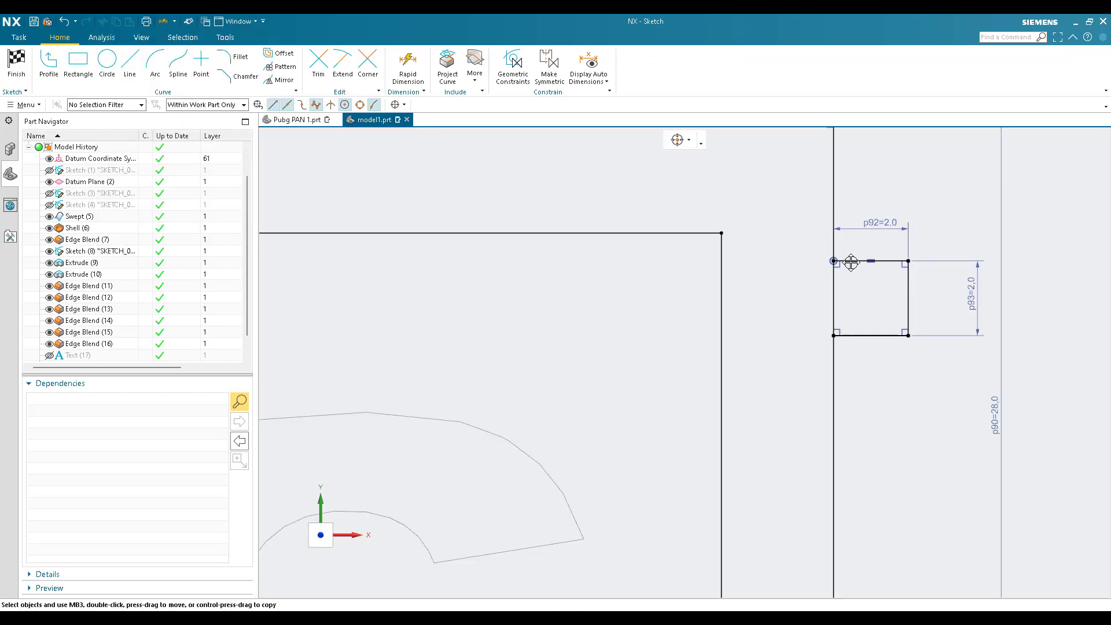
Step: Dimension the small square's upper side 1 mm below the inner frame's upper edge
key("d")
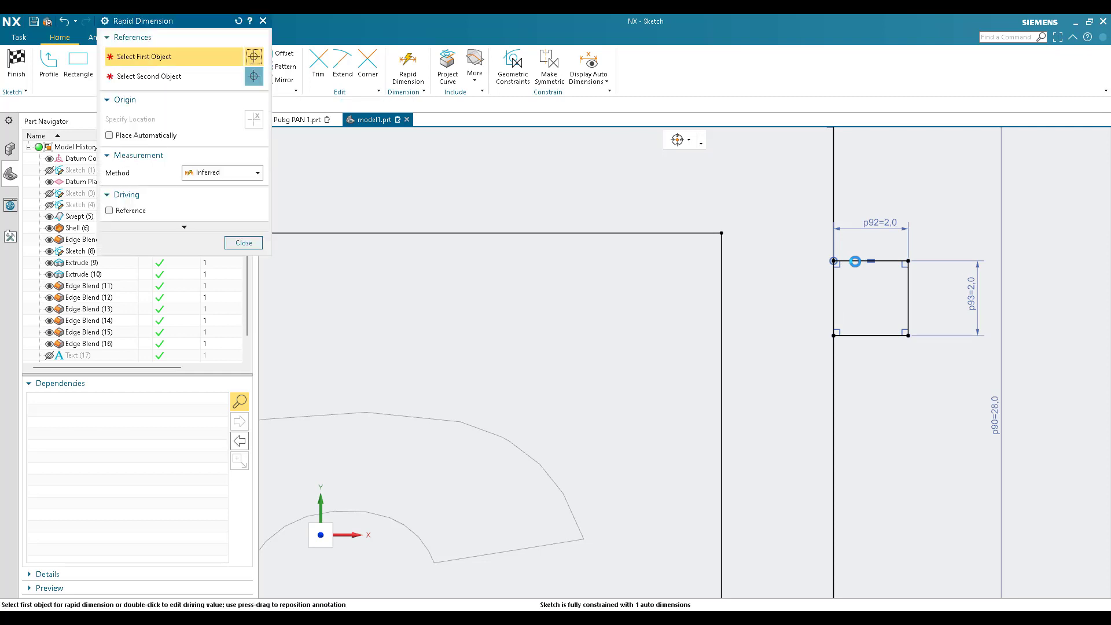
left_click(856, 261)
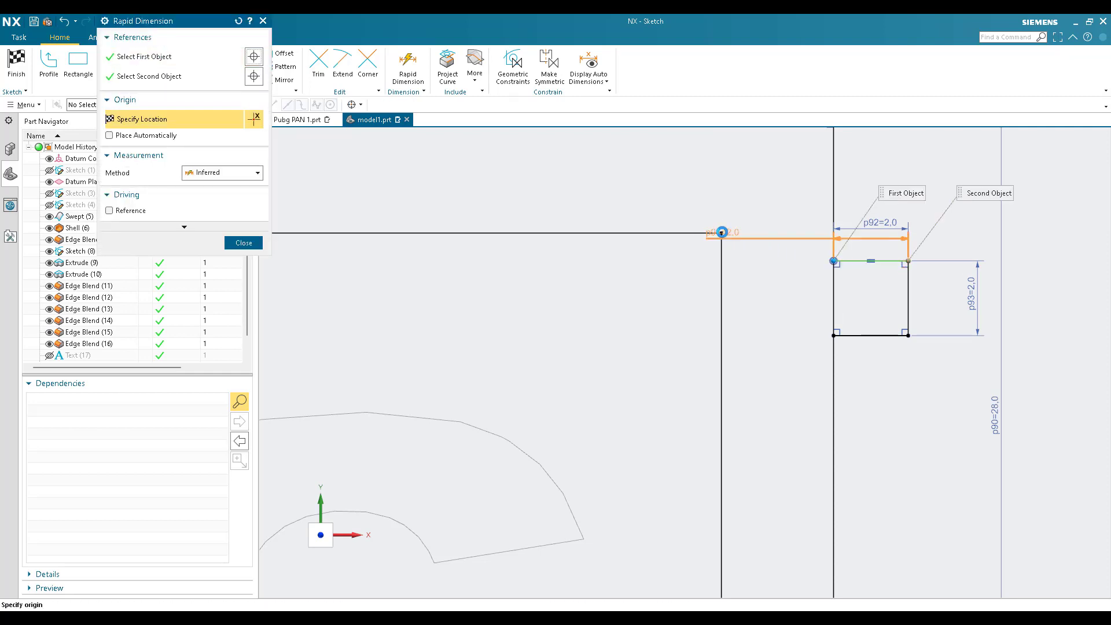
left_click(721, 232)
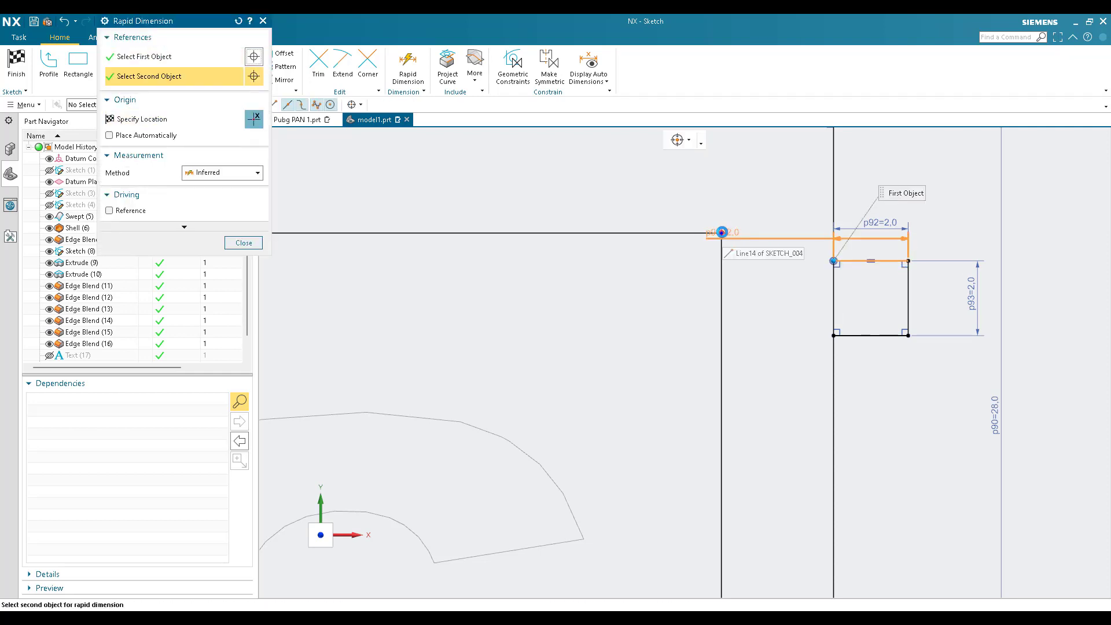
left_click(959, 264)
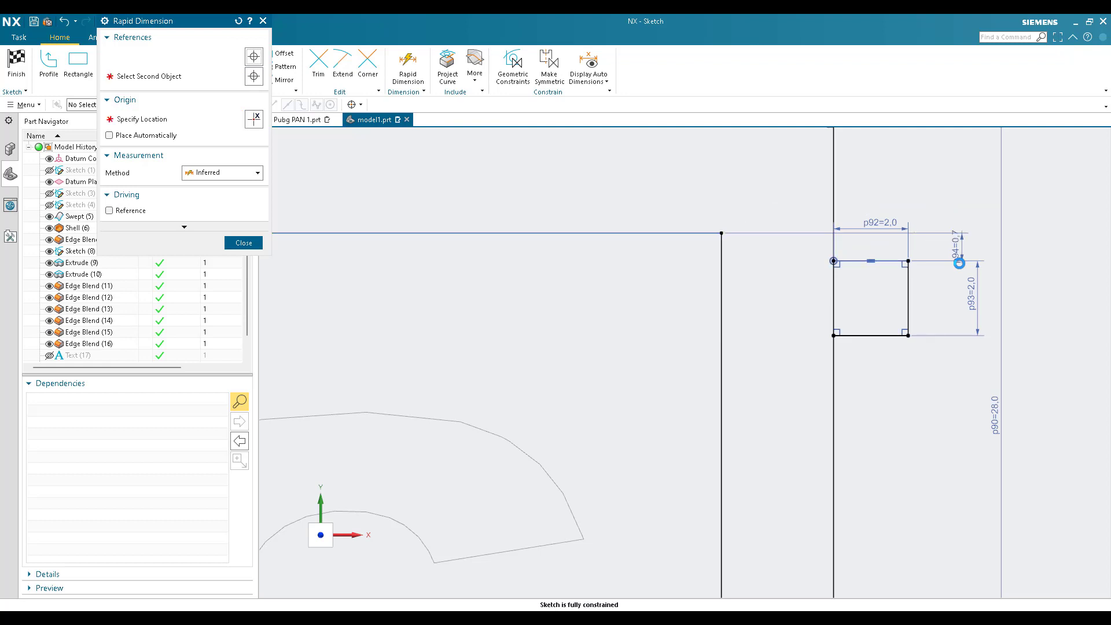
type("1")
key("Return")
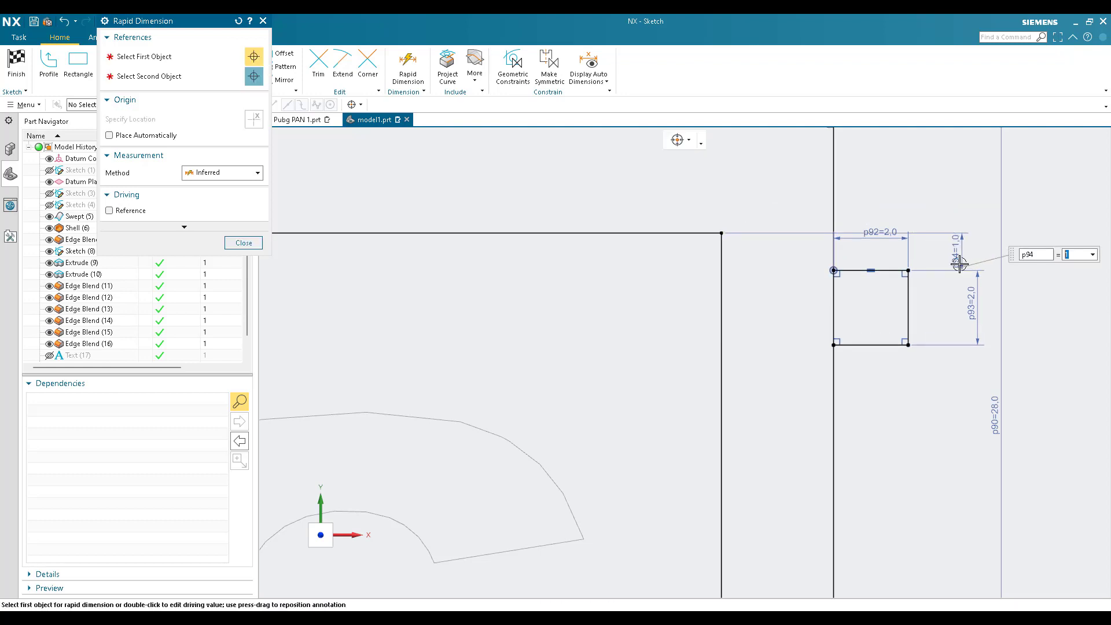
key("Escape")
Step: Mirror the small square's connected curves about the sketch's horizontal axis onto the lower part of the frame's right edge
scroll(959, 266, "down", 3)
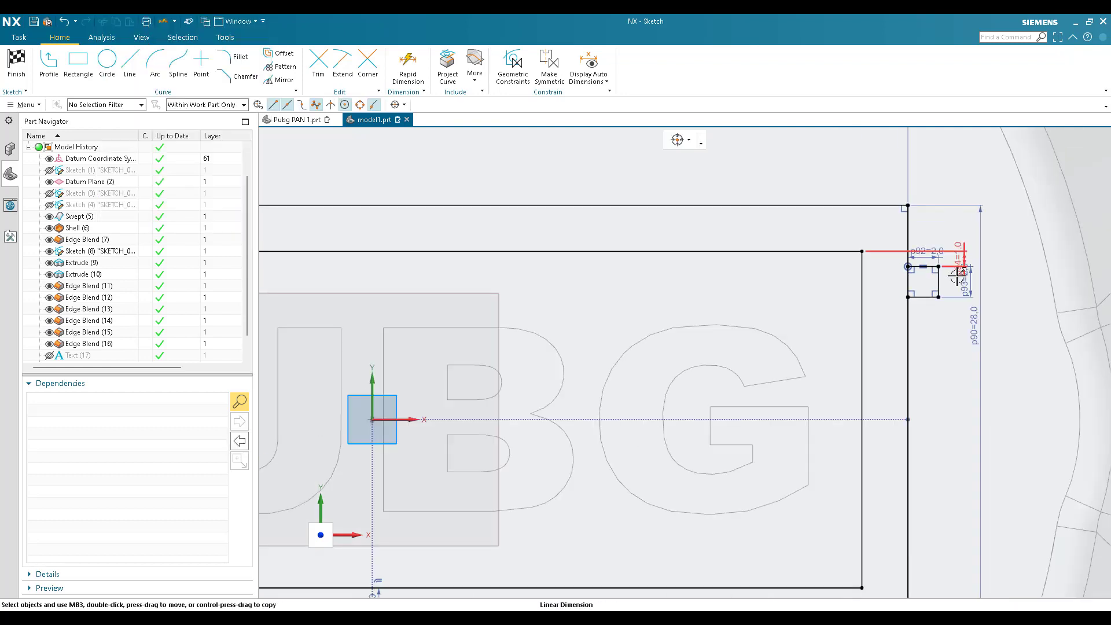
scroll(957, 274, "down", 3)
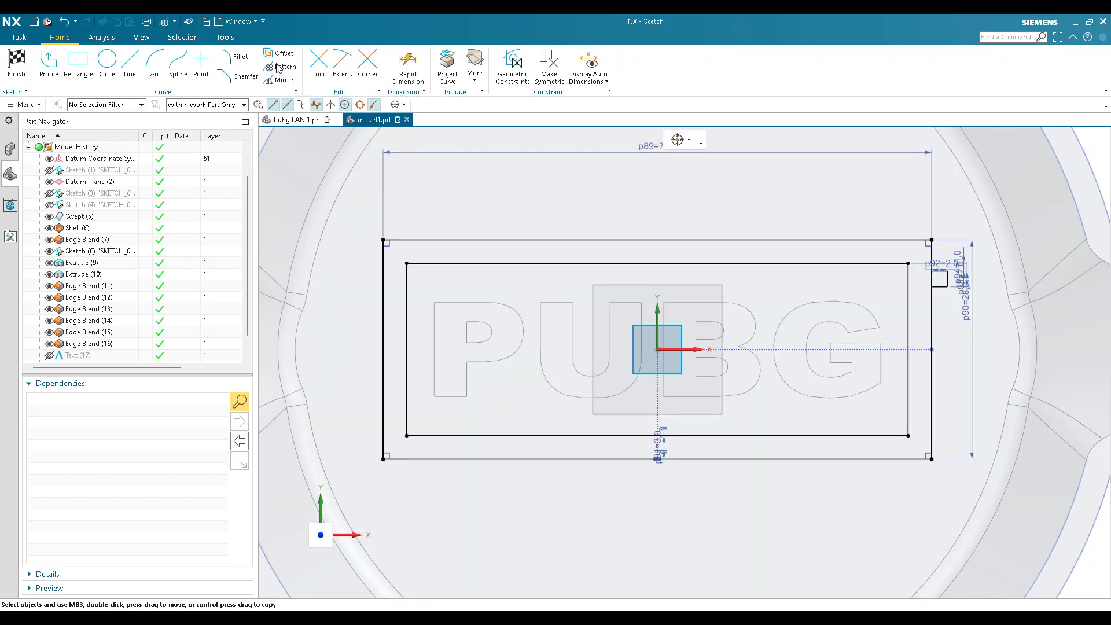
left_click(278, 68)
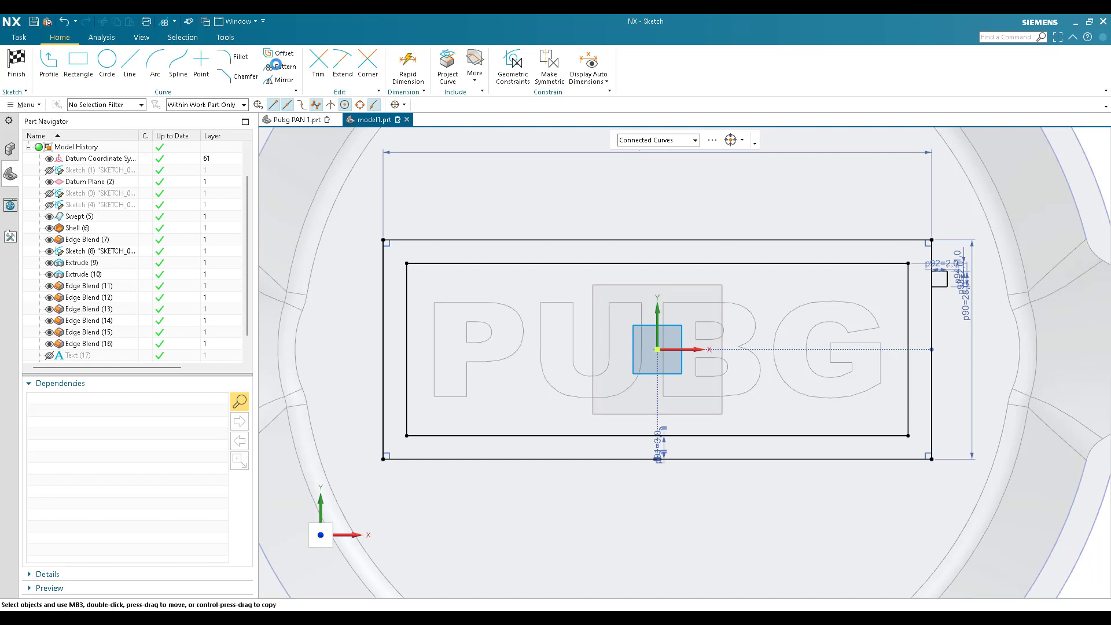
left_click(277, 81)
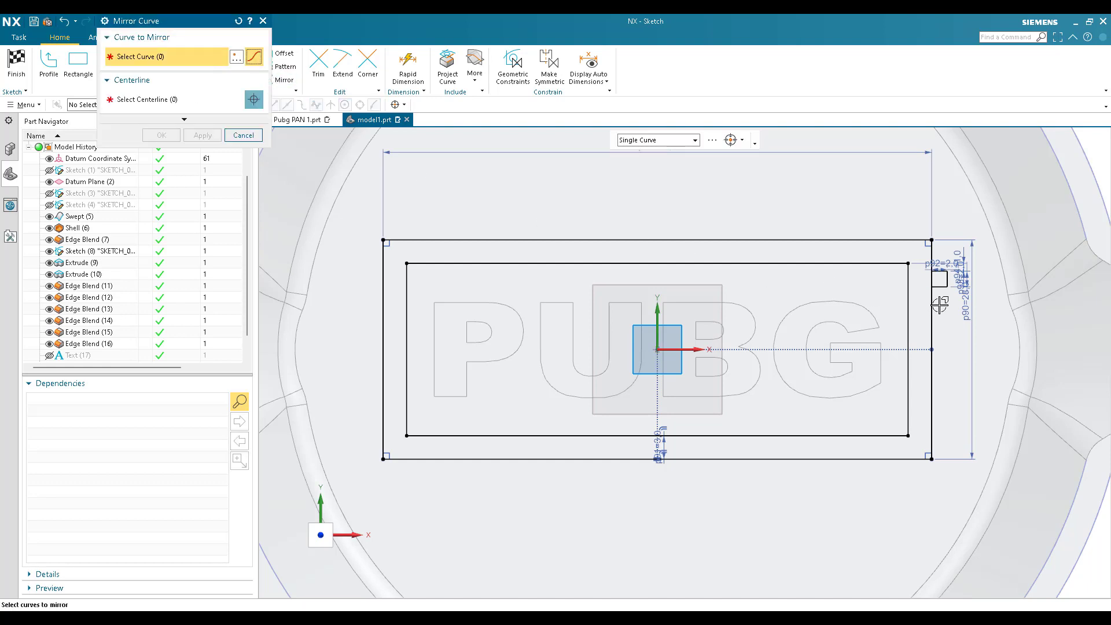
scroll(943, 288, "up", 3)
left_click(678, 141)
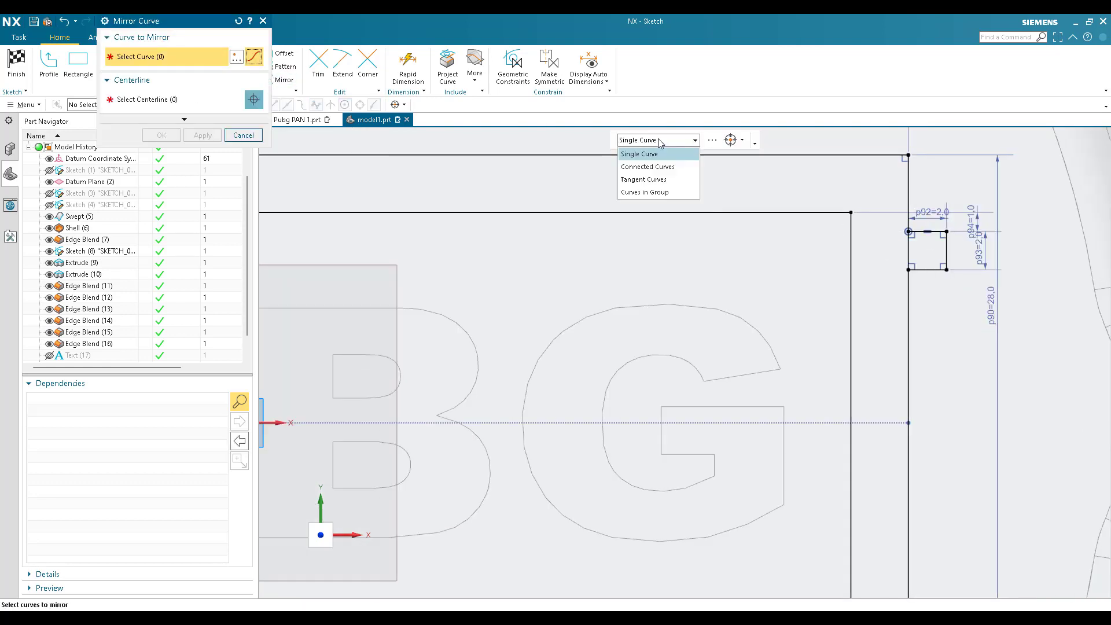
left_click(645, 164)
left_click(929, 269)
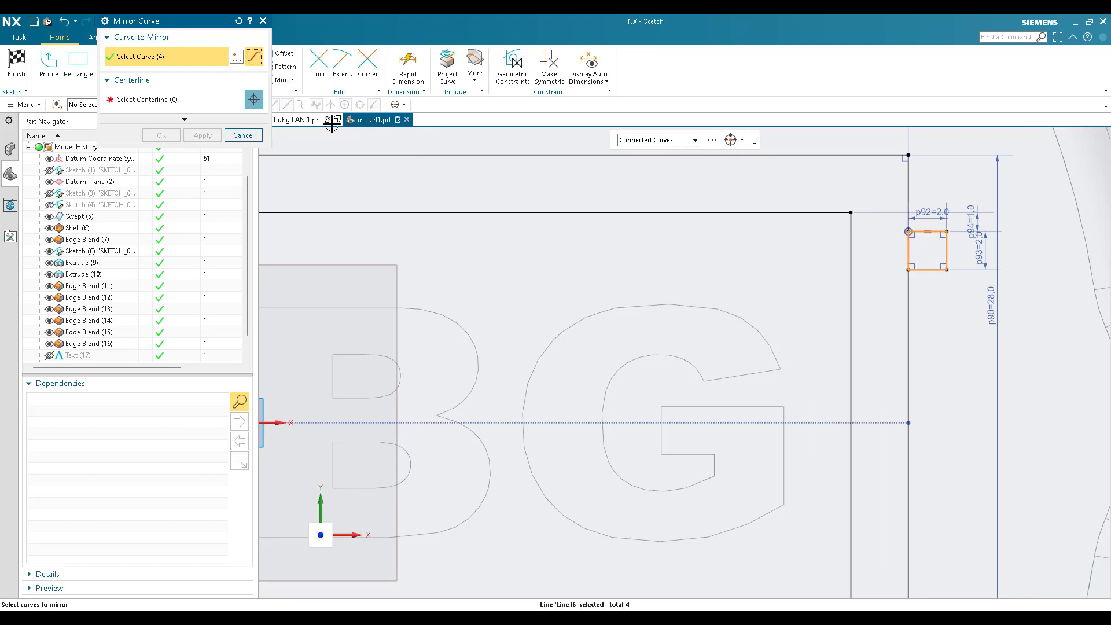
left_click(166, 99)
scroll(753, 142, "down", 3)
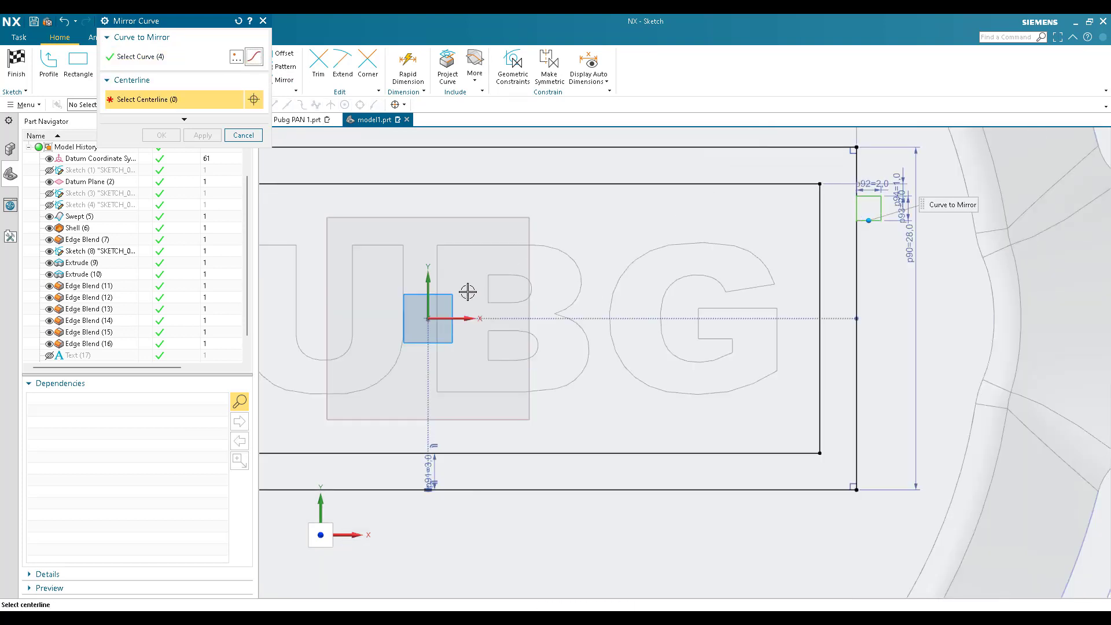
left_click(445, 318)
scroll(905, 318, "down", 1)
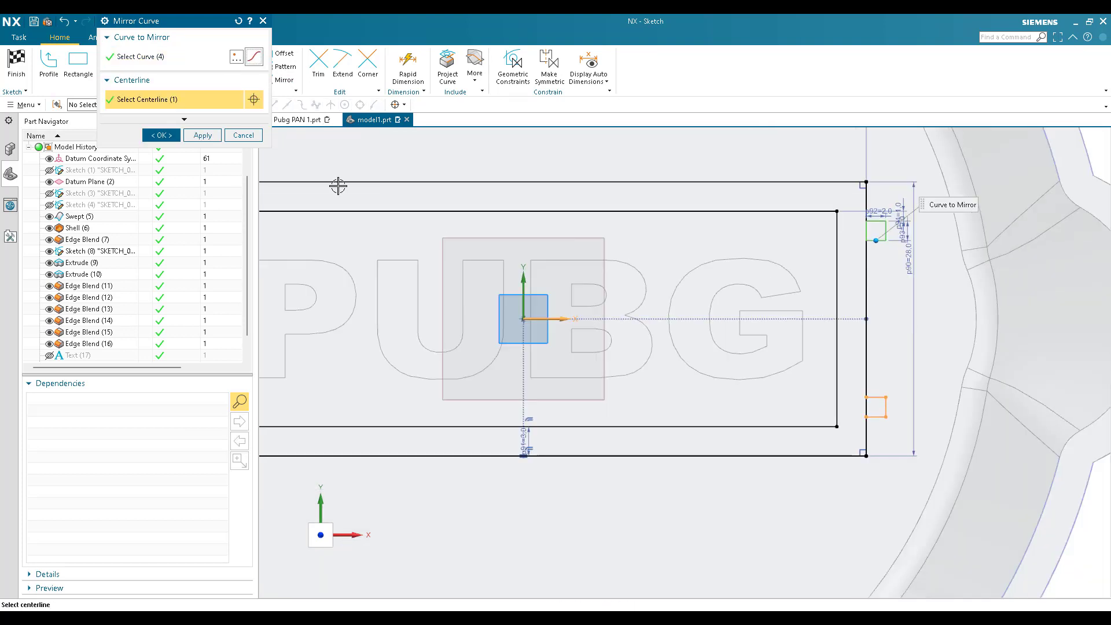
middle_click(587, 263)
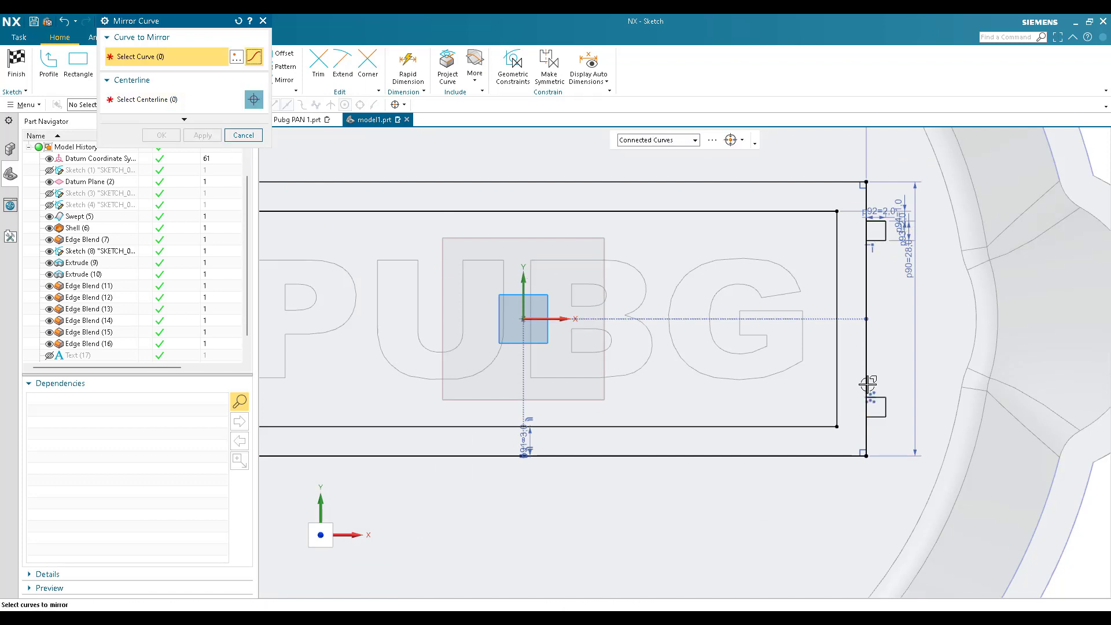
Step: Mirror both right-edge squares about the sketch's vertical axis onto the frame's left edge, and finish the sketch
scroll(868, 394, "up", 2)
left_click(892, 410)
scroll(892, 409, "down", 1)
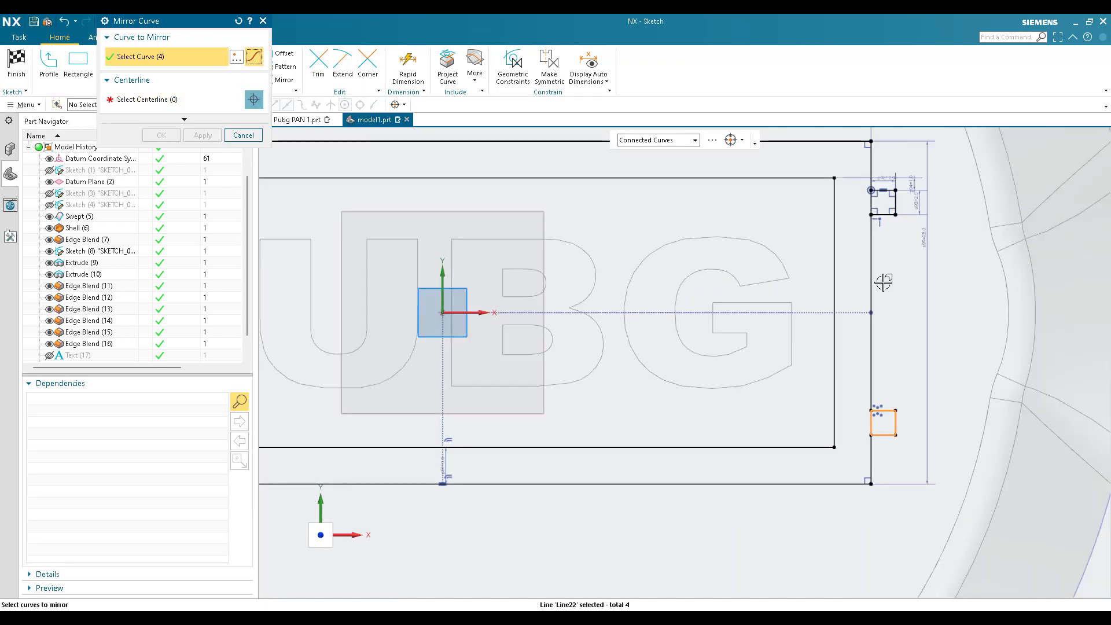
middle_click(464, 193)
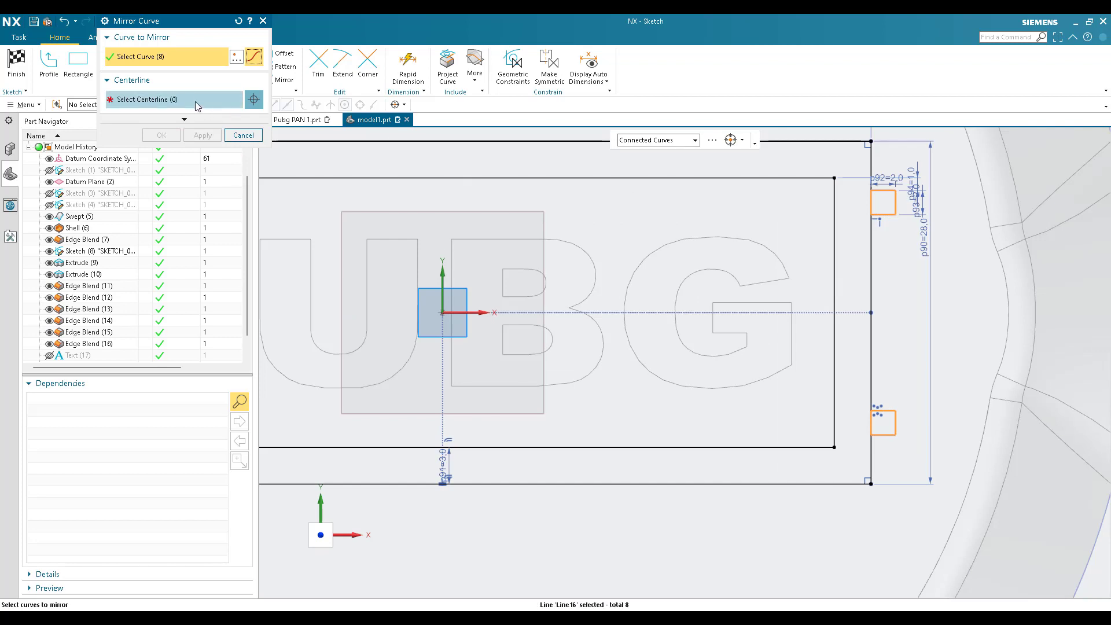
scroll(810, 269, "down", 3)
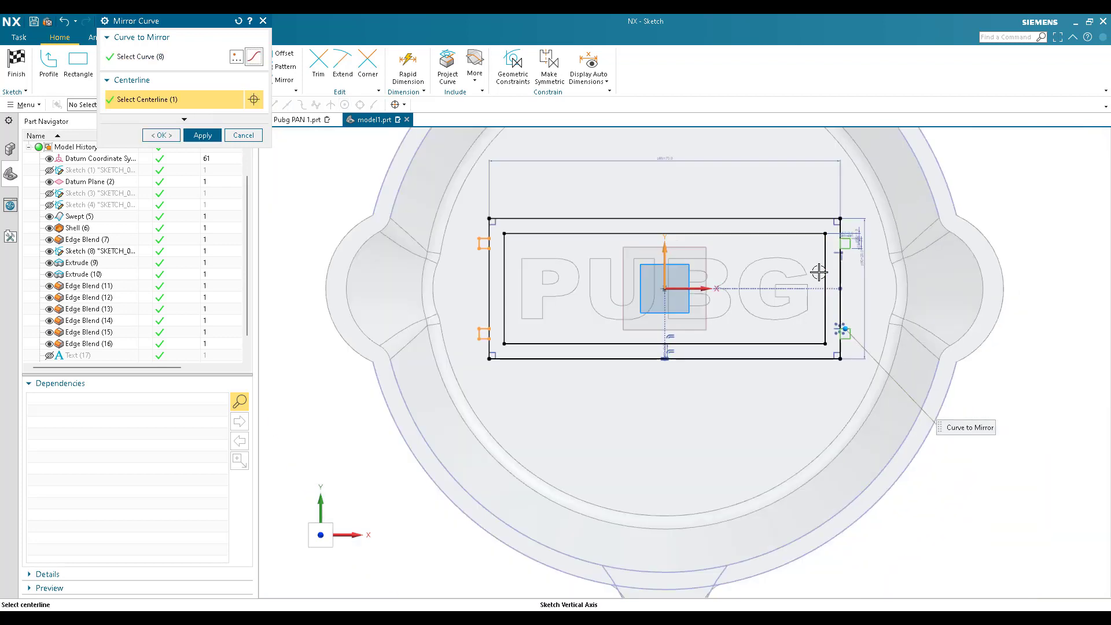
scroll(533, 243, "up", 2)
left_click(163, 135)
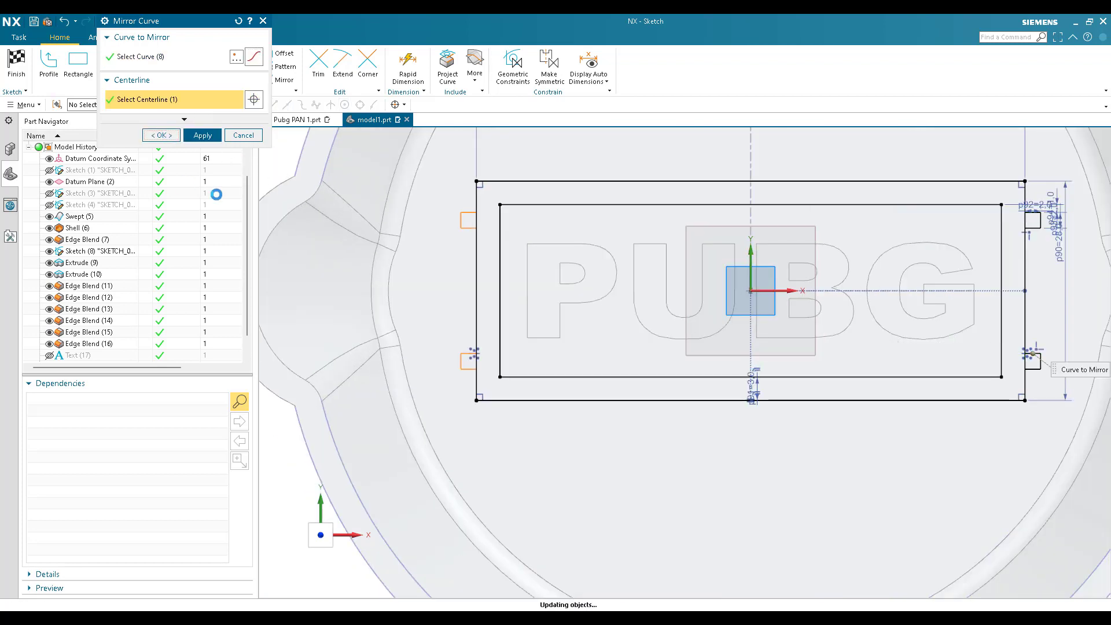
scroll(419, 238, "down", 1)
left_click(7, 56)
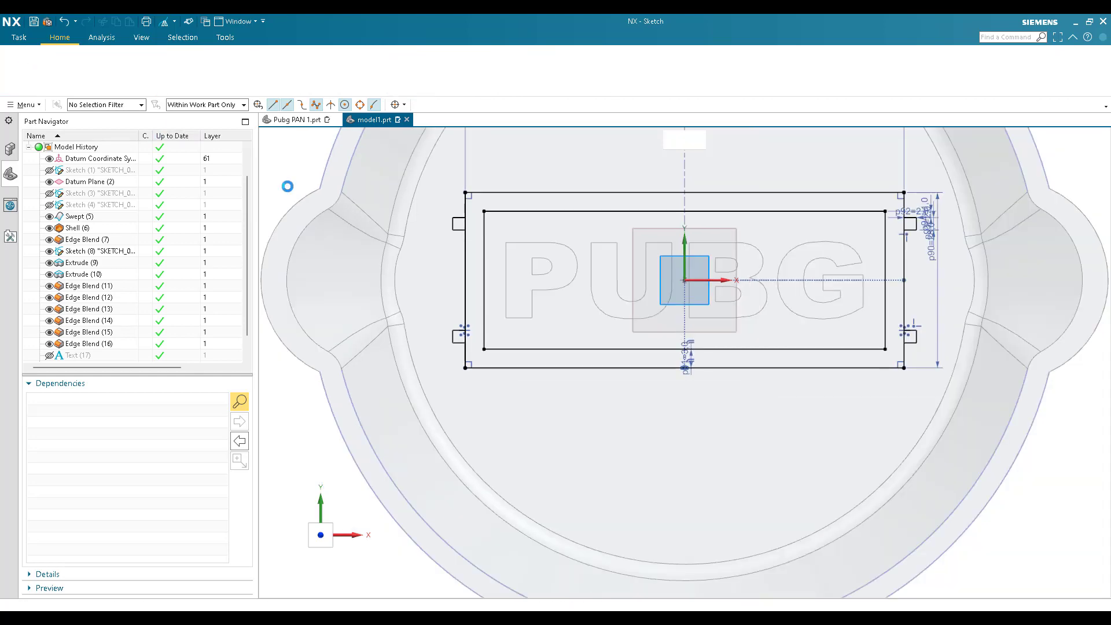
key("ctrl+q")
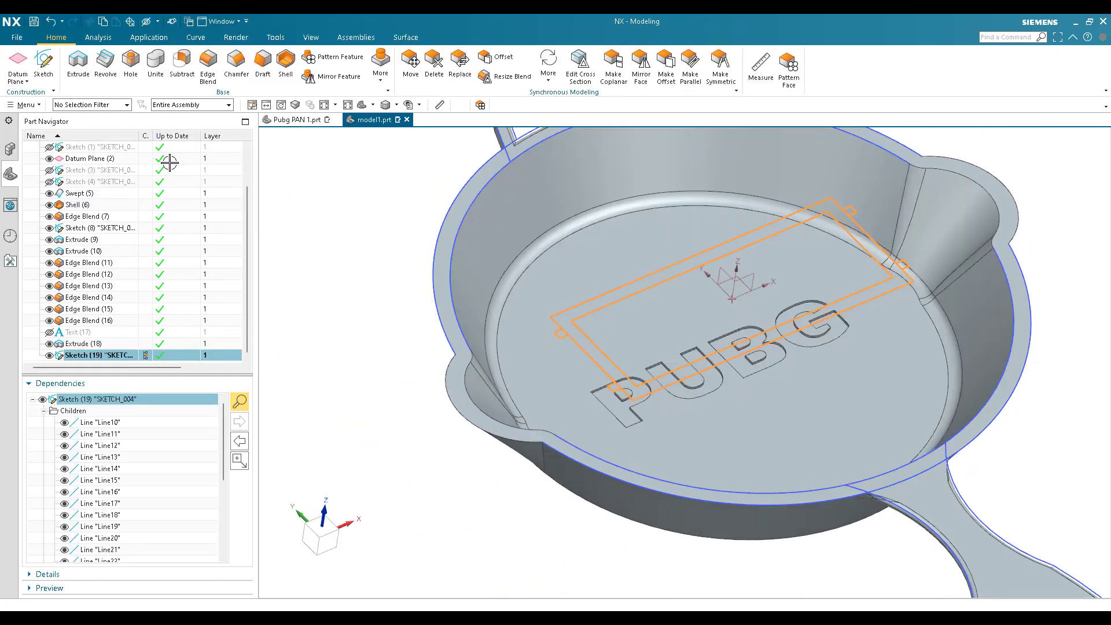
Step: Begin an Extrude using the inner frame rectangle's connected curves as its section
left_click(78, 60)
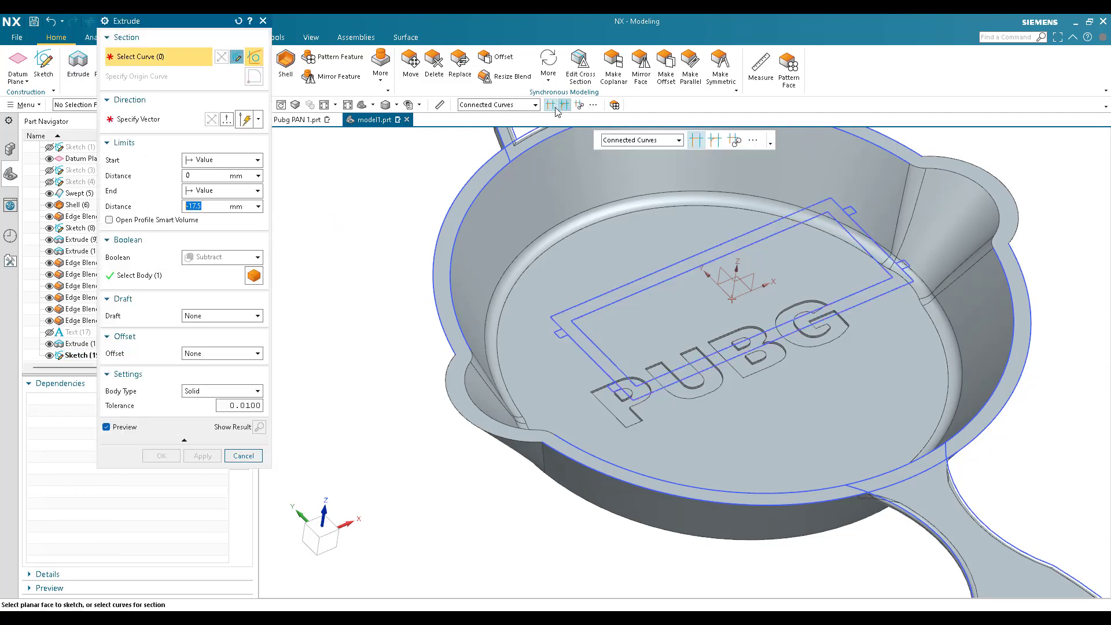
scroll(594, 344, "up", 4)
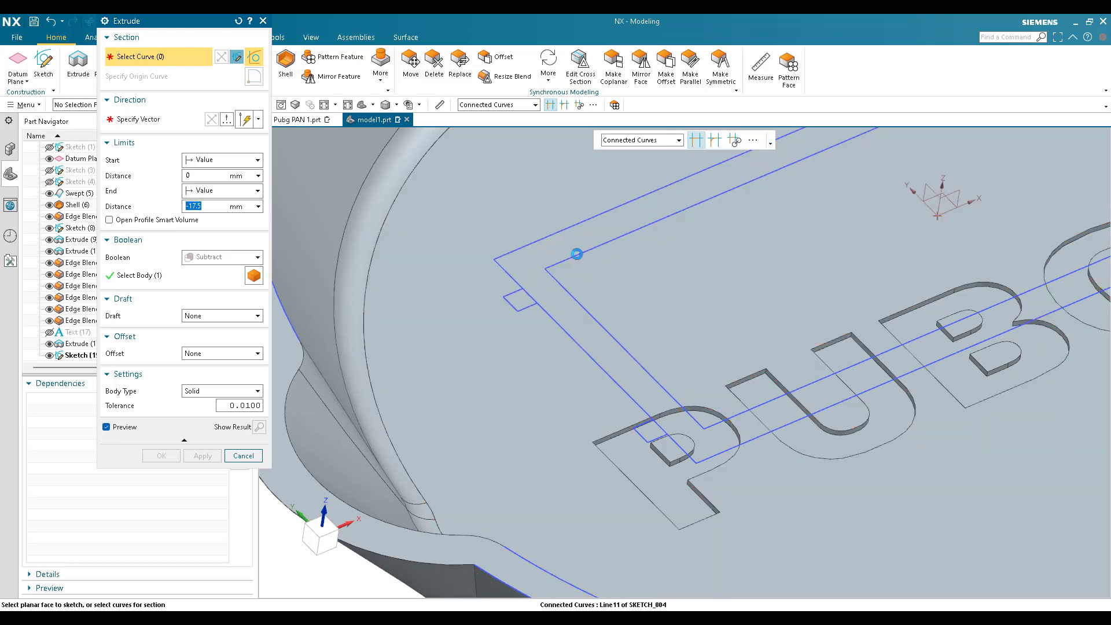
left_click(577, 256)
scroll(602, 305, "down", 3)
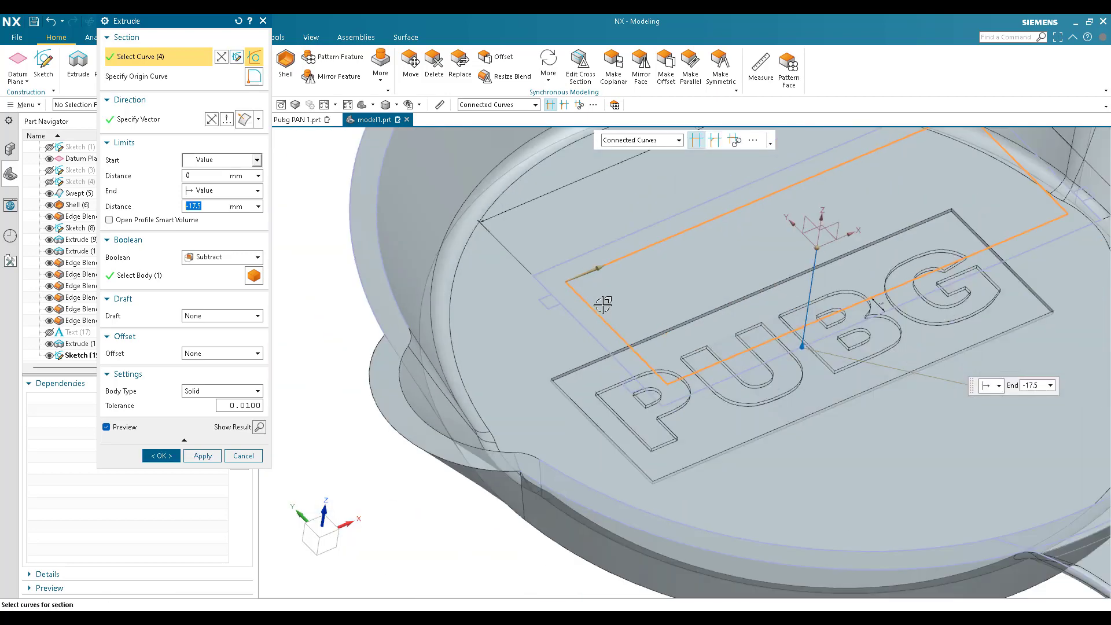
scroll(624, 265, "down", 2)
Step: Add the outer frame's outline to the extrude section, following the upper-left square's outer sides and the left edge between the squares
scroll(626, 264, "up", 4)
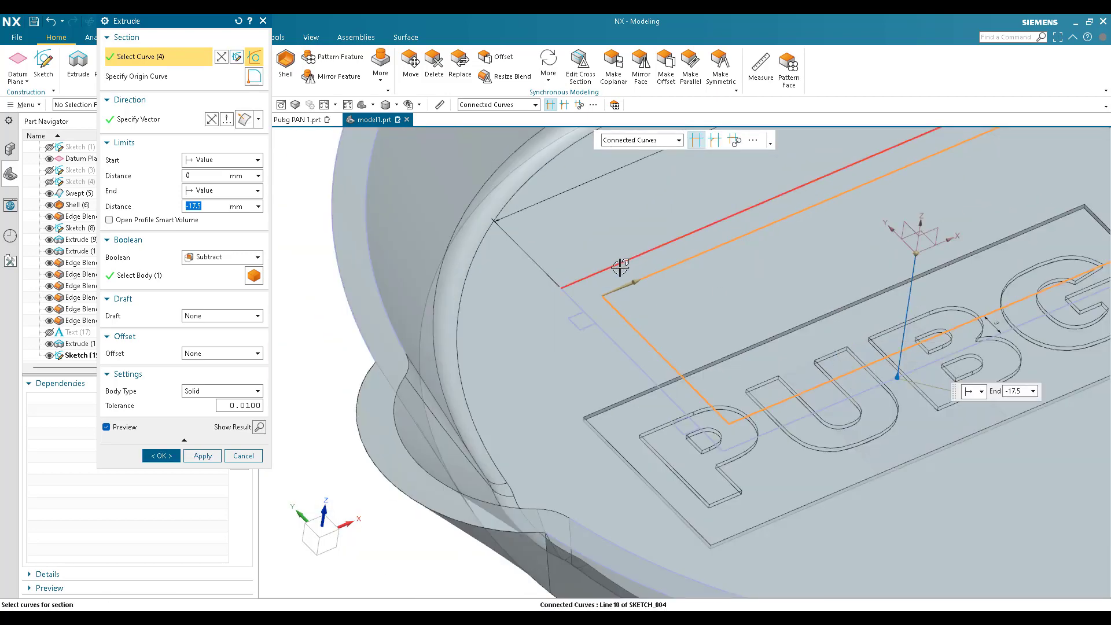
left_click(578, 293)
scroll(586, 315, "up", 2)
scroll(586, 314, "up", 3)
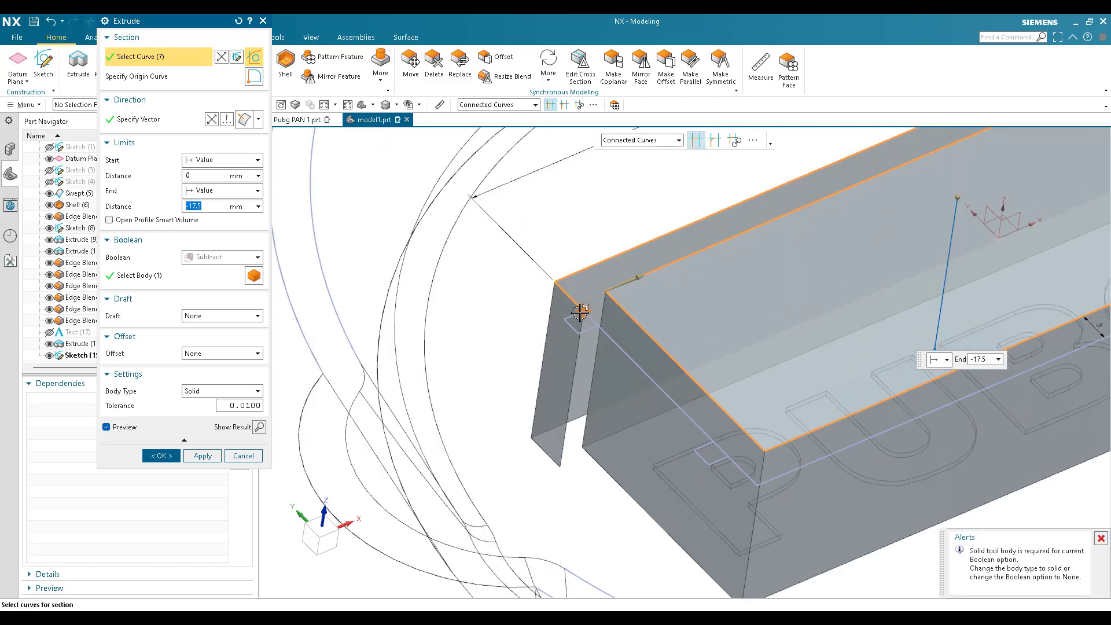
left_click(562, 342)
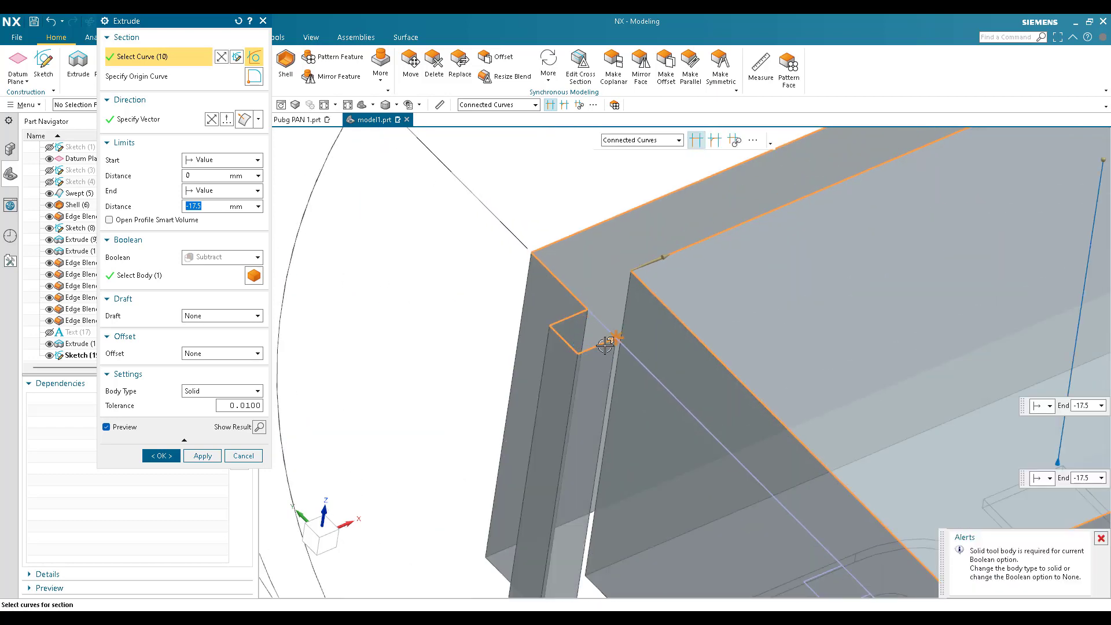
left_click(631, 353)
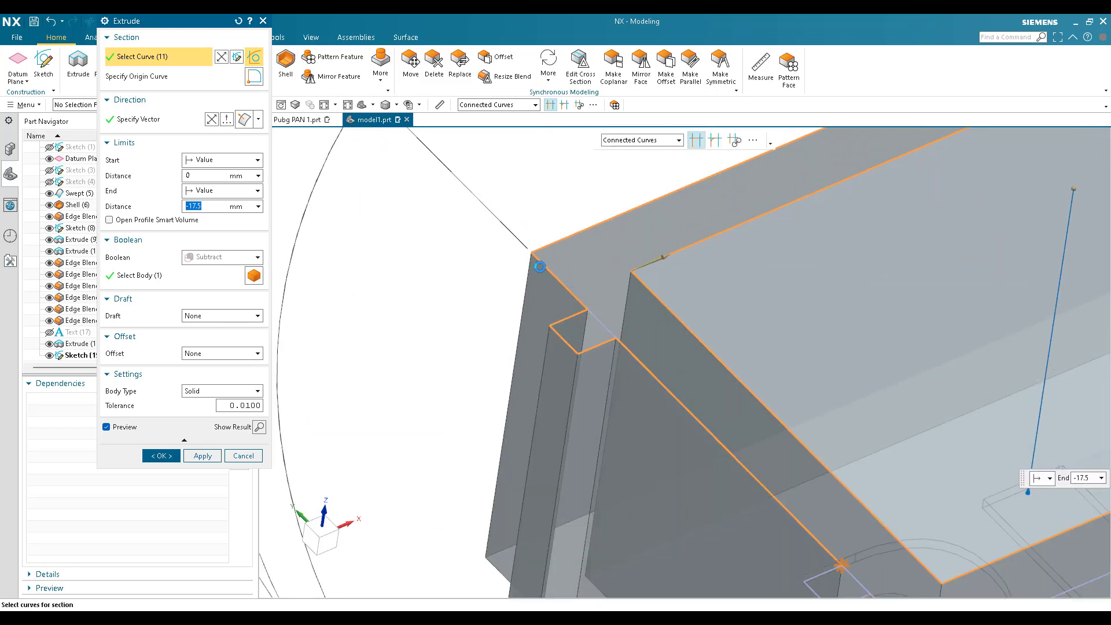
Step: Continue the extrude section around the lower-left square's outer sides and along the outer frame's lower edge to the lower-right square
scroll(819, 538, "down", 4)
scroll(769, 509, "up", 3)
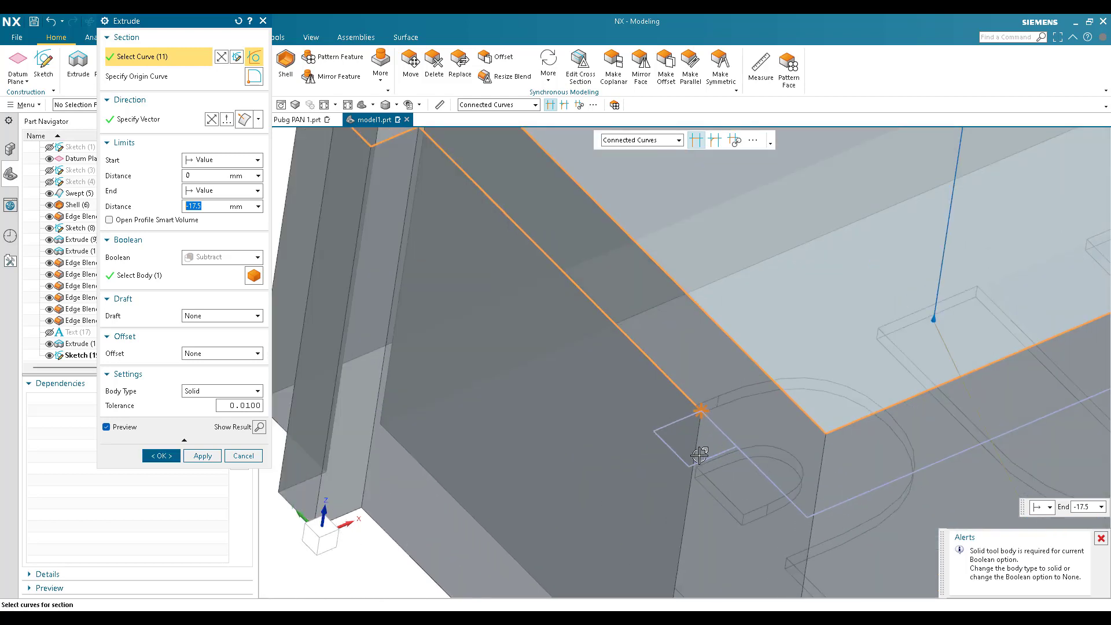
left_click(762, 485)
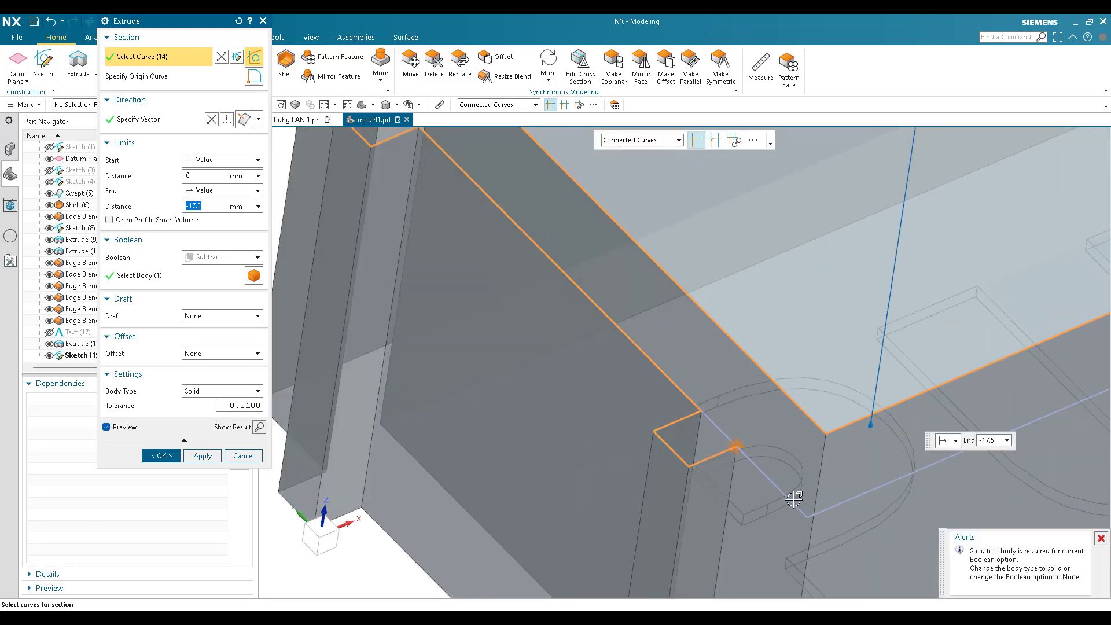
left_click(794, 501)
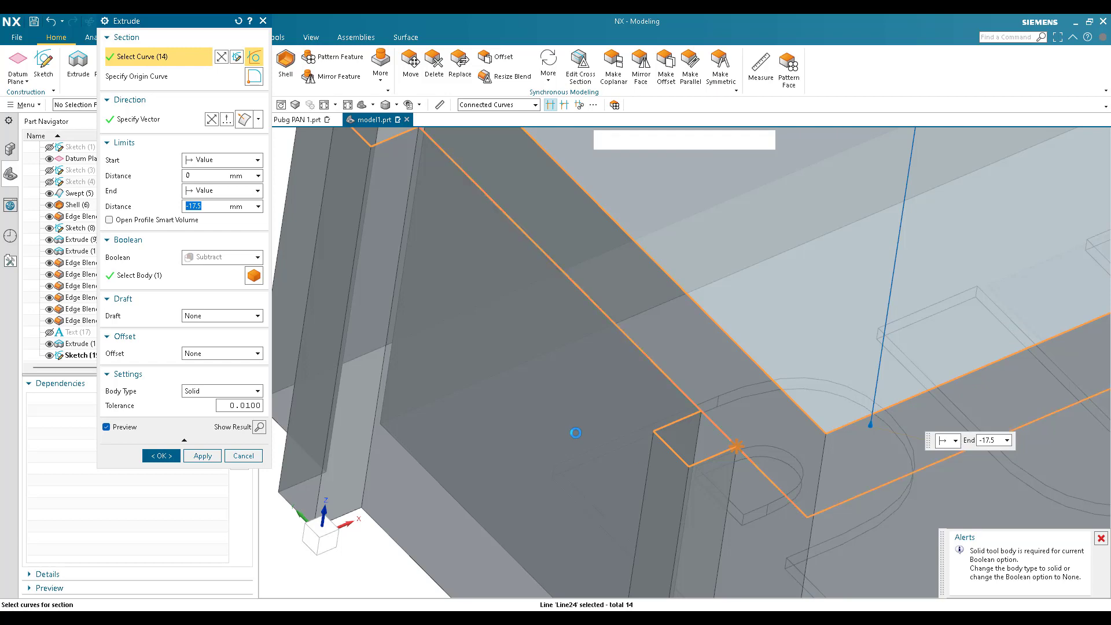
scroll(576, 432, "down", 5)
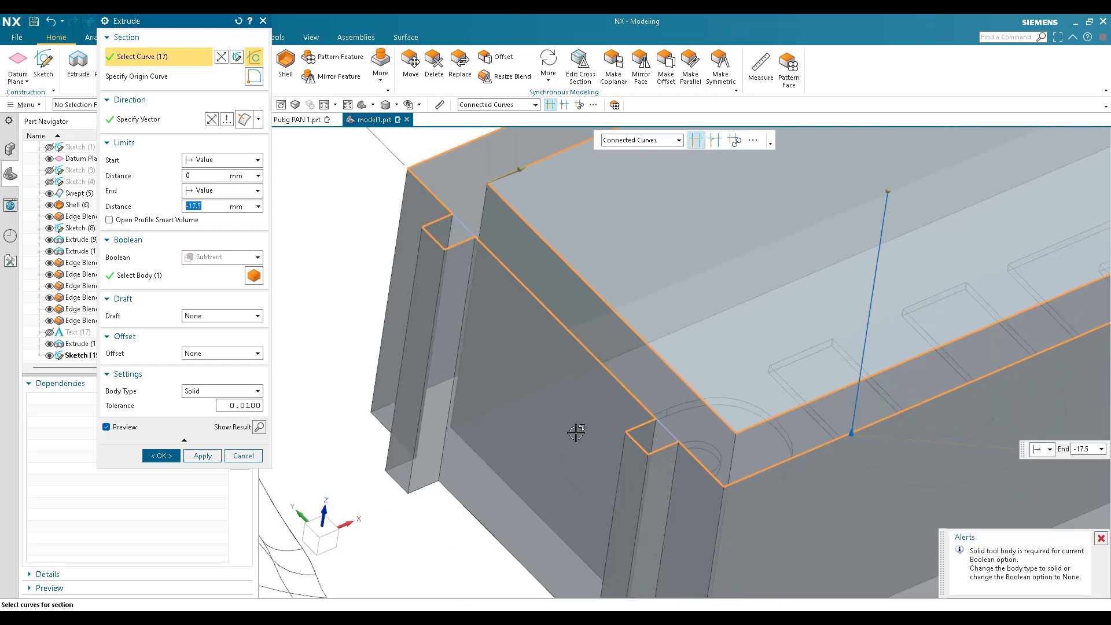
Step: Close the extrude section along the outer frame's right edge, following the outer sides of both right-hand squares
scroll(869, 282, "up", 4)
scroll(869, 283, "up", 5)
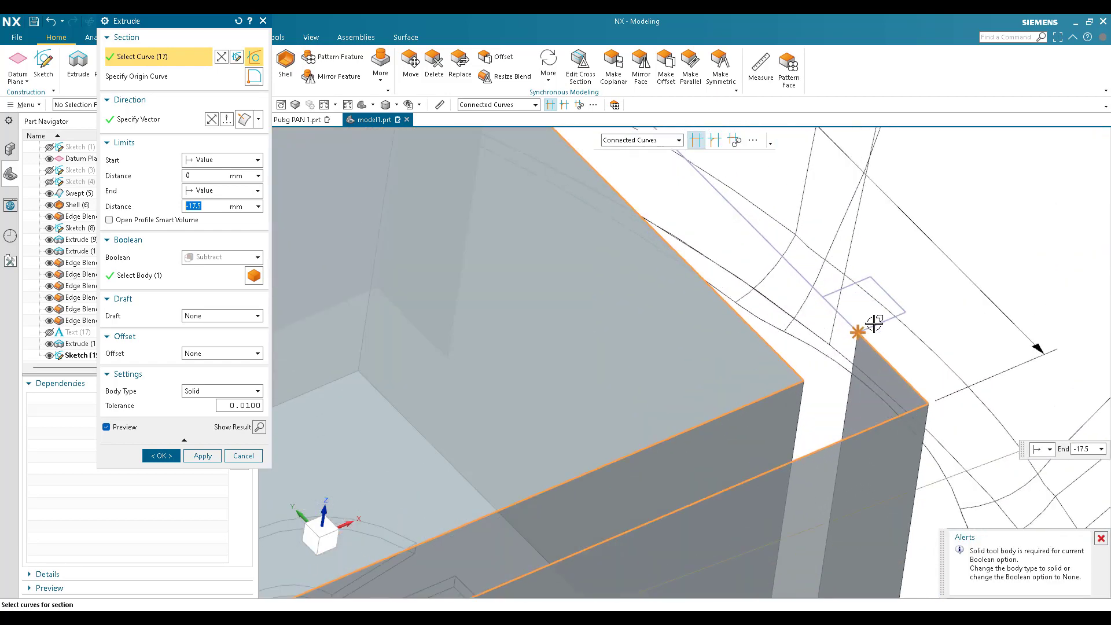
left_click(795, 262)
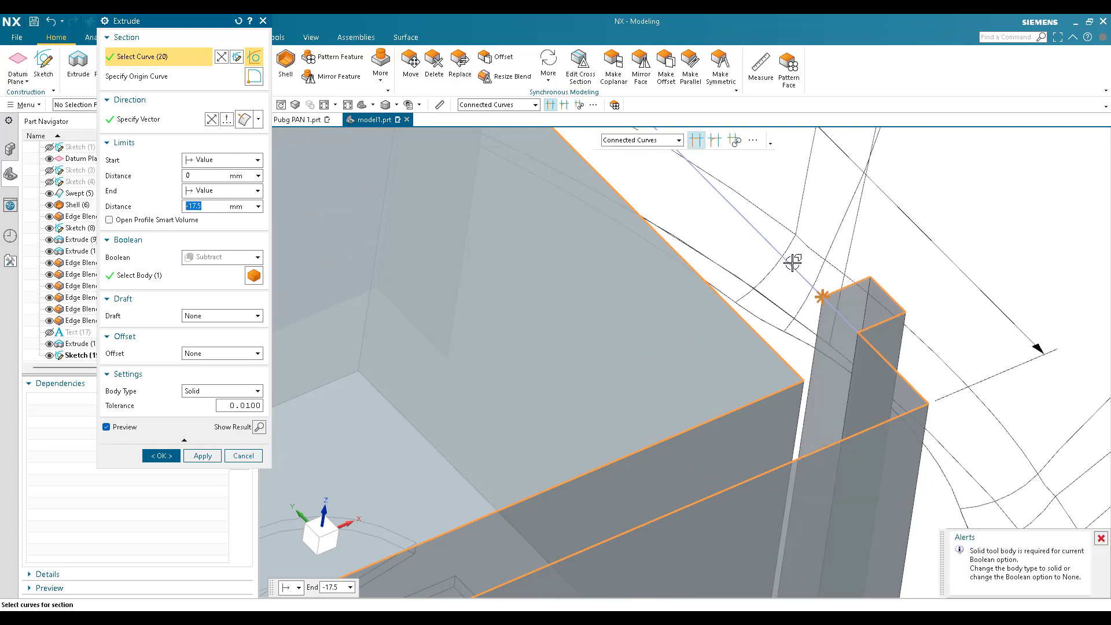
left_click(846, 338)
scroll(846, 338, "down", 2)
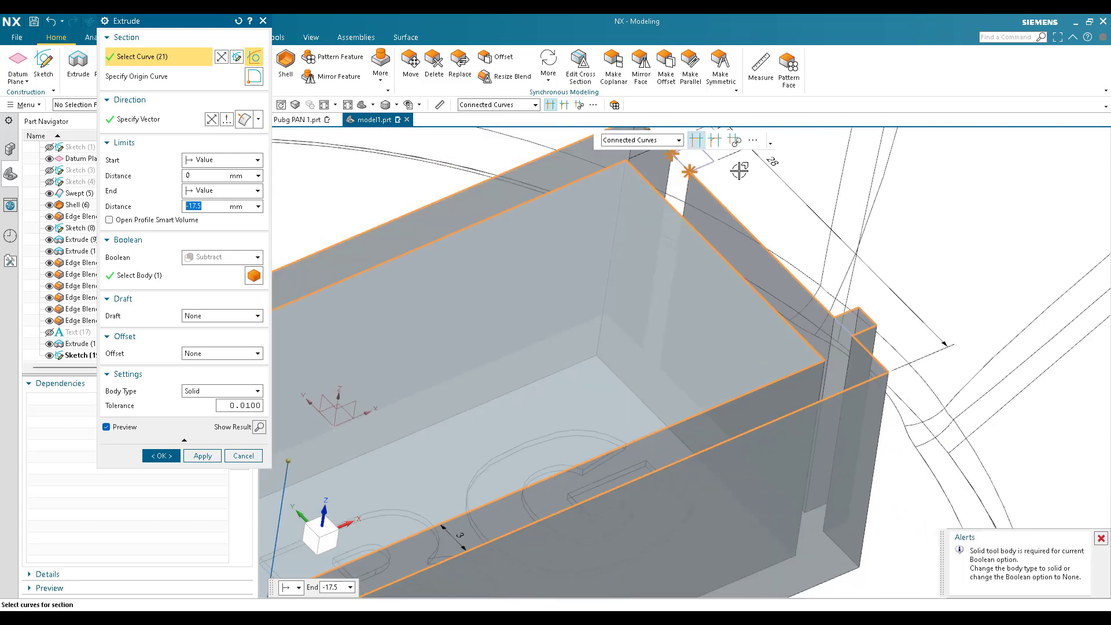
scroll(739, 170, "up", 2)
left_click(677, 163)
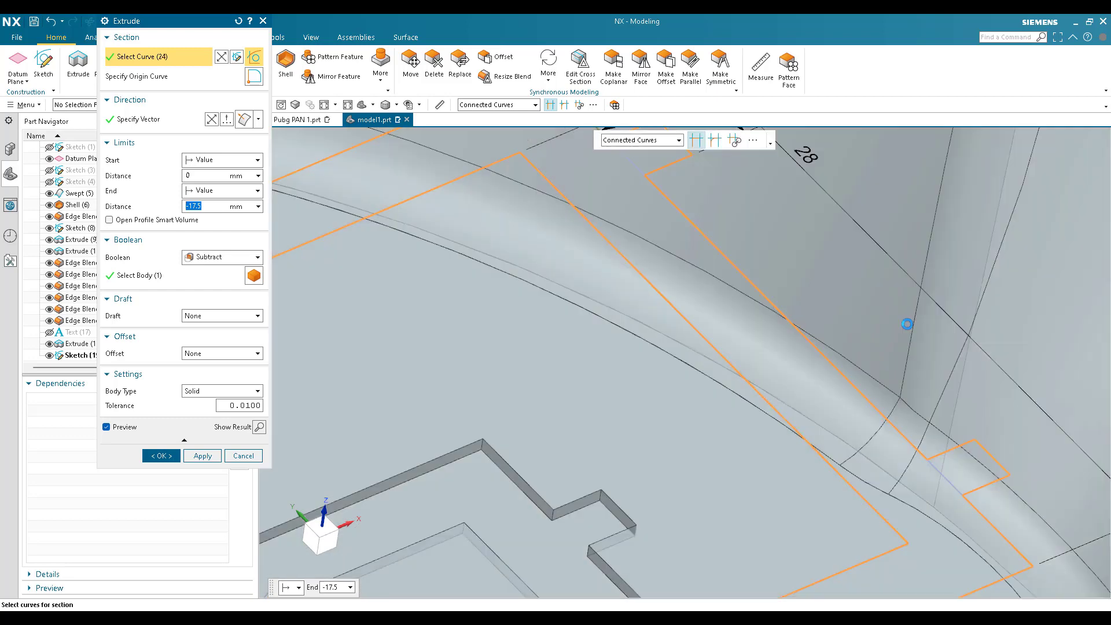
Step: Cut the frame section into the pan floor by completing the subtracting Extrude with an end distance of -17.5 mm
scroll(907, 325, "down", 6)
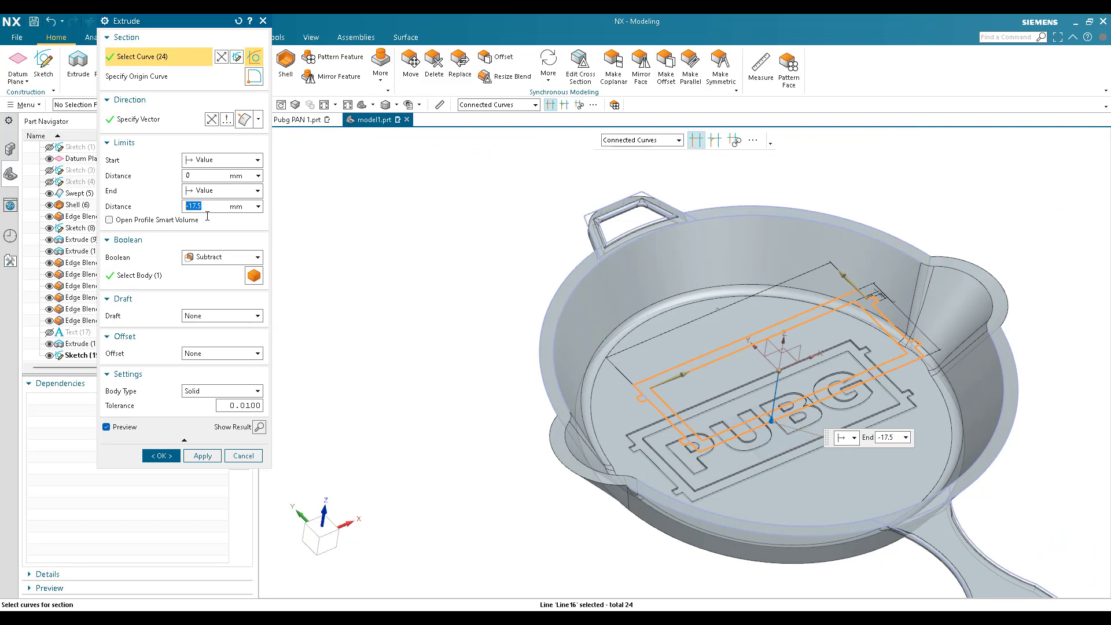
left_click(162, 456)
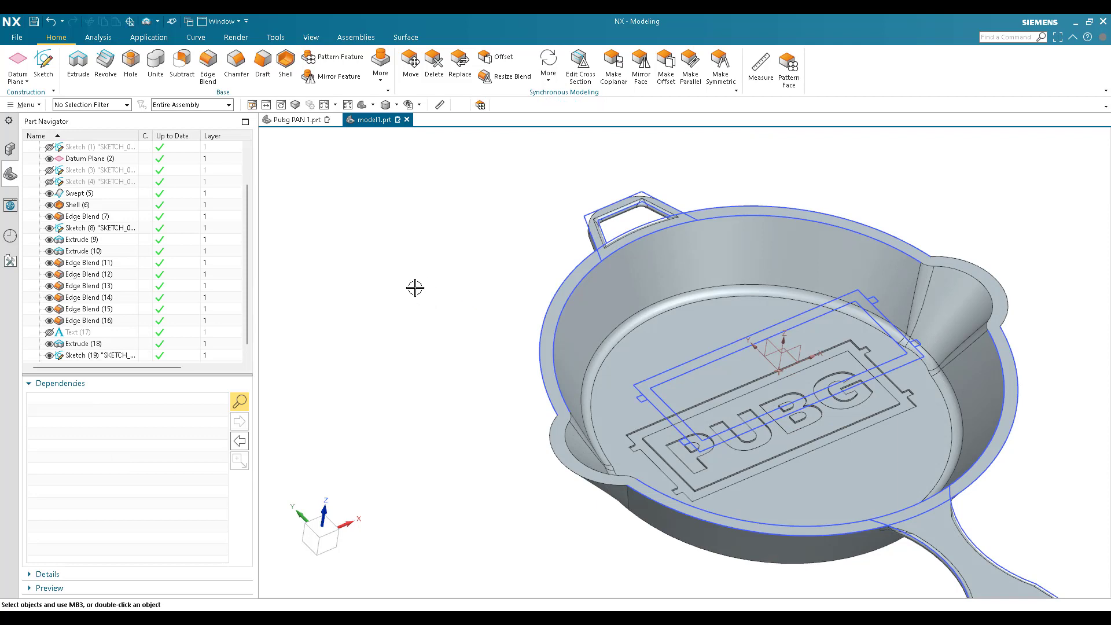
Step: Hide all sketches, curves and datums so only the pan's solid body is shown, and fit the whole pan in view
key("ctrl+w")
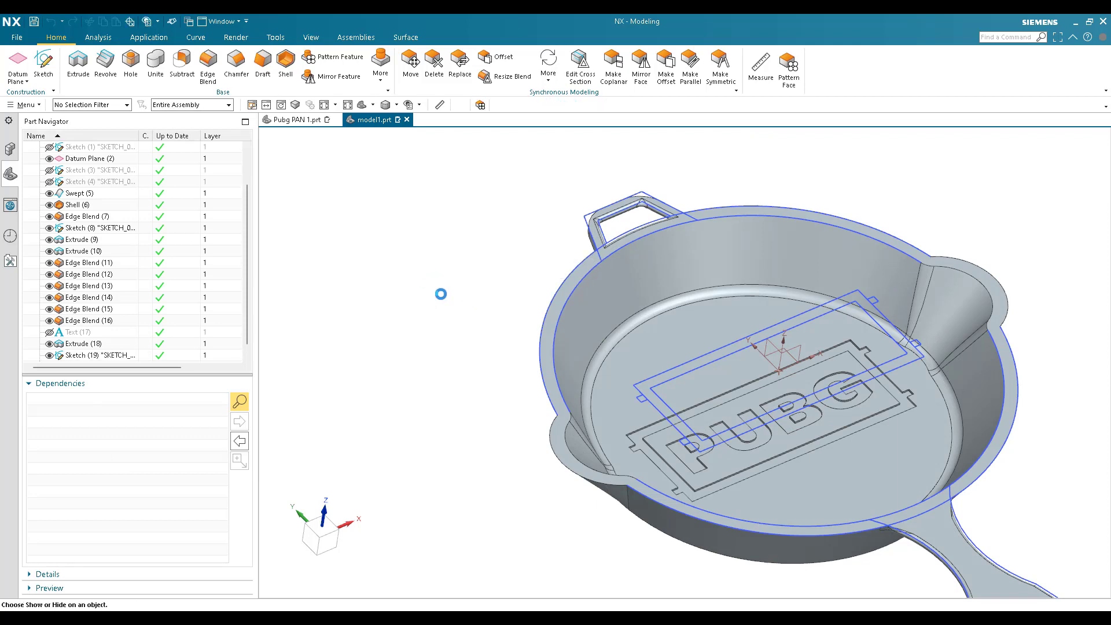
left_click(266, 51)
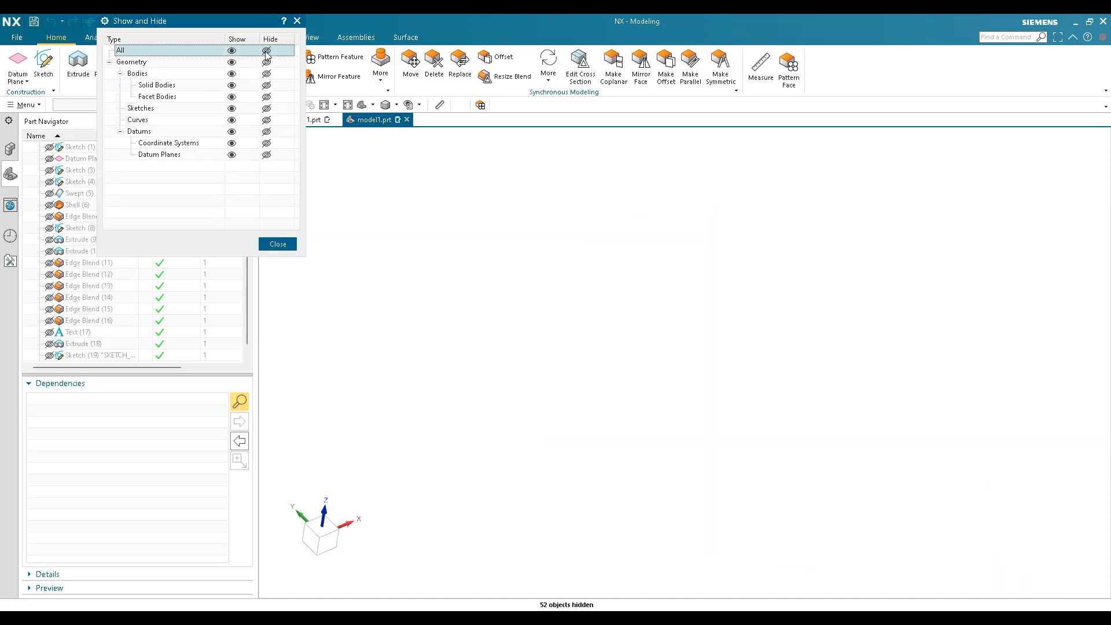
left_click(231, 85)
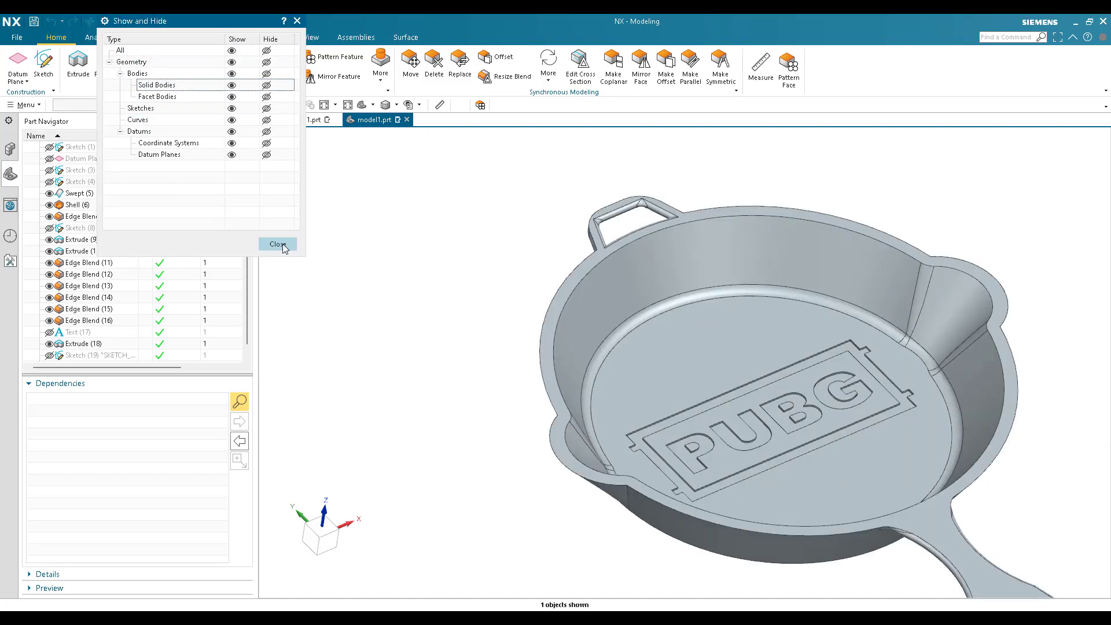
left_click(278, 243)
key("ctrl+f")
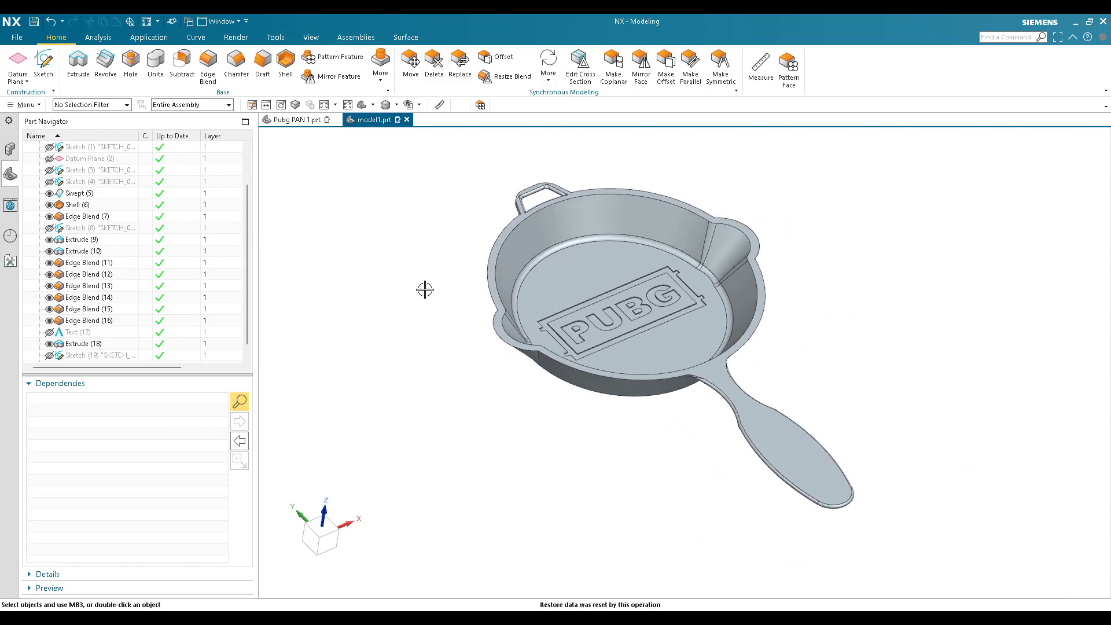
middle_click_drag(424, 290, 402, 299)
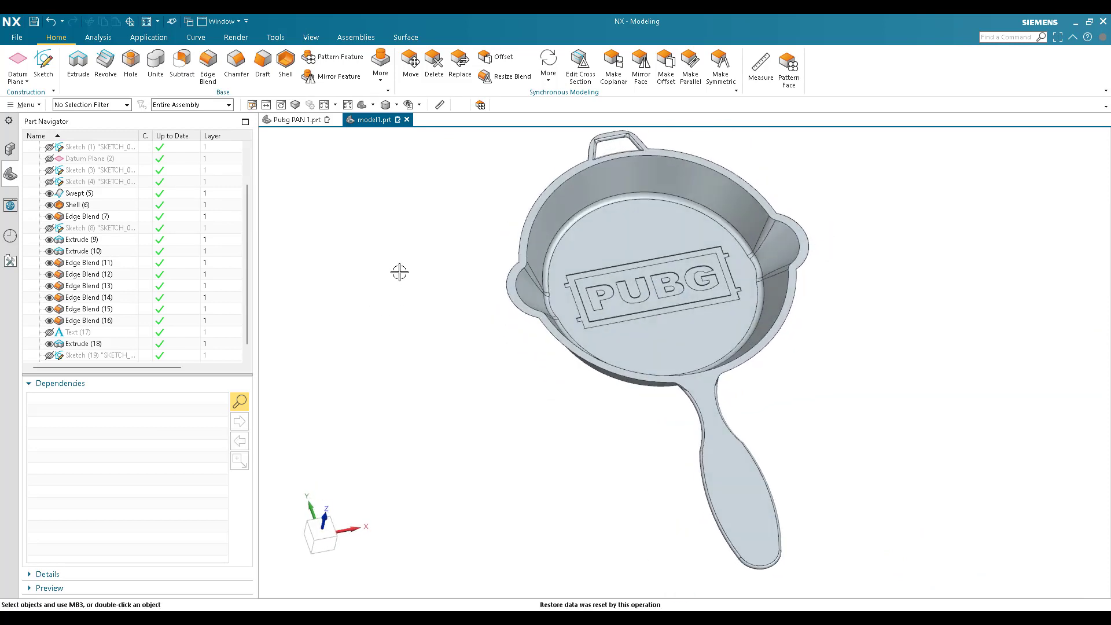